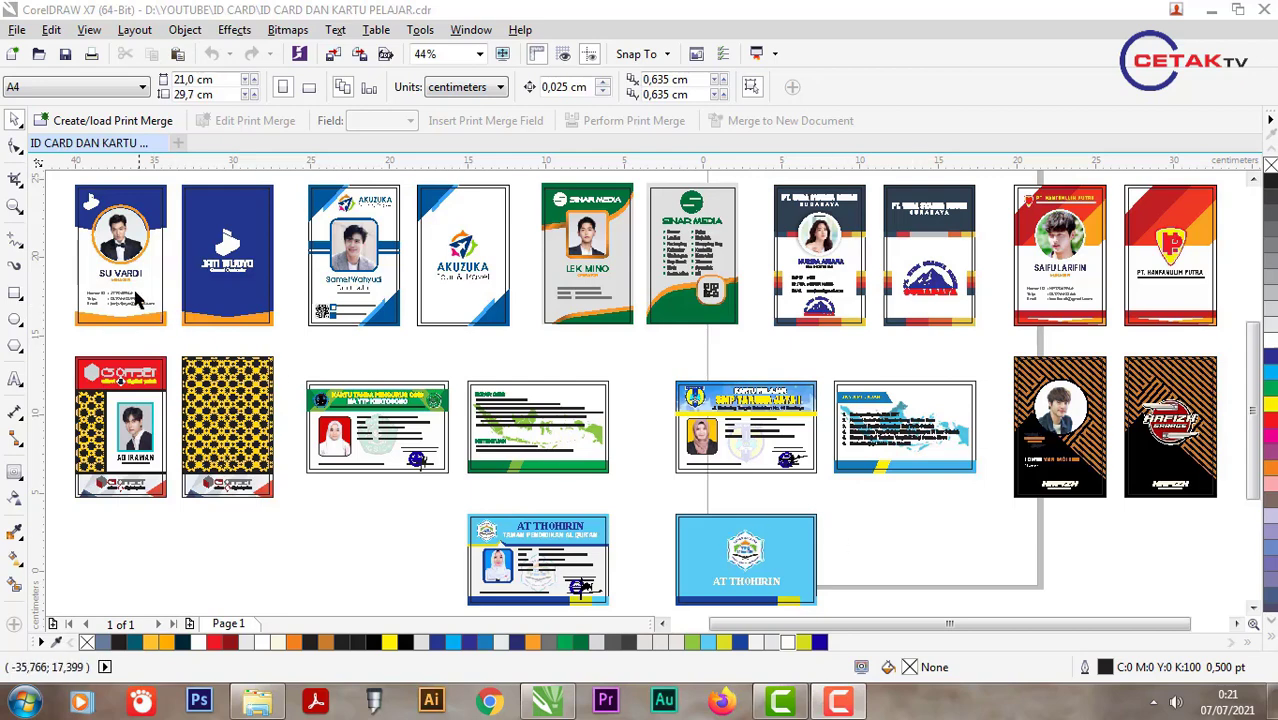
Step: Zoom in on each sample ID card in turn to study the reference designs
left_click(15, 209)
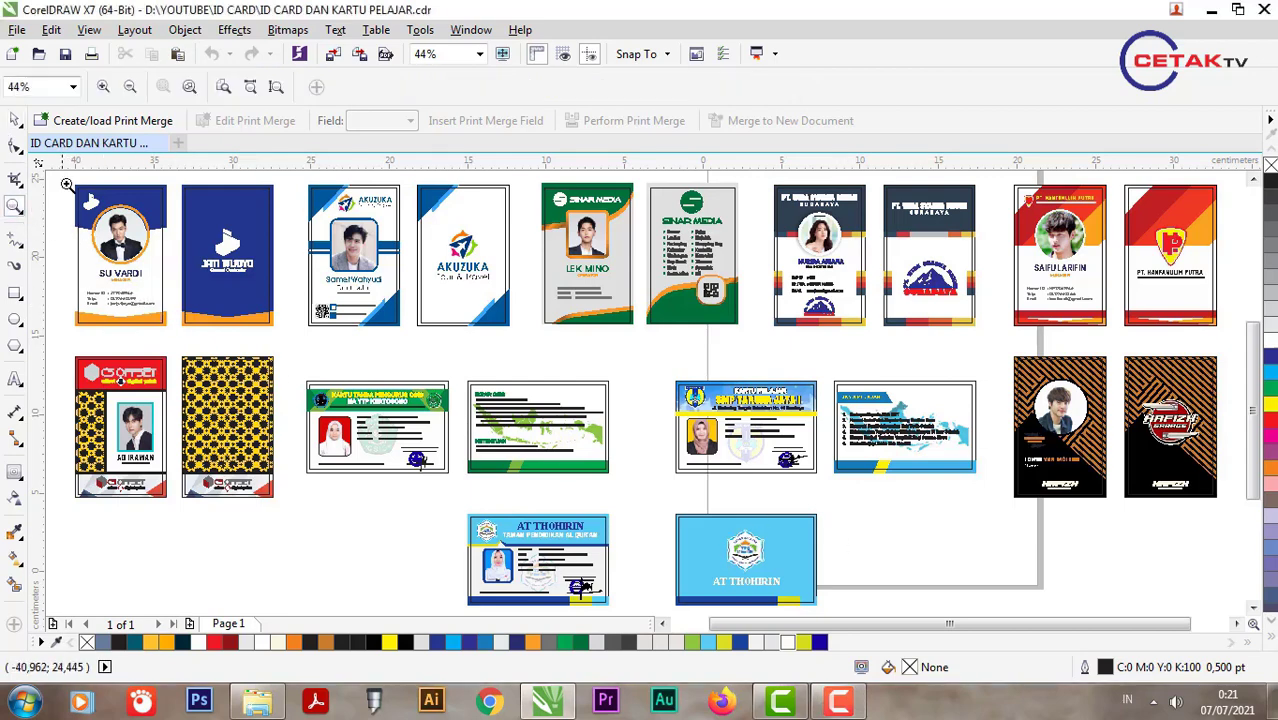
left_click_drag(63, 181, 286, 343)
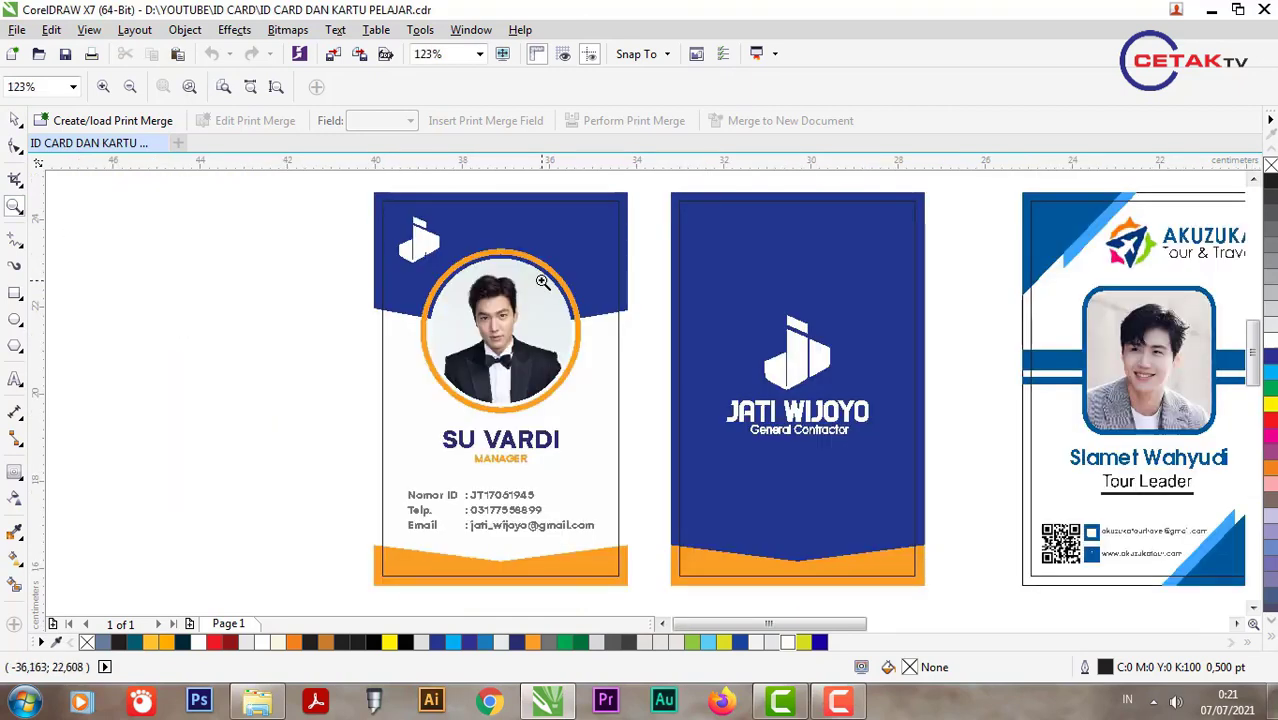
key("F4")
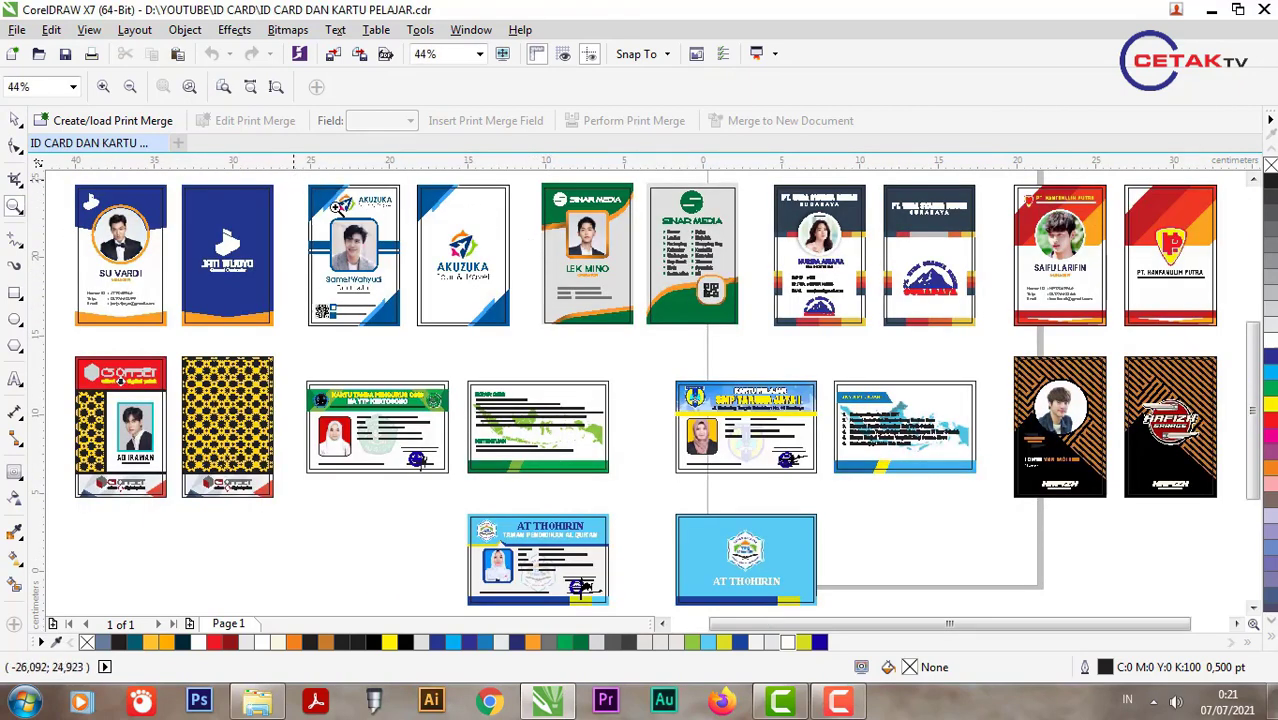
left_click_drag(296, 180, 515, 348)
key("F4")
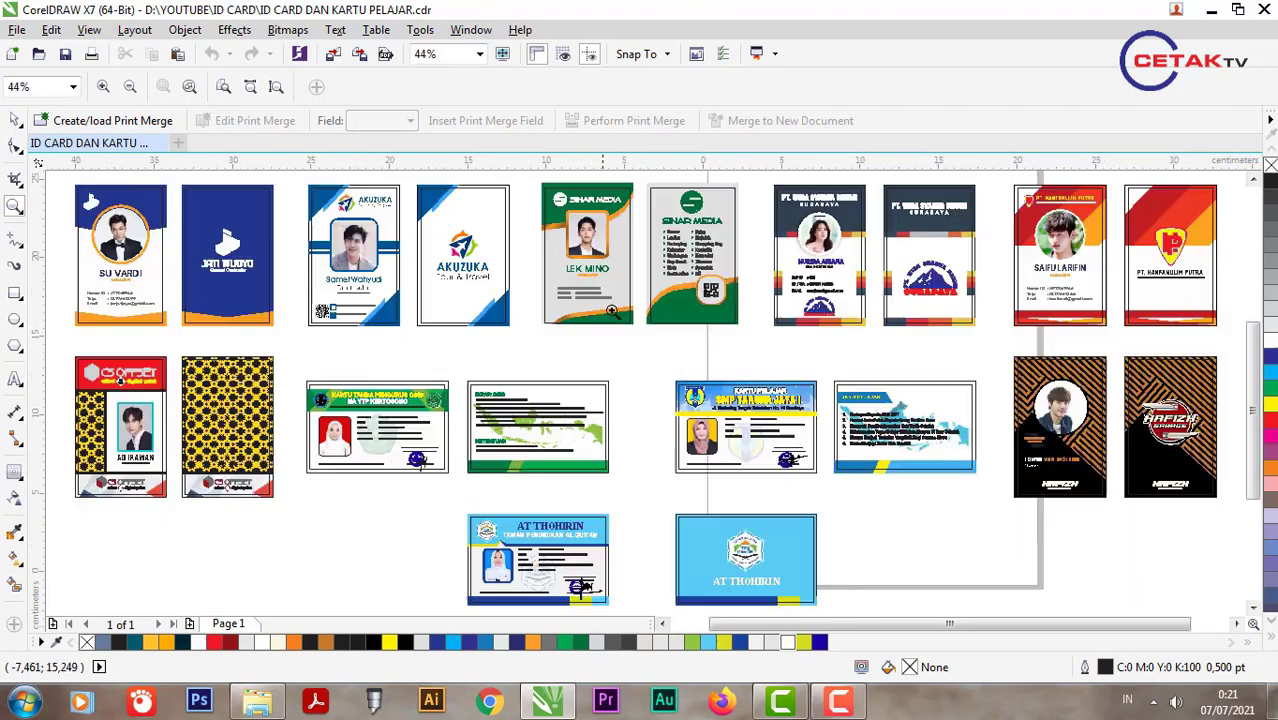
left_click_drag(531, 182, 752, 352)
key("F4")
left_click_drag(758, 183, 994, 357)
key("F4")
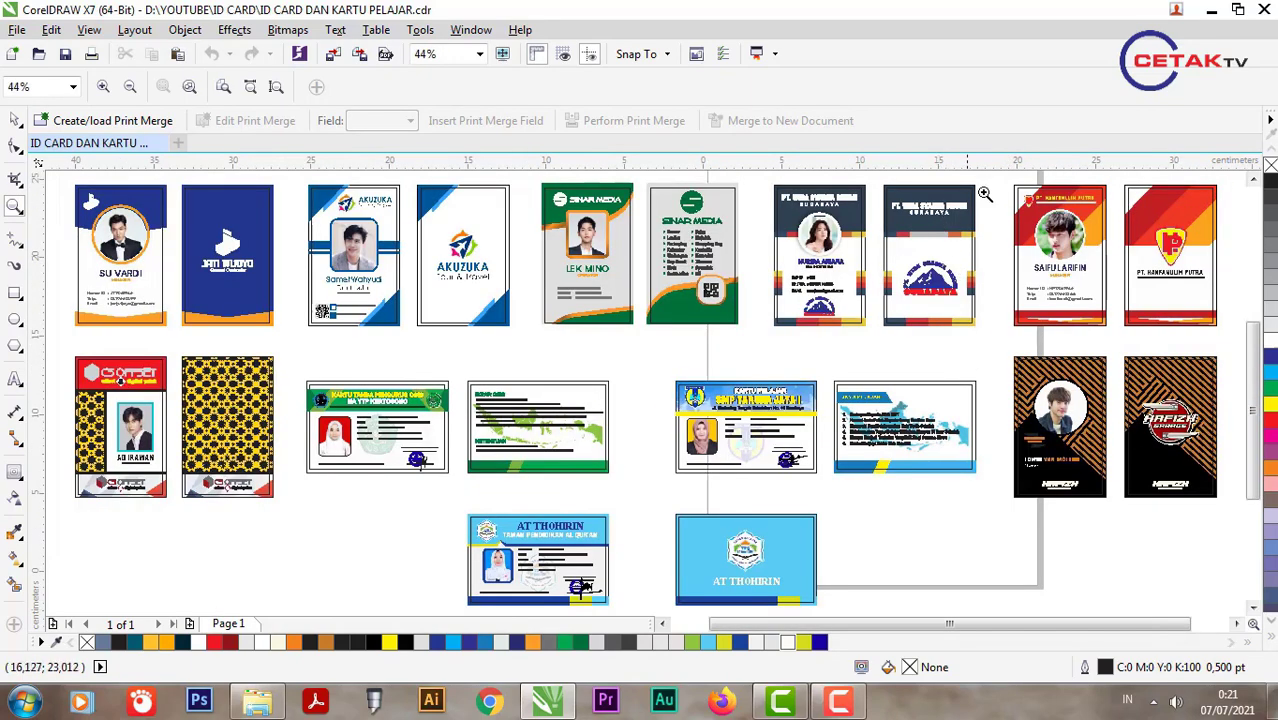
left_click_drag(1026, 197, 1228, 345)
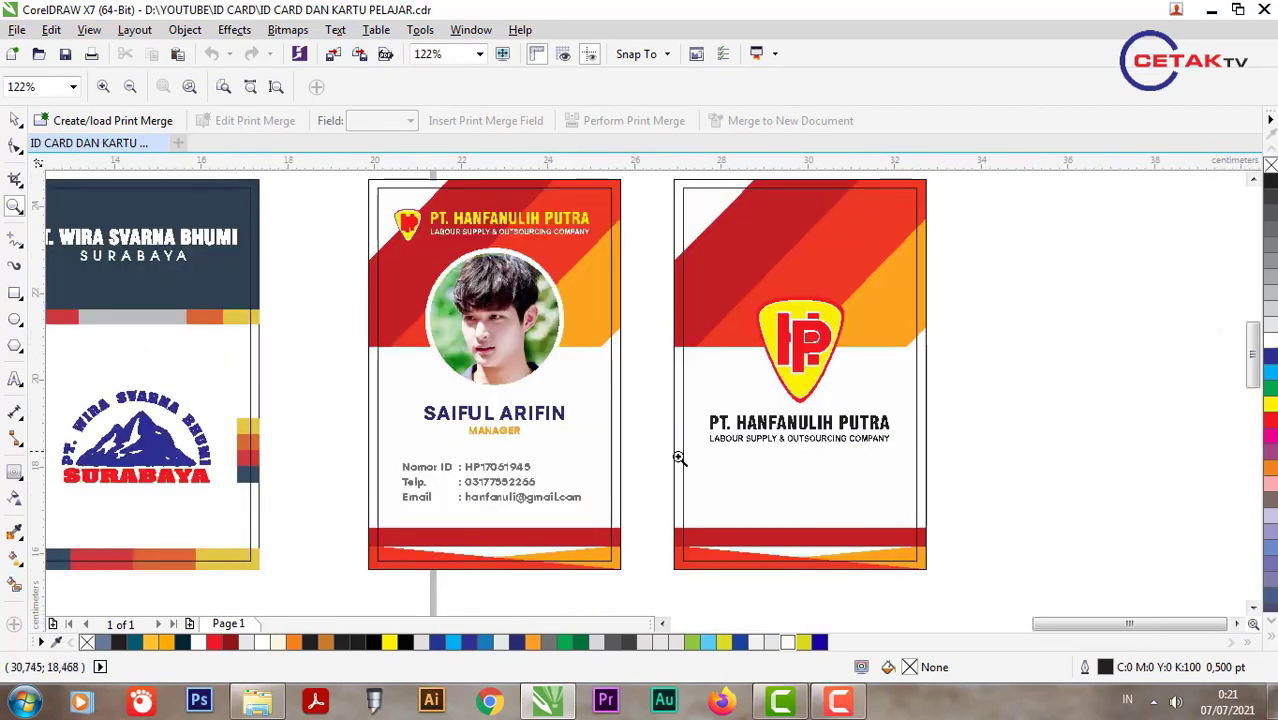
key("F4")
left_click_drag(62, 345, 294, 516)
key("F4")
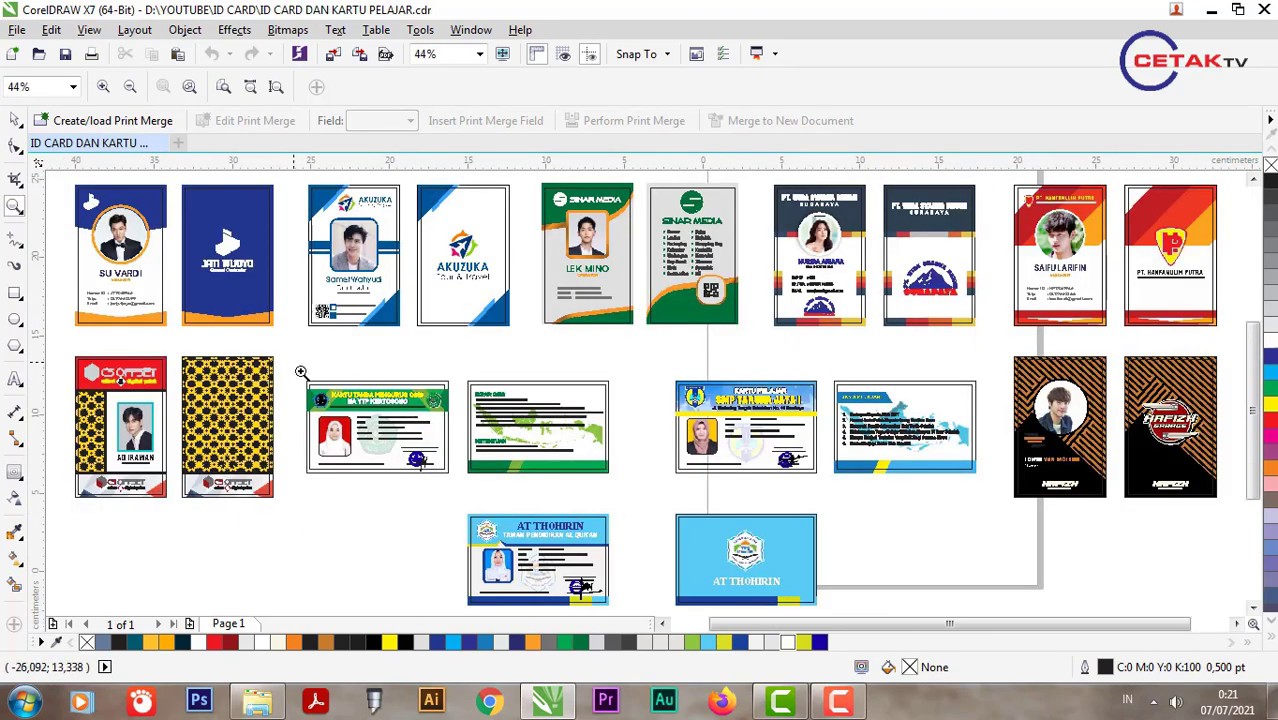
left_click_drag(300, 372, 622, 491)
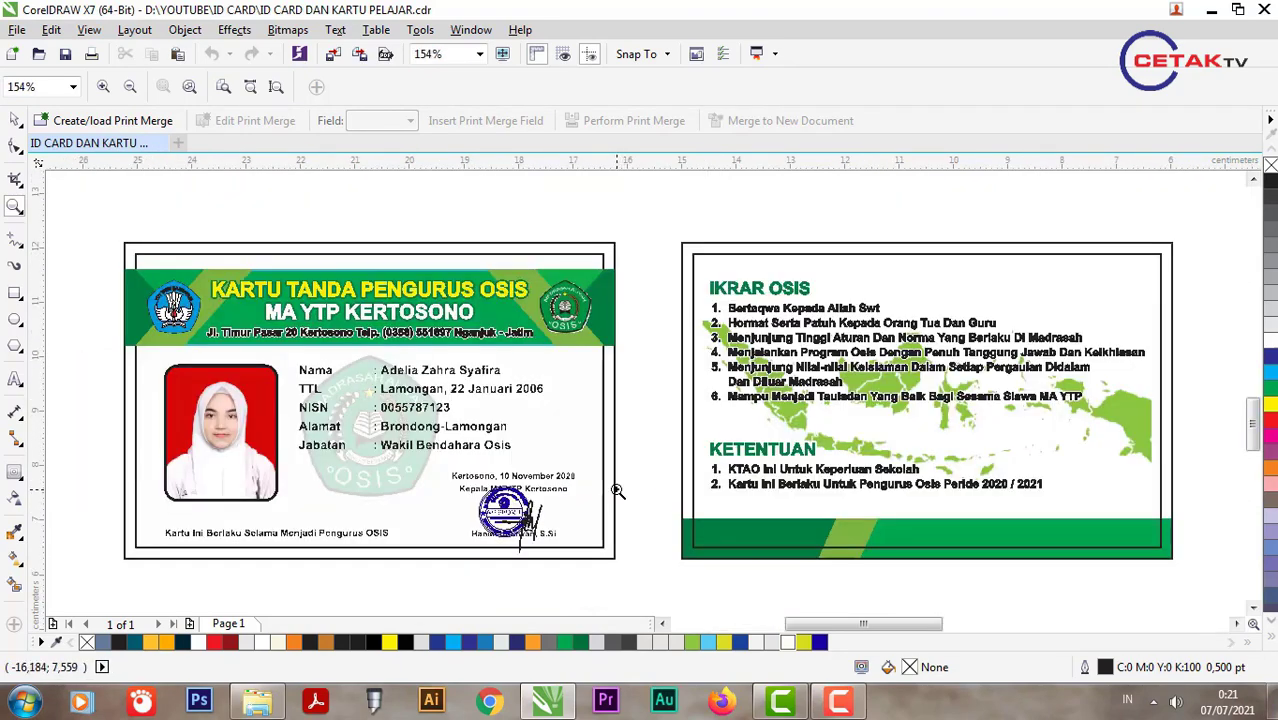
key("F4")
left_click_drag(660, 362, 987, 497)
key("F4")
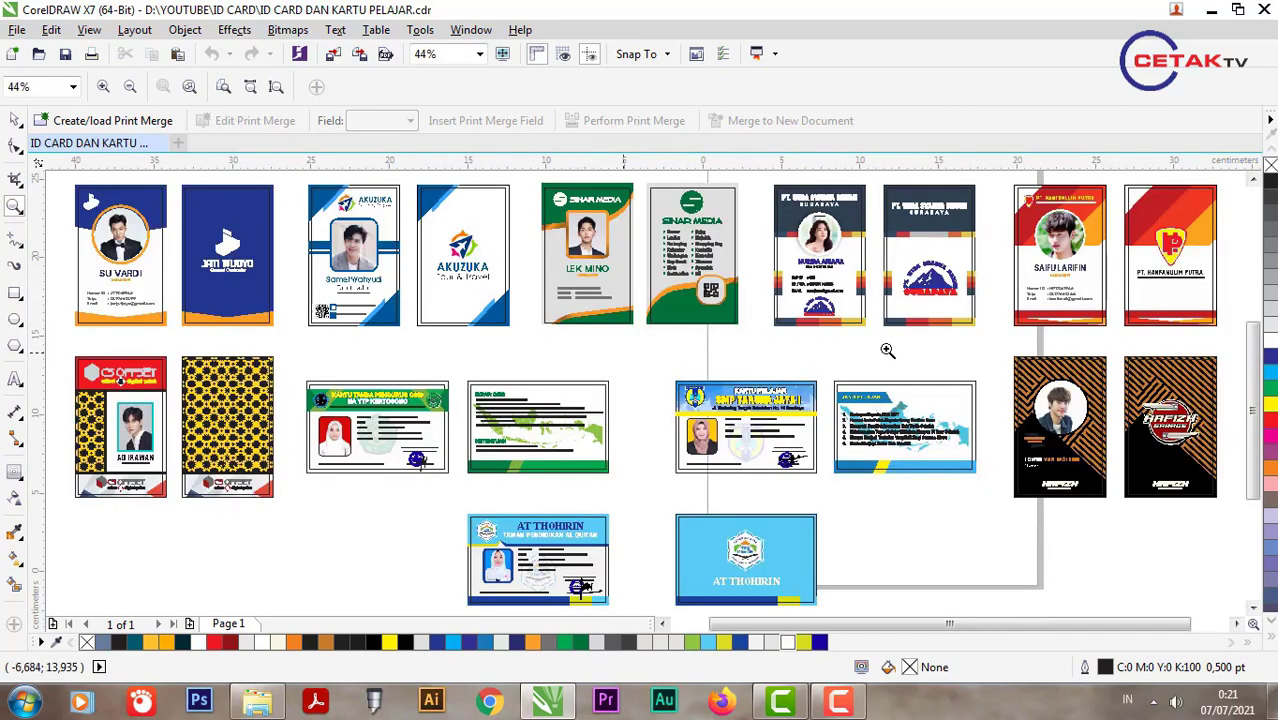
left_click_drag(995, 340, 1238, 502)
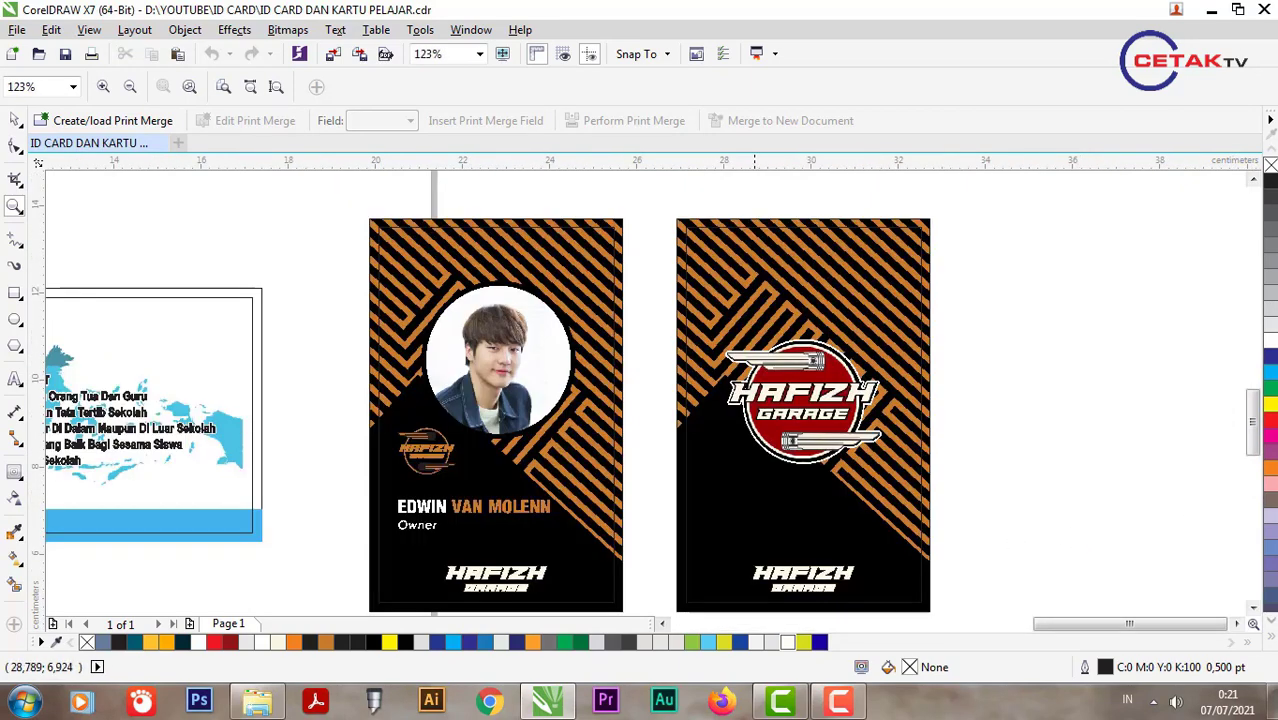
key("F4")
left_click_drag(442, 508, 859, 585)
key("F4")
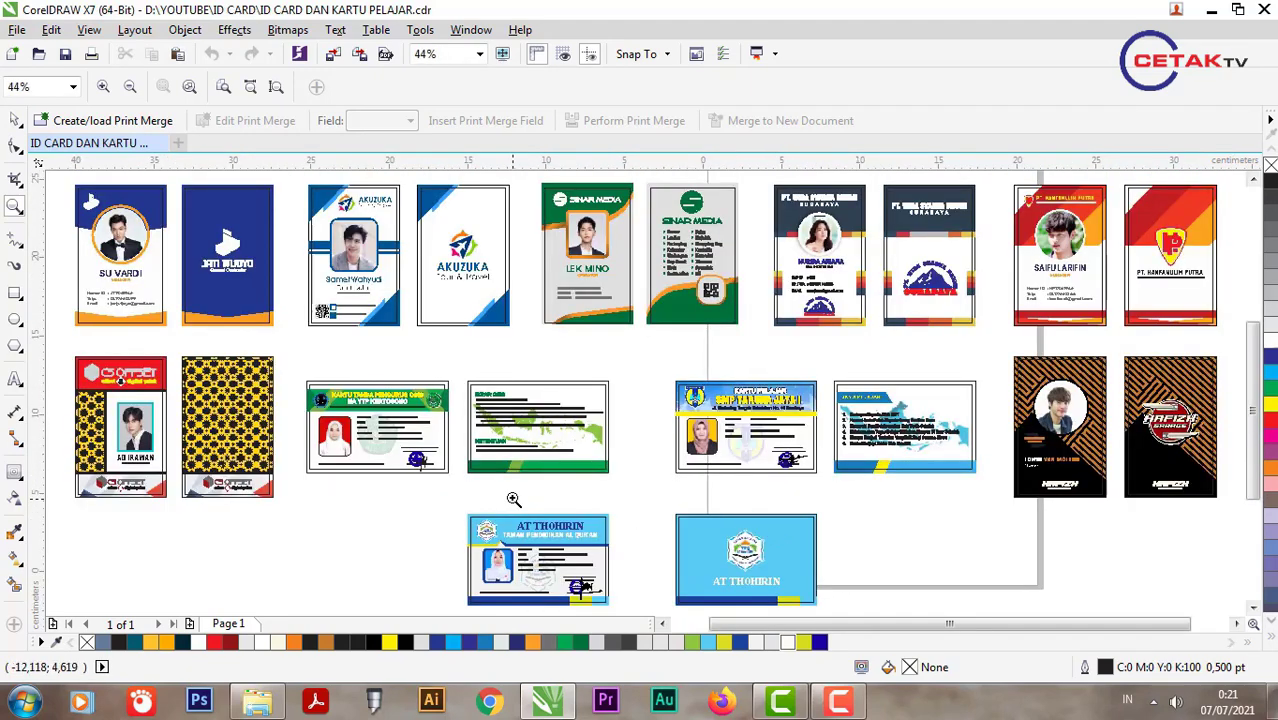
left_click(15, 120)
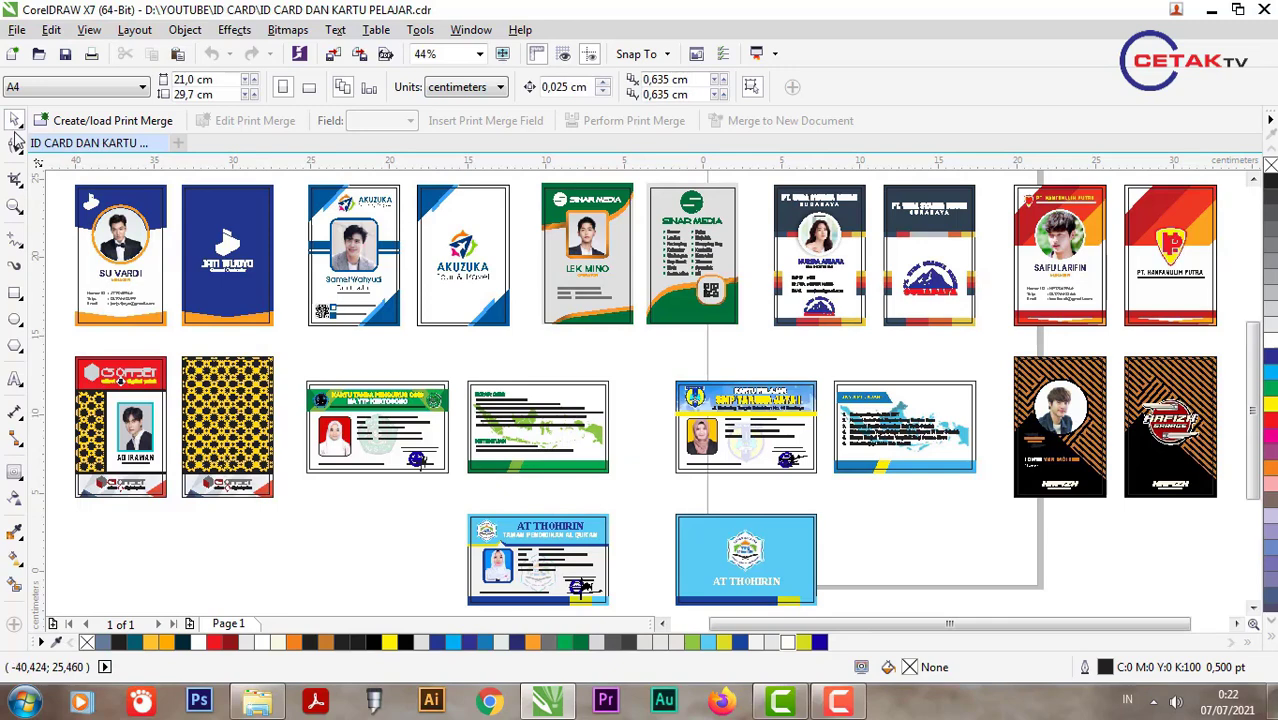
Step: Create a new blank document named ID CARD
left_click(179, 143)
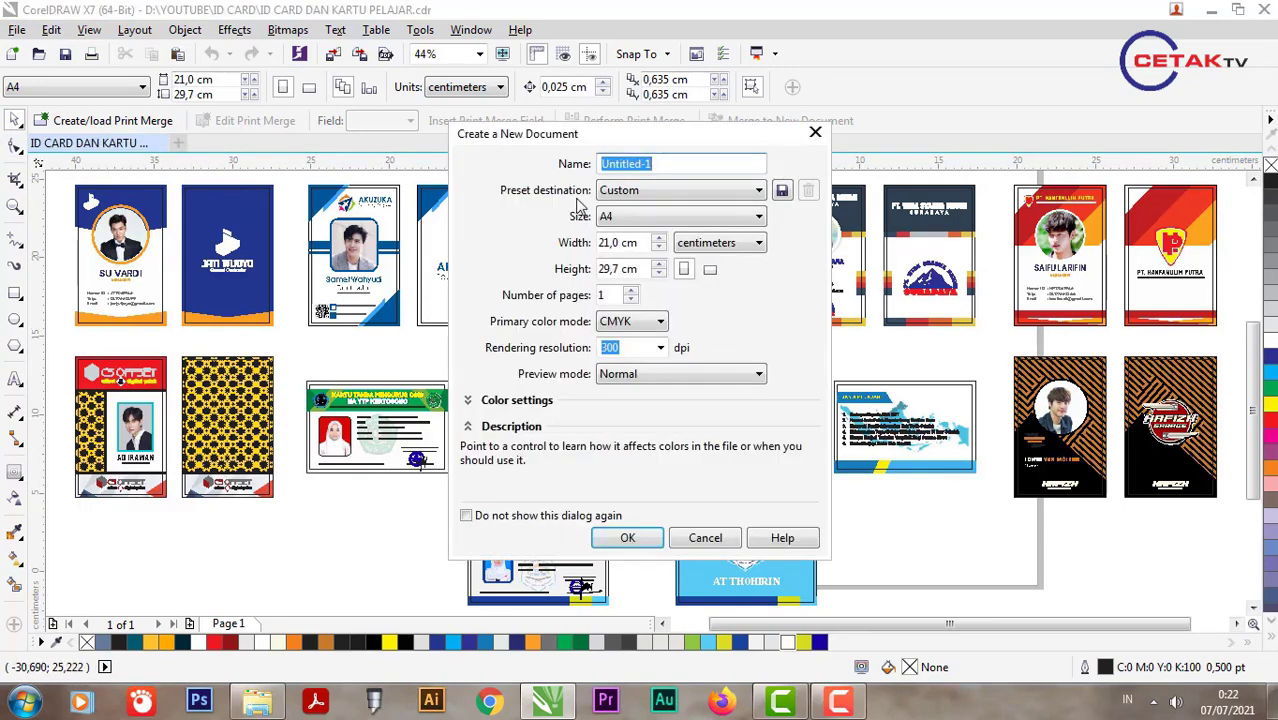
left_click_drag(677, 160, 605, 176)
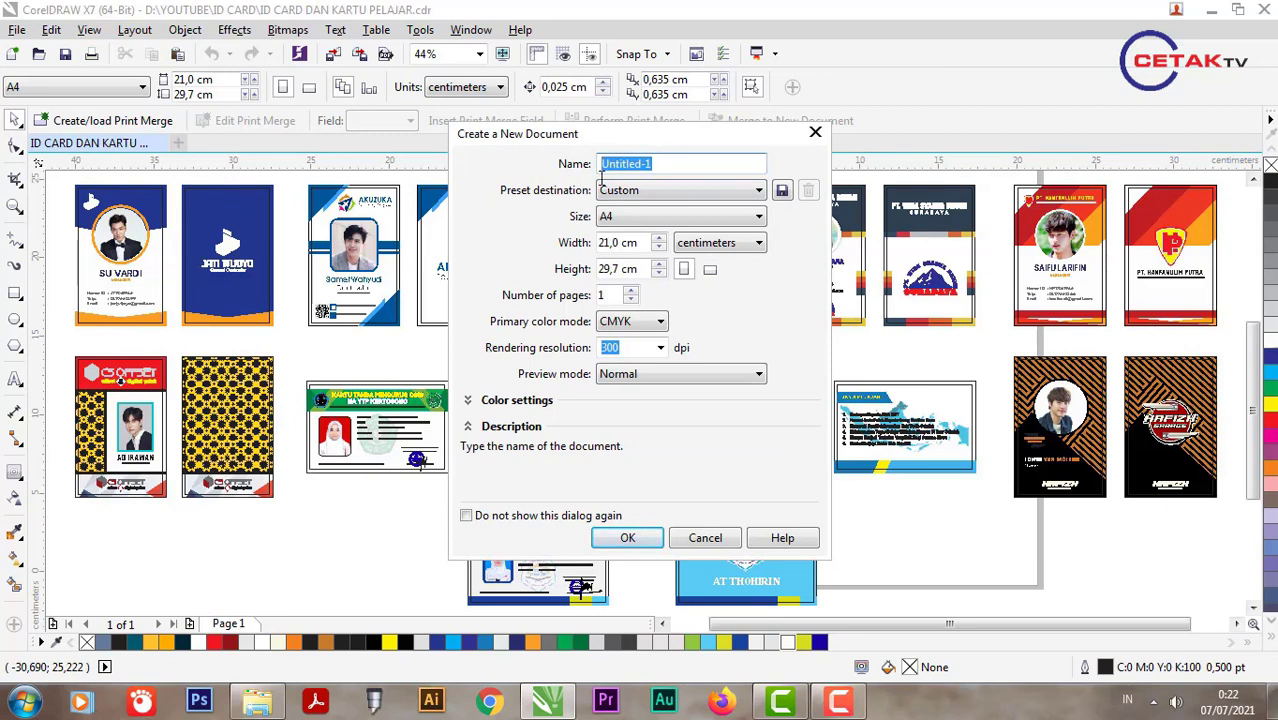
type("ID CARD")
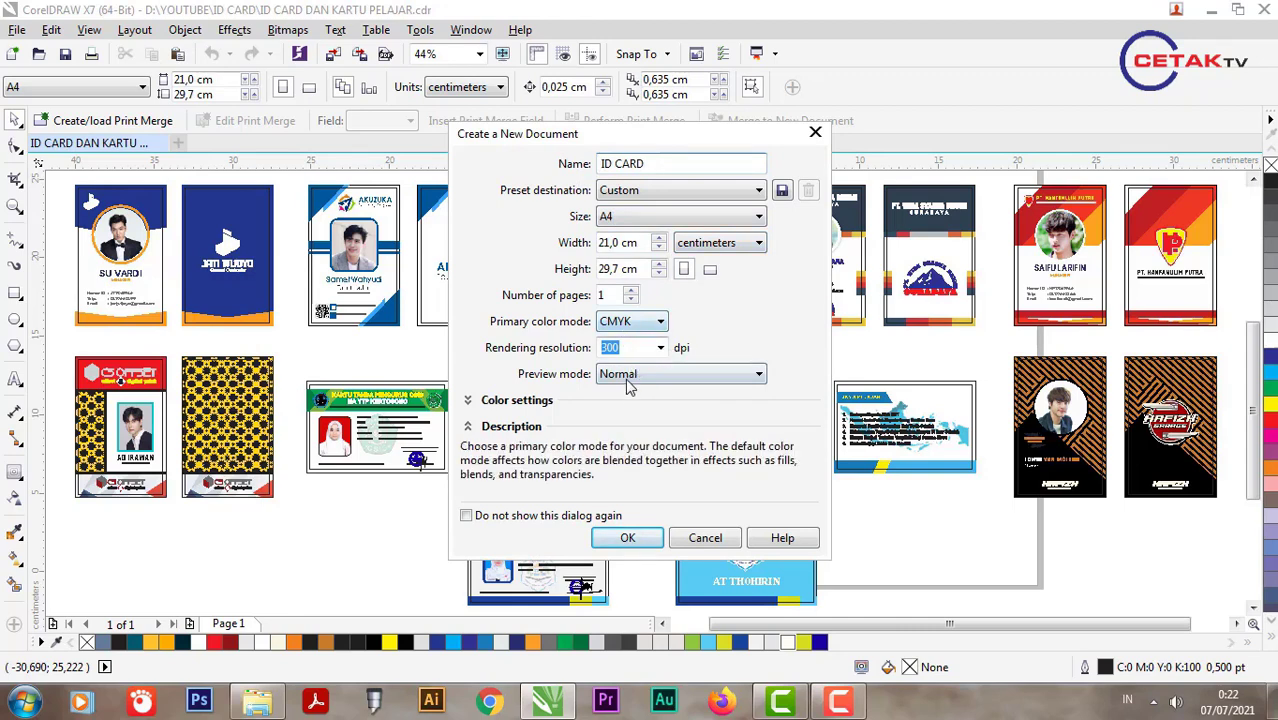
left_click(627, 537)
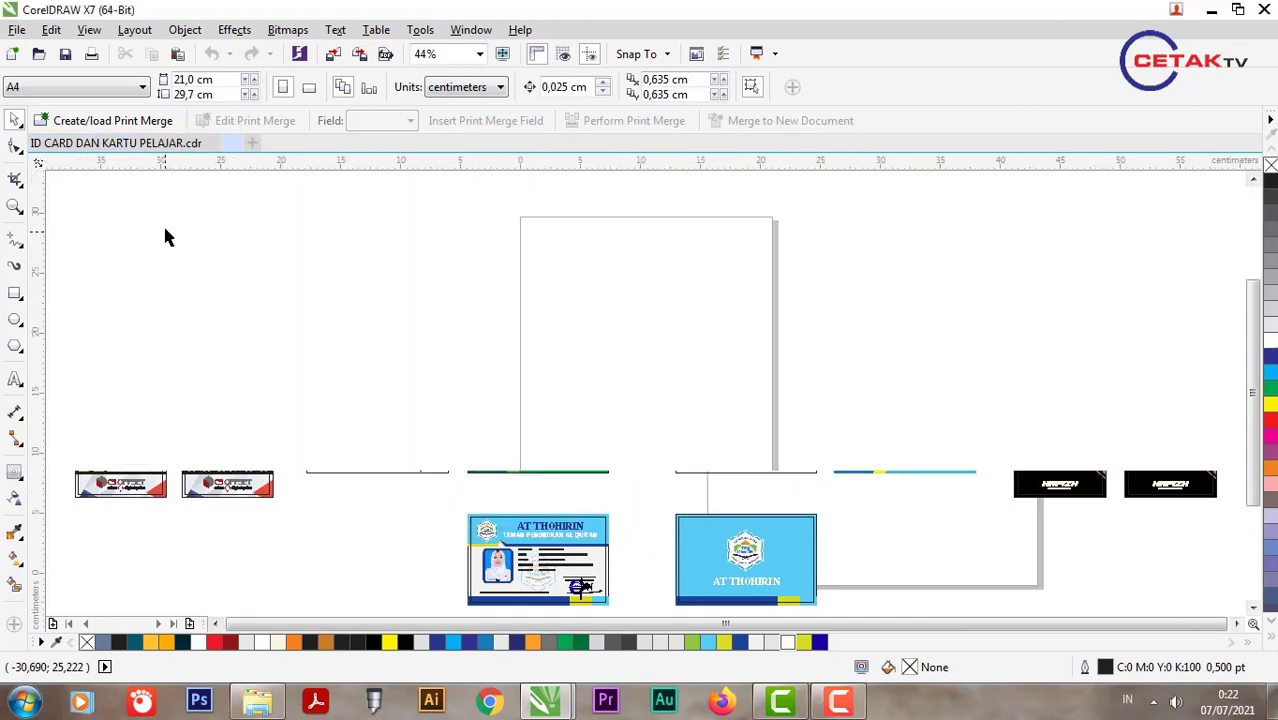
Step: Draw an 8,6 × 5,4 cm rectangle and centre it on the page
left_click(15, 293)
left_click_drag(584, 345, 736, 422)
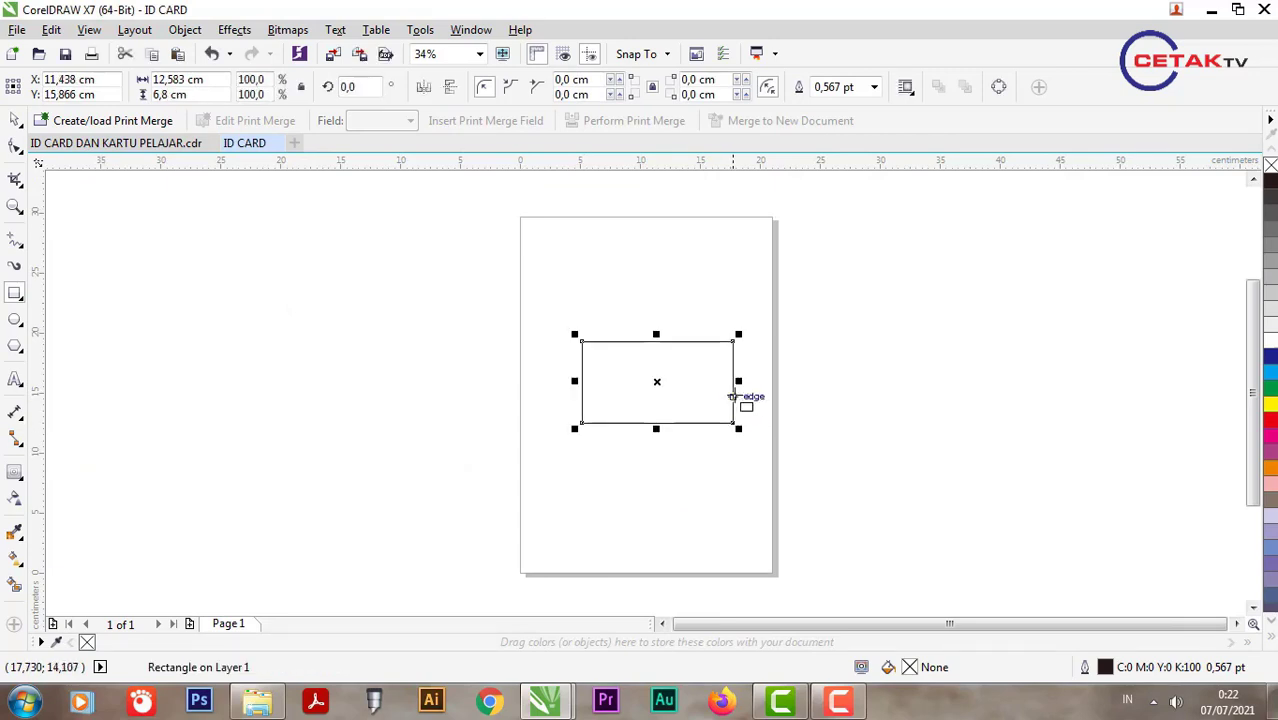
scroll(736, 400, "up", 1)
left_click(16, 121)
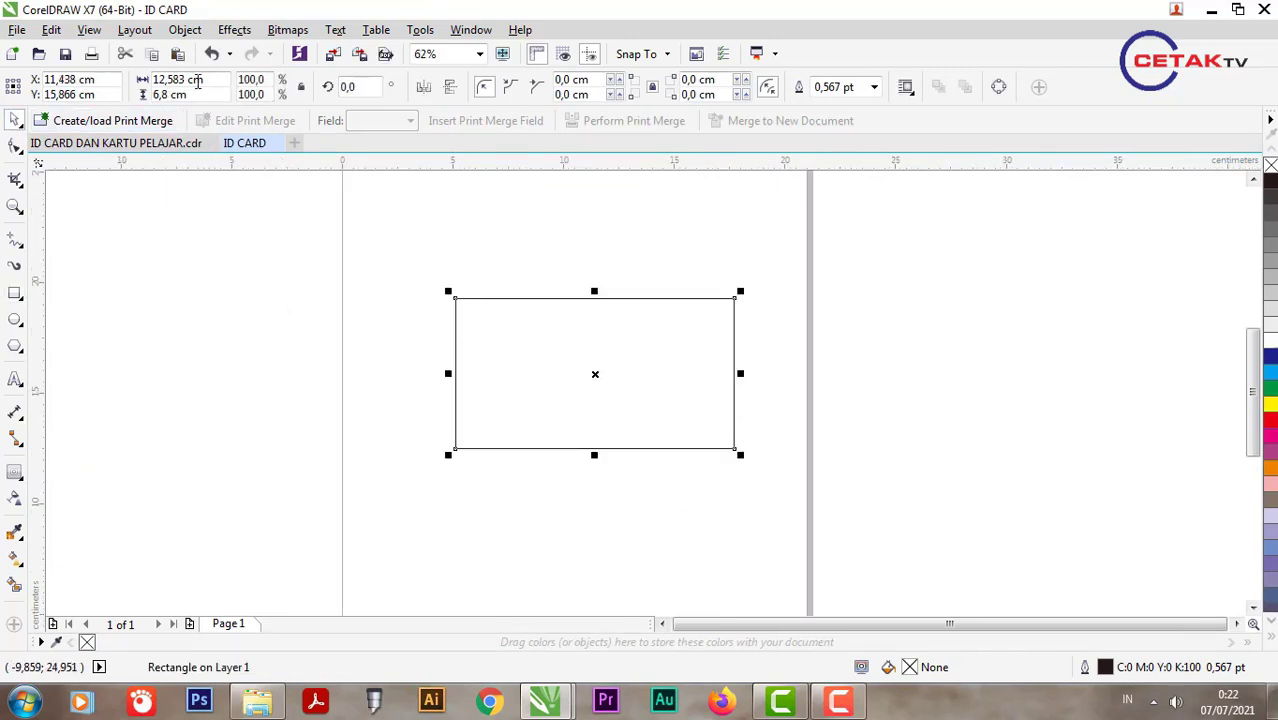
left_click_drag(212, 80, 44, 85)
type("8,")
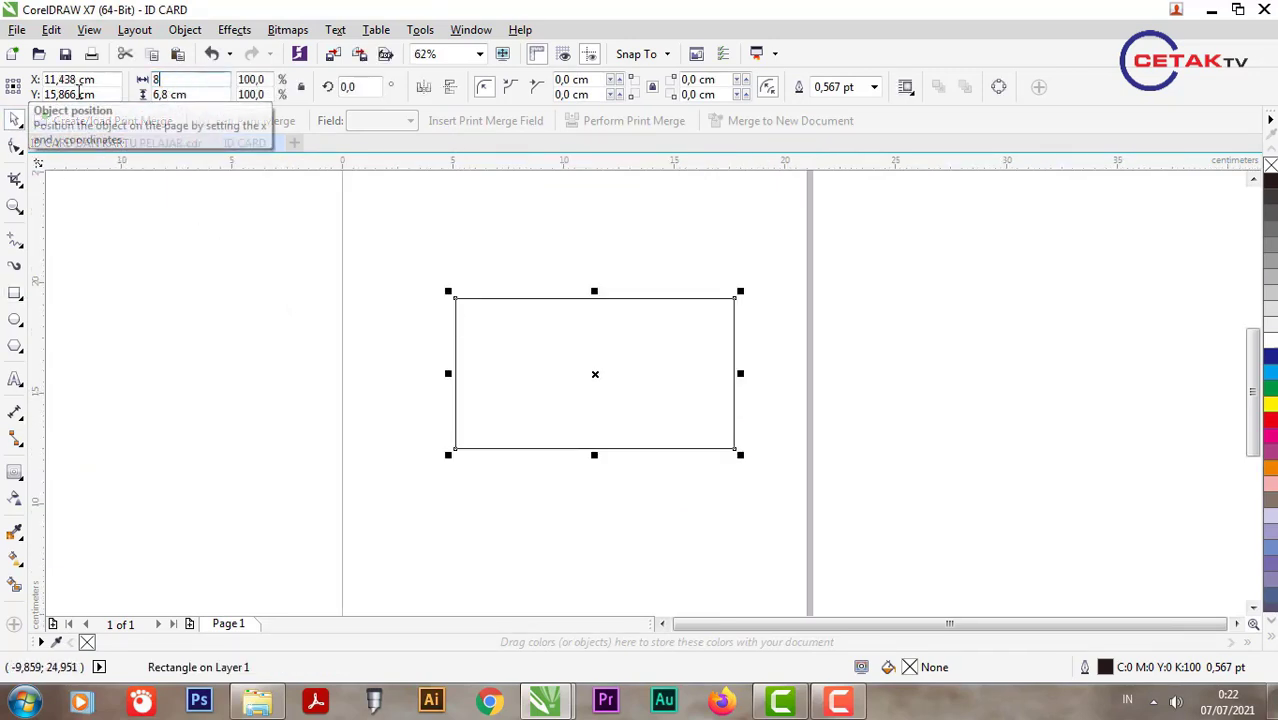
type("6")
key("Return")
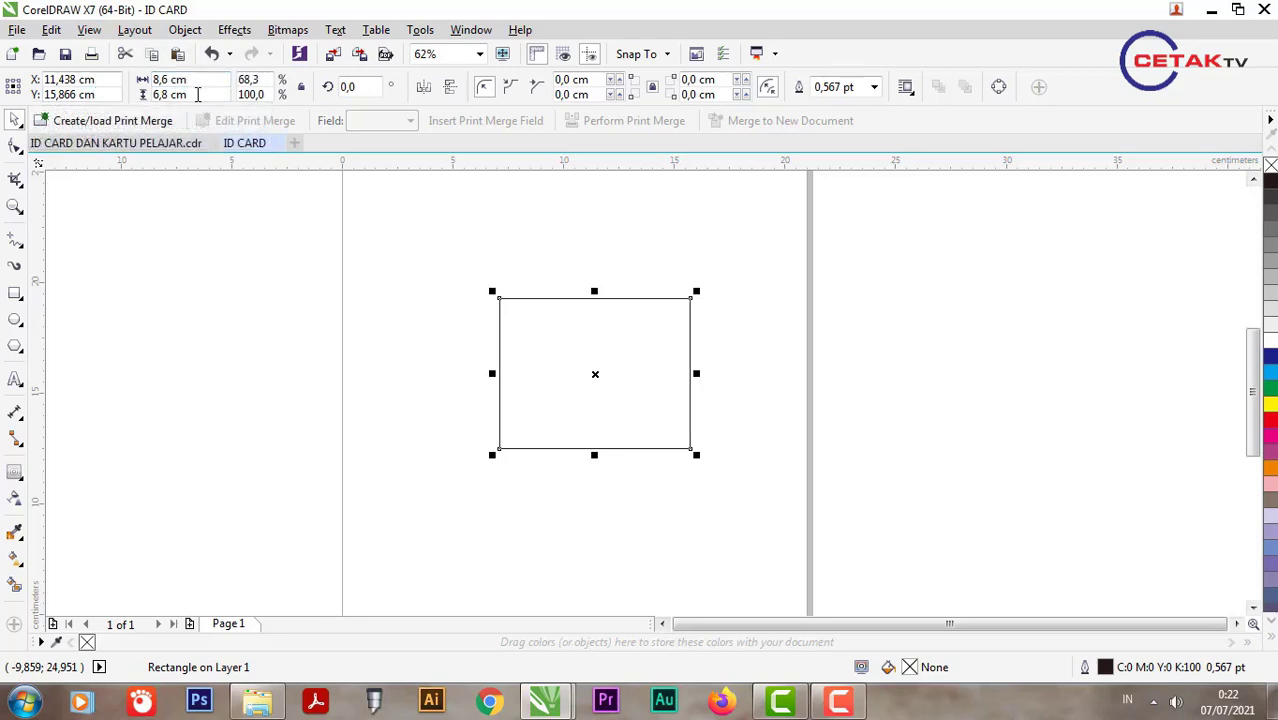
key("Tab")
type("5")
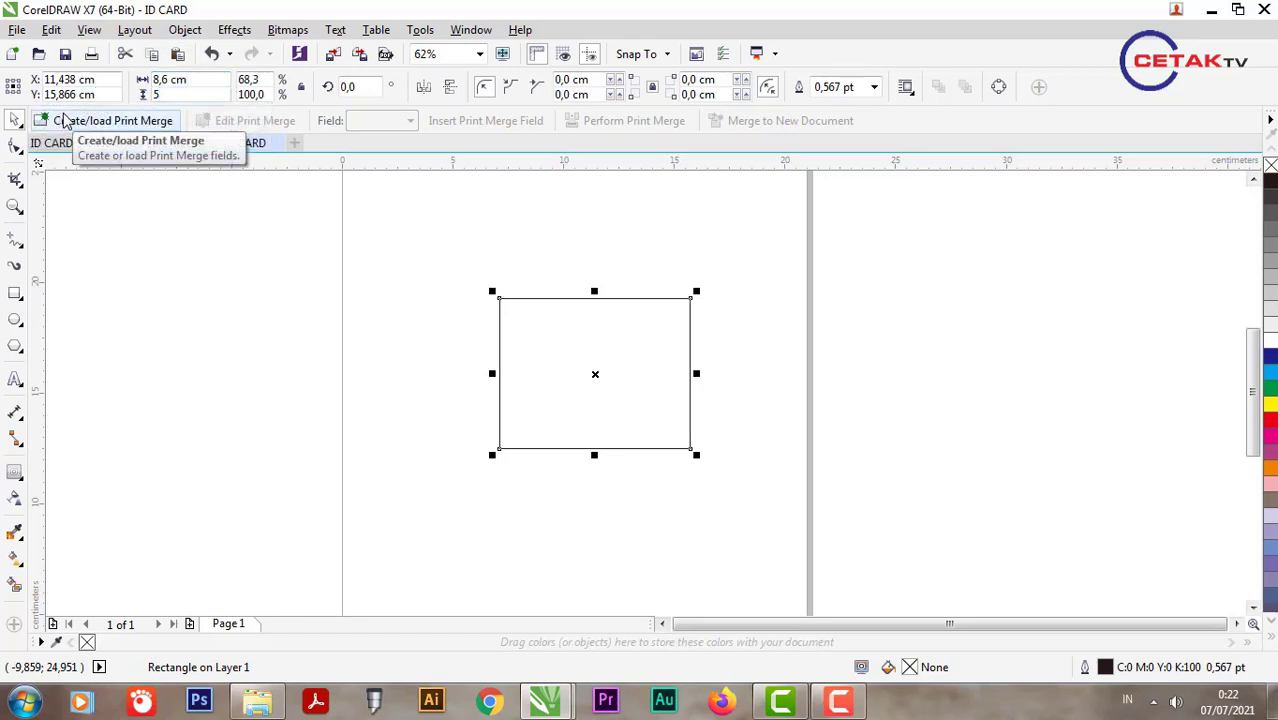
type(",4")
key("Return")
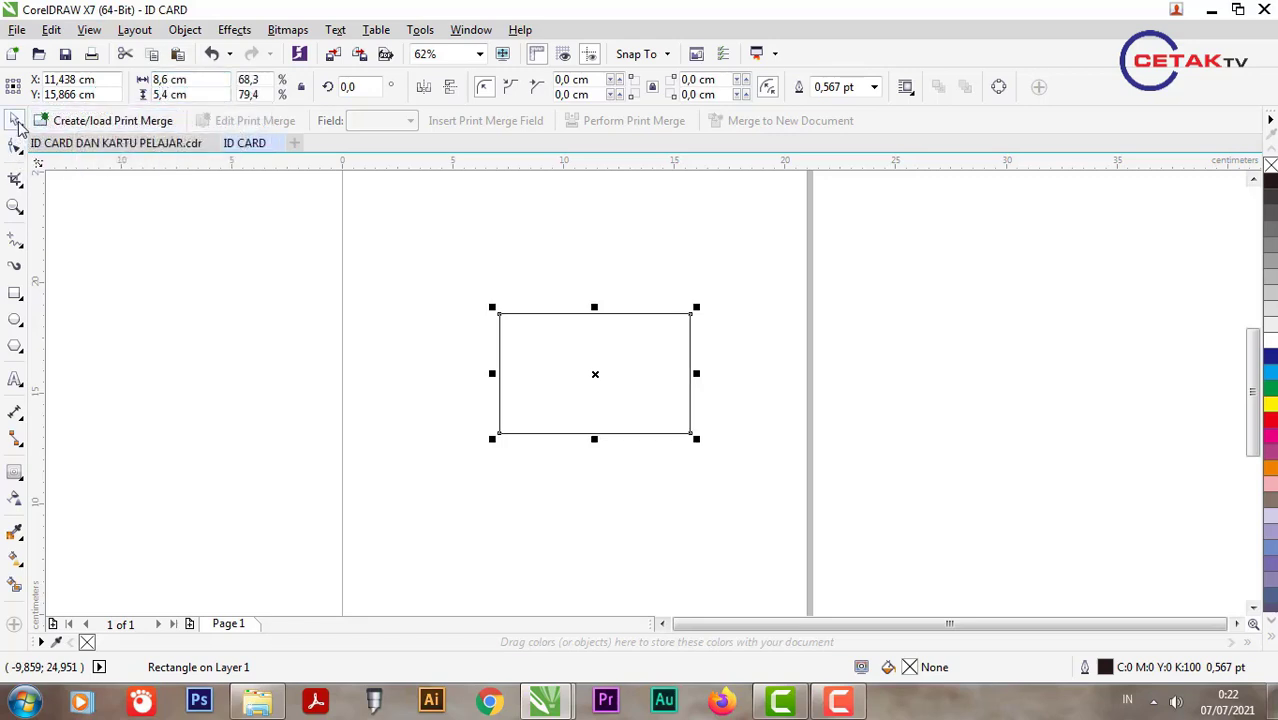
left_click(531, 349)
key("p")
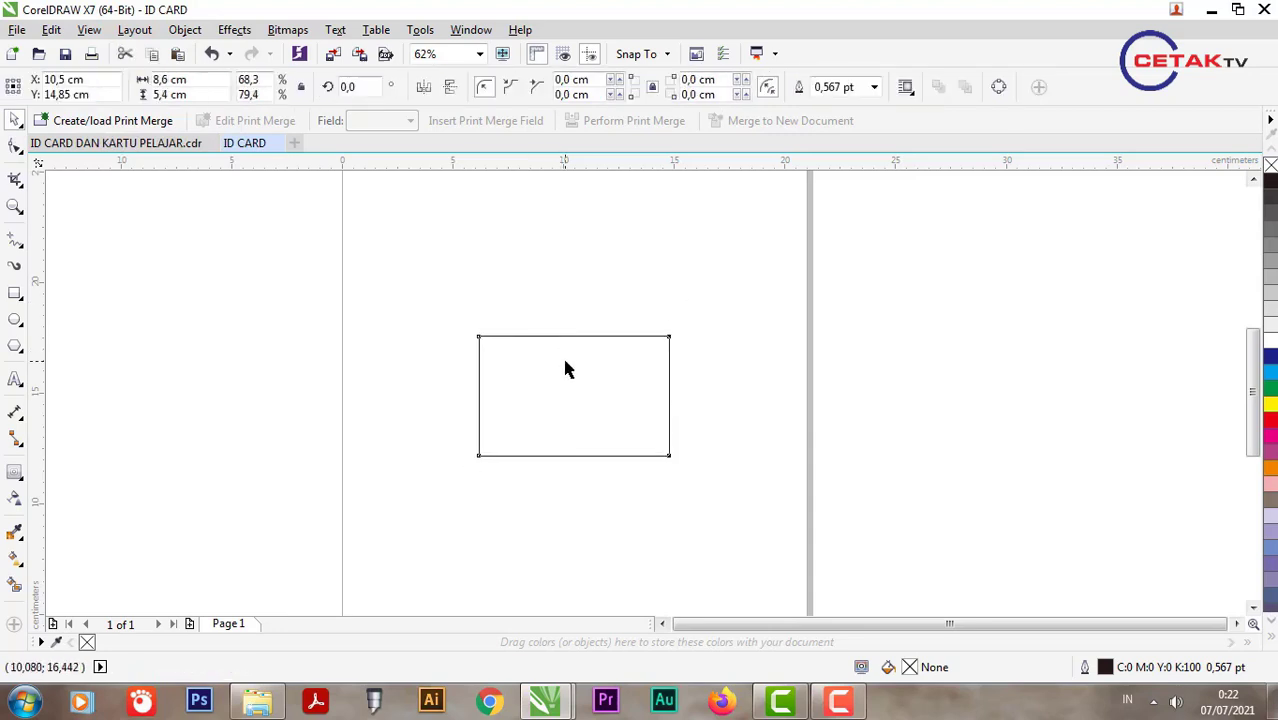
scroll(565, 366, "up", 2)
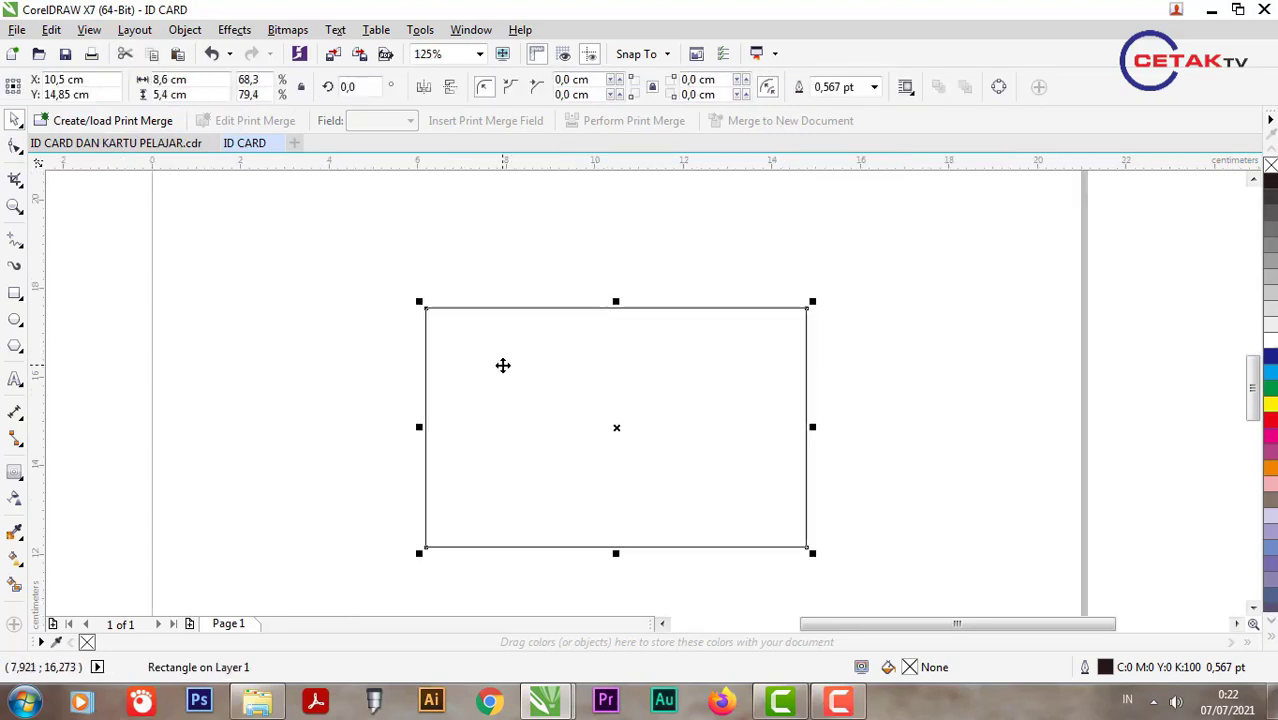
Step: Add a one-step outside contour to the rectangle and break it into two rectangles
left_click(14, 471)
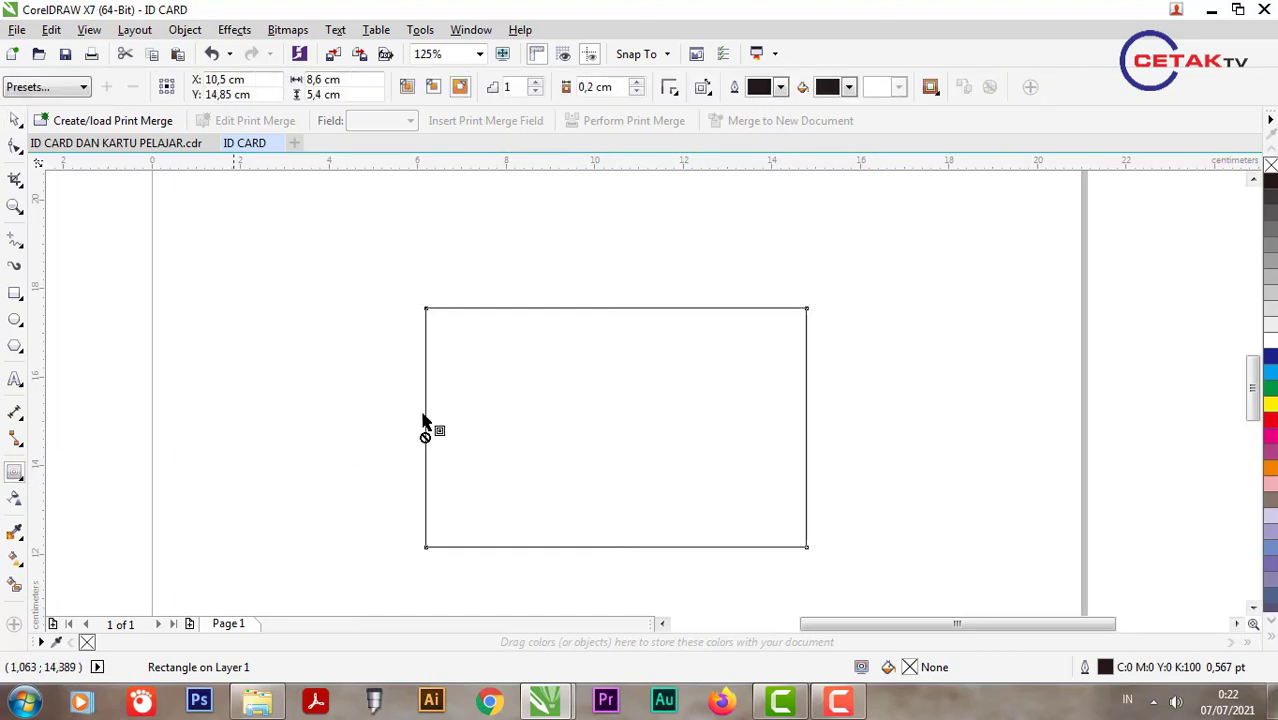
left_click_drag(559, 397, 573, 365)
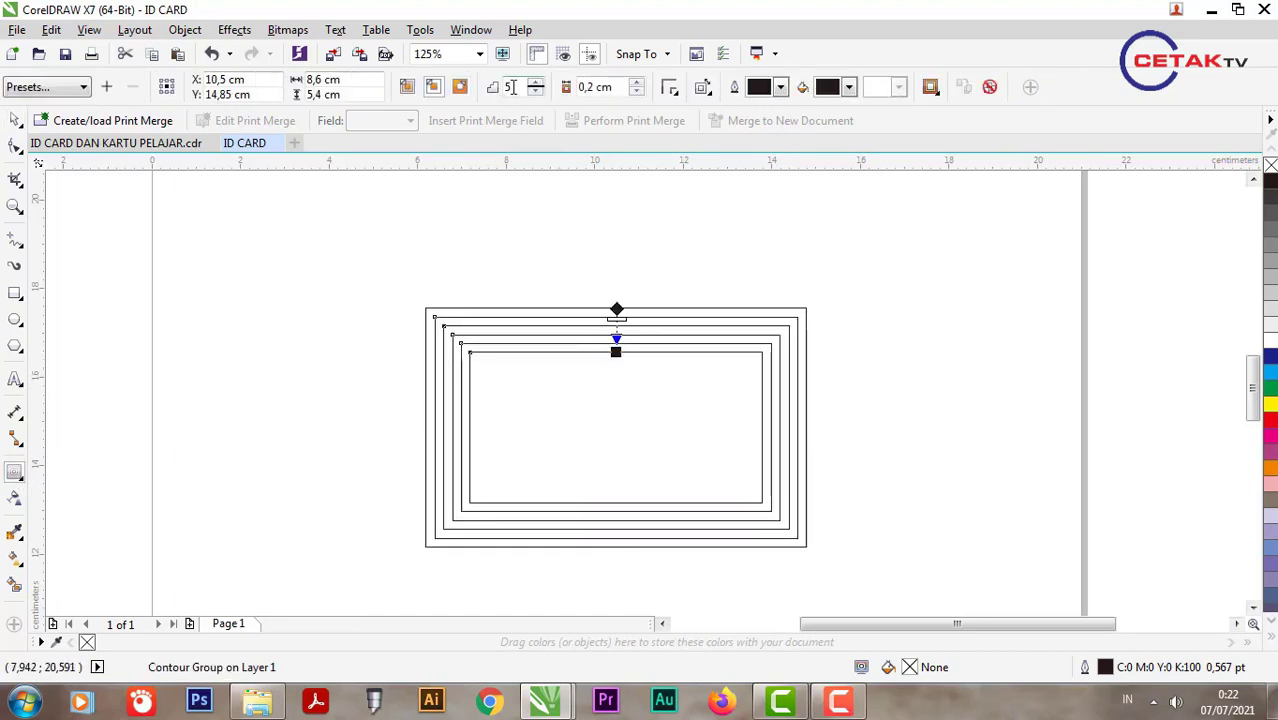
type("1")
key("Return")
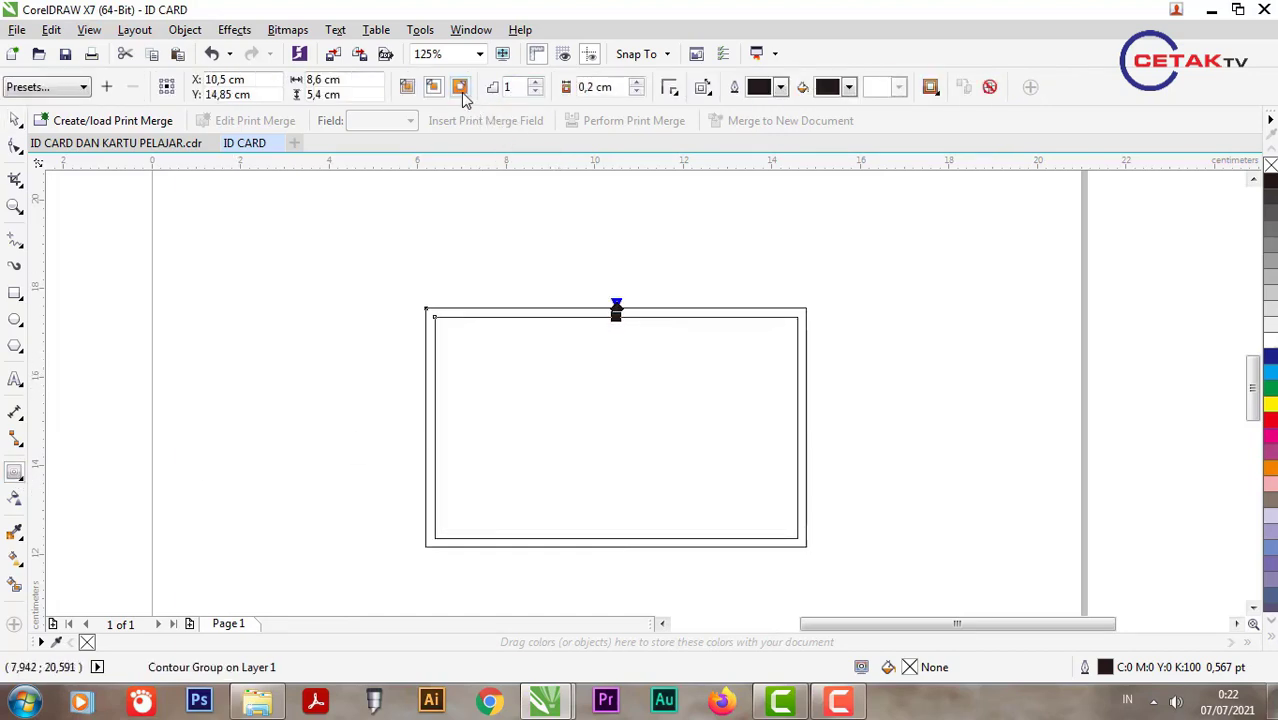
left_click(460, 87)
left_click(15, 120)
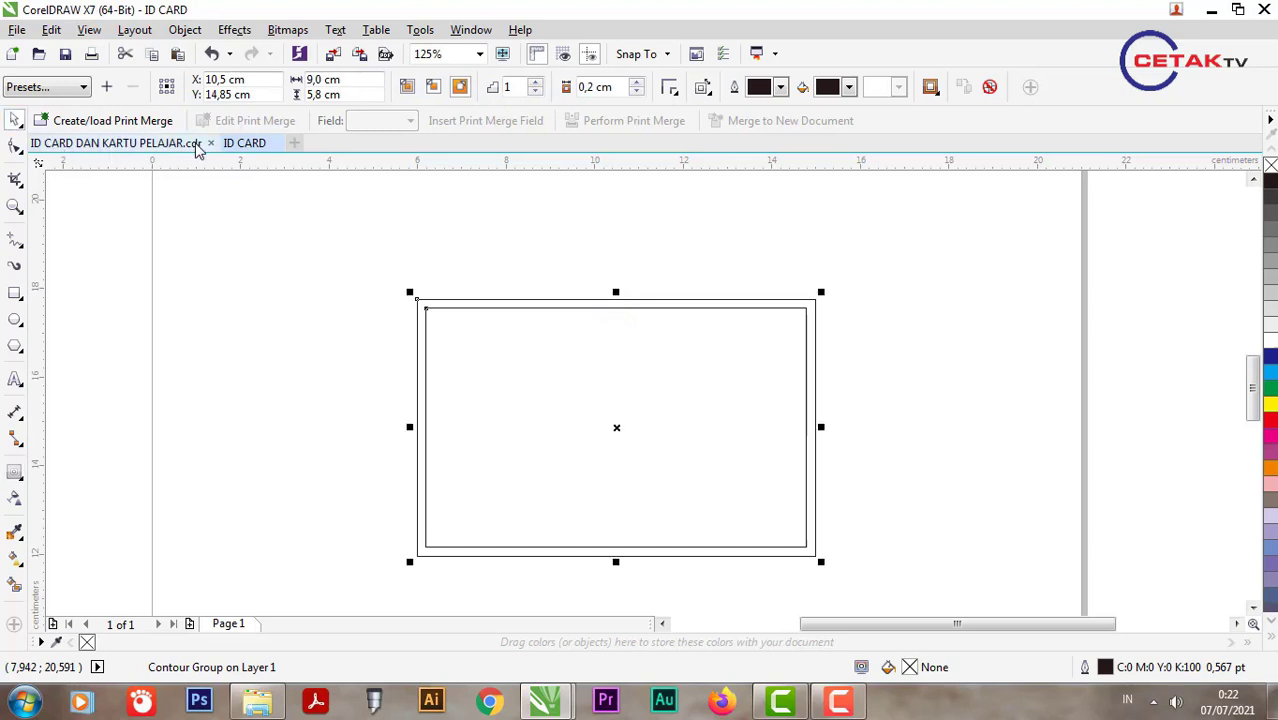
key("ctrl+k")
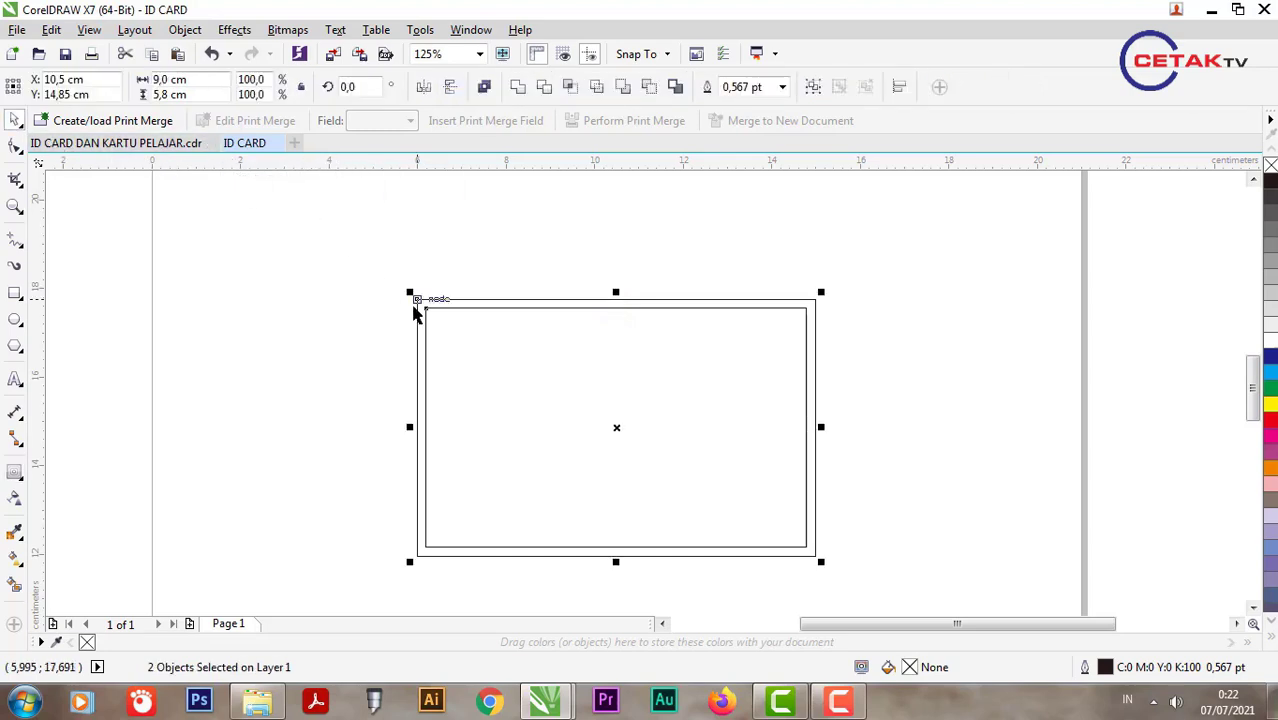
Step: Place a copy of both frame rectangles to the right of the card
left_click(324, 318)
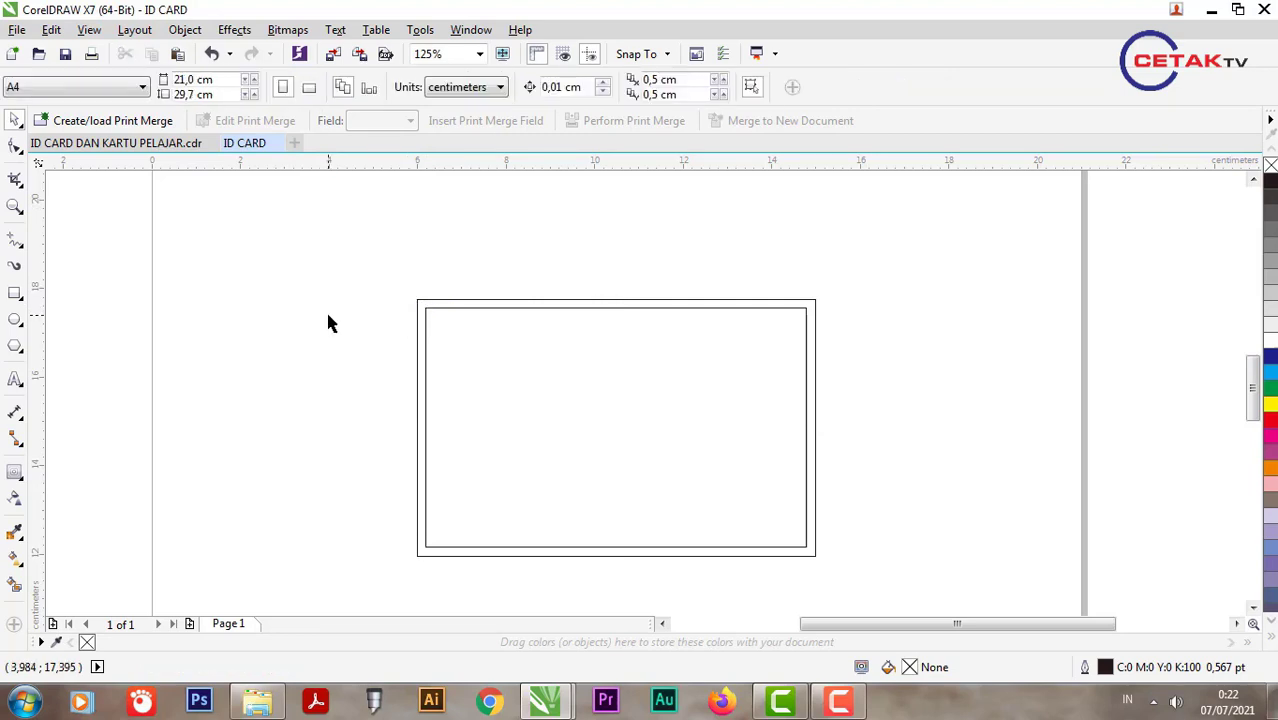
left_click(428, 305)
scroll(403, 305, "down", 2)
left_click_drag(362, 265, 725, 495)
left_click_drag(512, 368, 737, 368)
right_click(737, 368)
scroll(527, 350, "up", 2)
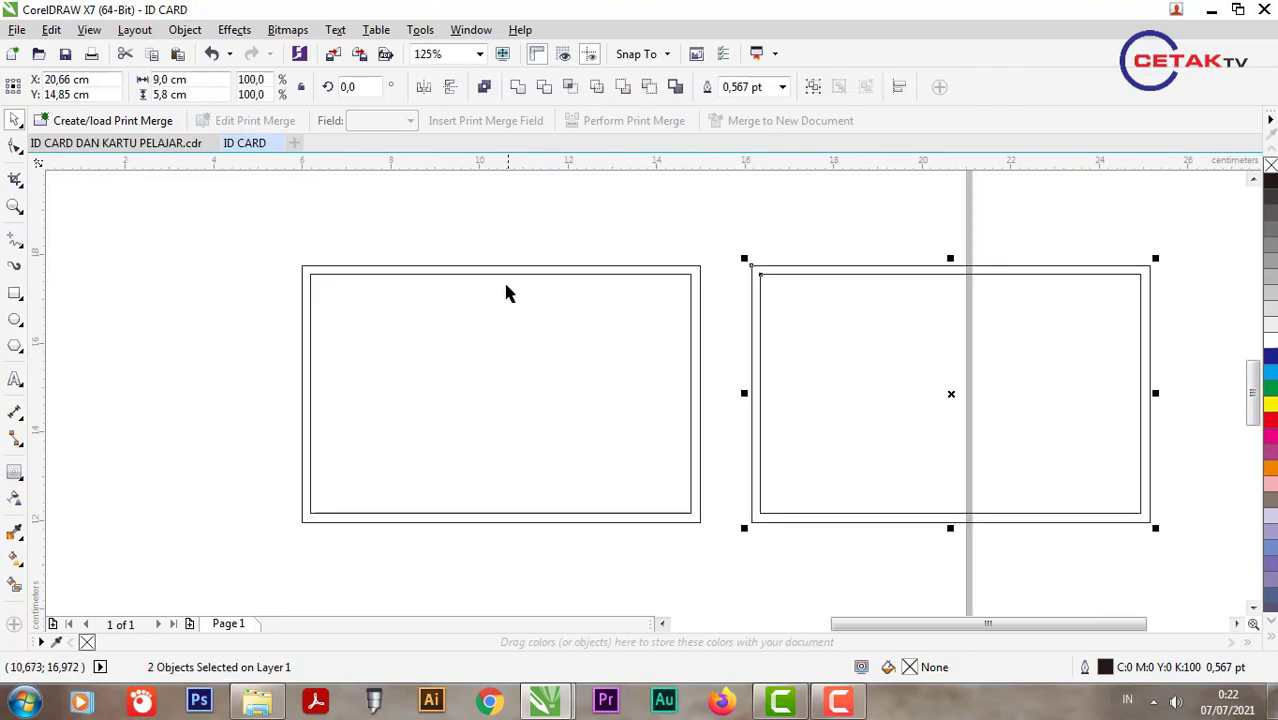
left_click(276, 353)
Step: Copy the star banner from BINTANG.cdr and paste it into the ID CARD document
left_click(258, 700)
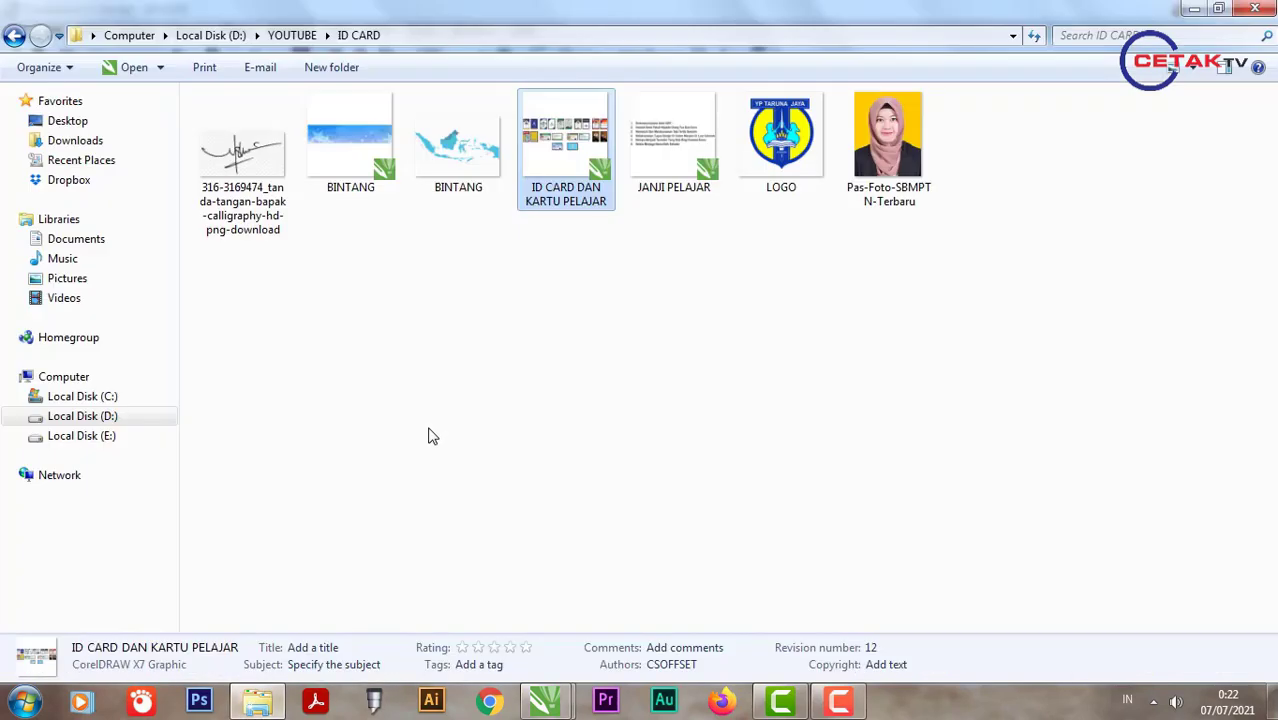
double_click(348, 170)
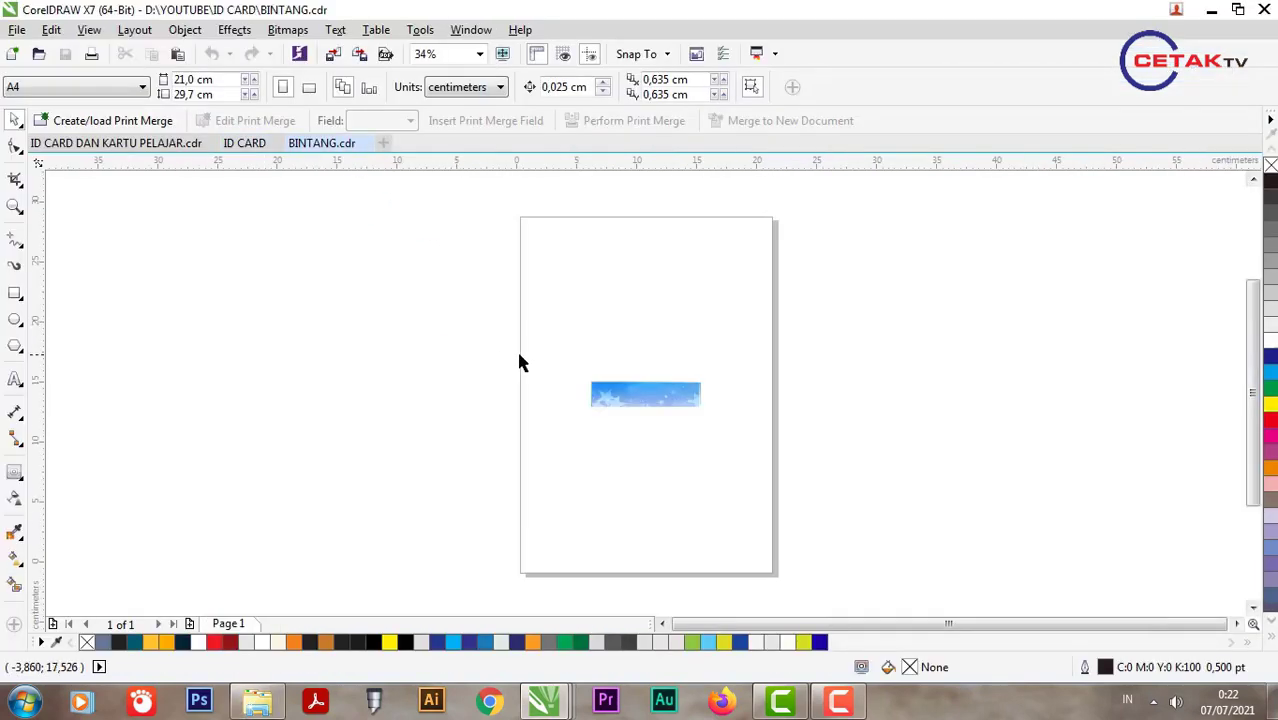
left_click(645, 395)
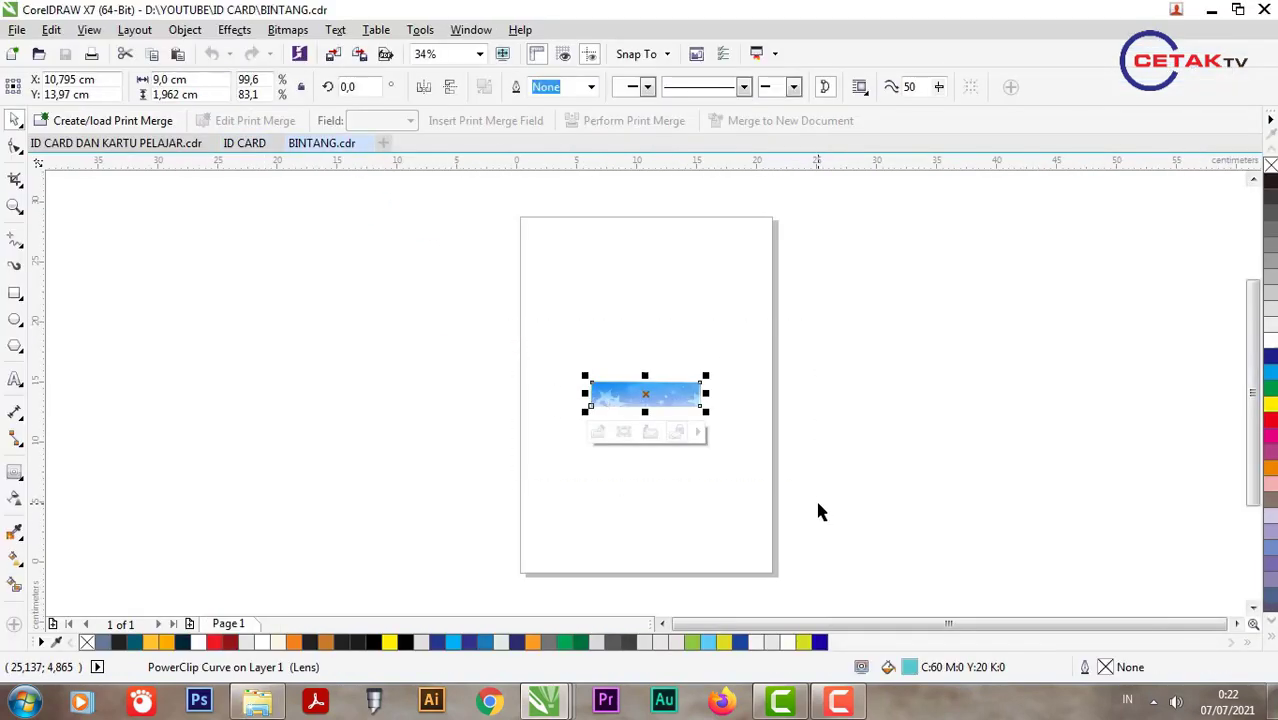
left_click(244, 143)
key("ctrl+v")
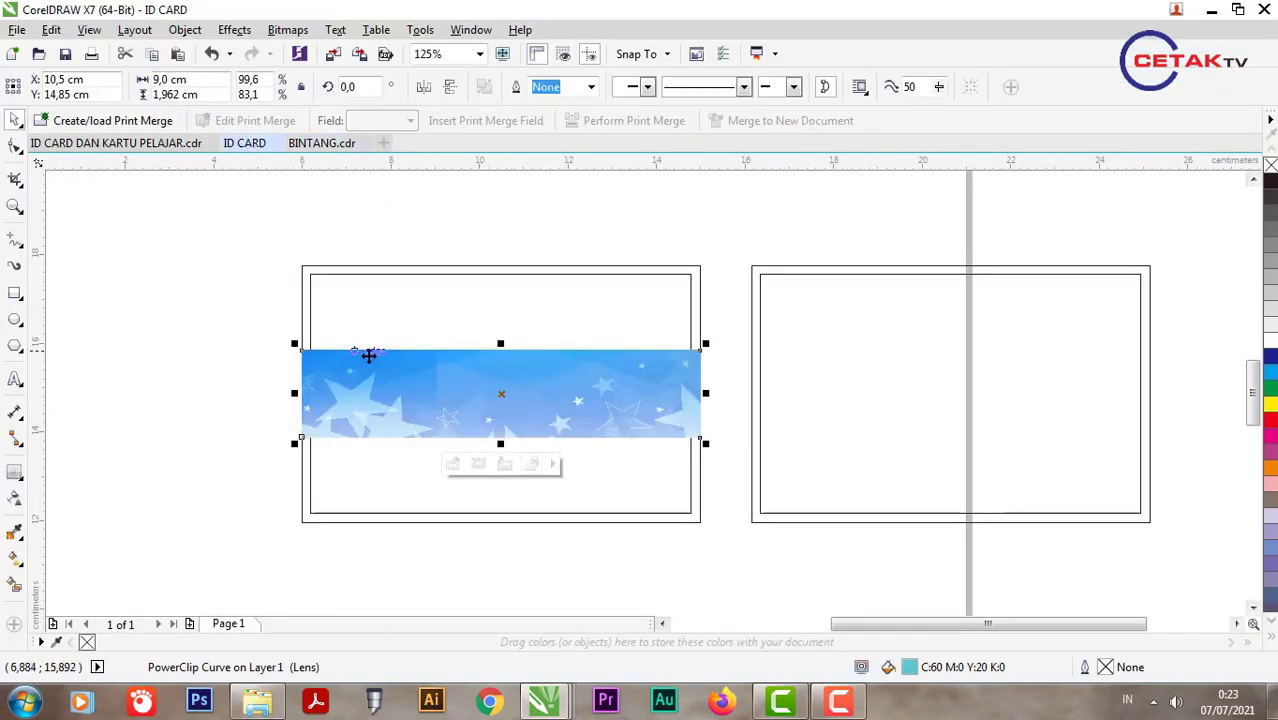
Step: Align the star banner with the top edge of the left card
left_click(335, 275, "shift")
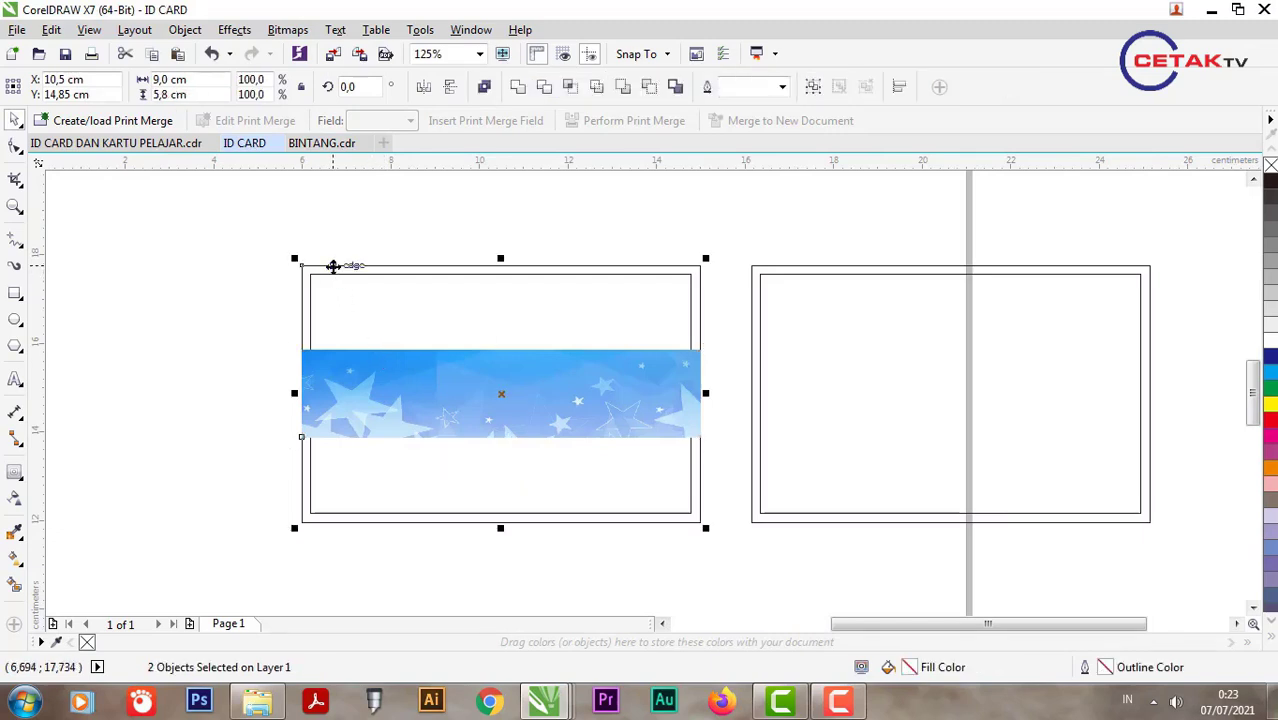
key("t")
left_click(277, 277)
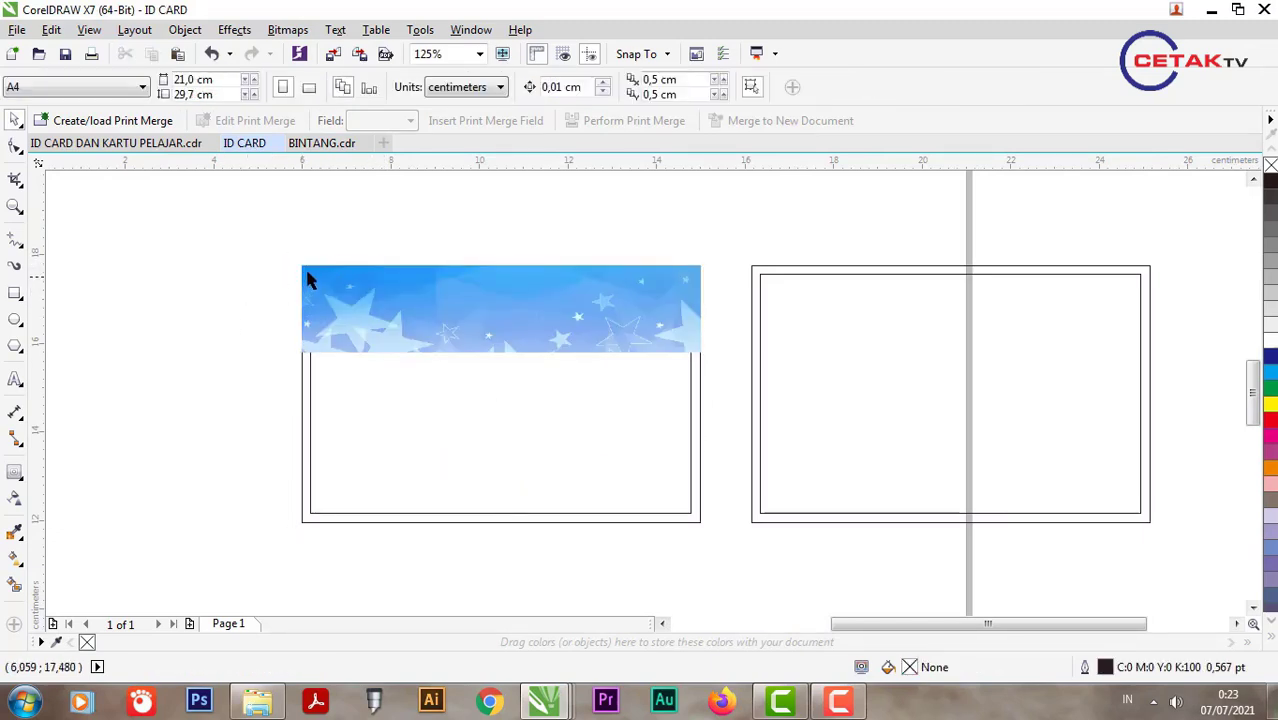
left_click_drag(307, 265, 698, 545)
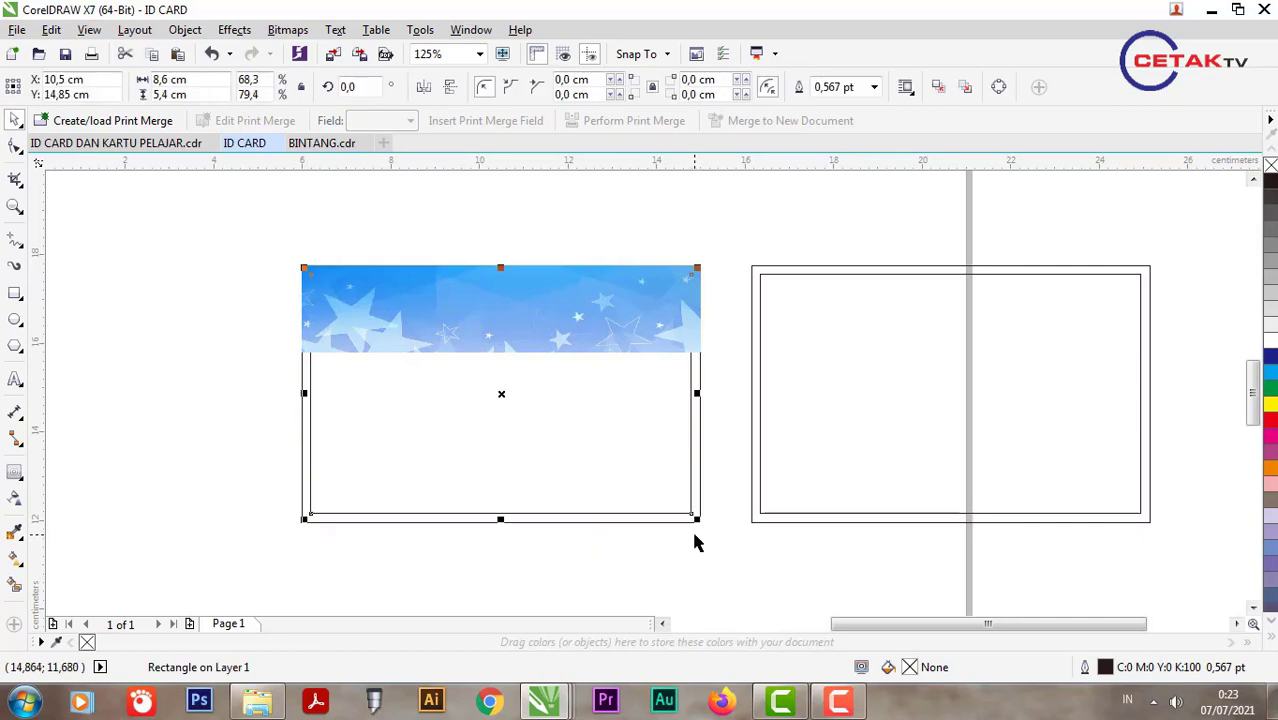
left_click(265, 400)
scroll(325, 315, "up", 2)
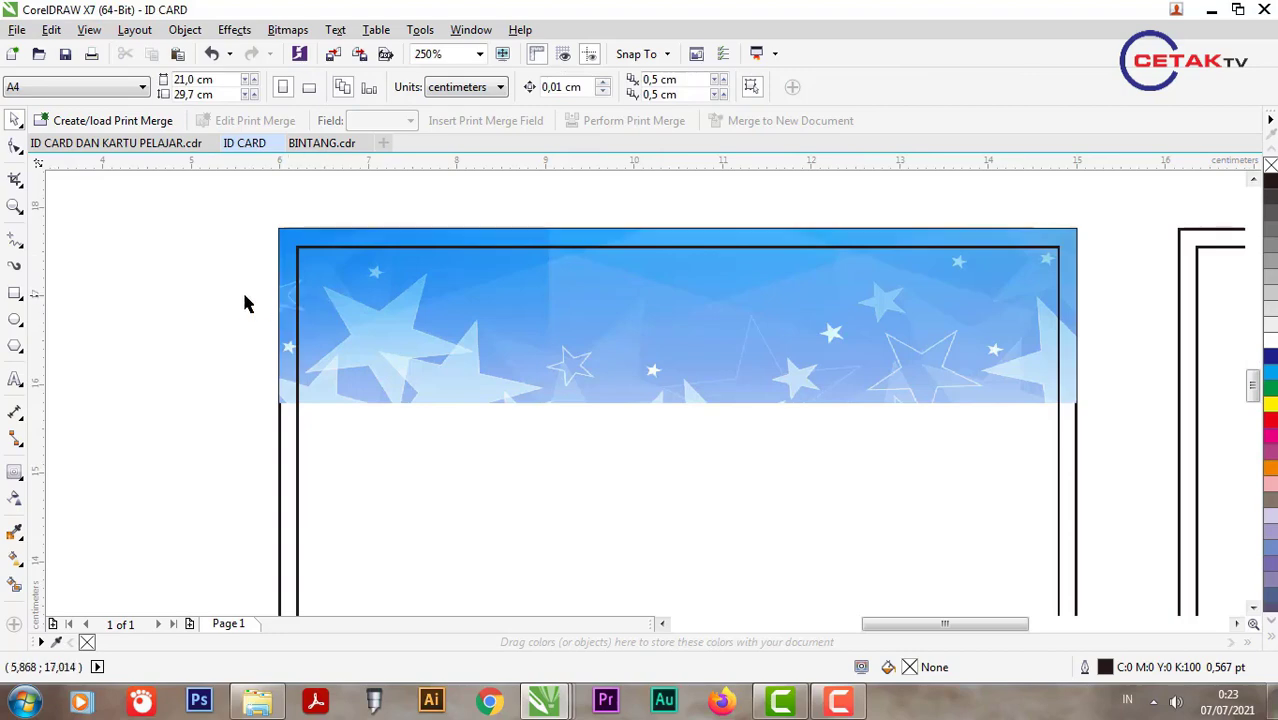
scroll(359, 283, "down", 2)
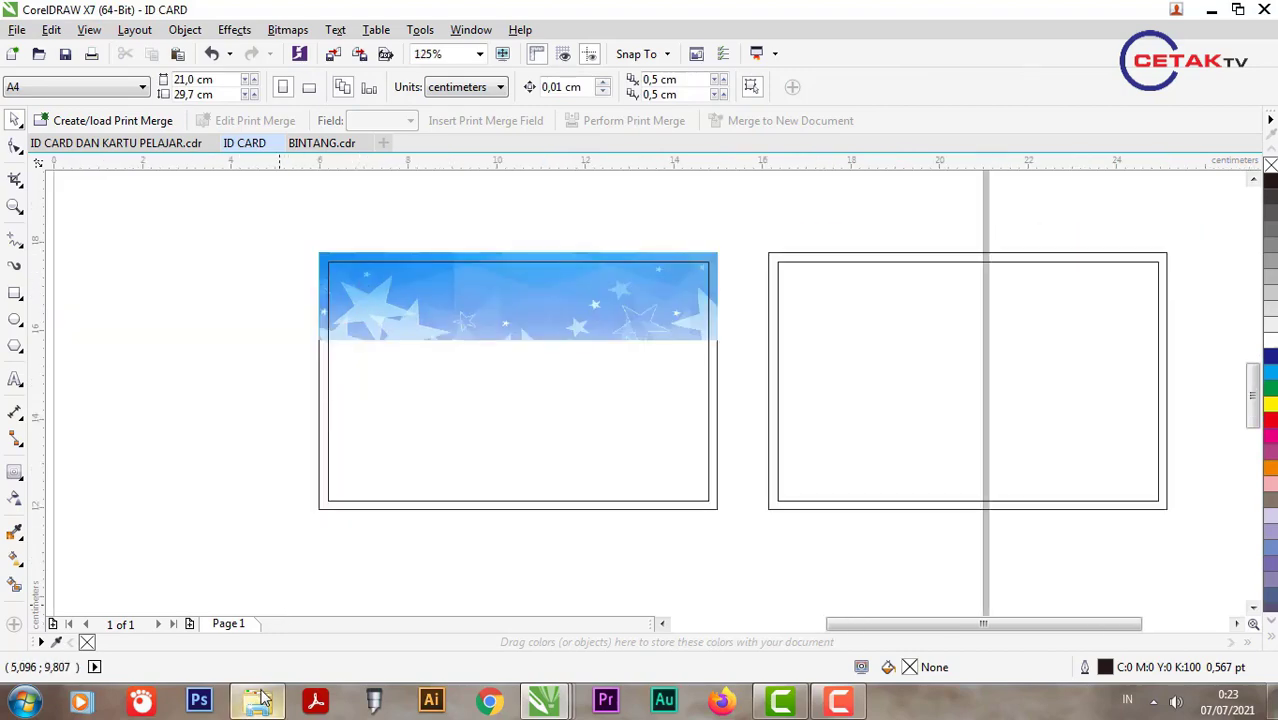
left_click(258, 700)
Step: Import LOGO, shrink it into the header's top-left corner, and draw a thin strip below the header
left_click(781, 140)
left_click_drag(785, 143, 405, 339)
left_click_drag(510, 213, 343, 283)
scroll(343, 283, "up", 2)
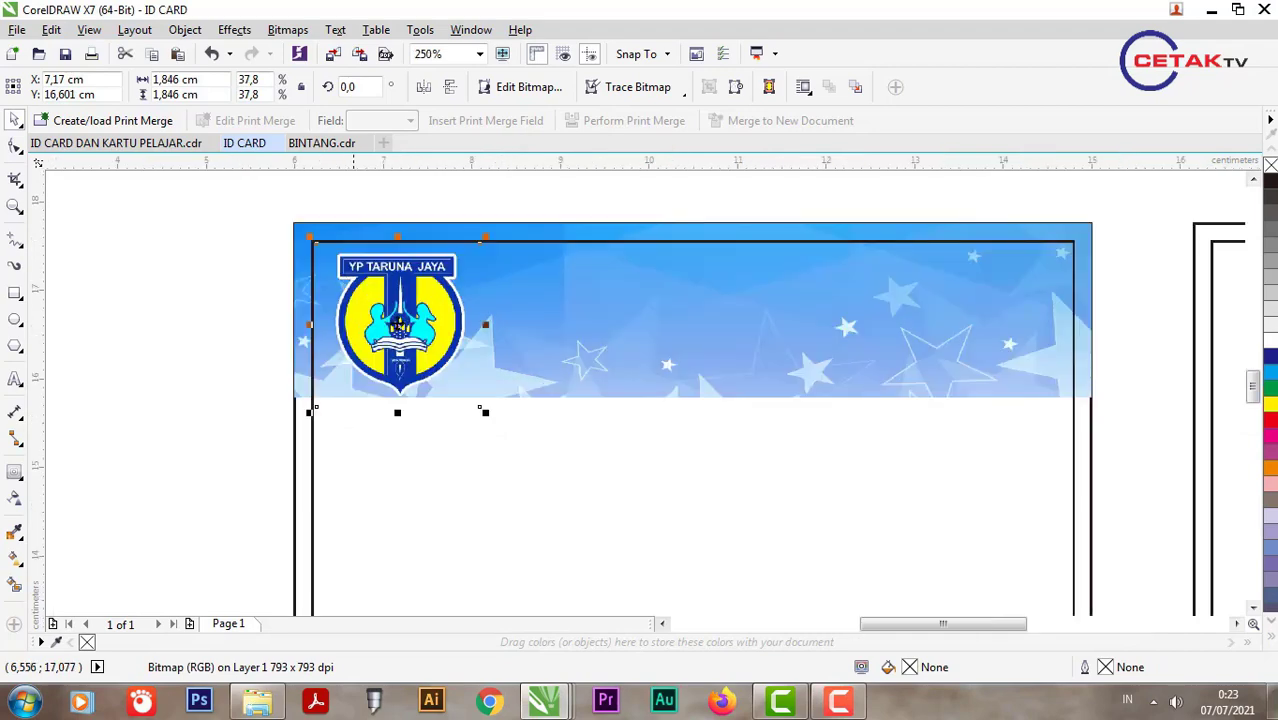
left_click_drag(487, 415, 465, 408)
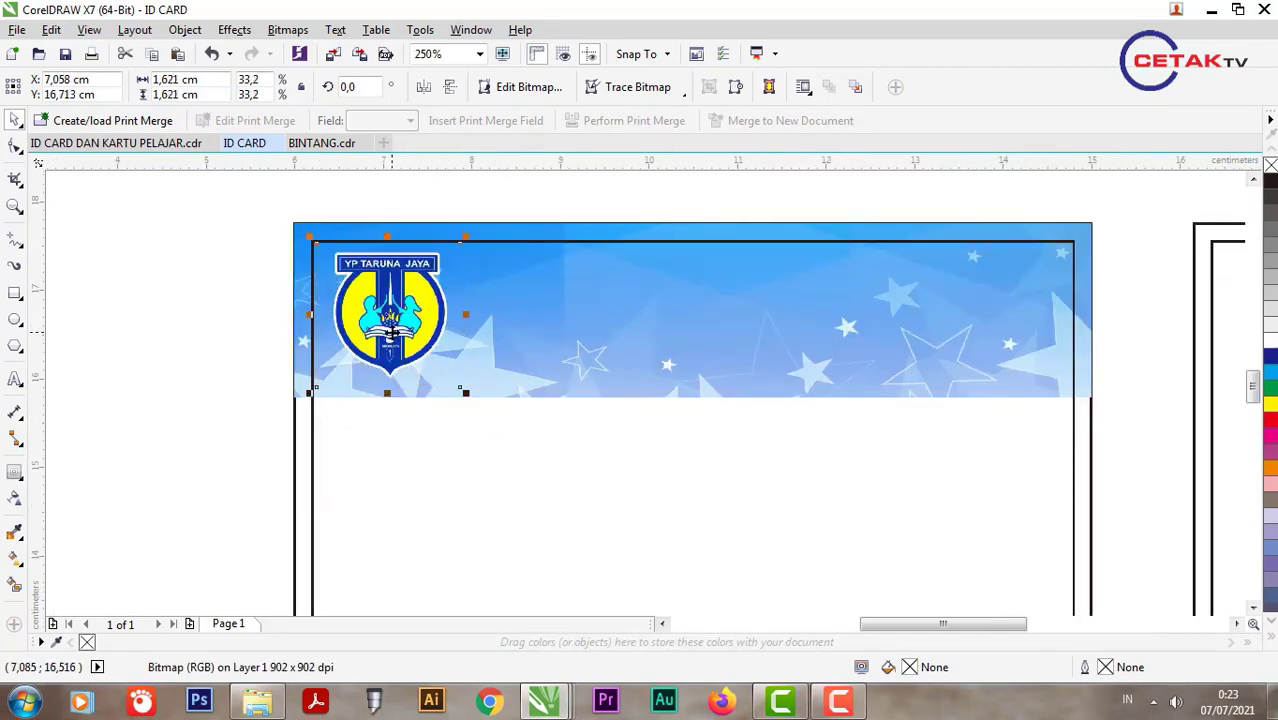
left_click_drag(395, 332, 401, 337)
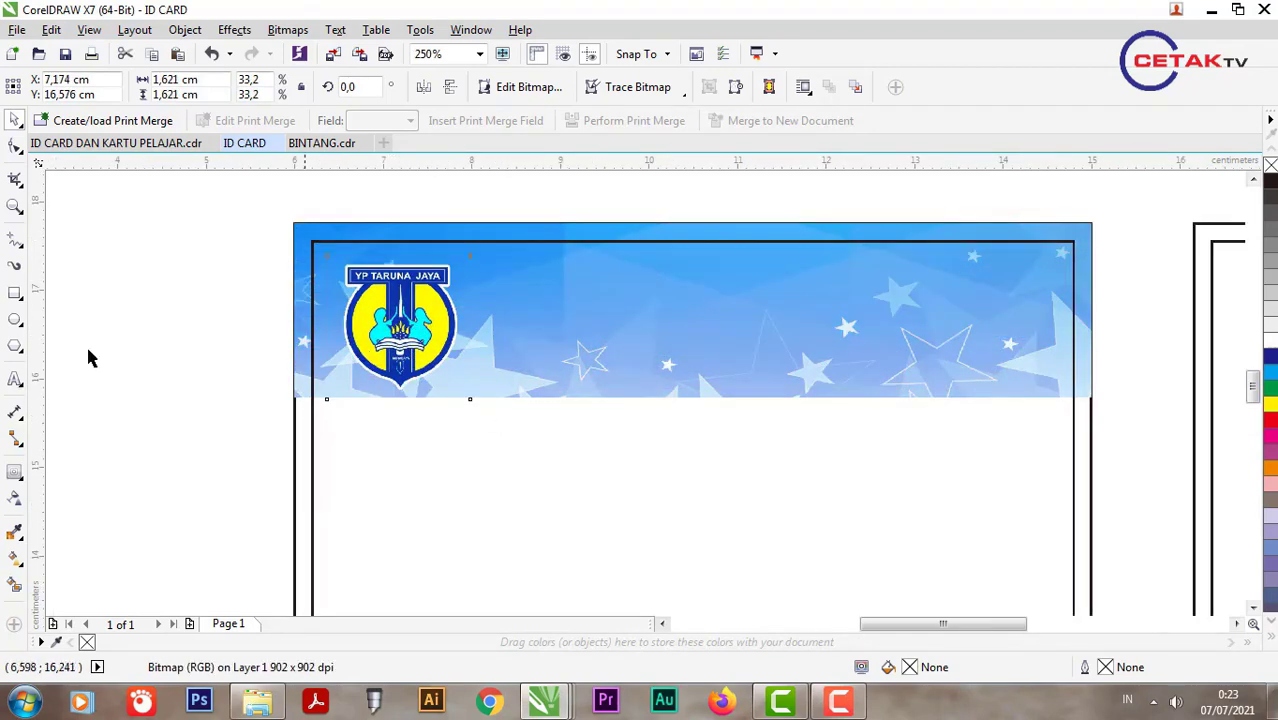
left_click(15, 295)
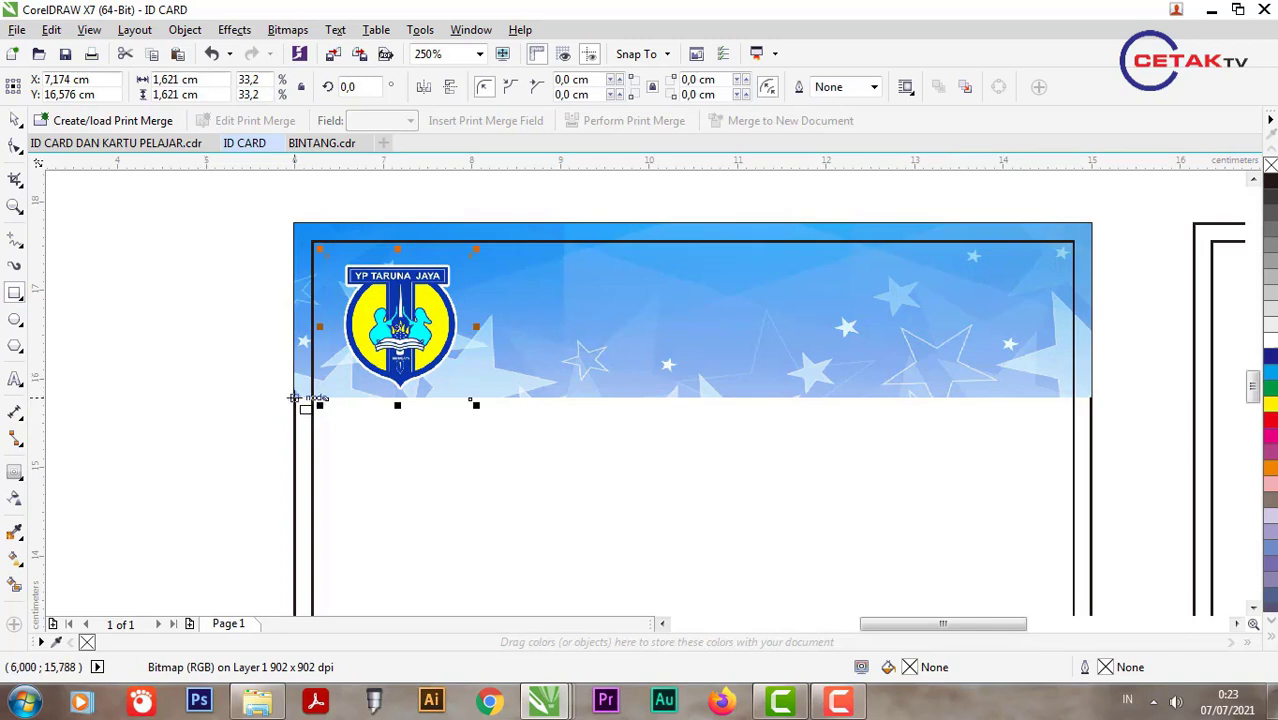
mouse_move(295, 398)
left_mouse_down()
mouse_move(786, 430)
mouse_move(1094, 417)
left_mouse_up()
Step: Fill the thin strip yellow and remove its outline
left_click(15, 120)
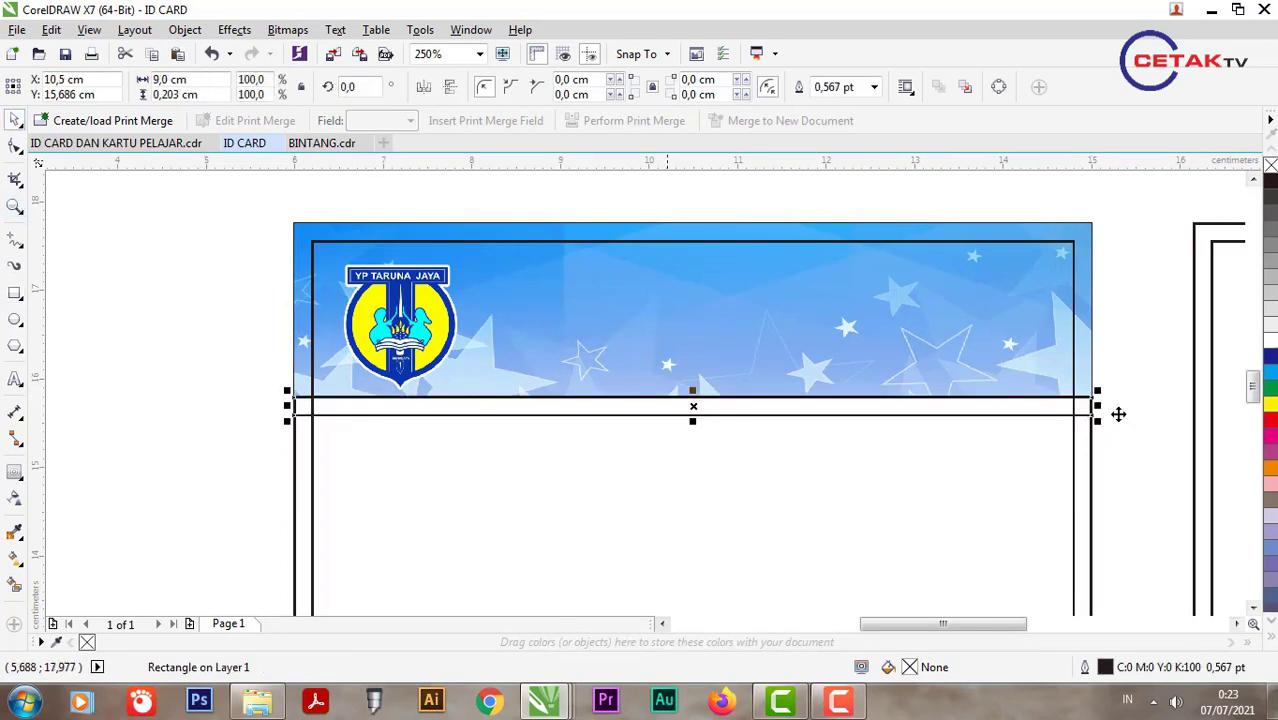
left_click(1270, 405)
left_click(874, 87)
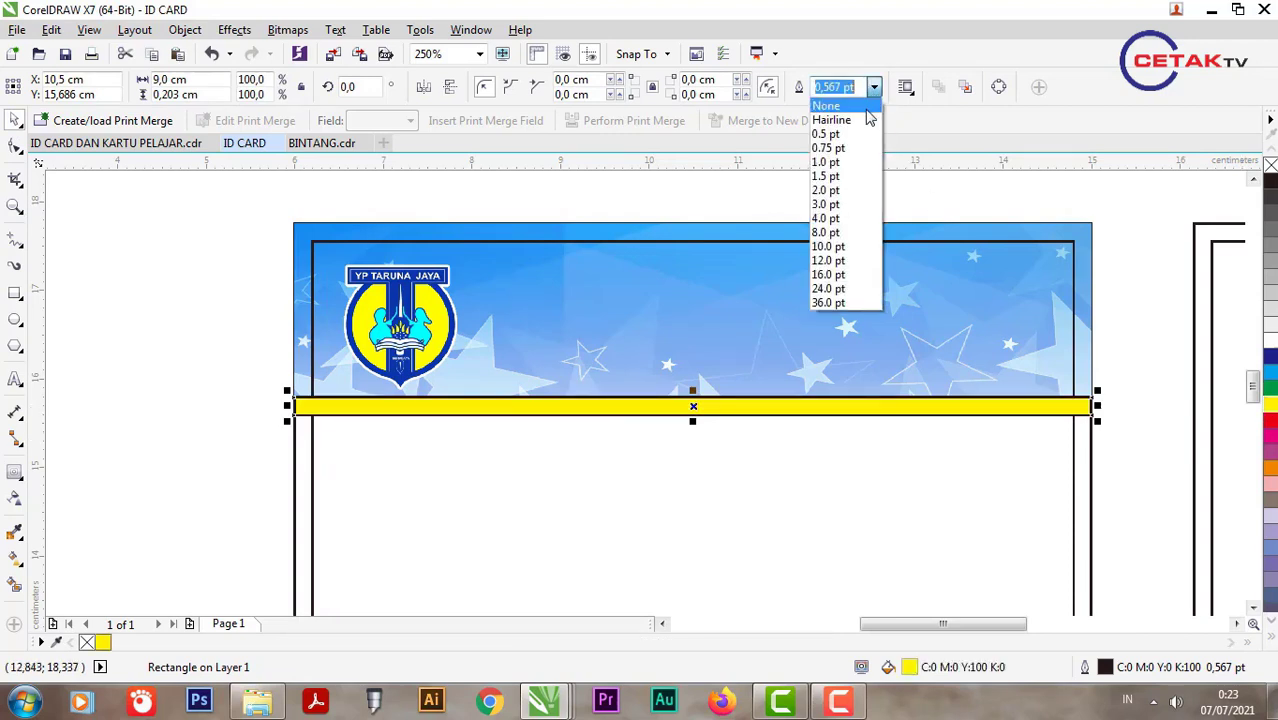
left_click(827, 117)
Step: Add a bold white KARTU PELAJAR title with black outline, scaled onto the header
left_click(15, 379)
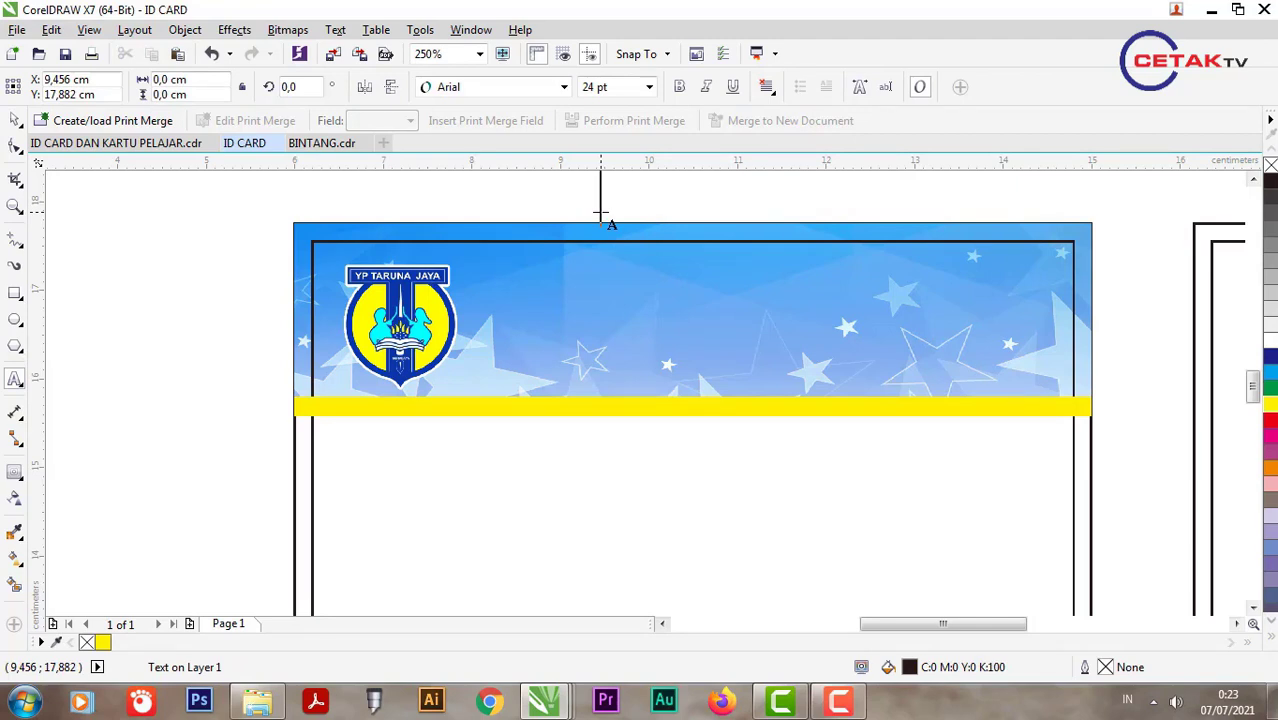
left_click(600, 212)
type("KARTU P")
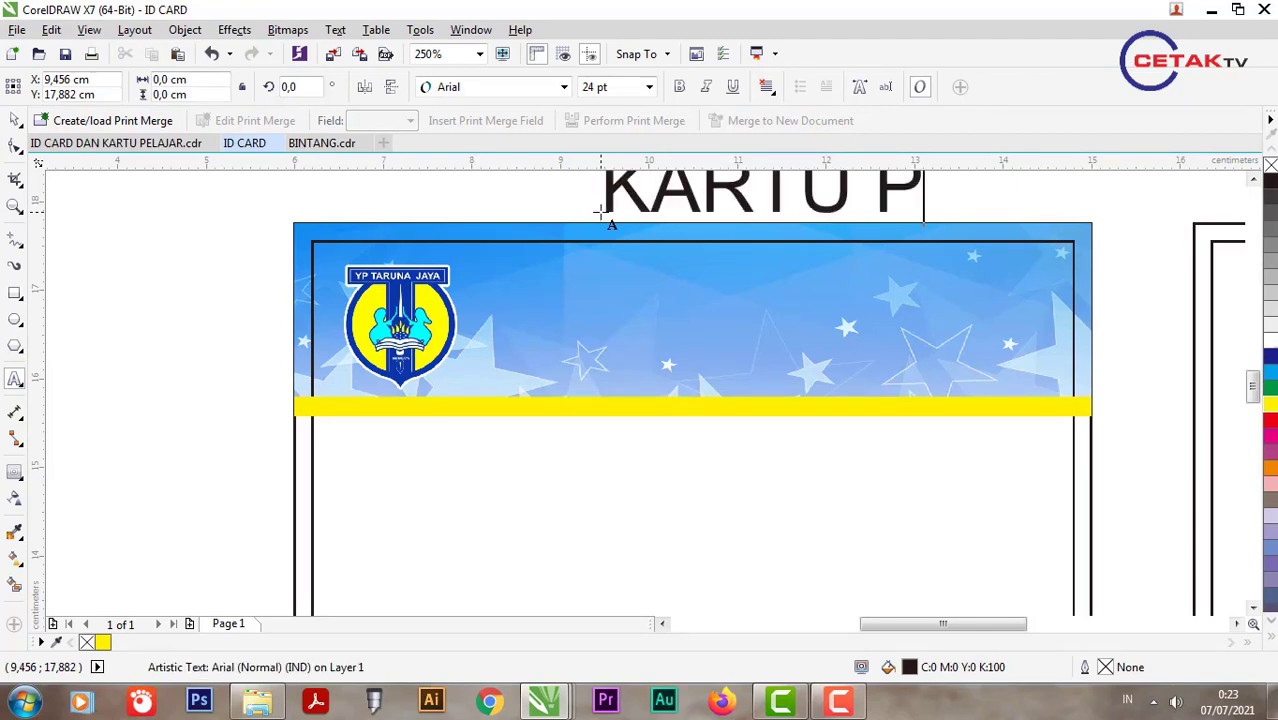
type("ELAJAR")
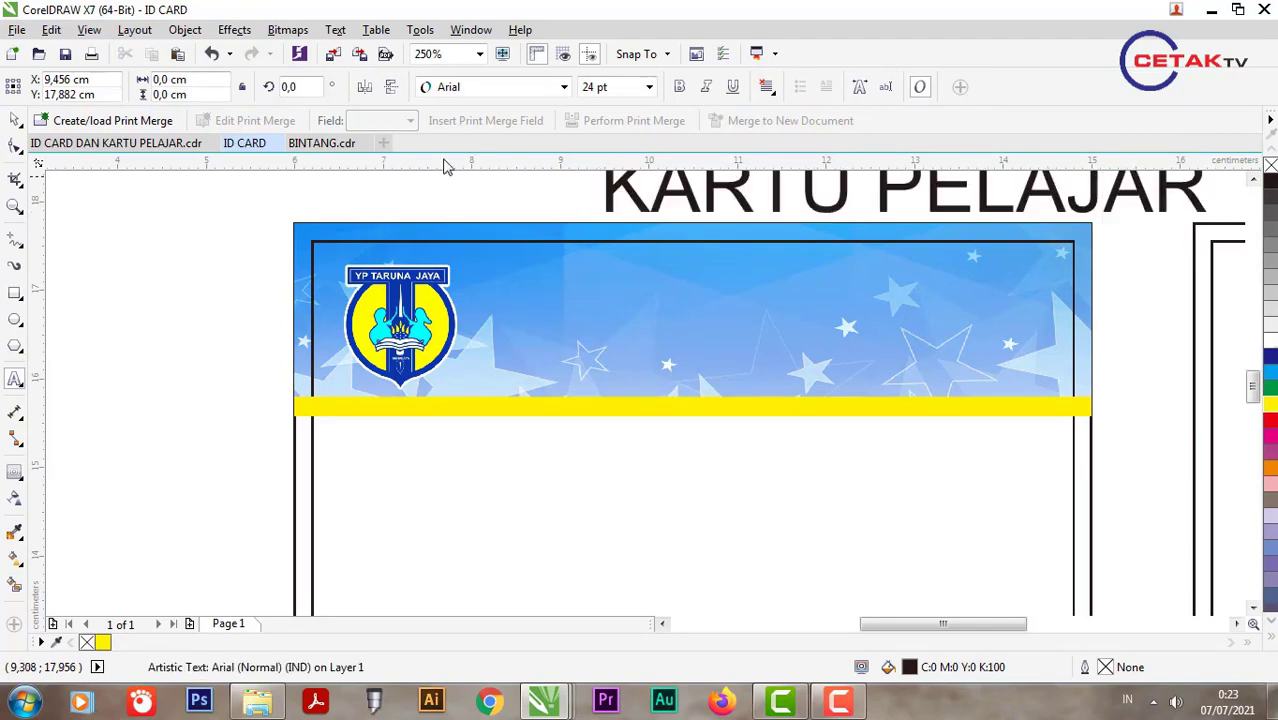
left_click(15, 121)
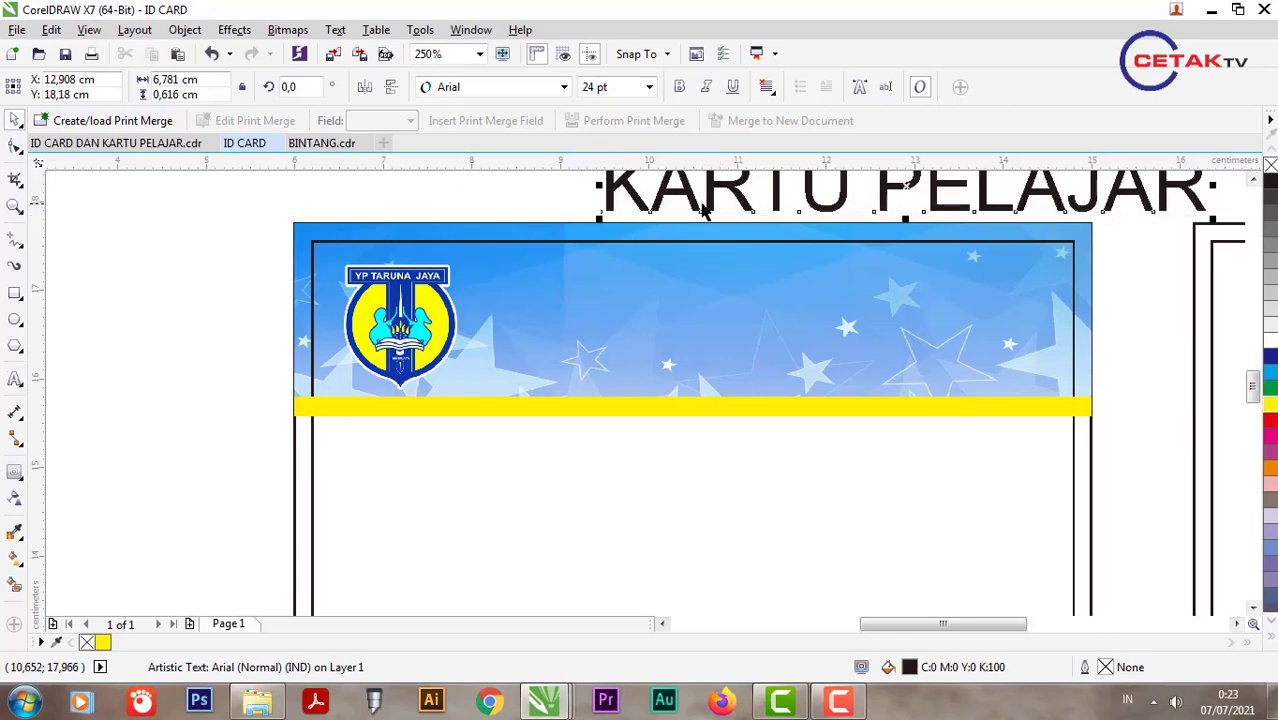
left_click_drag(671, 322, 567, 400)
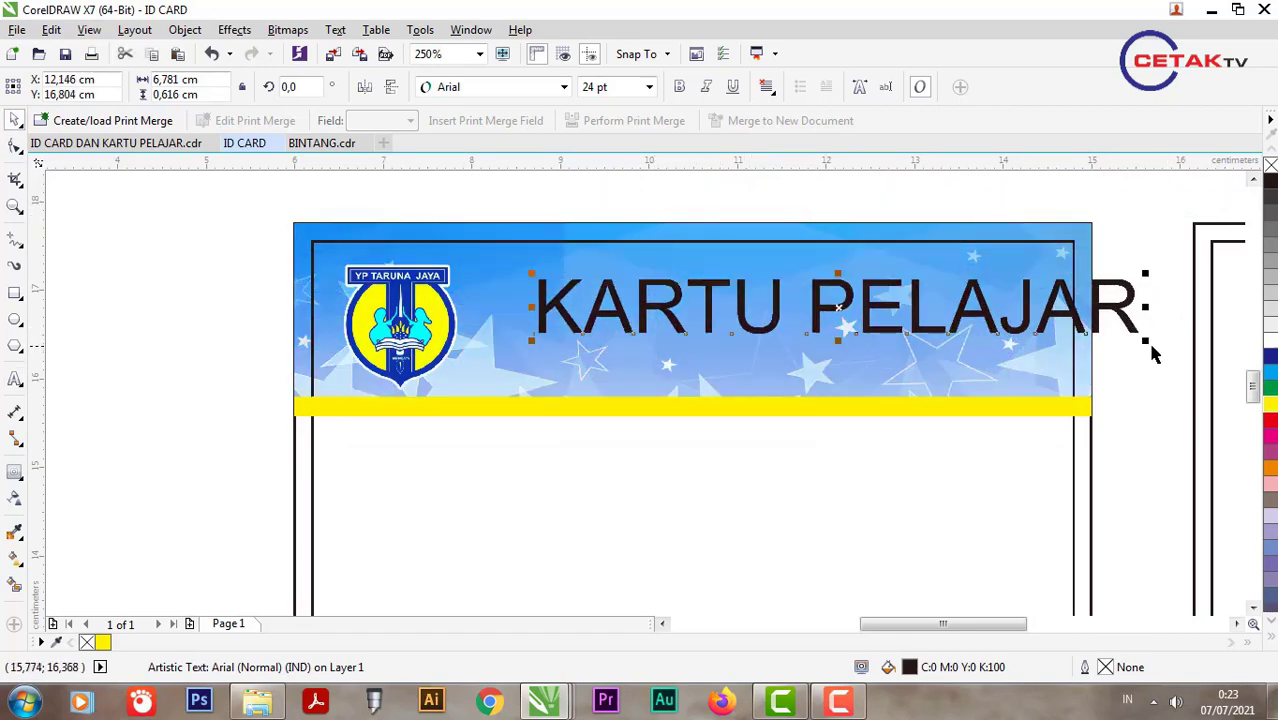
left_click_drag(1152, 352, 958, 362)
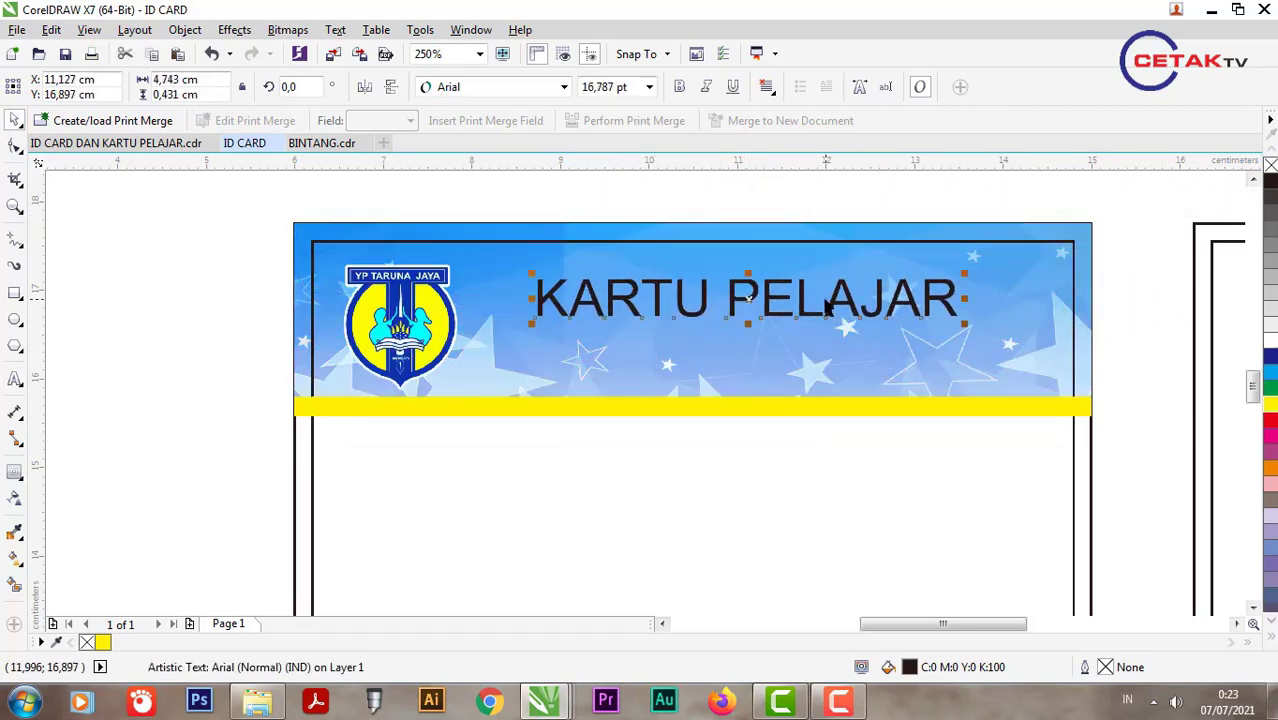
left_click(679, 86)
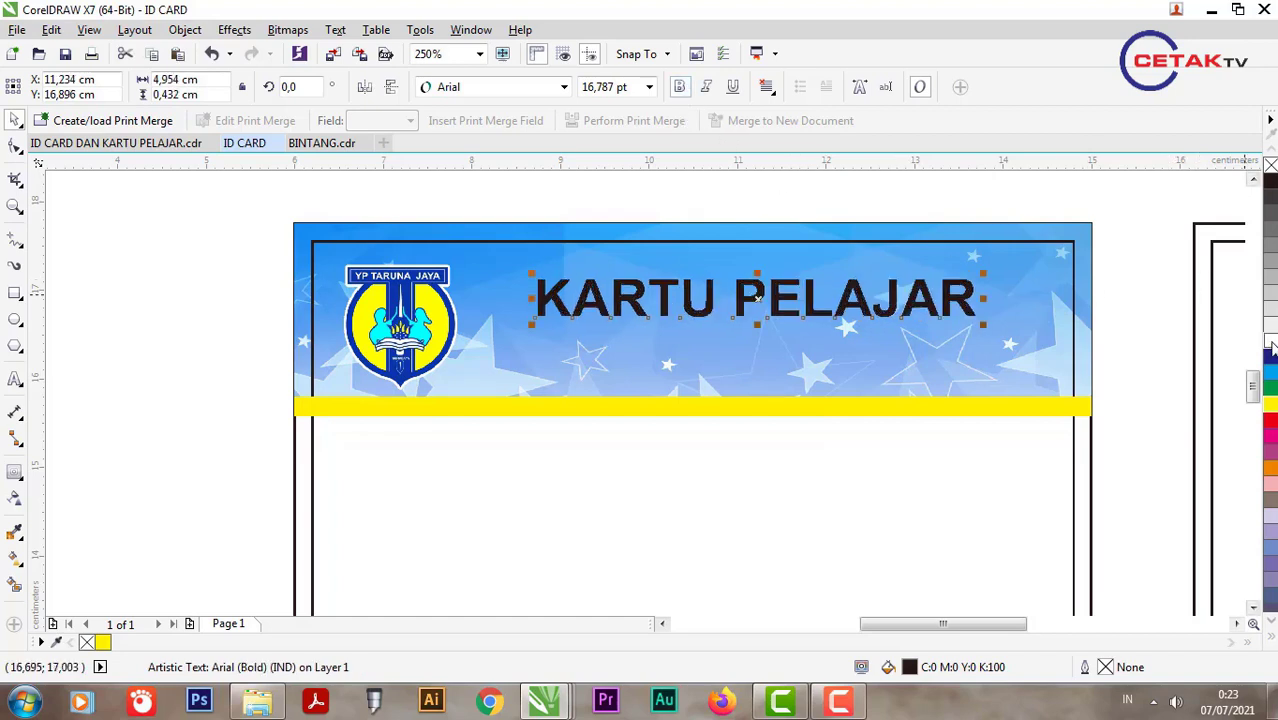
left_click(1268, 280)
right_click(1270, 183)
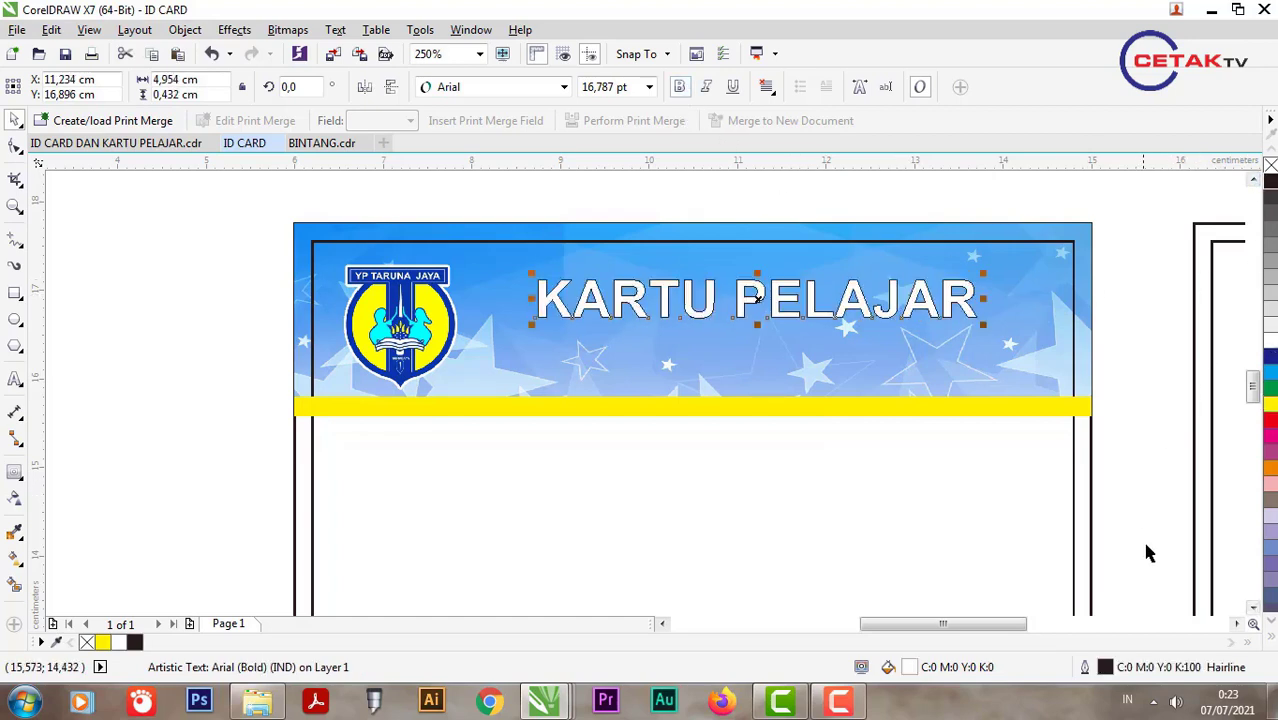
Step: Set the title outline to 2.0 pt with round corners and caps behind fill, then shrink it slightly
double_click(1148, 670)
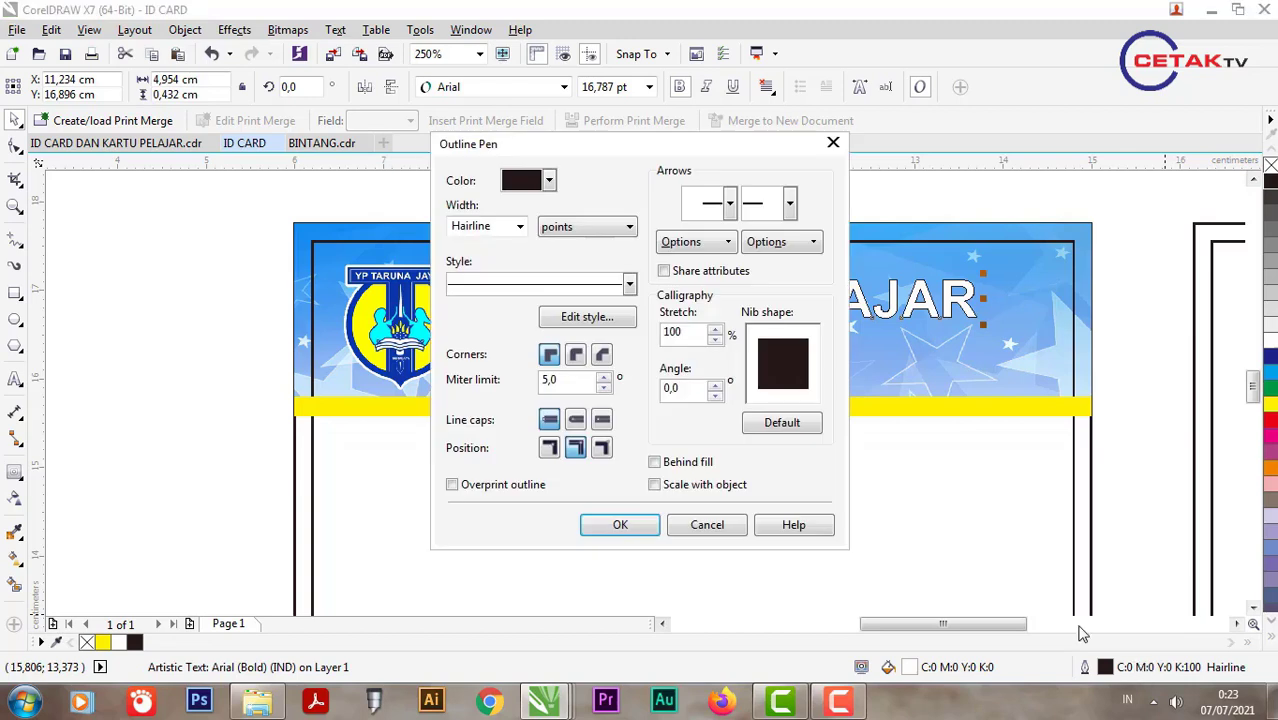
left_click(521, 227)
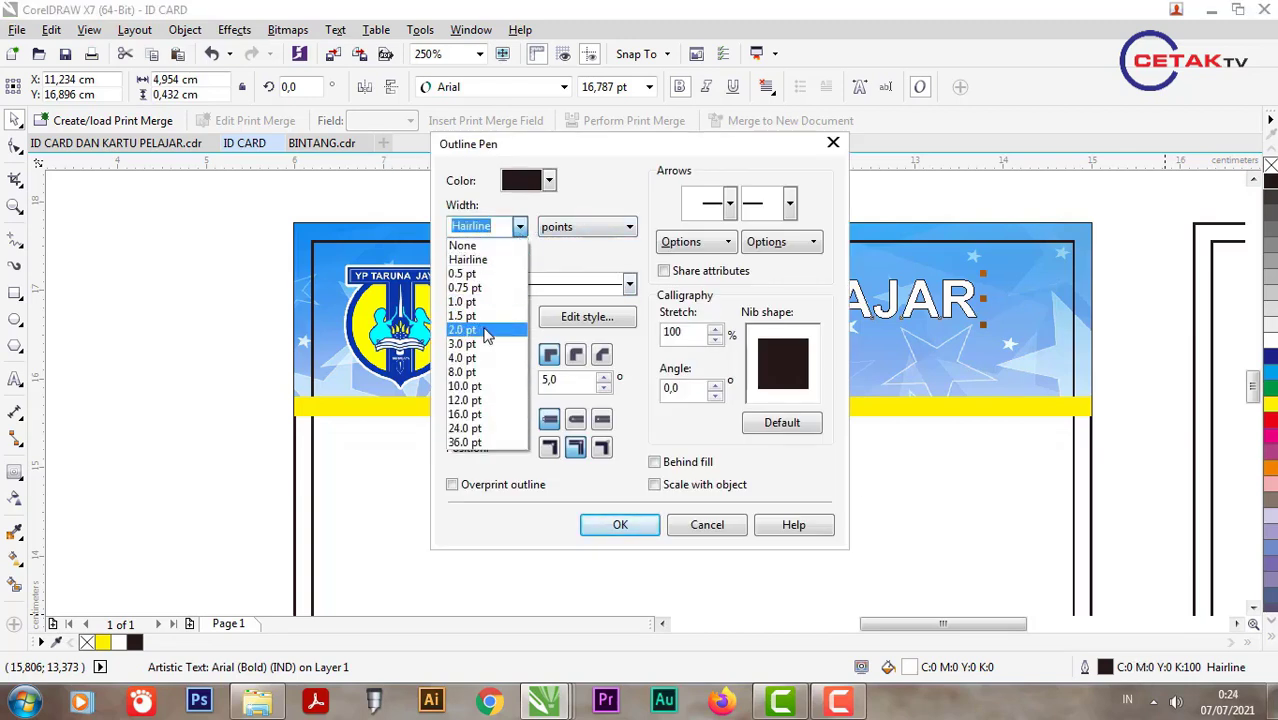
left_click(480, 331)
left_click(575, 354)
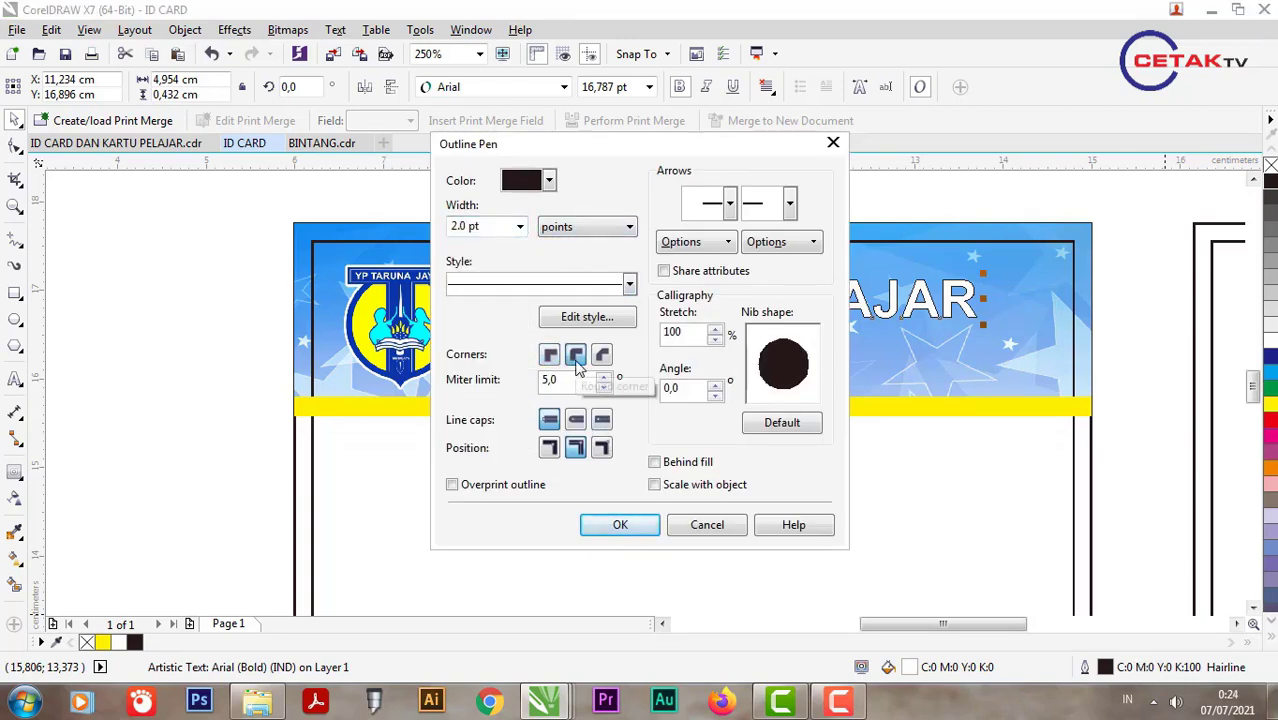
left_click(580, 423)
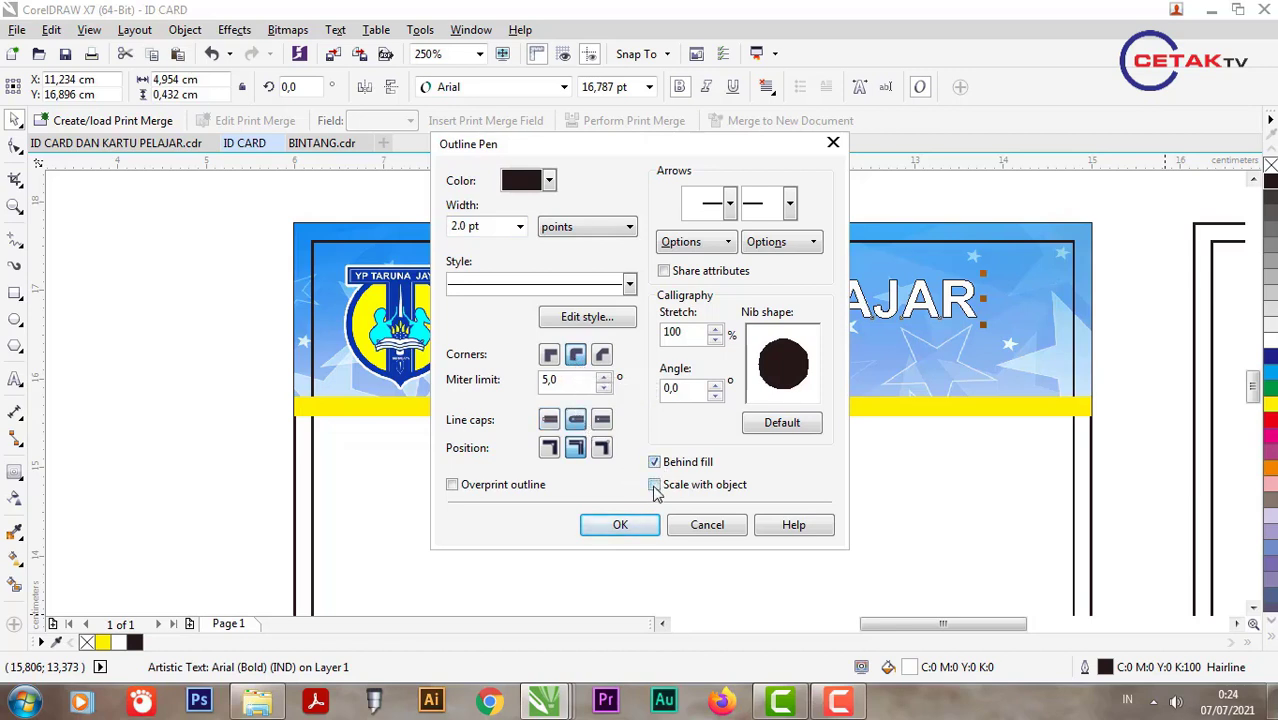
left_click(640, 526)
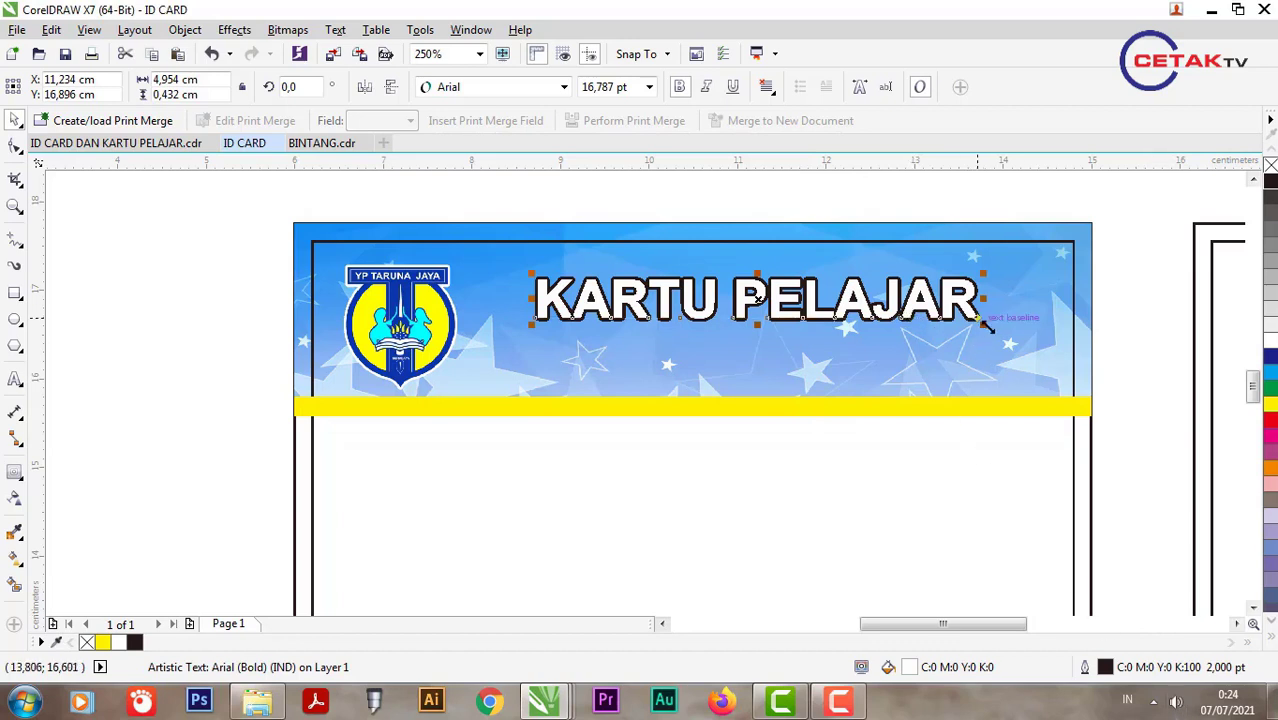
left_click_drag(985, 325, 945, 322)
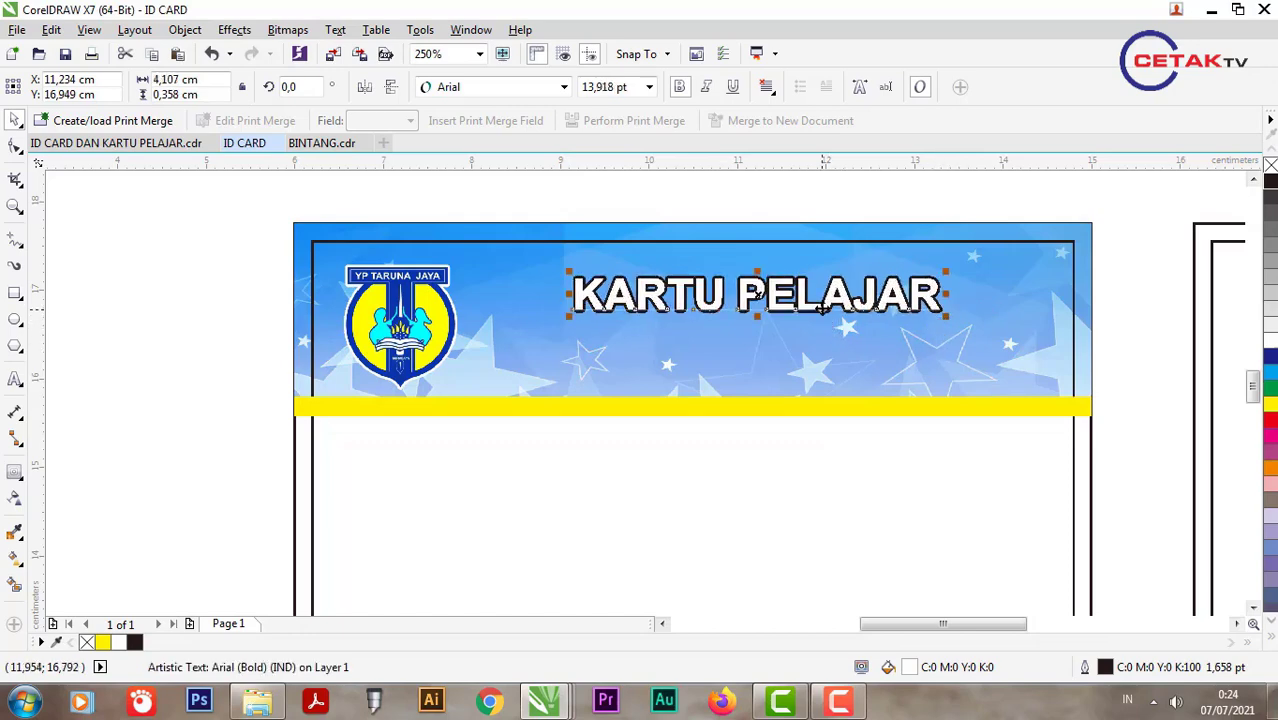
Step: Duplicate the title as SMP TARUNA JAYA 1 in NCAA Michigan St Spartans and enlarge it
left_click_drag(820, 308, 818, 365)
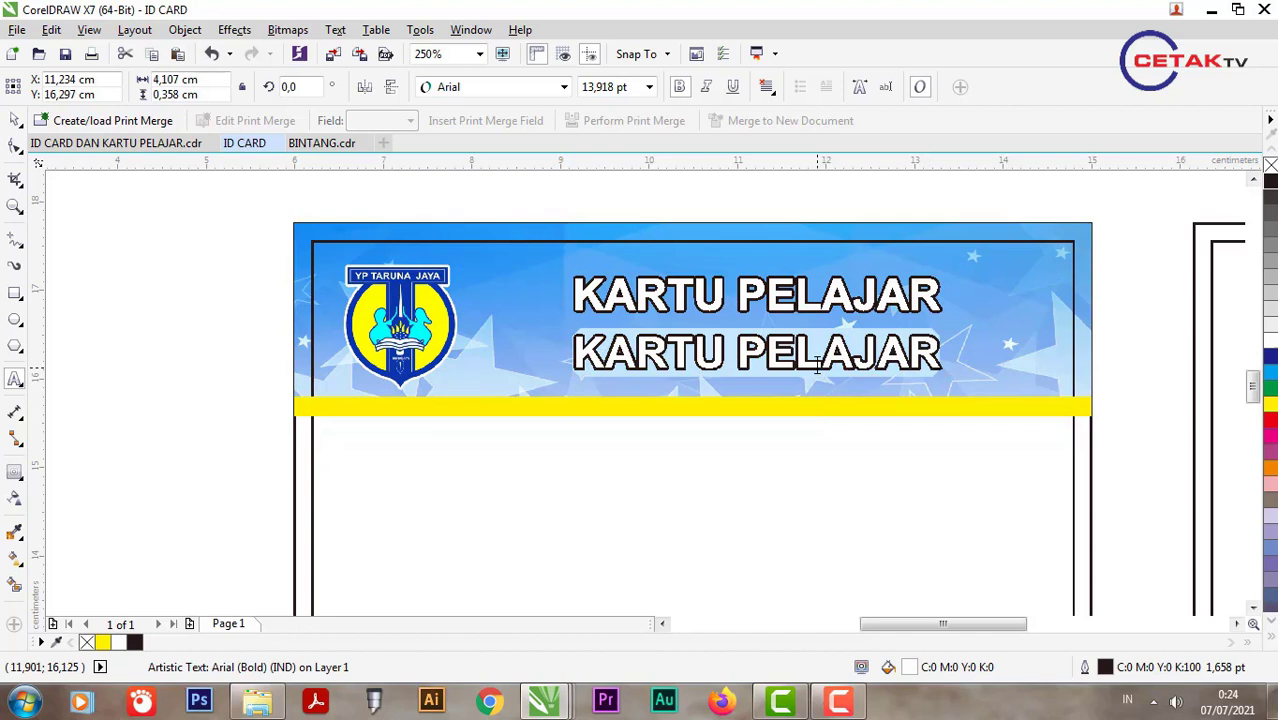
type("SMP ")
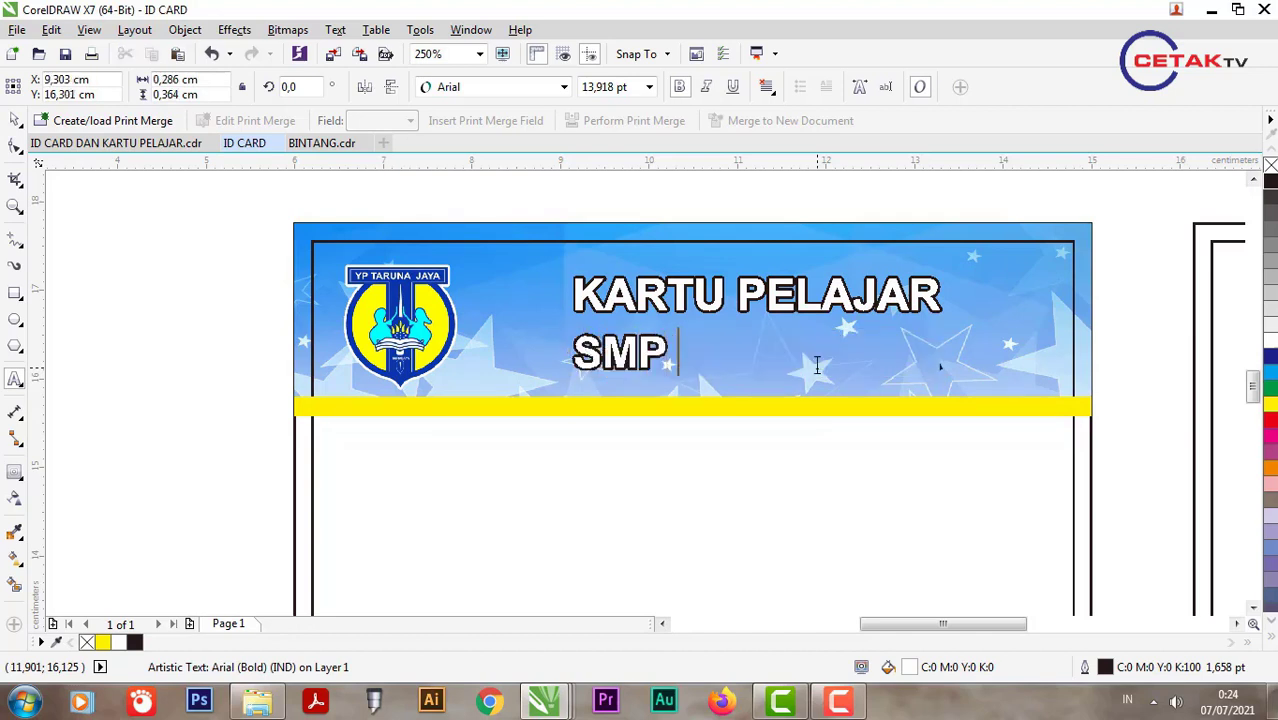
type("TARUNA JA")
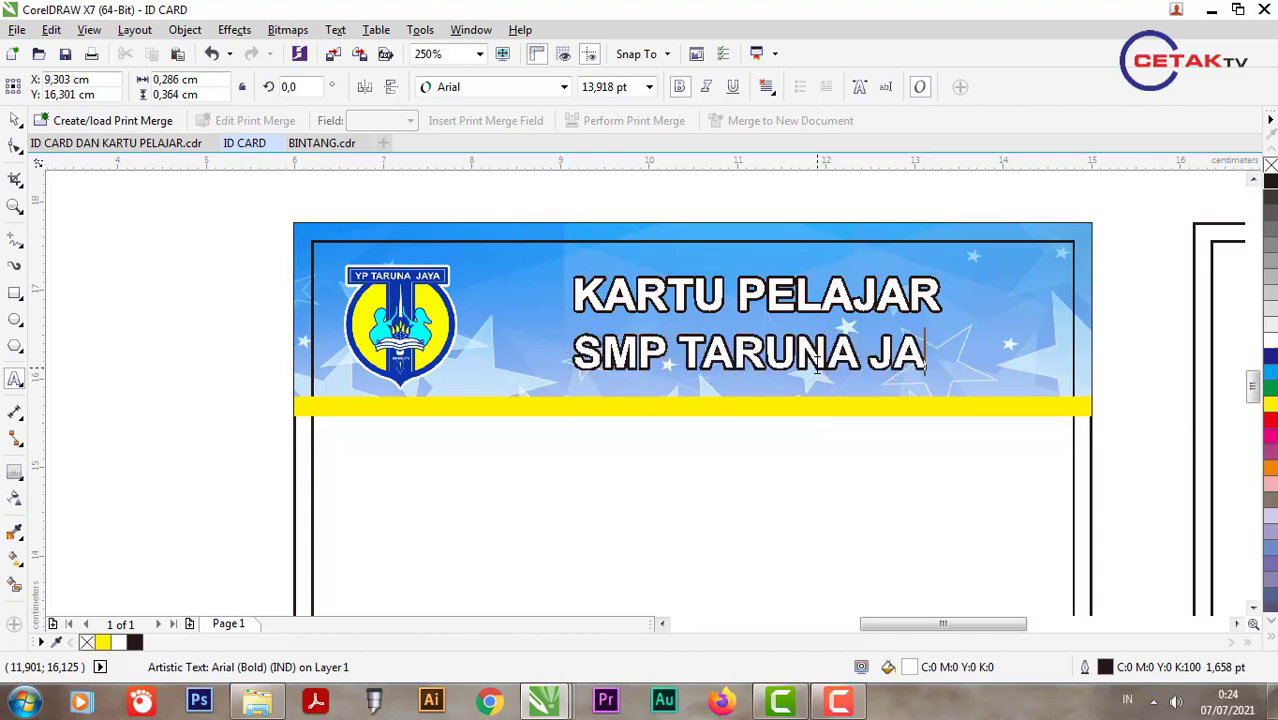
type("YA 1")
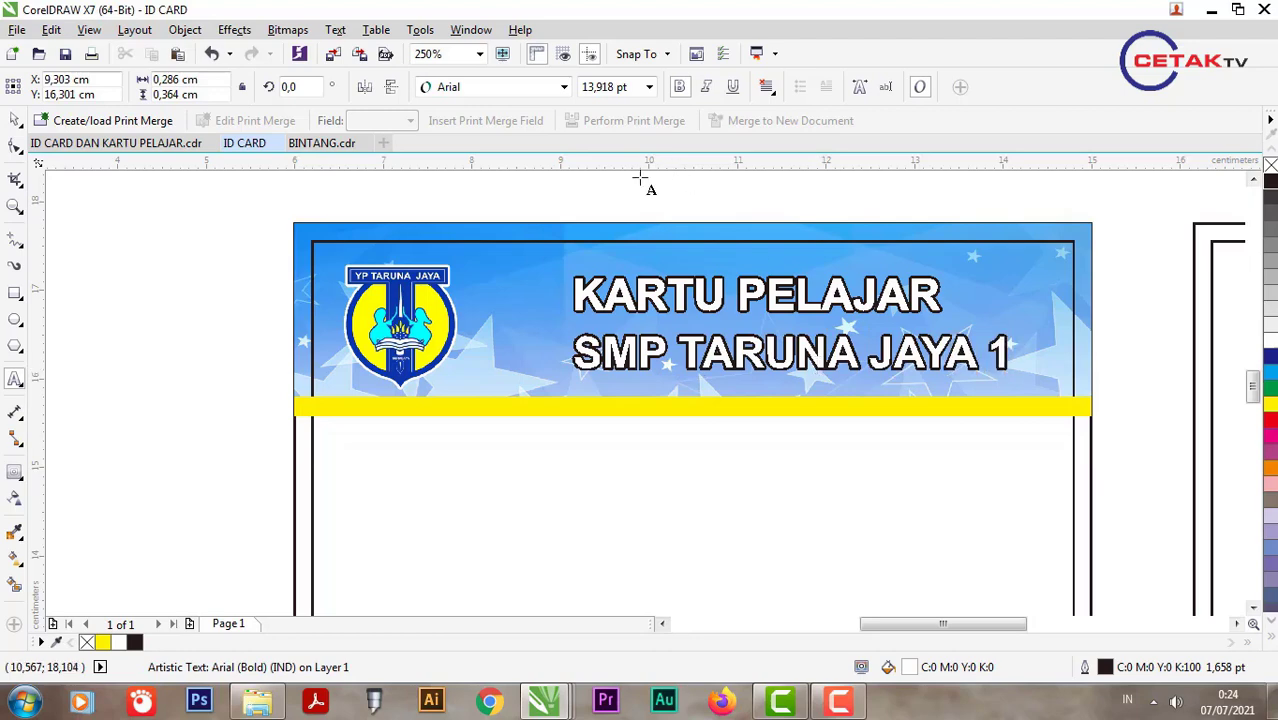
left_click(15, 119)
left_click(520, 88)
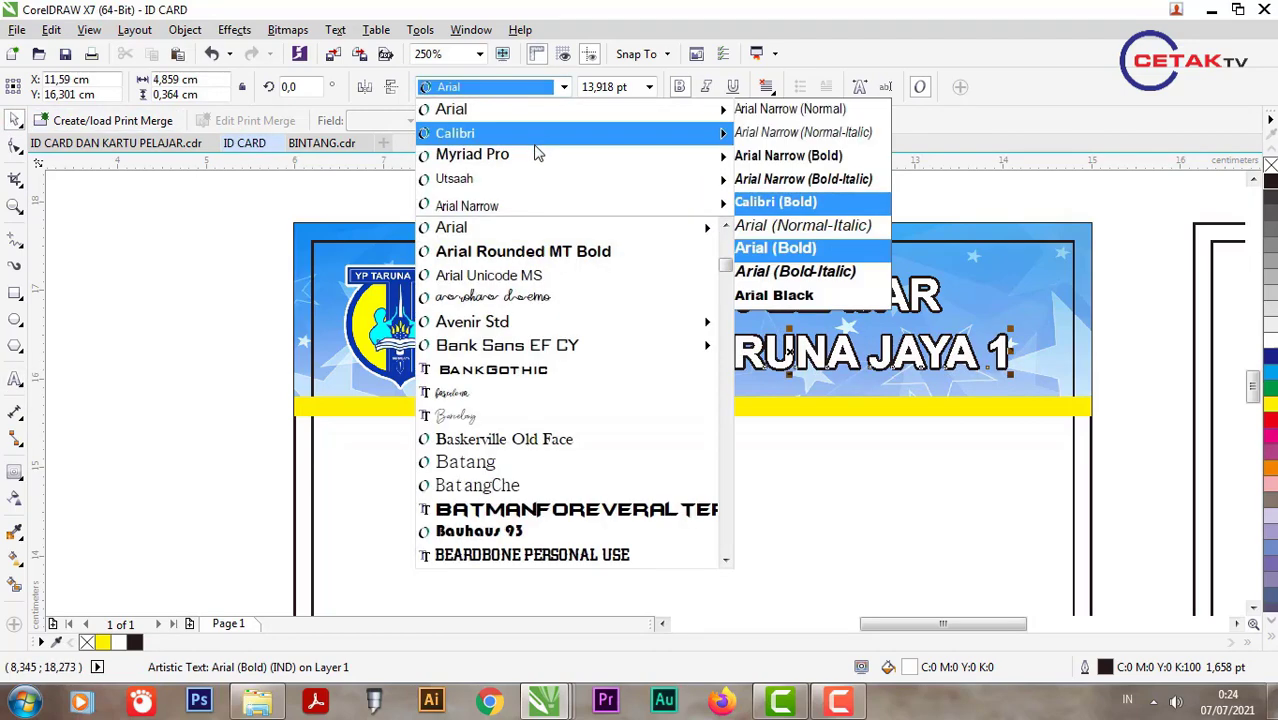
scroll(532, 220, "down", 10)
left_click(530, 273)
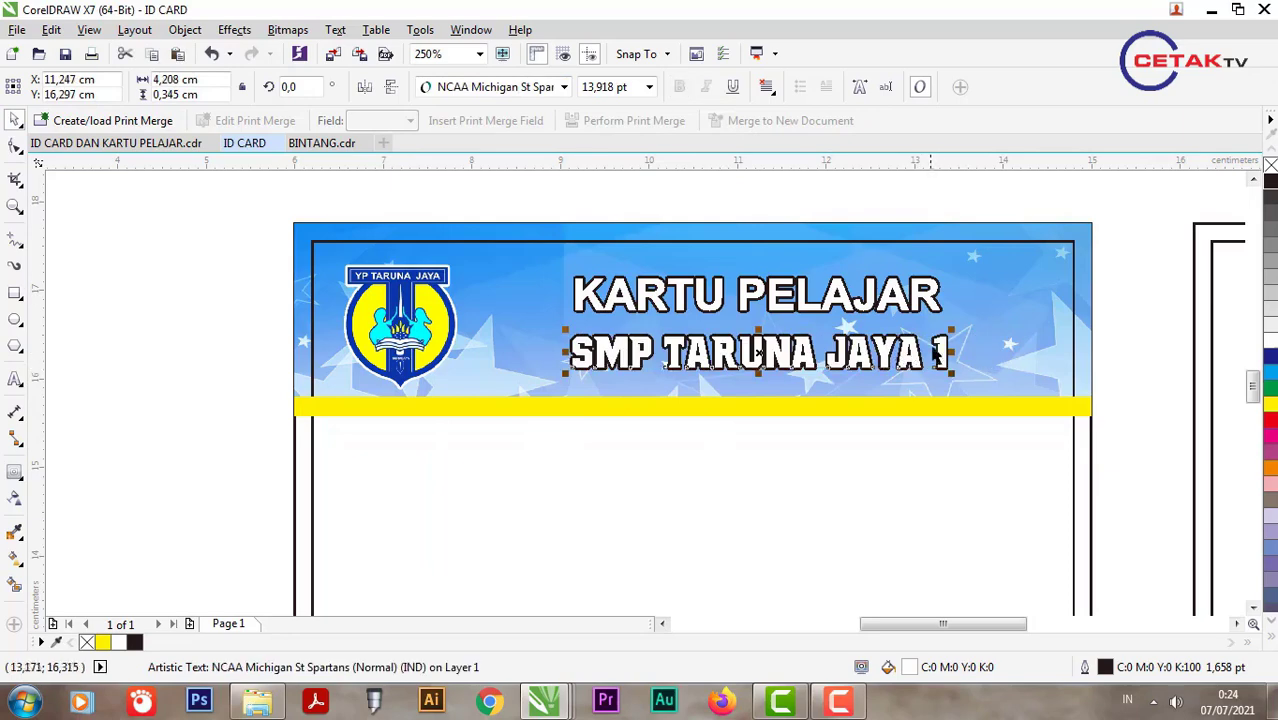
left_click_drag(988, 313, 1032, 308)
Step: Shrink KARTU PELAJAR, raise the school name, and draw a rectangle over its lower half
left_click(926, 311)
left_click_drag(947, 320, 912, 328)
left_click_drag(915, 287, 915, 287)
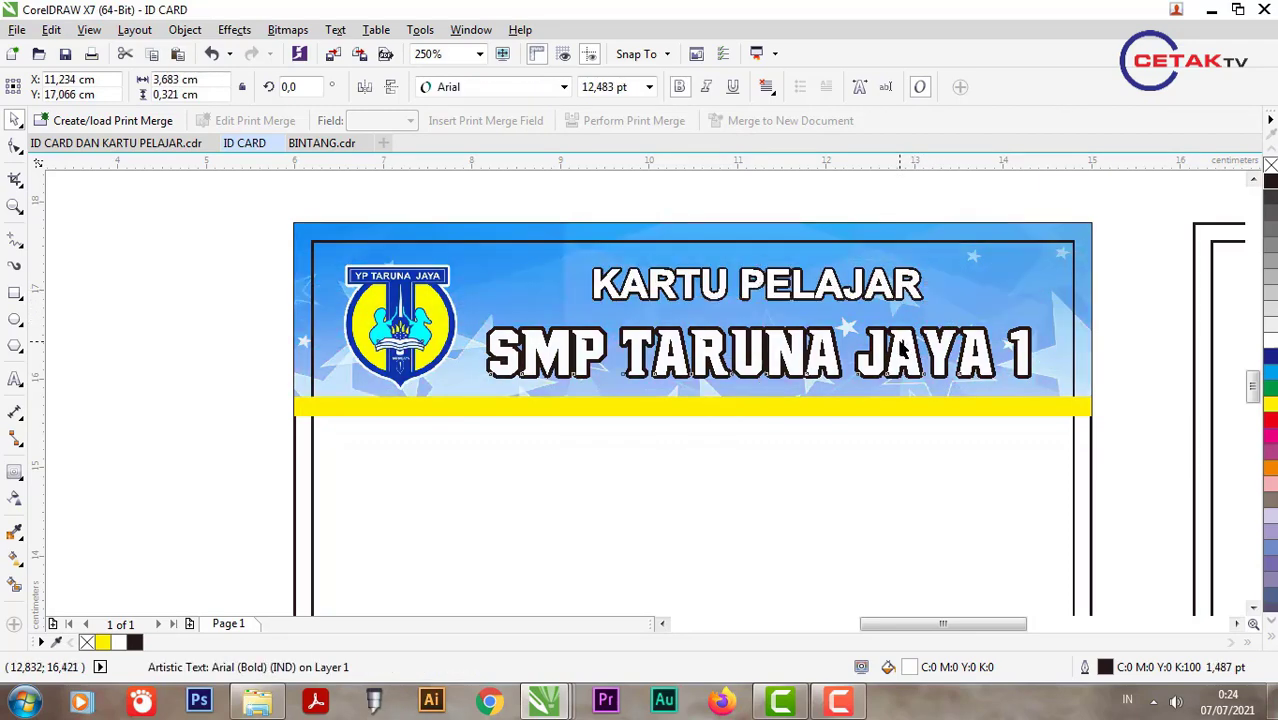
mouse_move(985, 389)
left_mouse_down()
mouse_move(1013, 362)
mouse_move(987, 365)
left_mouse_up()
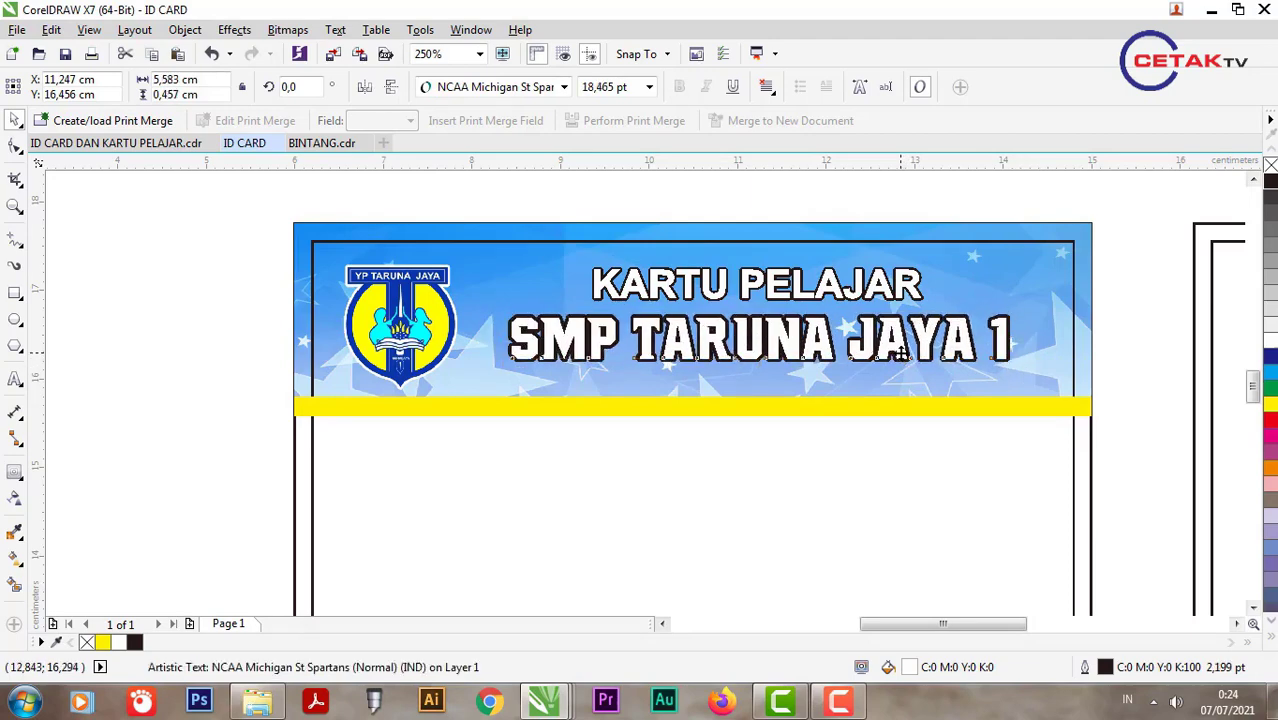
left_click_drag(903, 352, 904, 355)
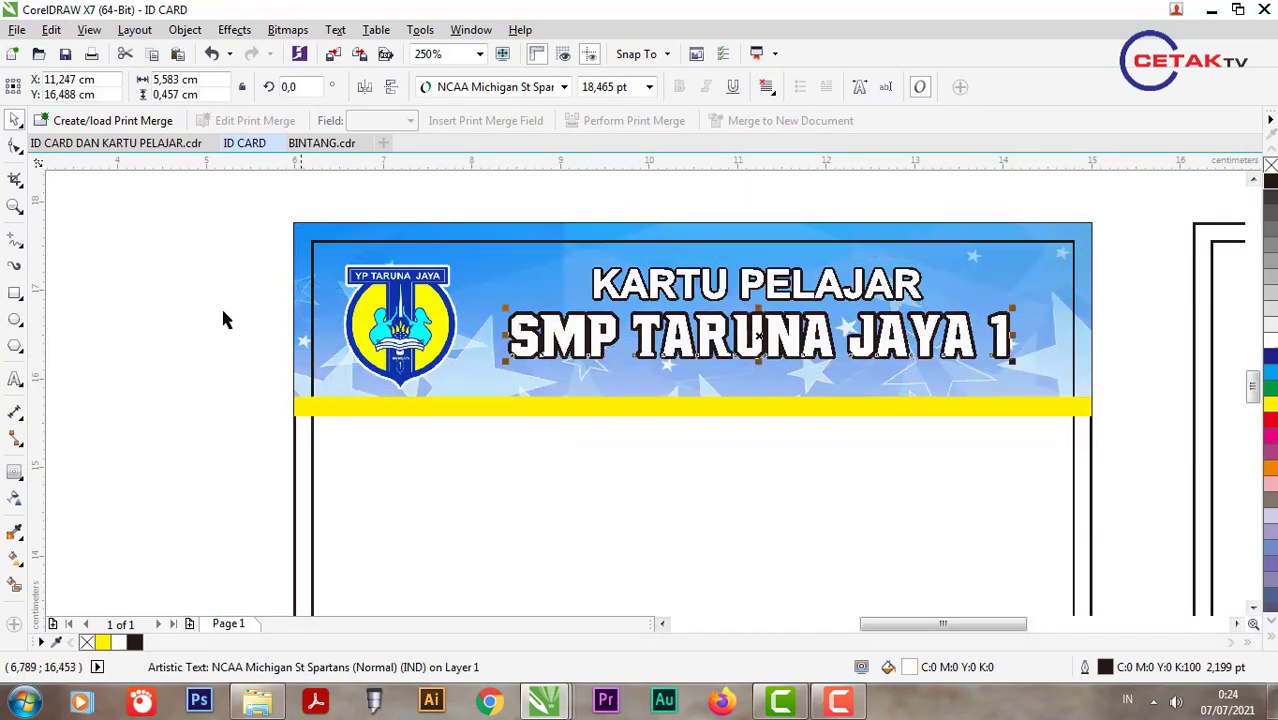
left_click(15, 295)
left_click_drag(488, 328, 1128, 427)
Step: Intersect the school name with the rectangle and fill both pieces yellow
left_click(15, 122)
scroll(810, 378, "up", 4)
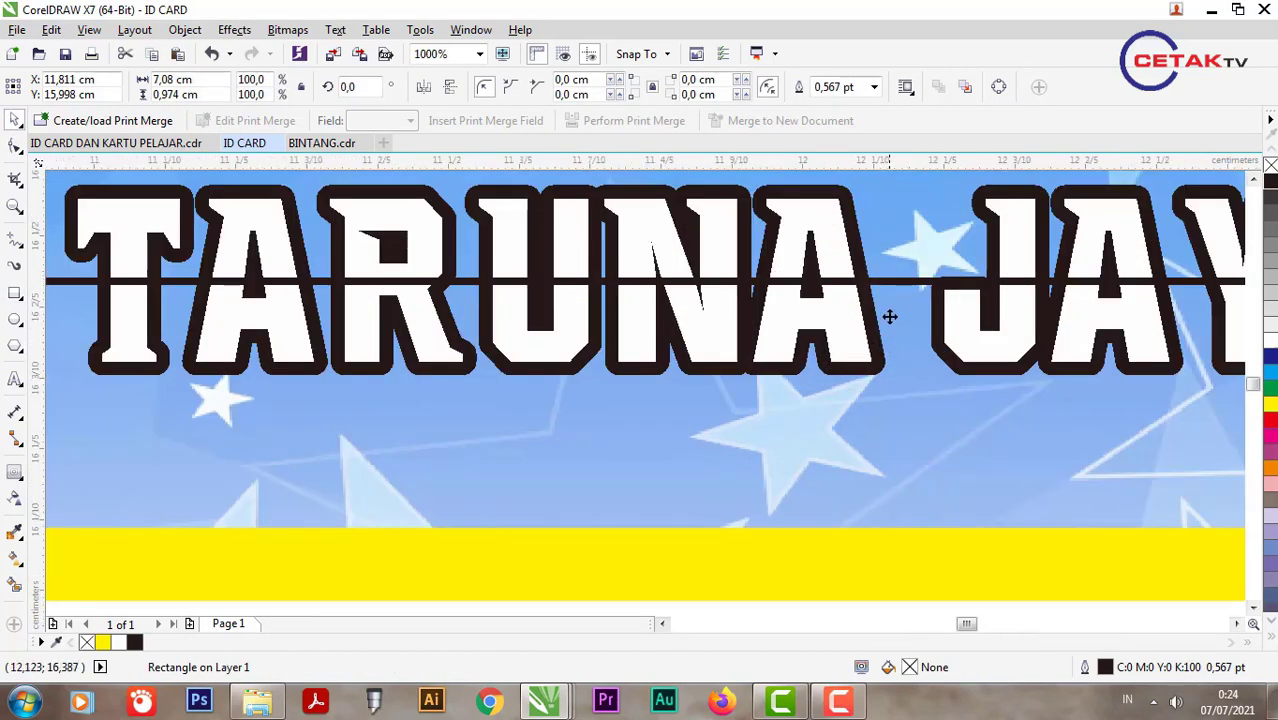
scroll(890, 316, "up", 2)
scroll(785, 262, "down", 2)
left_click(785, 262, "shift")
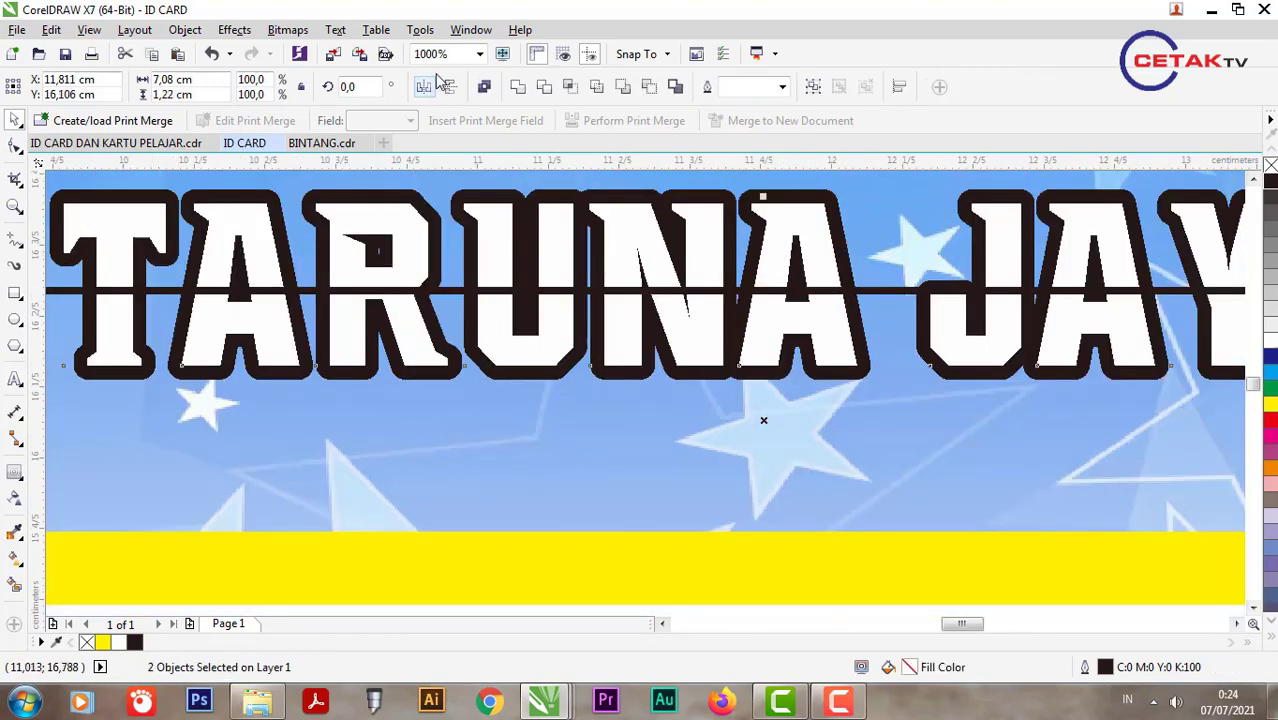
scroll(601, 220, "down", 1)
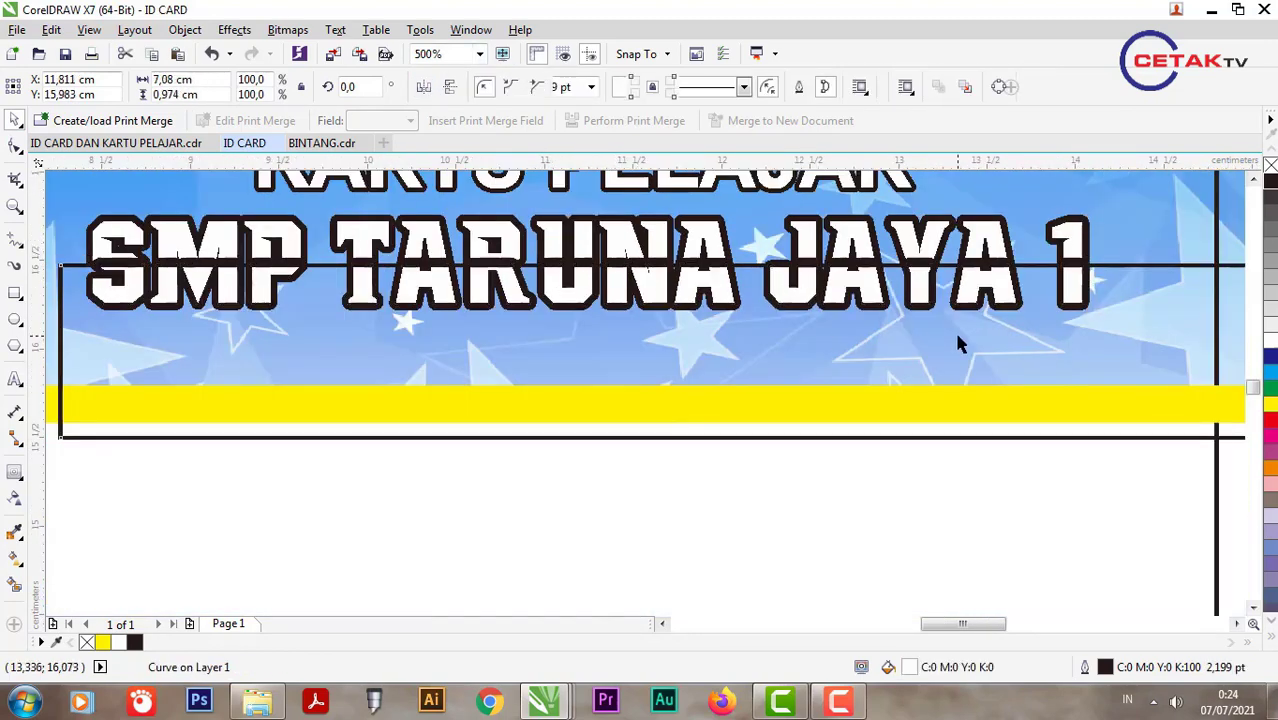
scroll(954, 340, "down", 1)
key("Escape")
left_click(771, 331)
scroll(771, 331, "up", 1)
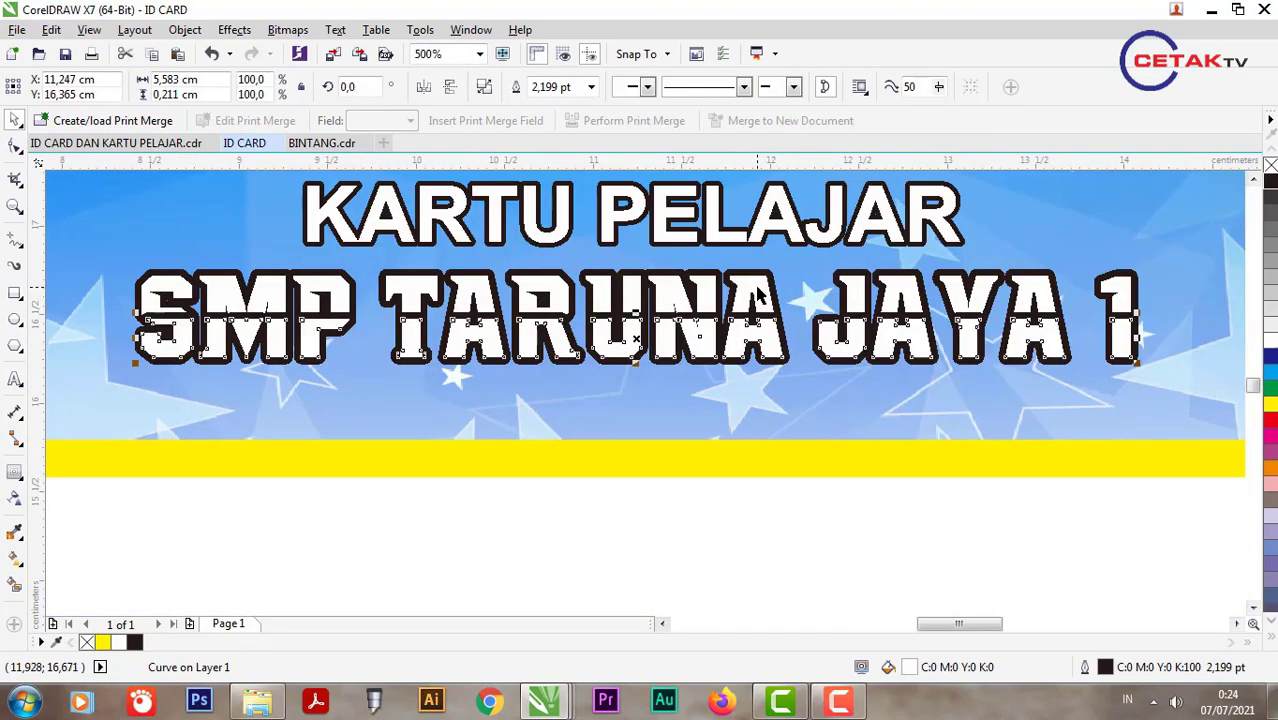
left_click(777, 293, "shift")
left_click(1268, 410)
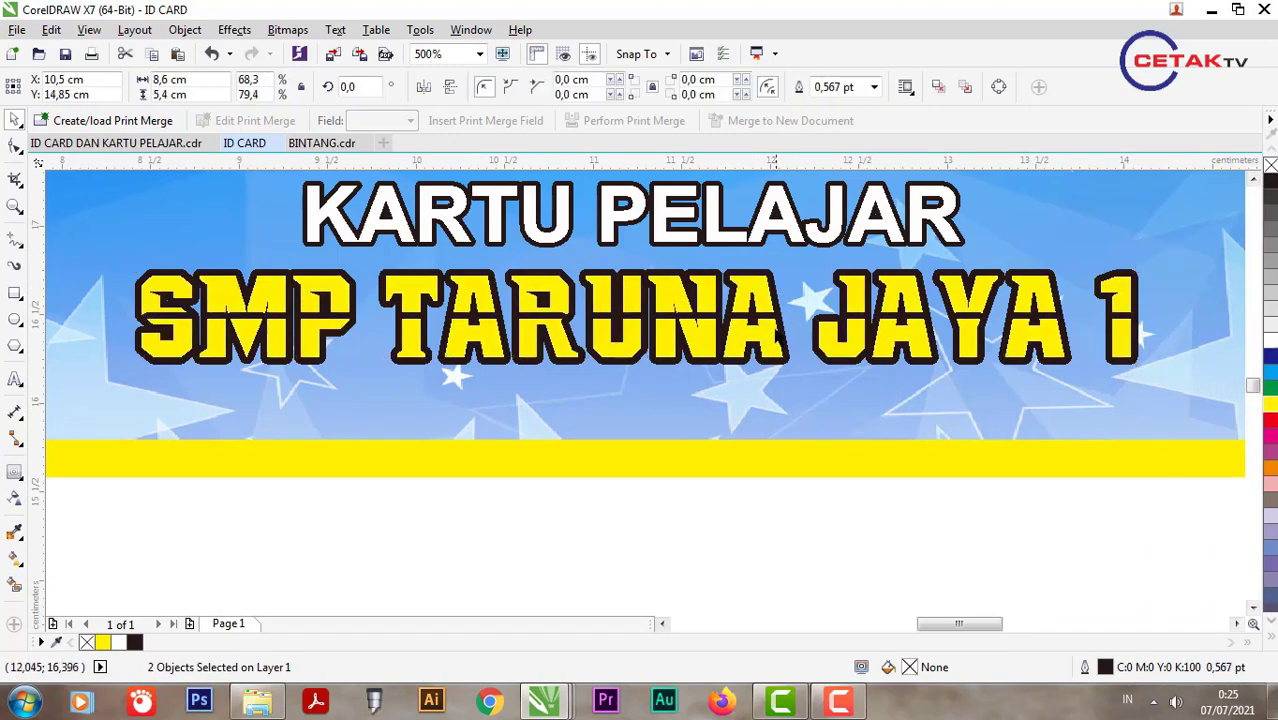
Step: Give the lower piece a vertical red-to-yellow CMYK gradient, mostly yellow
left_click(776, 336)
scroll(770, 328, "up", 1)
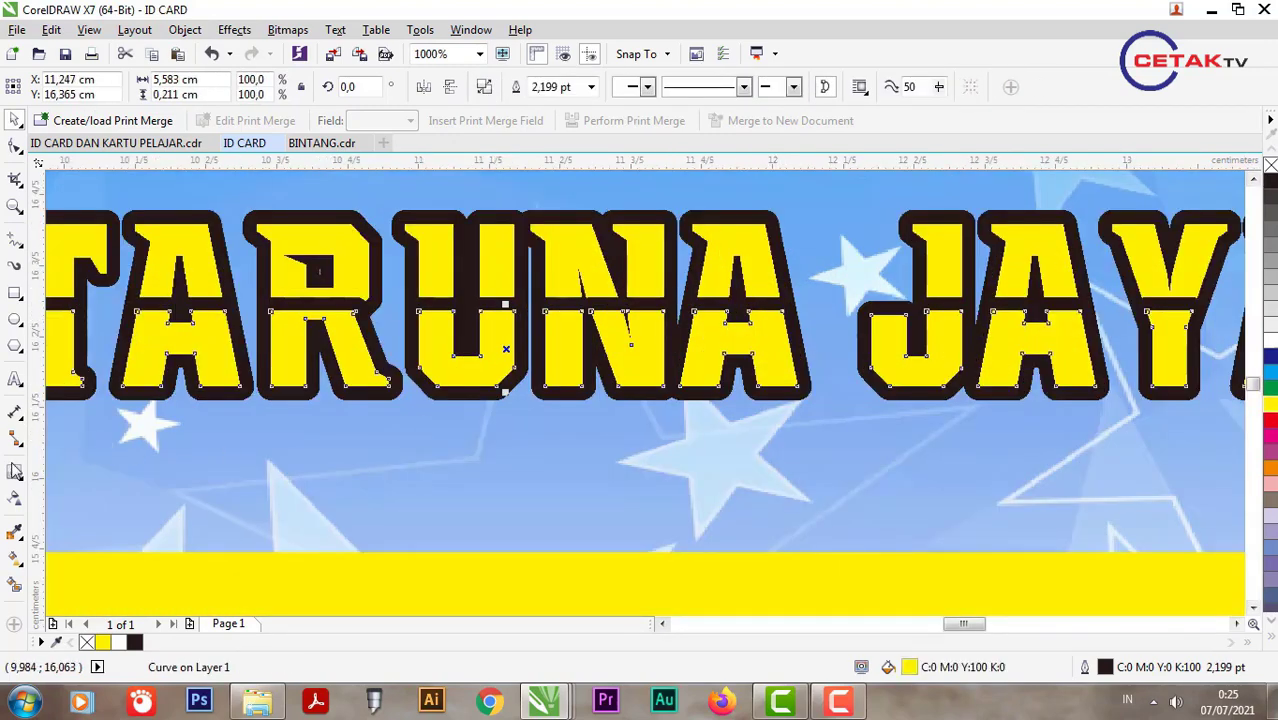
left_click(24, 557)
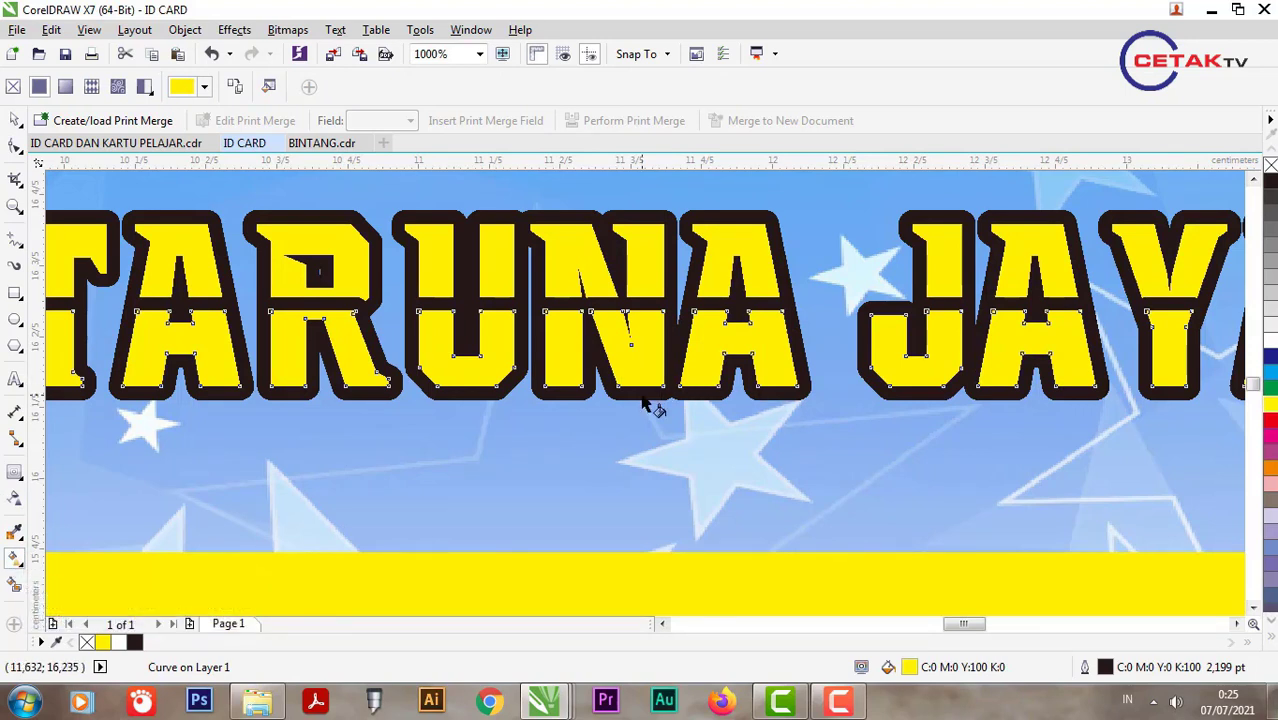
left_click_drag(641, 396, 641, 310)
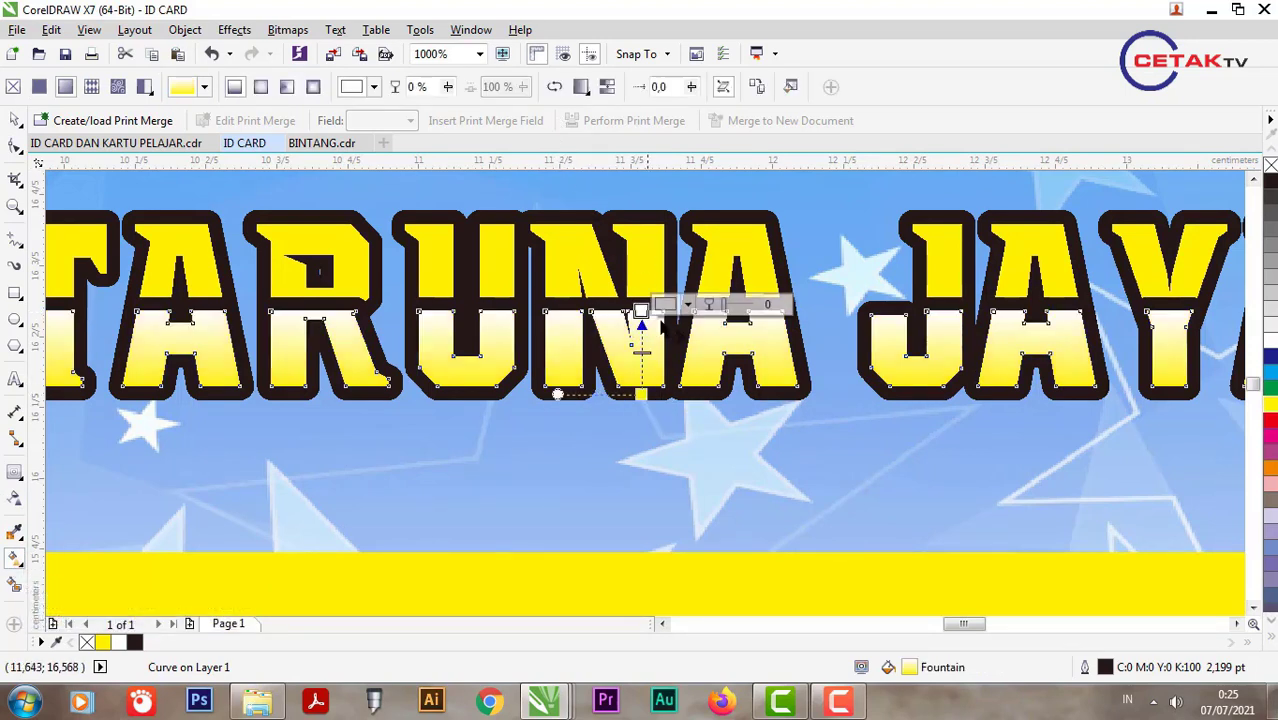
left_click(666, 304)
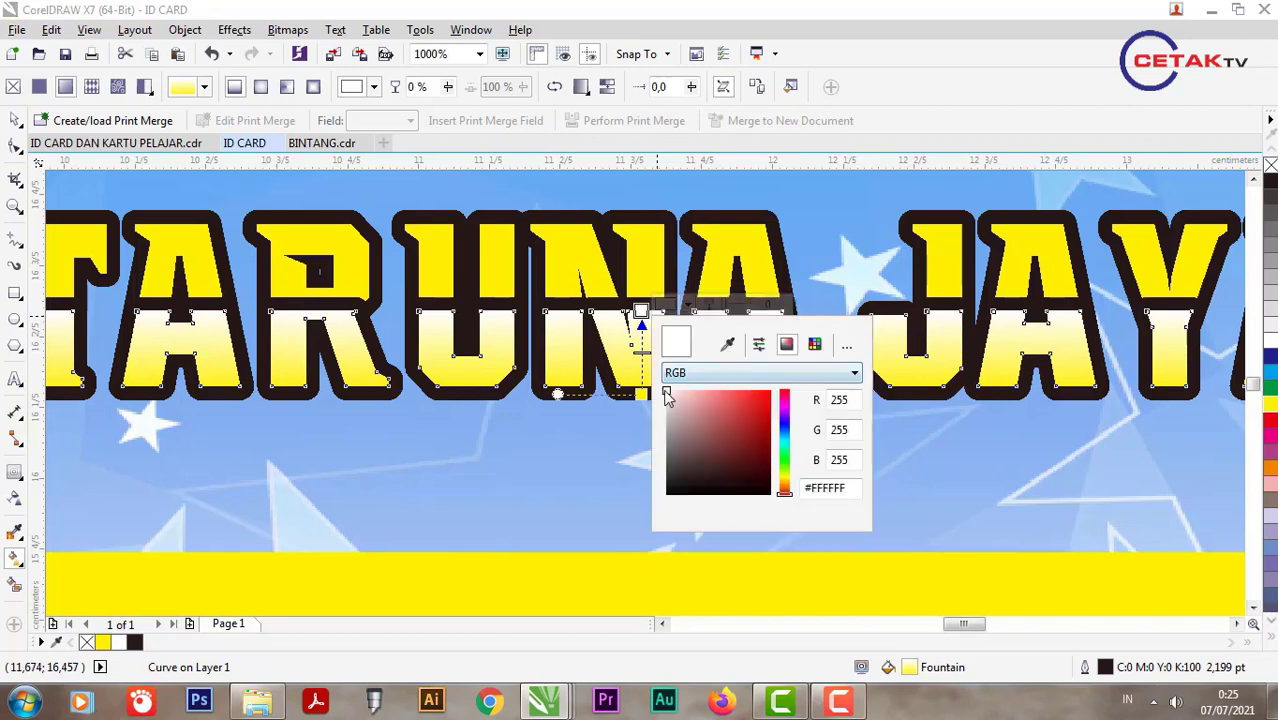
left_click(768, 394)
left_click(770, 372)
left_click(770, 404)
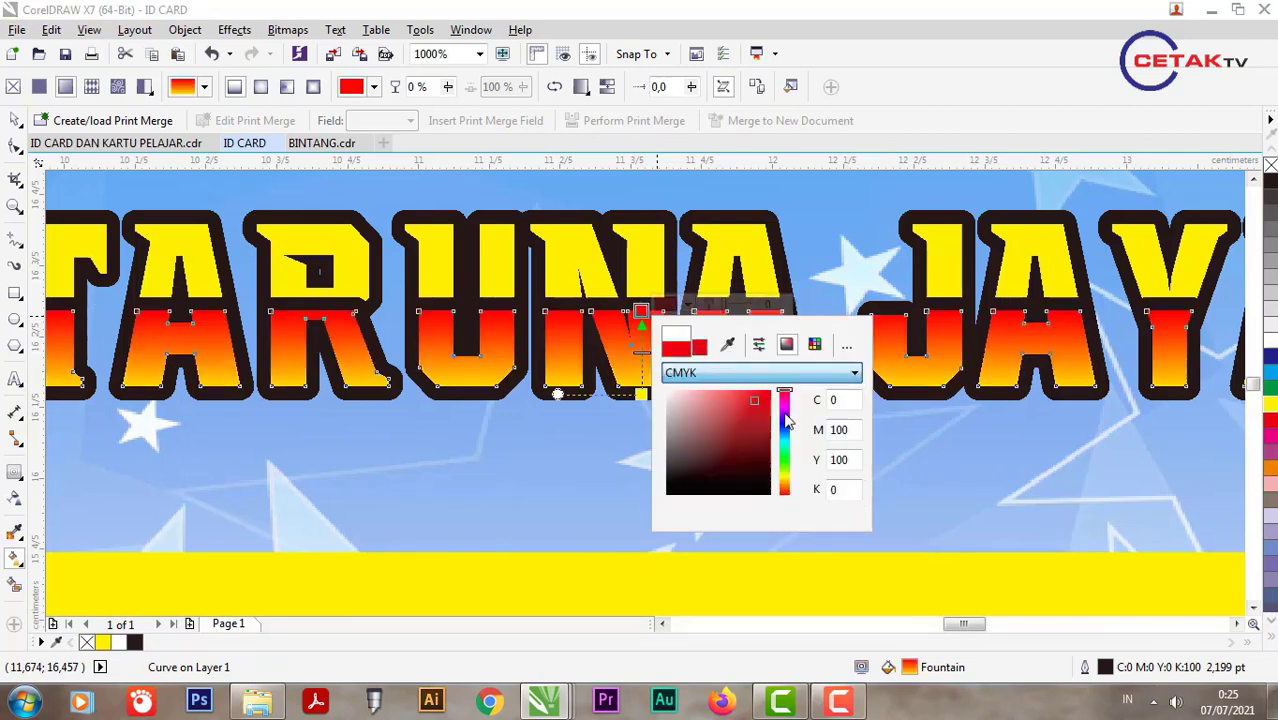
left_click(925, 443)
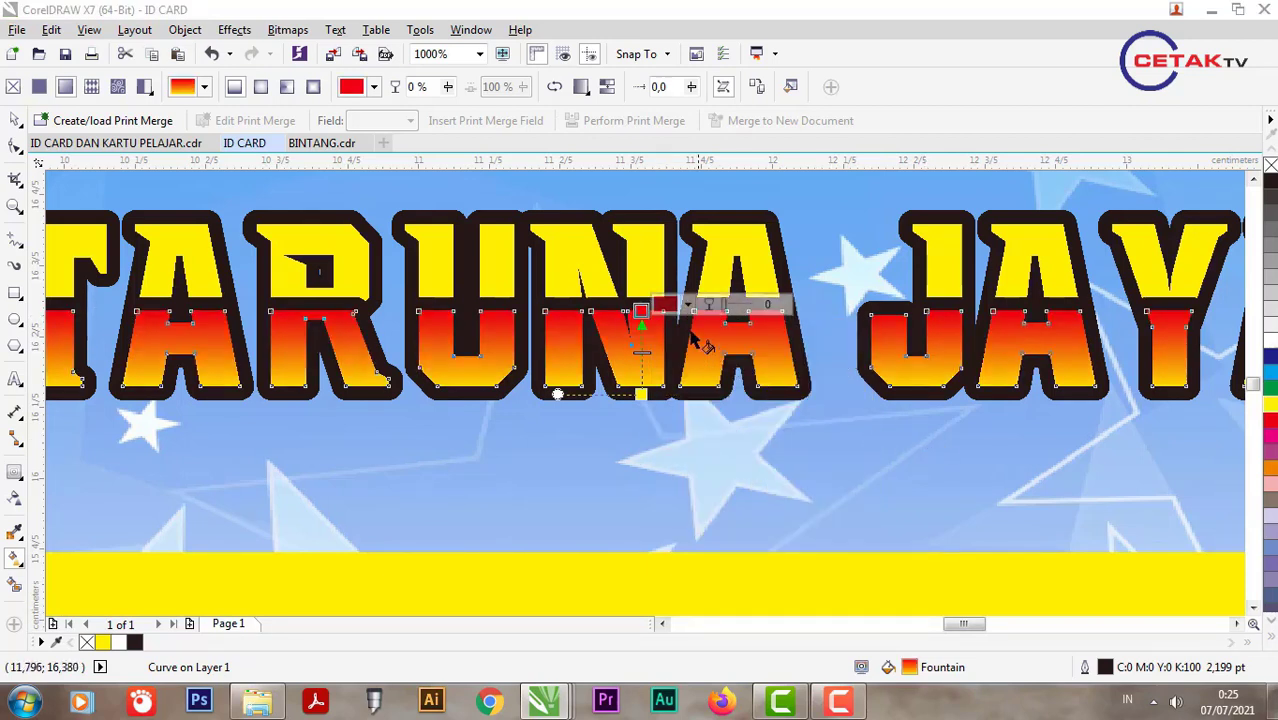
left_click_drag(641, 311, 641, 250)
left_click_drag(641, 394, 641, 346)
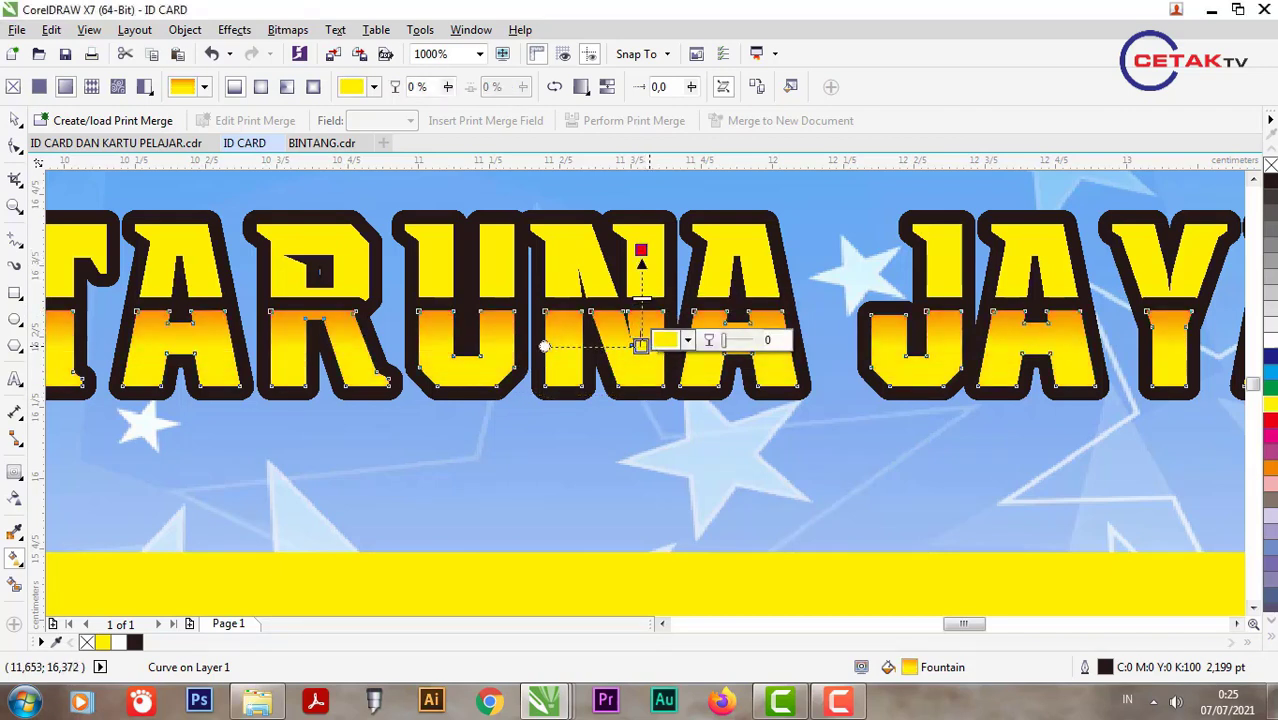
Step: Set the lower piece's outline width to None
left_click(15, 120)
left_click(590, 86)
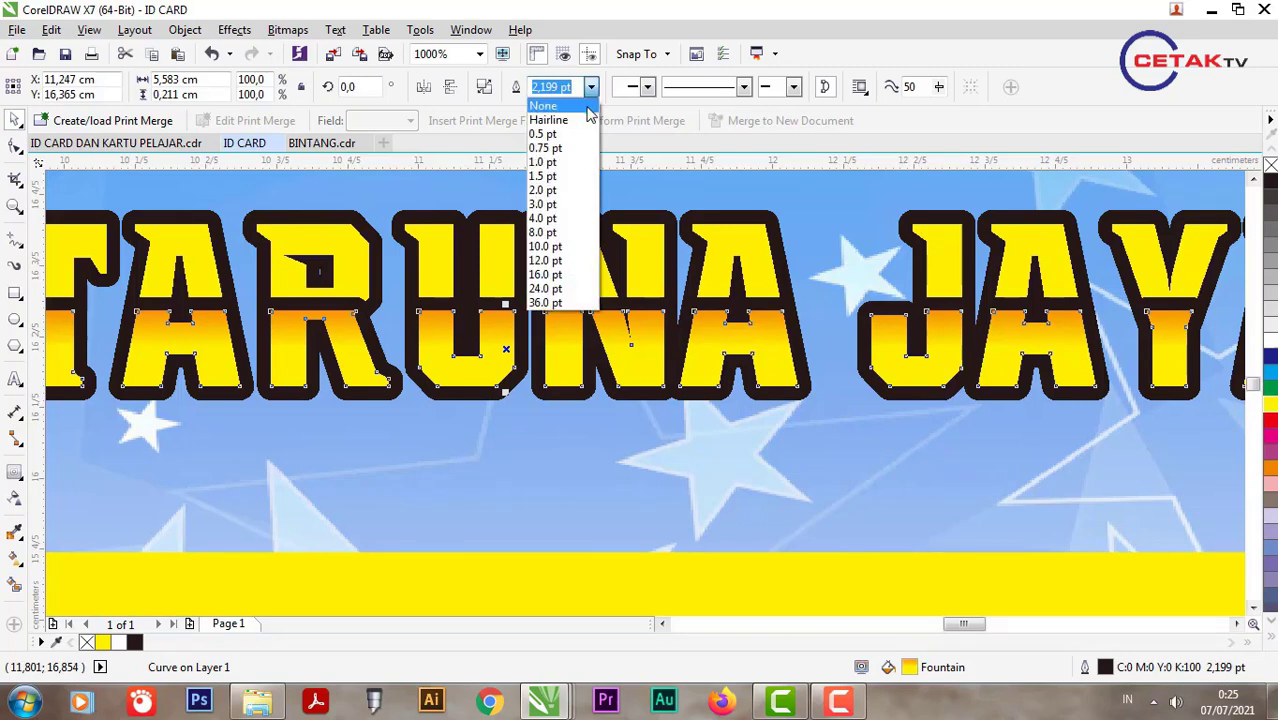
left_click(555, 100)
scroll(672, 435, "down", 2)
scroll(670, 434, "down", 1)
scroll(568, 451, "up", 4)
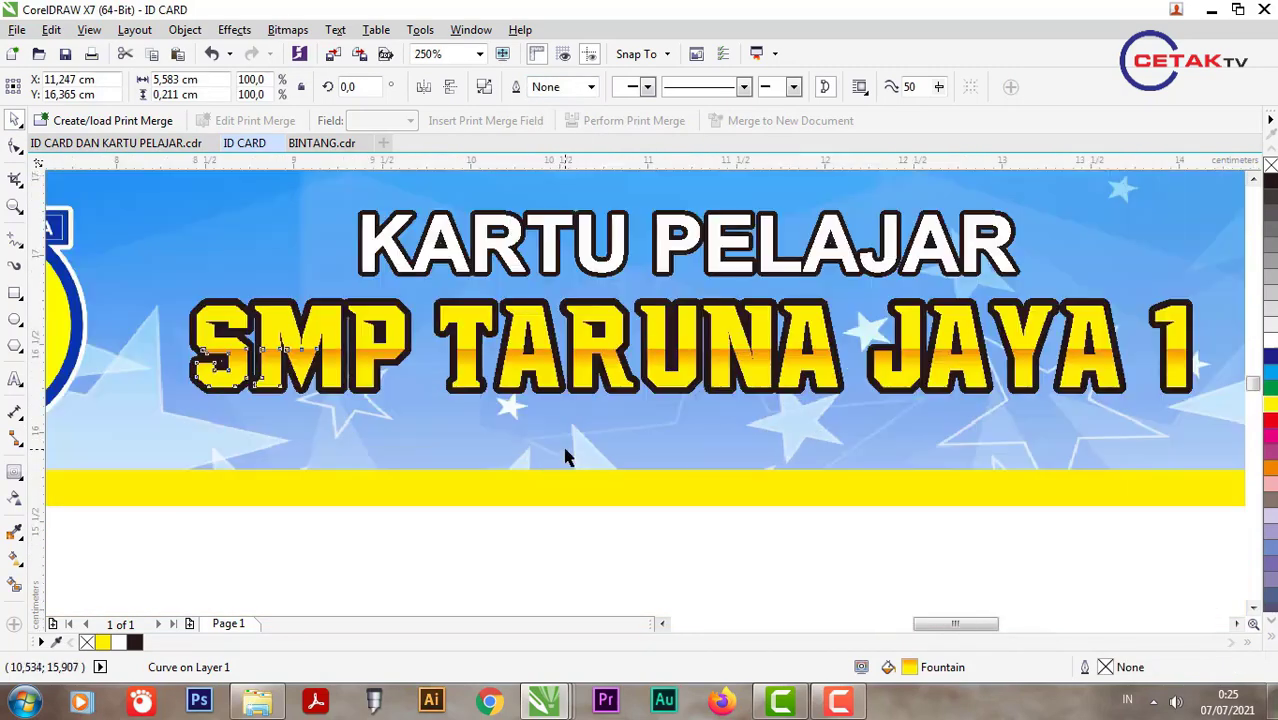
Step: Copy the KARTU PELAJAR heading below the school name and retype it as 'JL. KEDINDING TENGAH SEKOLAHAN NO. 40 SURABAYA'
scroll(619, 321, "down", 4)
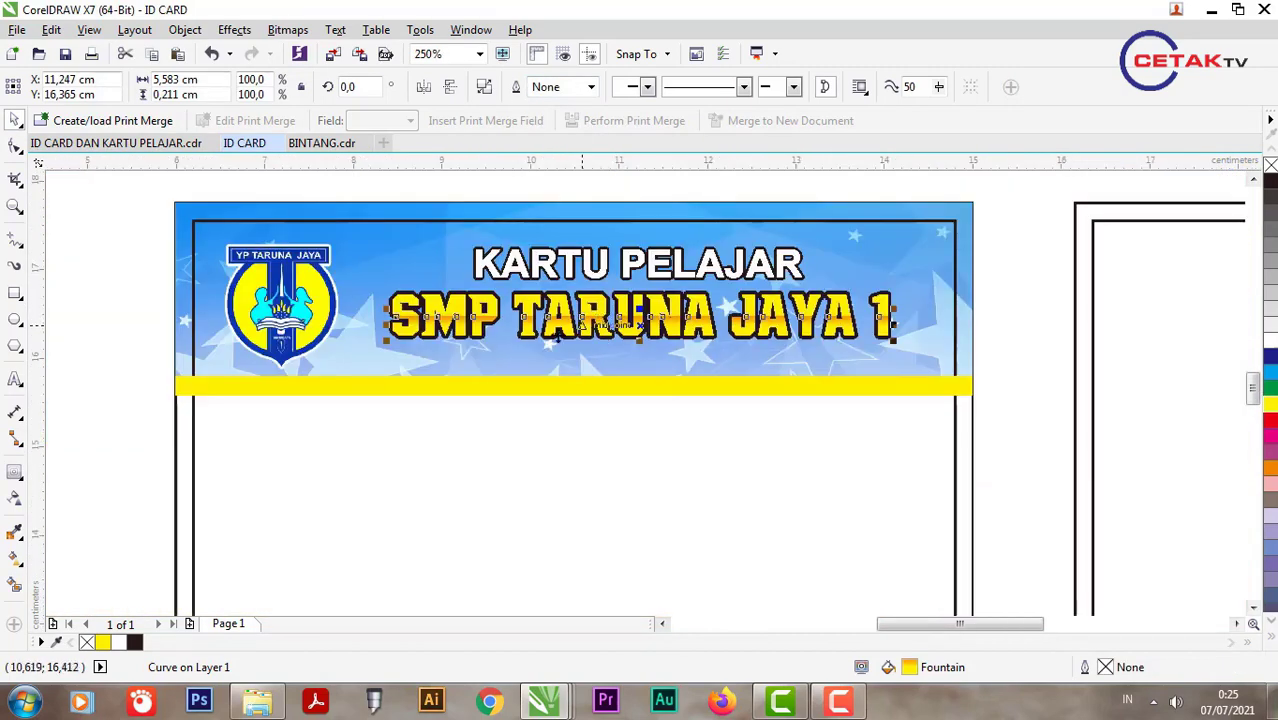
left_click(524, 268)
left_click_drag(524, 268, 443, 368)
double_click(443, 368)
key("ctrl+a")
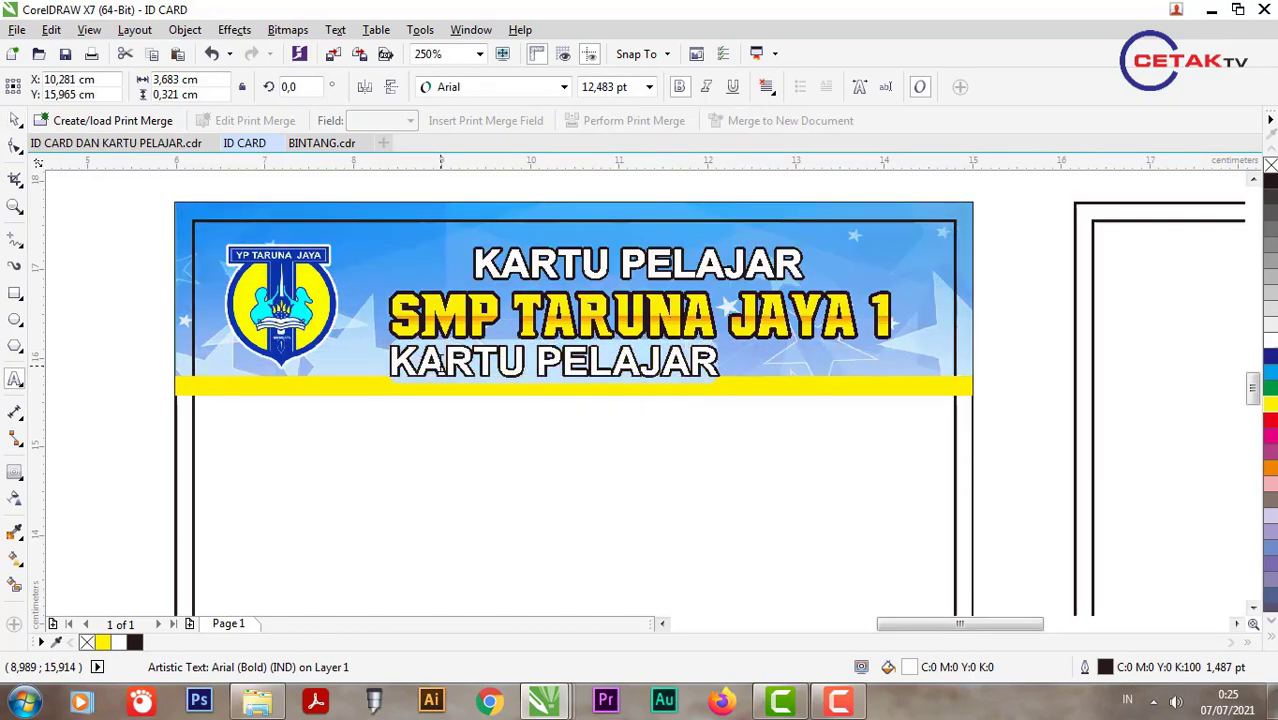
type("JL.")
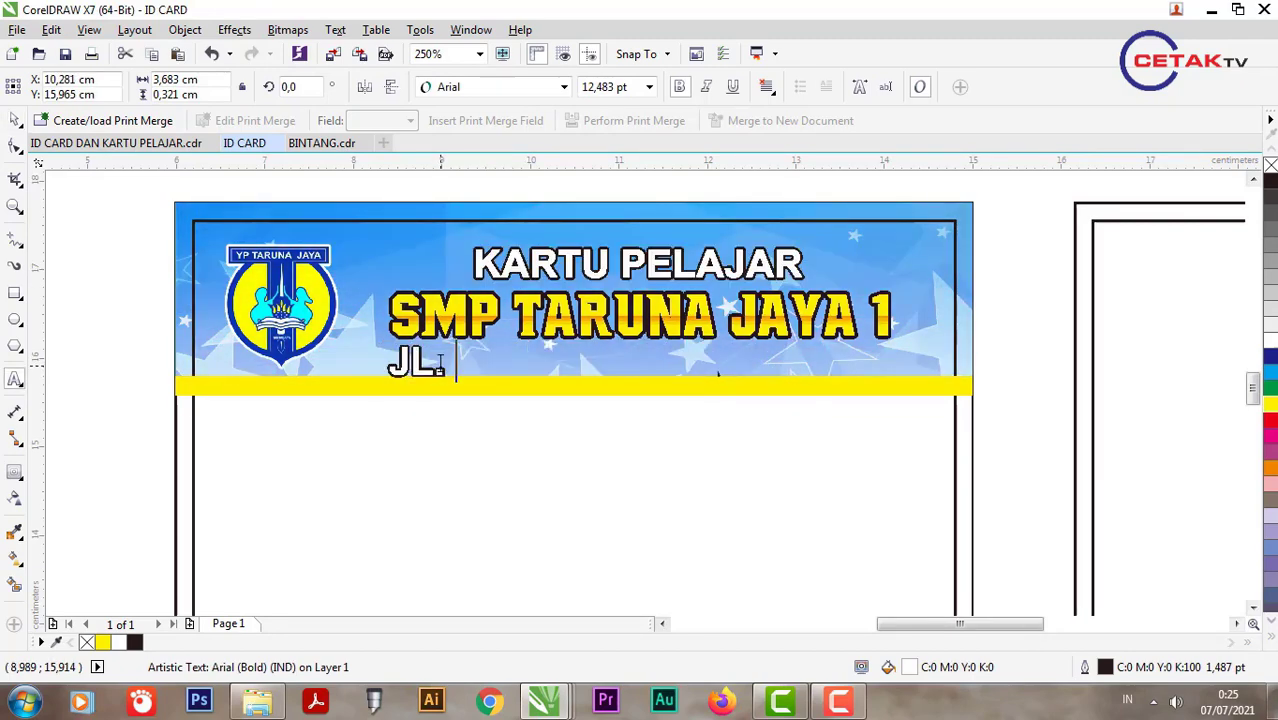
type(" KEDIN")
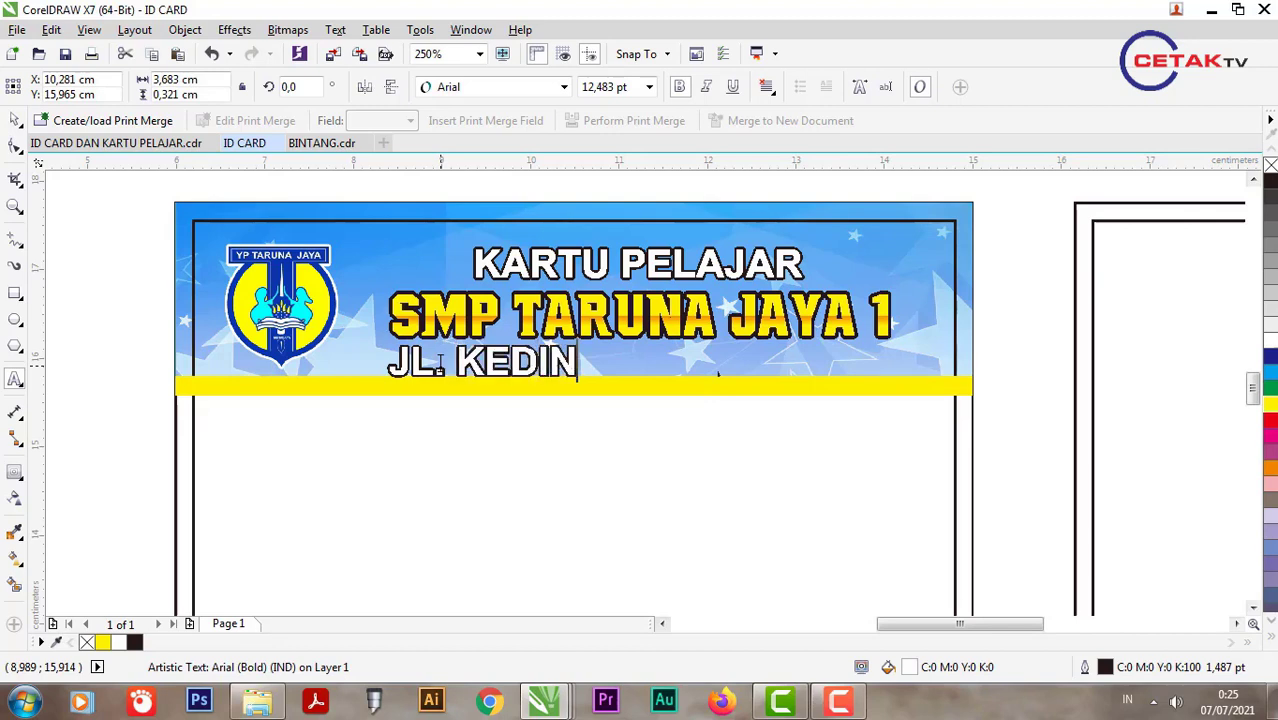
type("DING ")
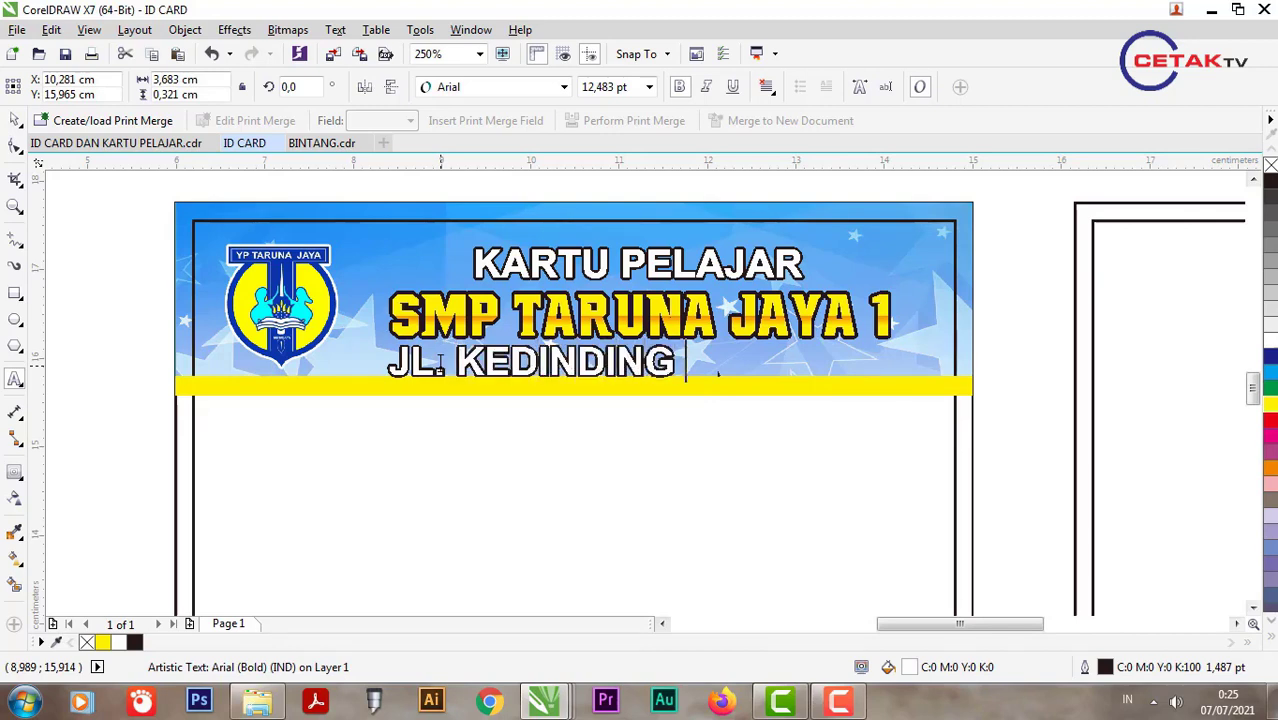
type("TENGAH ")
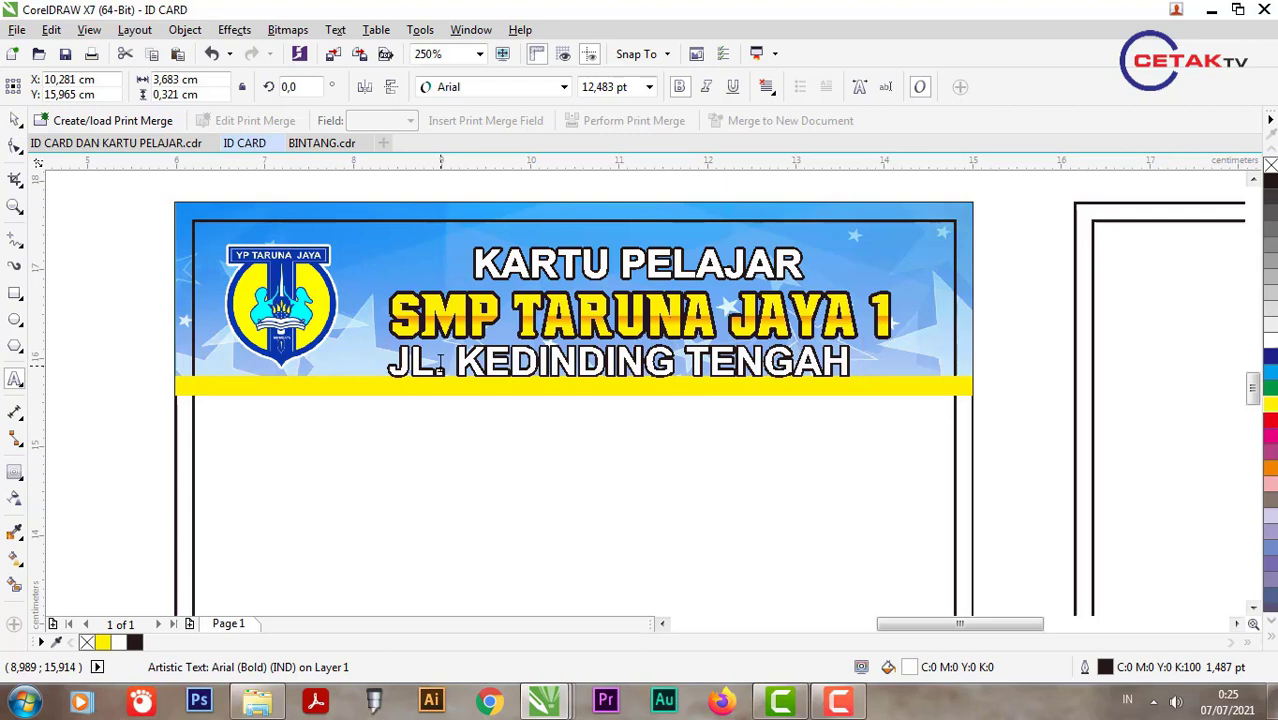
type("SEKOLAHAN ")
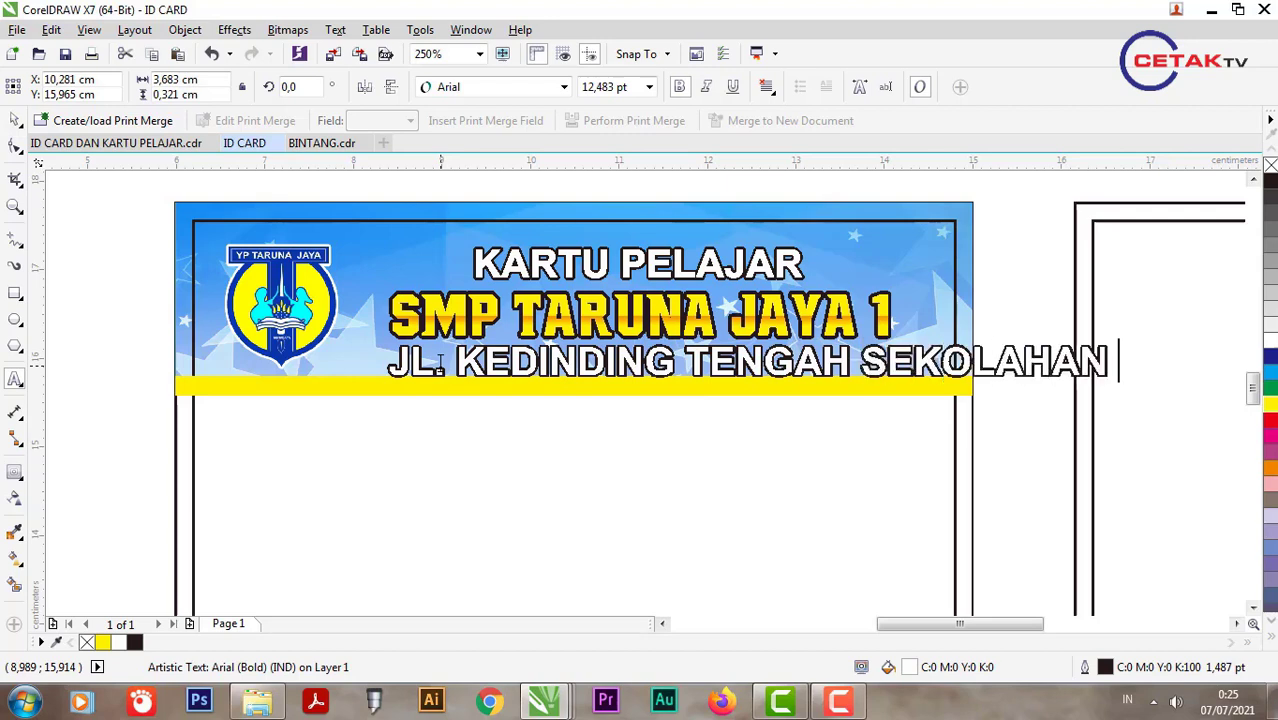
type("NO")
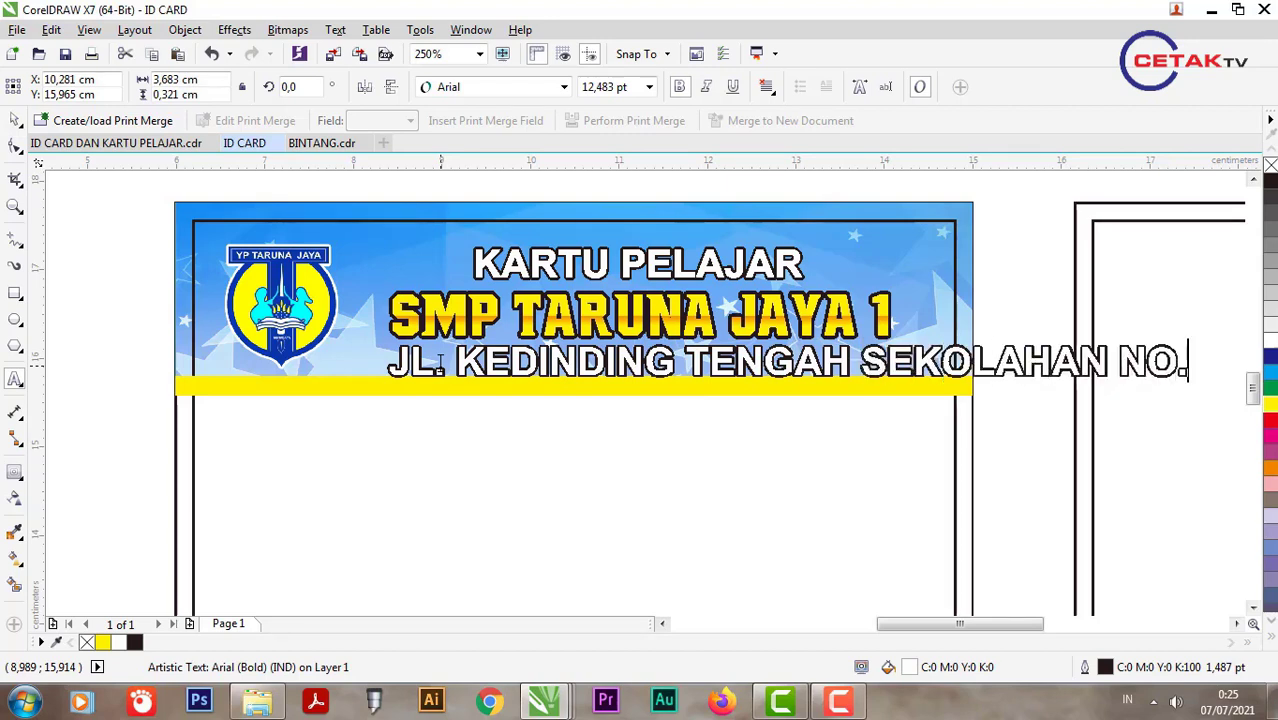
type(". 40")
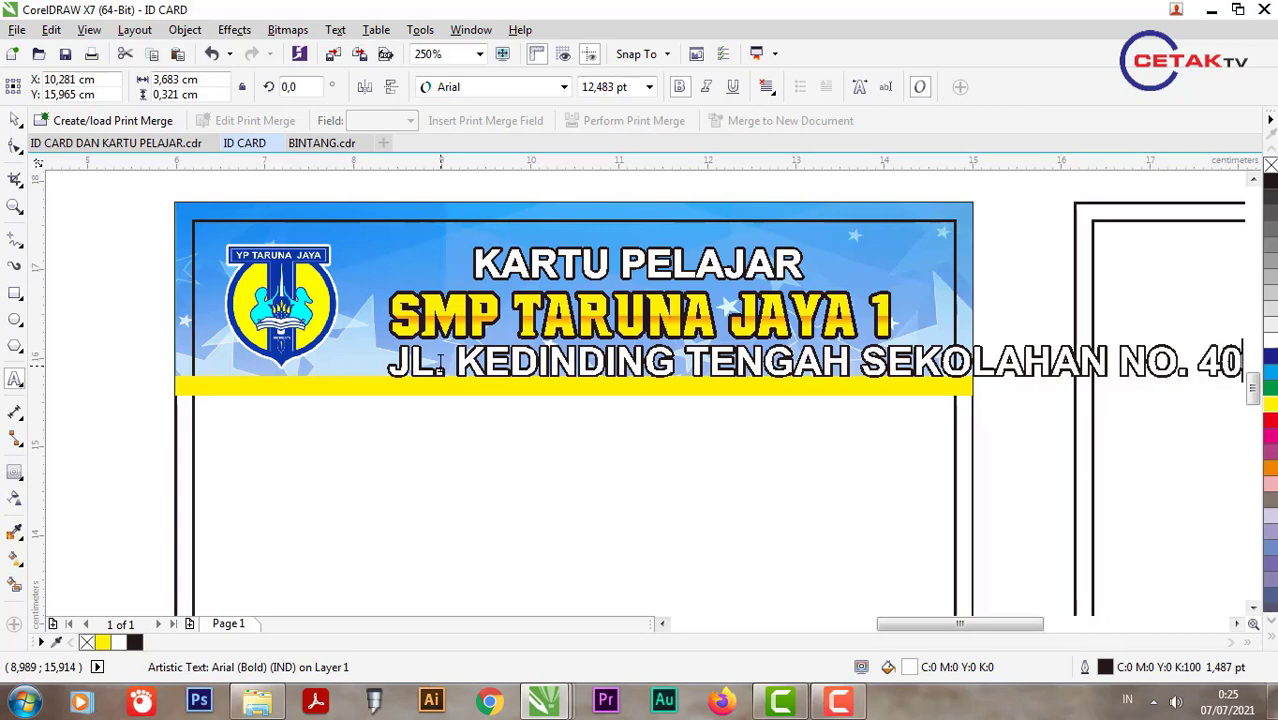
type(" SURABAYA")
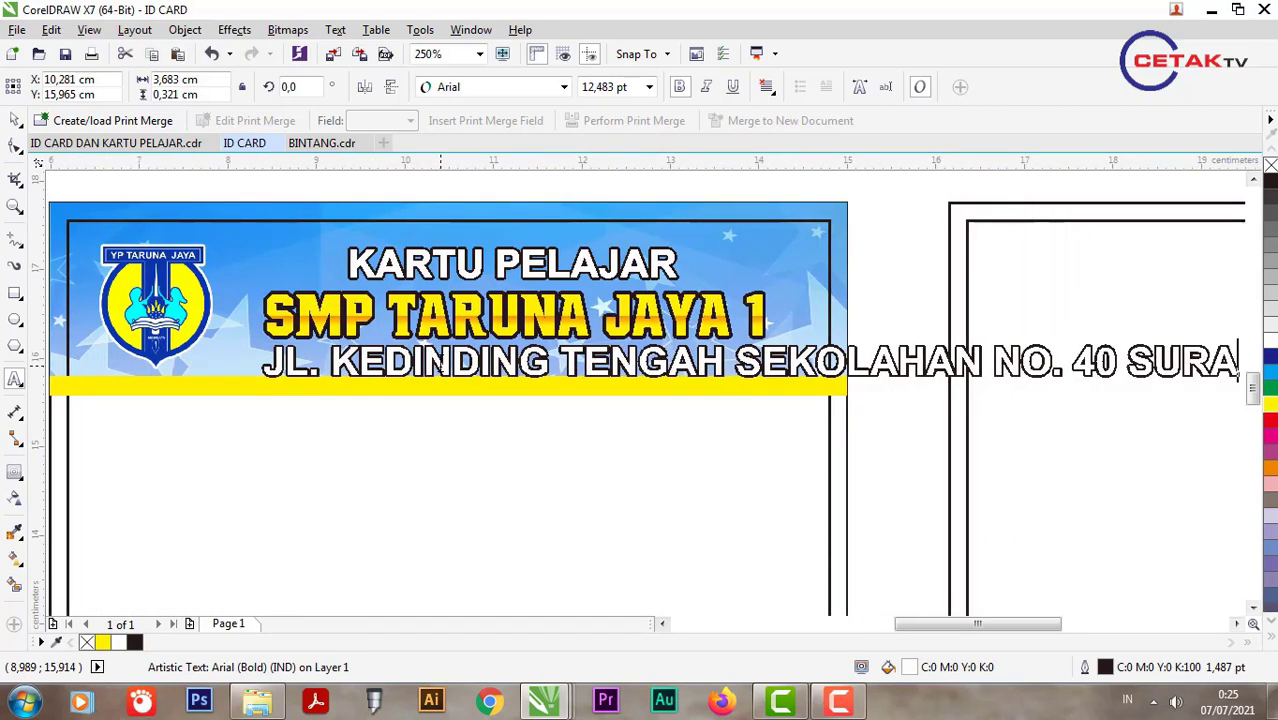
left_click(12, 120)
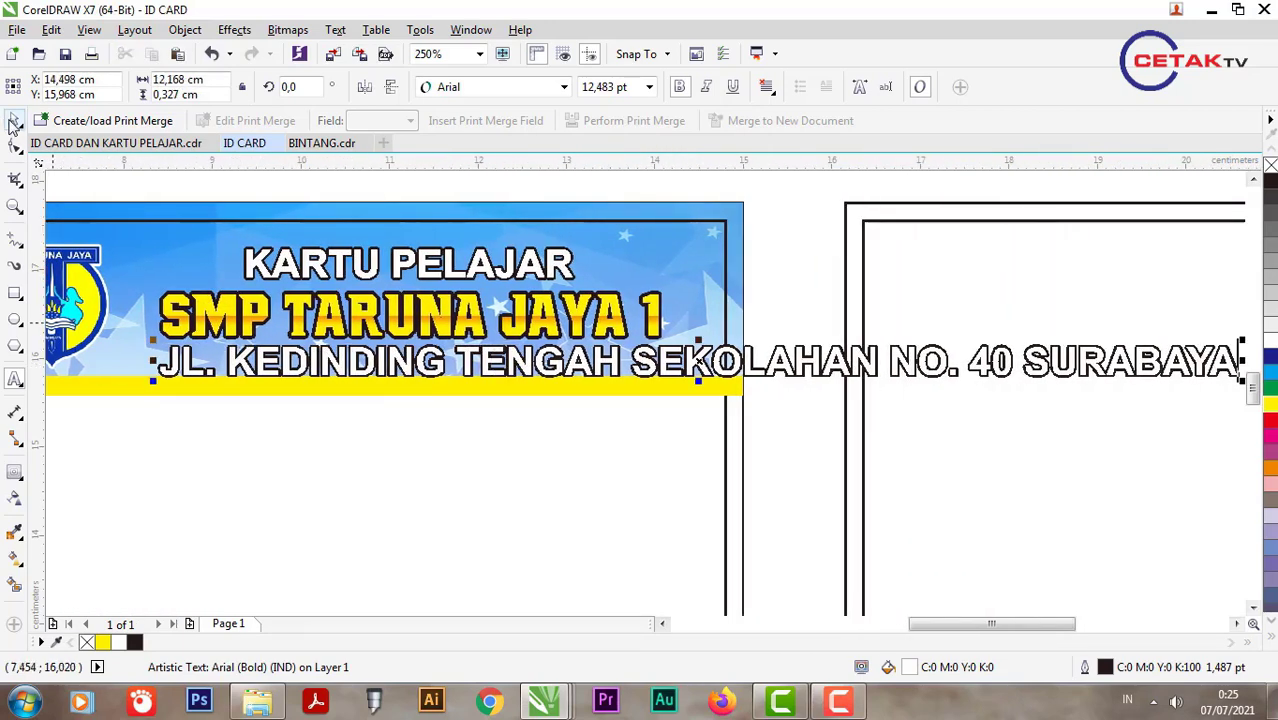
Step: Convert the address line to Title Case and scale it down under the school name
left_click(335, 29)
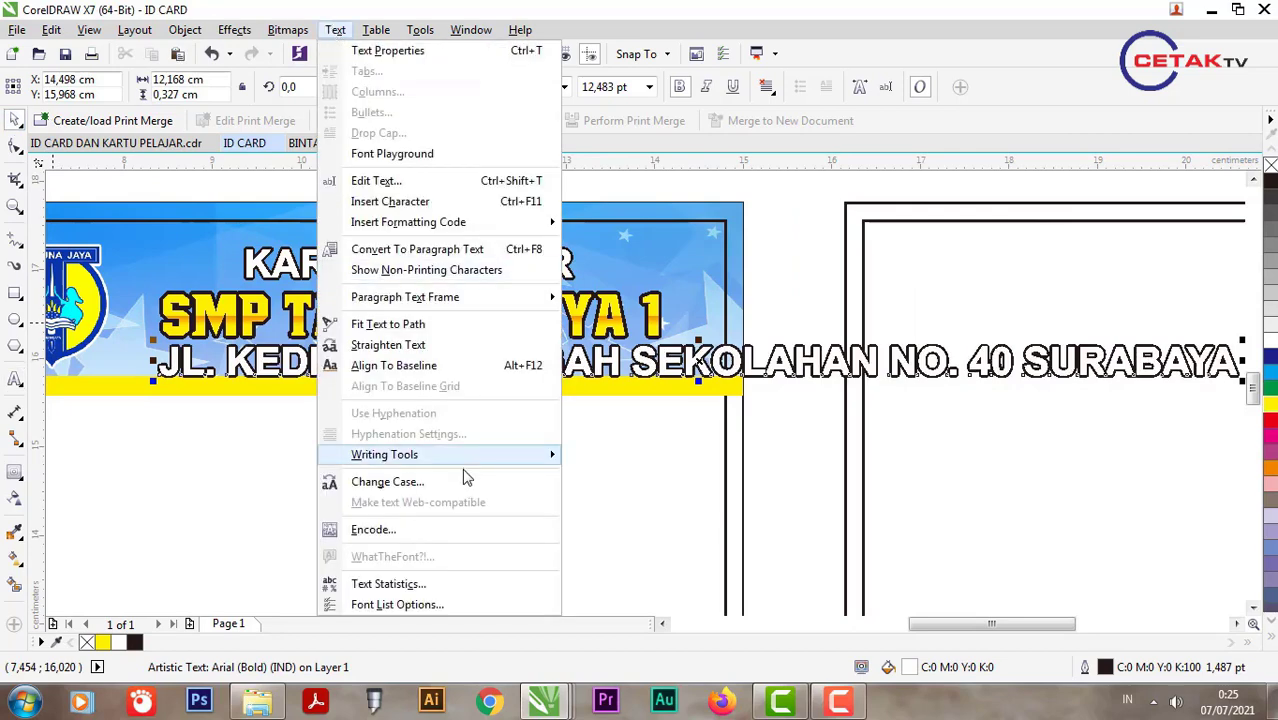
left_click(387, 481)
left_click(553, 412)
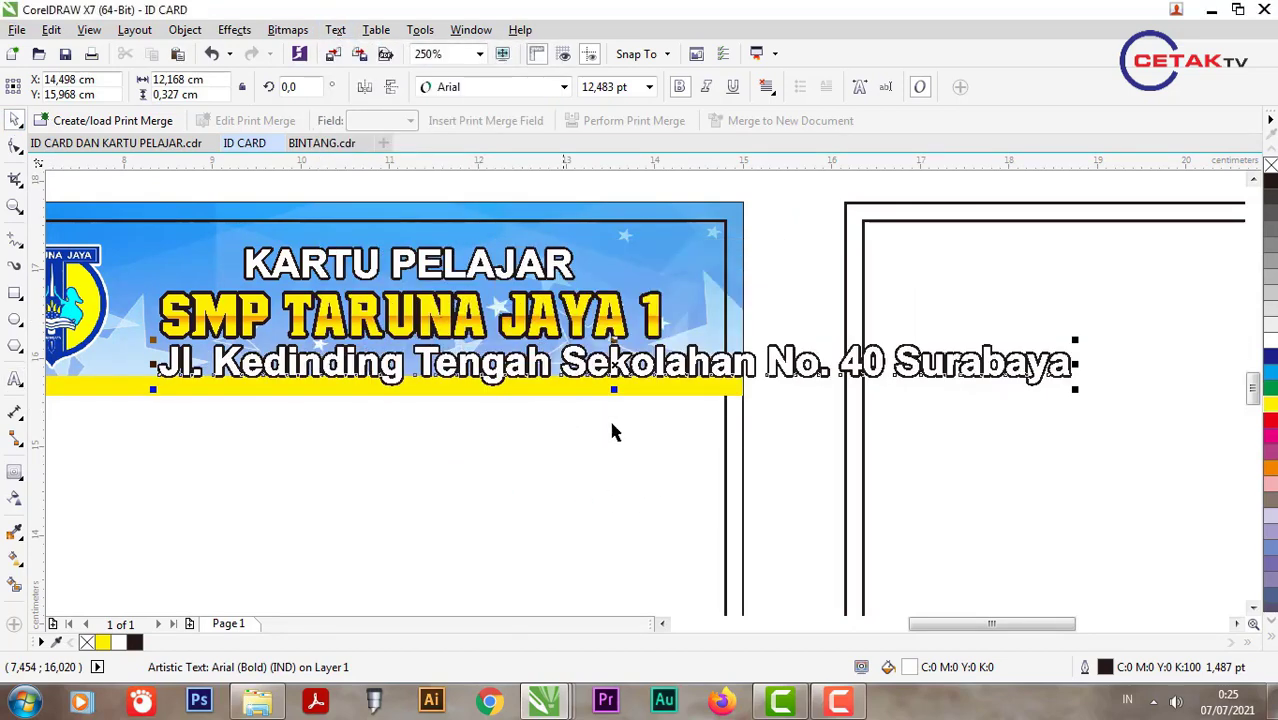
key("F3")
left_click_drag(868, 410, 665, 441)
scroll(463, 388, "up", 1)
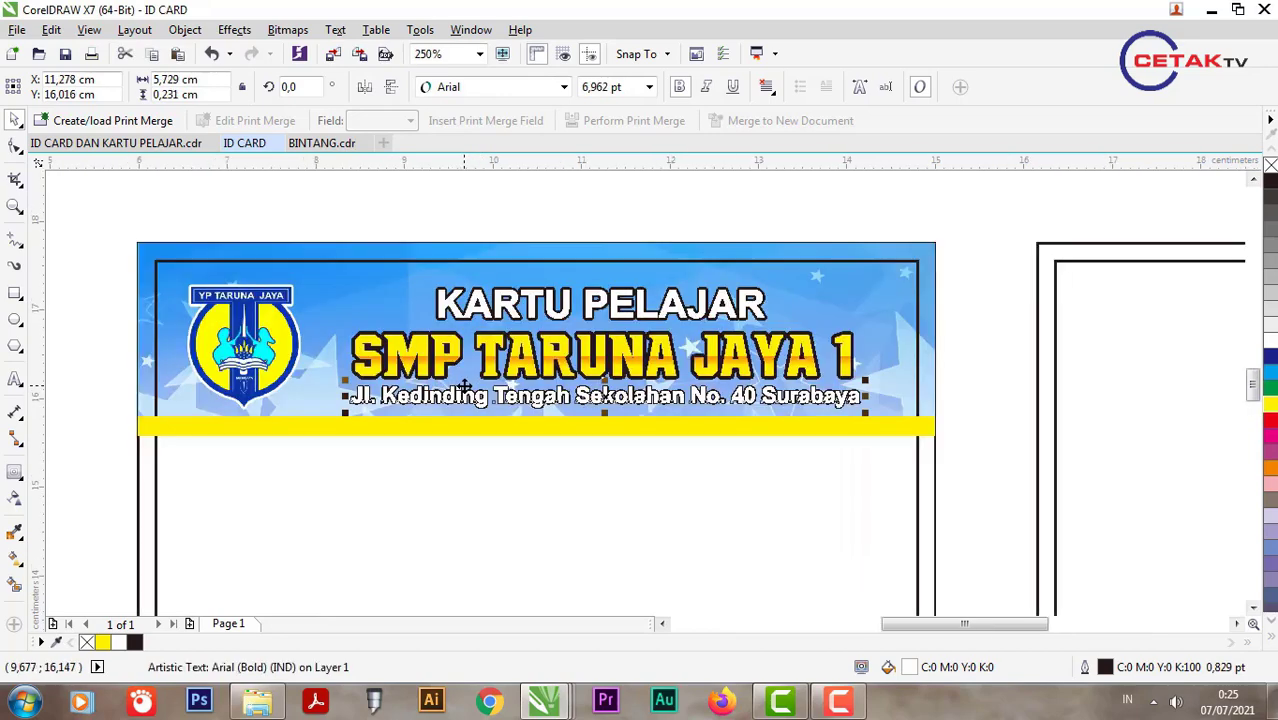
Step: Give the address black fill with a white outline, remove bold, and enlarge it slightly
left_click(1269, 181)
right_click(1269, 338)
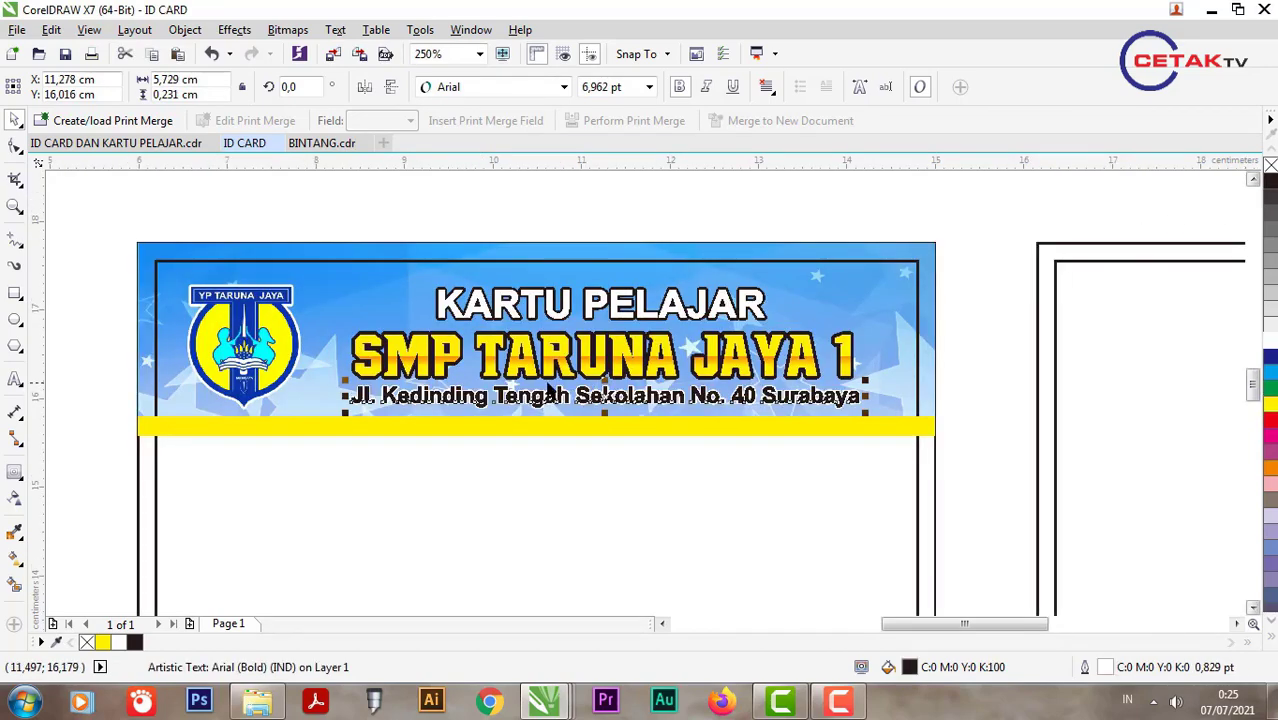
left_click(518, 372, "shift")
left_click(516, 420)
left_click(528, 400)
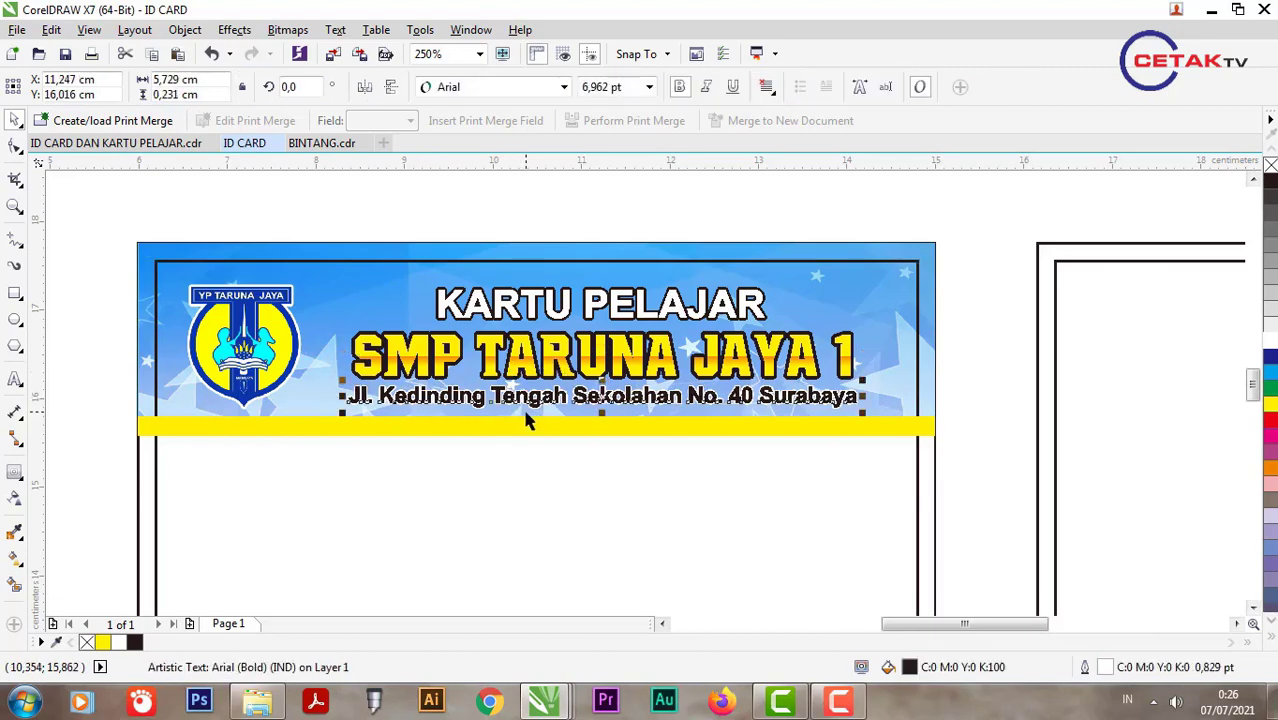
scroll(530, 412, "up", 1)
left_click_drag(538, 387, 537, 397)
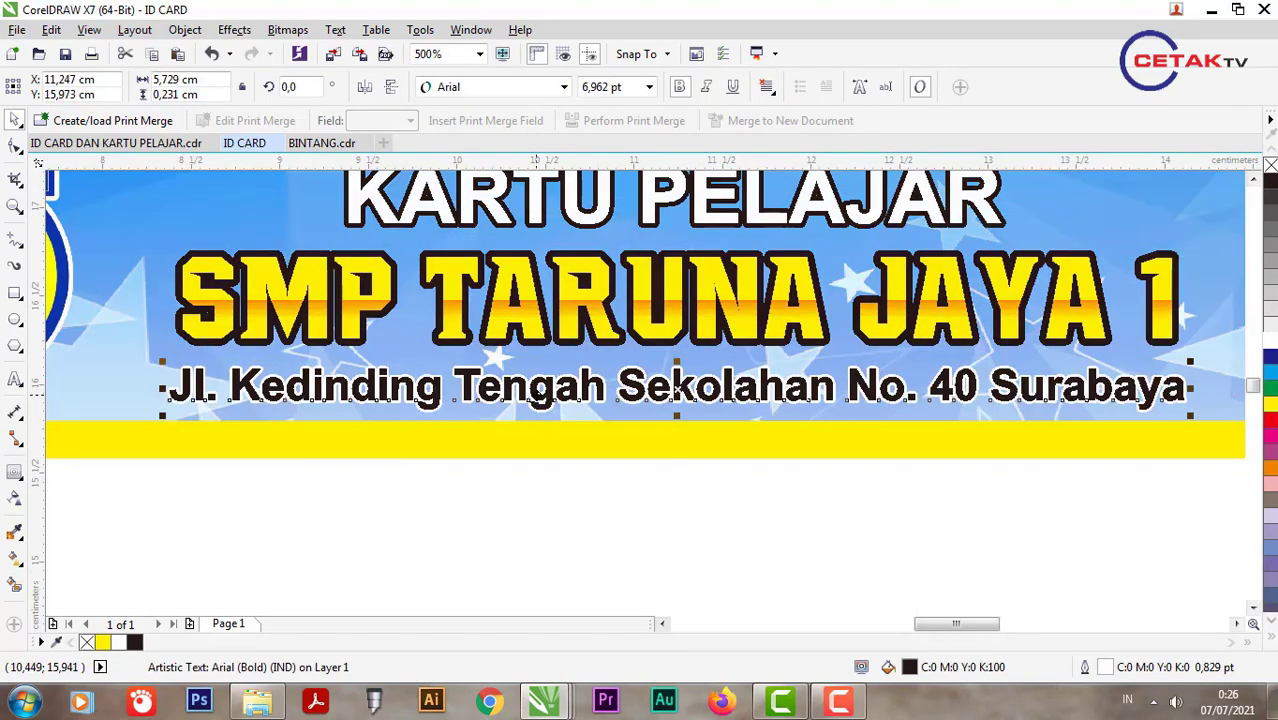
left_click(679, 87)
scroll(548, 245, "down", 1)
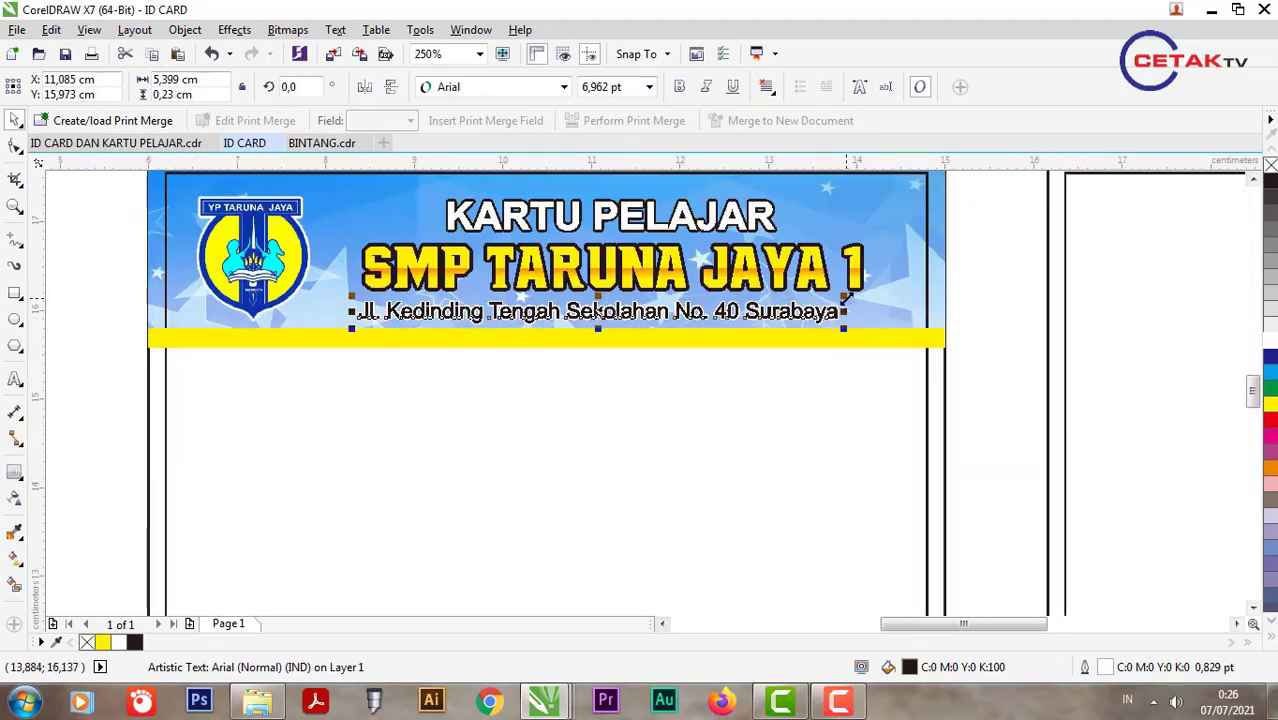
left_click_drag(845, 297, 872, 289)
scroll(595, 275, "down", 1)
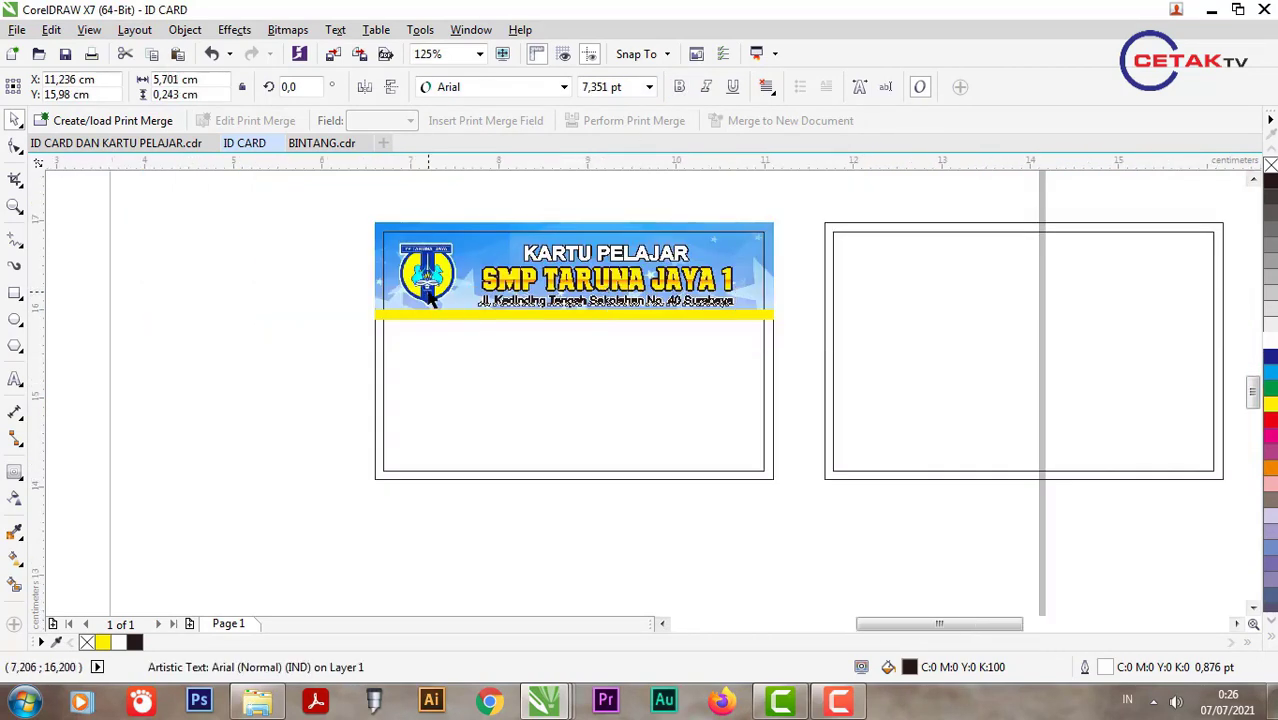
Step: Nudge the header logo slightly into position
scroll(430, 280, "up", 1)
left_click(474, 325)
left_click_drag(502, 183, 509, 217)
left_click_drag(450, 330, 449, 320)
scroll(449, 313, "down", 1)
scroll(485, 434, "up", 1)
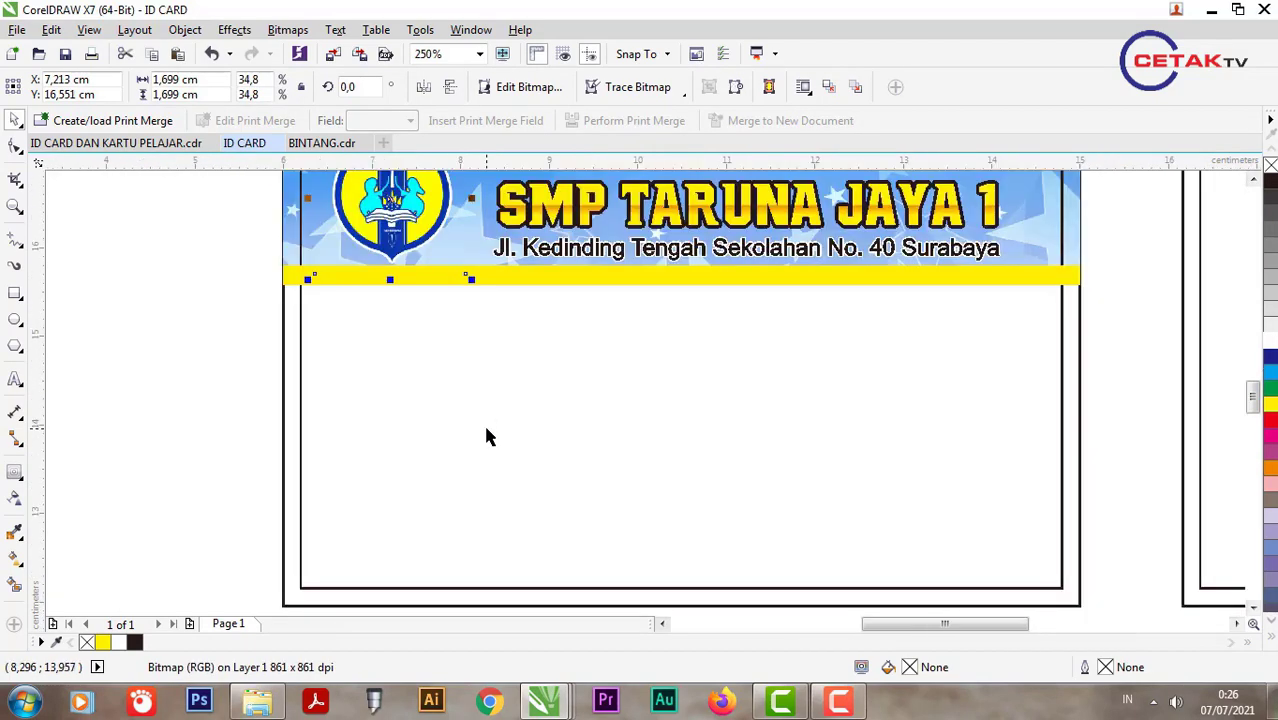
scroll(484, 430, "down", 1)
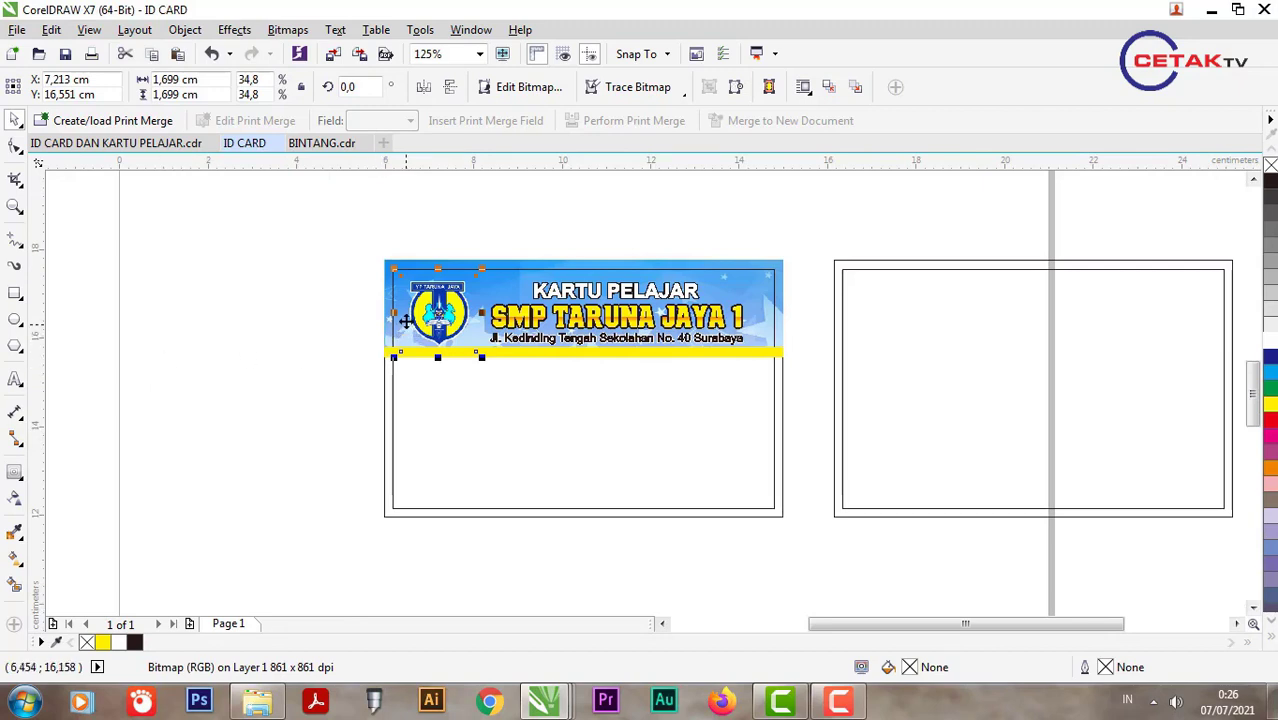
Step: Drag a logo copy into the card body, enlarge it to about 2,988 cm, and centre it on the card
left_click_drag(440, 313, 576, 434)
left_click_drag(620, 386, 661, 358)
key("ctrl+z")
left_click_drag(642, 471, 672, 503)
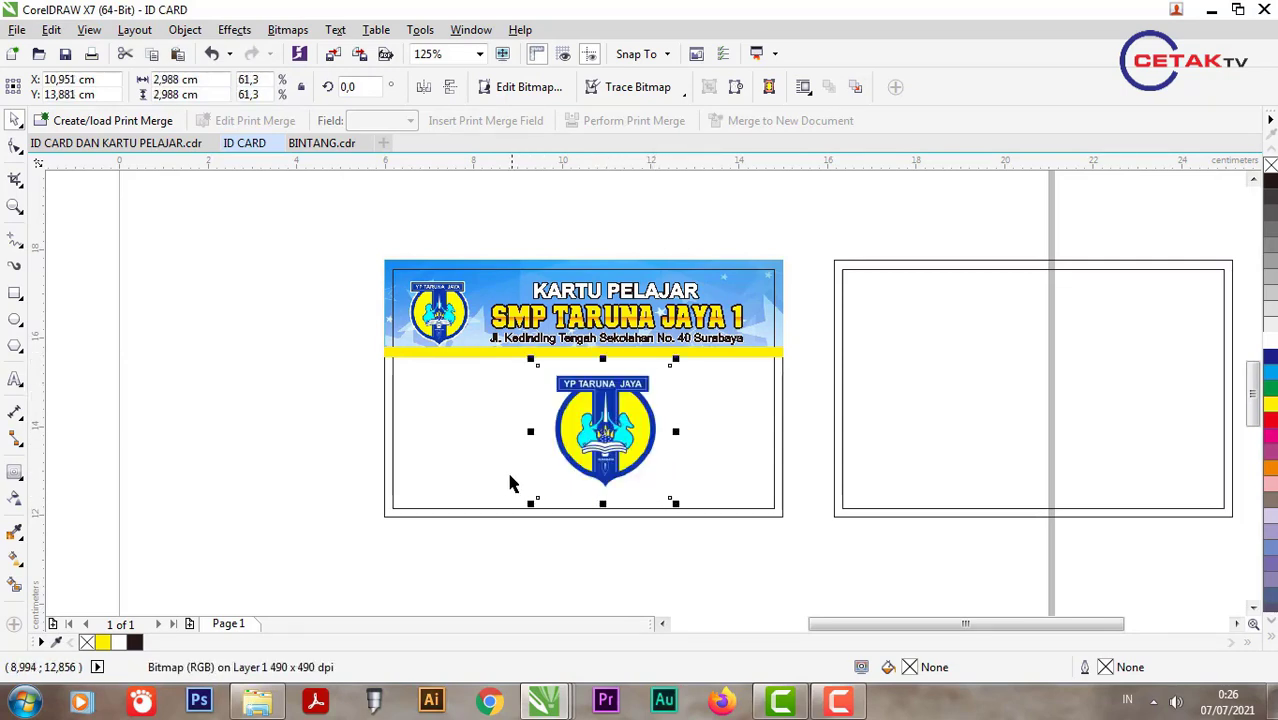
left_click(434, 488, "shift")
key("c")
key("Escape")
left_click(597, 437)
scroll(597, 437, "up", 2)
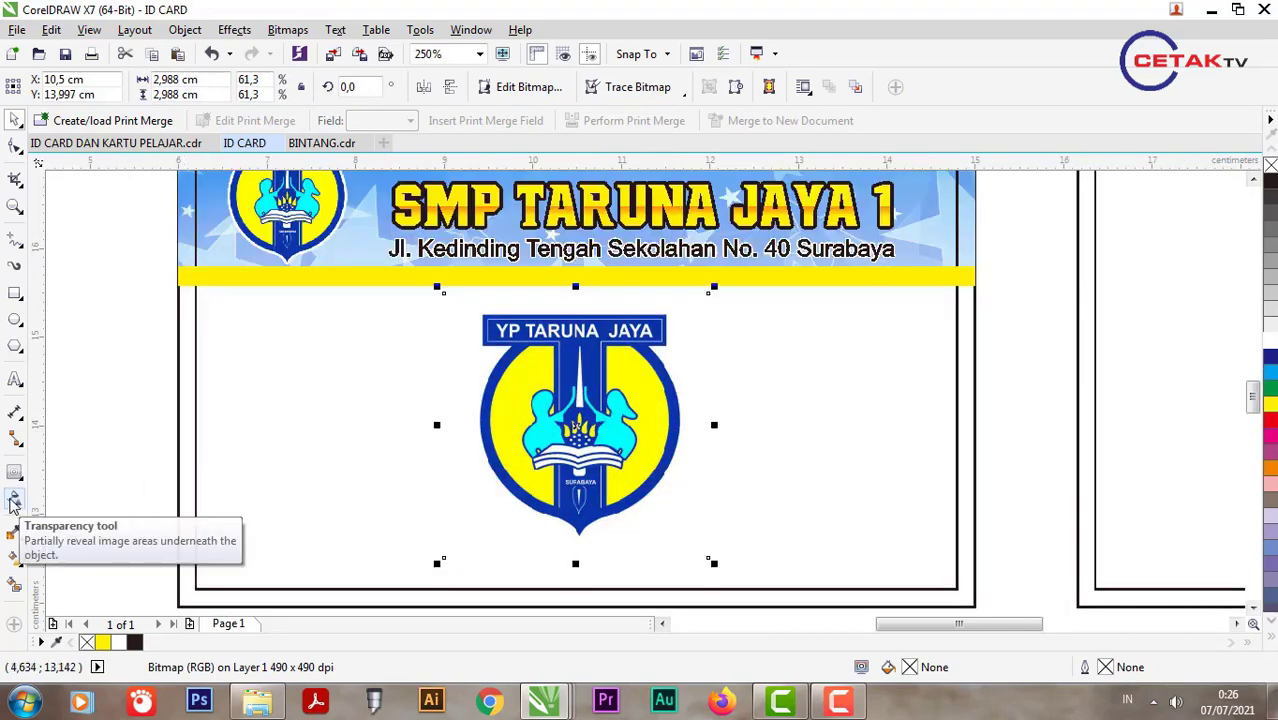
Step: Fade the body logo into a watermark with an 80 Uniform transparency
left_click(13, 503)
left_click_drag(422, 453, 818, 436)
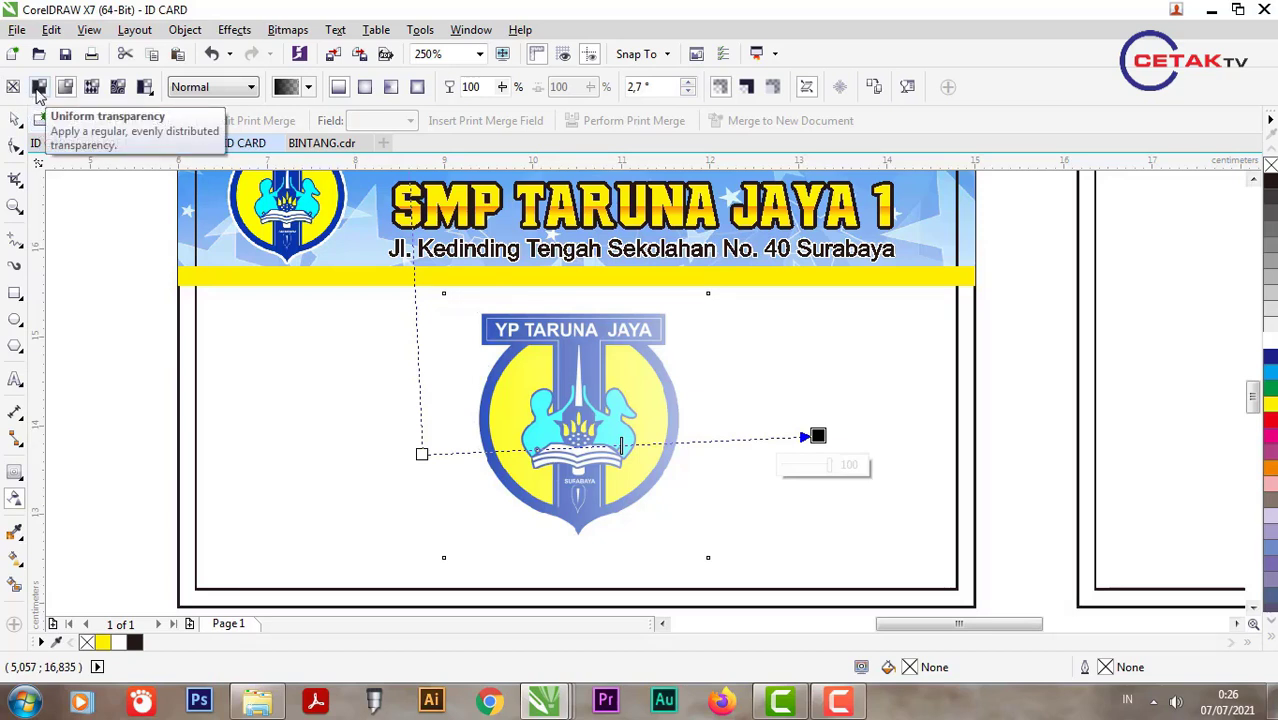
left_click(38, 88)
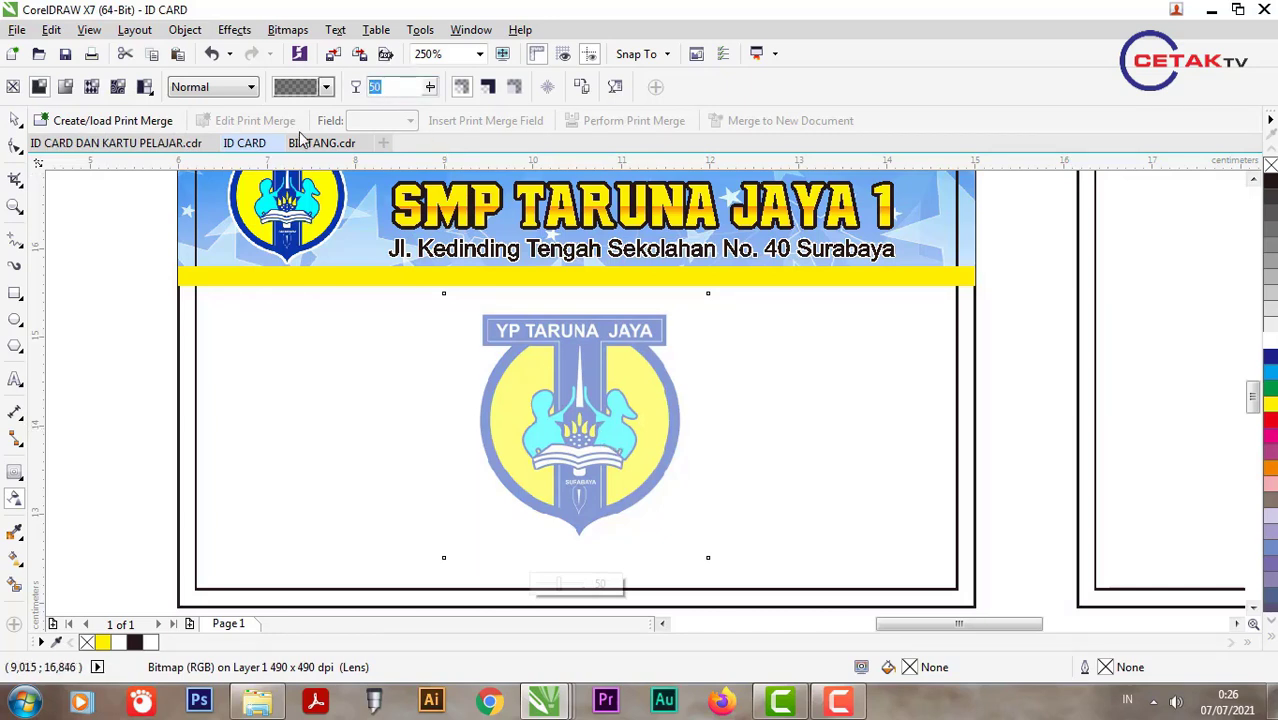
type("80")
key("Return")
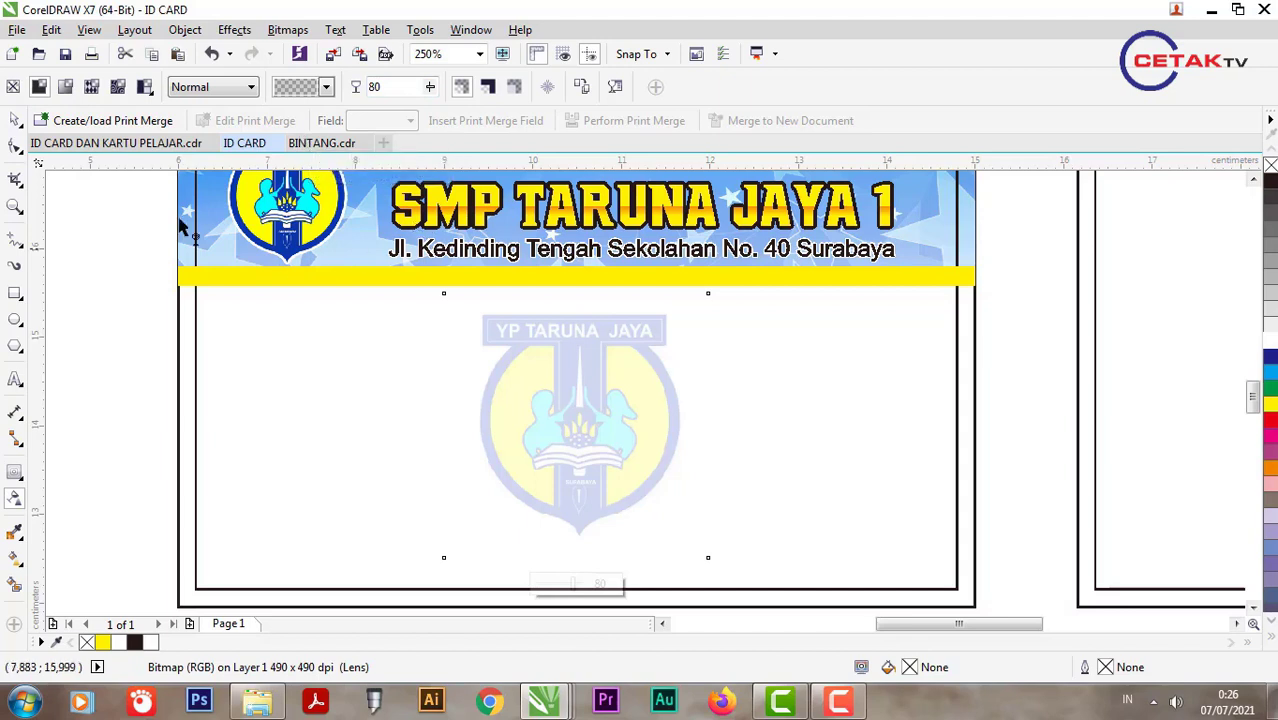
left_click(15, 119)
left_click(15, 294)
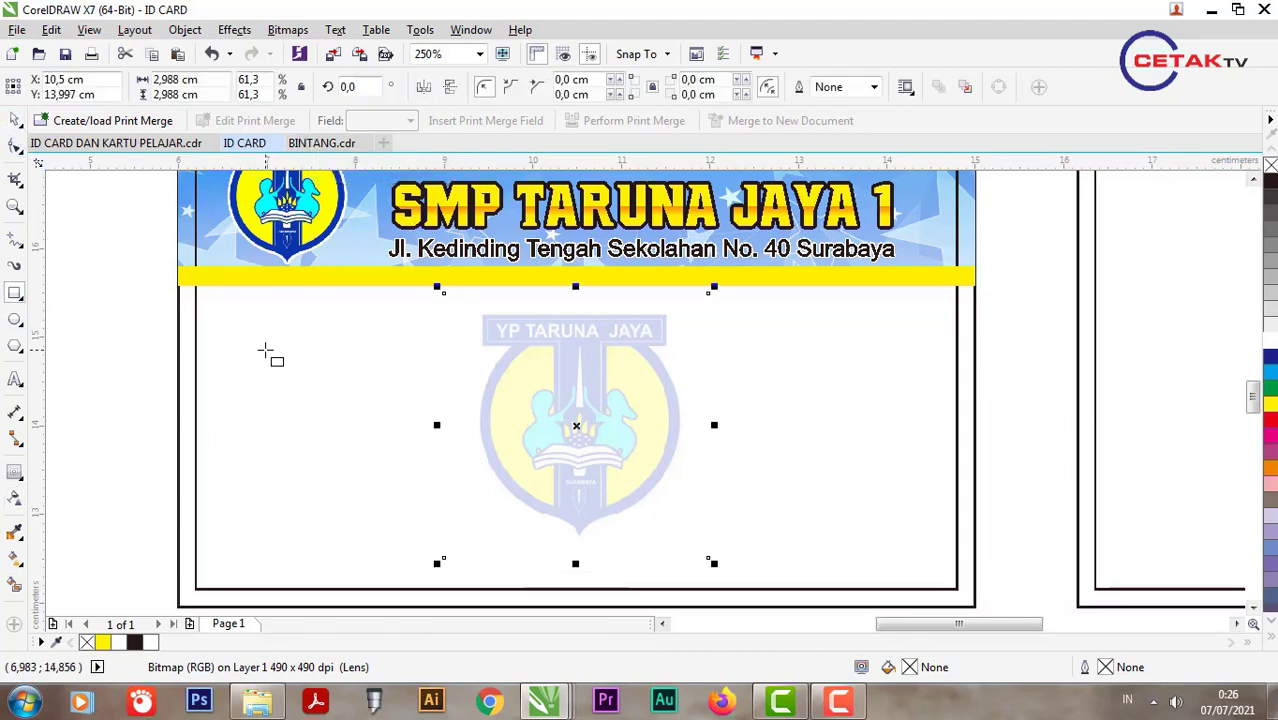
Step: Draw a photo-frame rectangle left of the watermark logo and nudge it into place
mouse_move(253, 326)
left_mouse_down()
mouse_move(468, 558)
mouse_move(467, 533)
mouse_move(436, 530)
left_mouse_up()
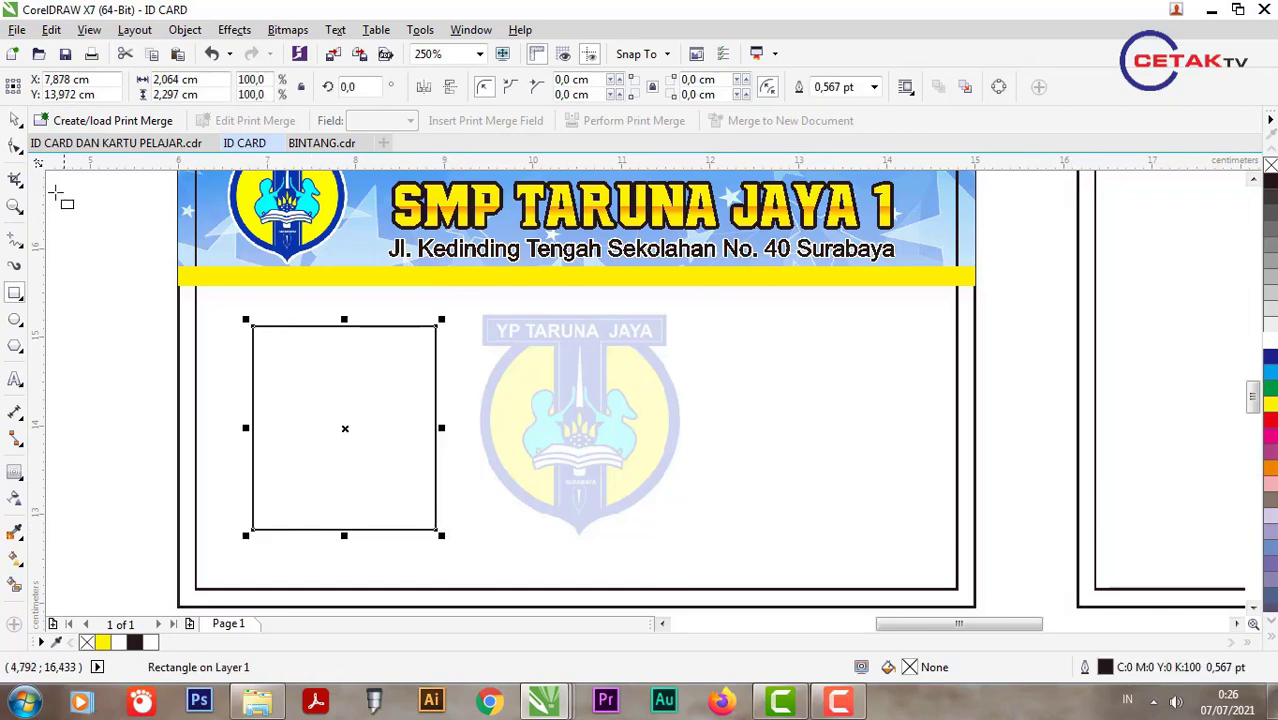
left_click(16, 122)
left_click_drag(311, 388, 317, 372)
scroll(379, 397, "down", 3)
scroll(382, 397, "up", 3)
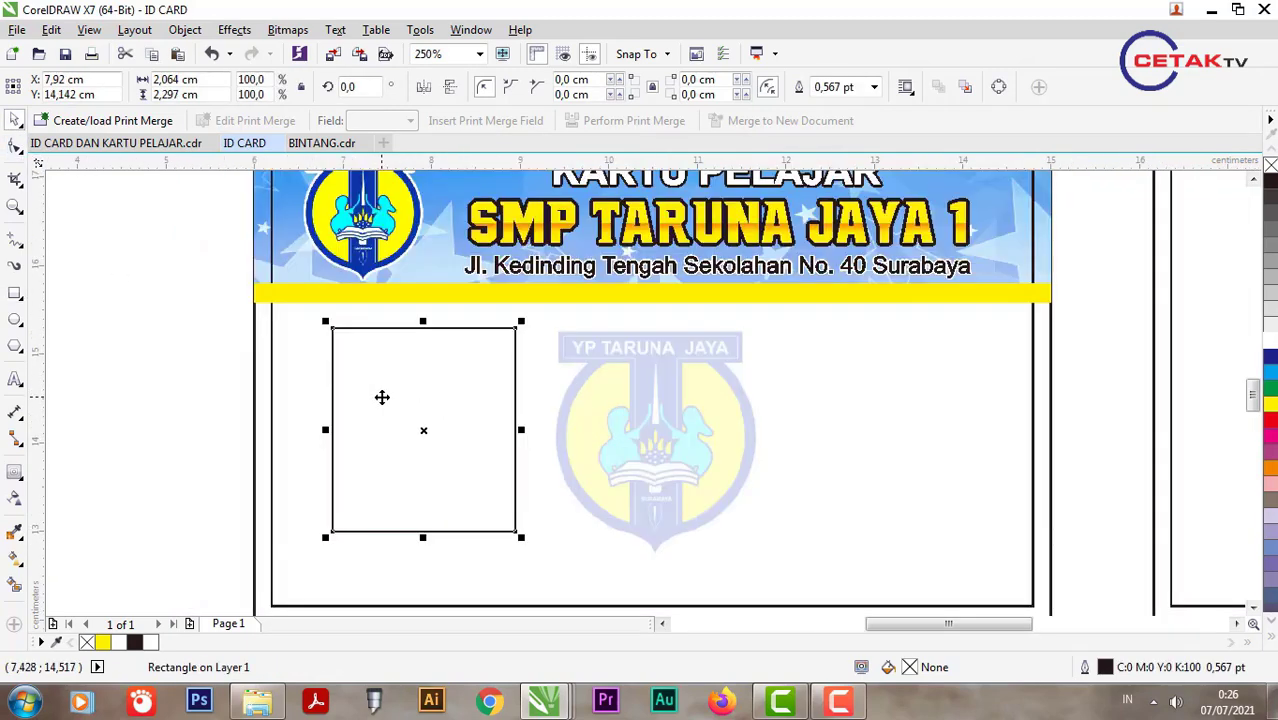
left_click_drag(382, 397, 374, 398)
Step: Round the frame's corners to 0,233 cm and fill it white
left_click(15, 147)
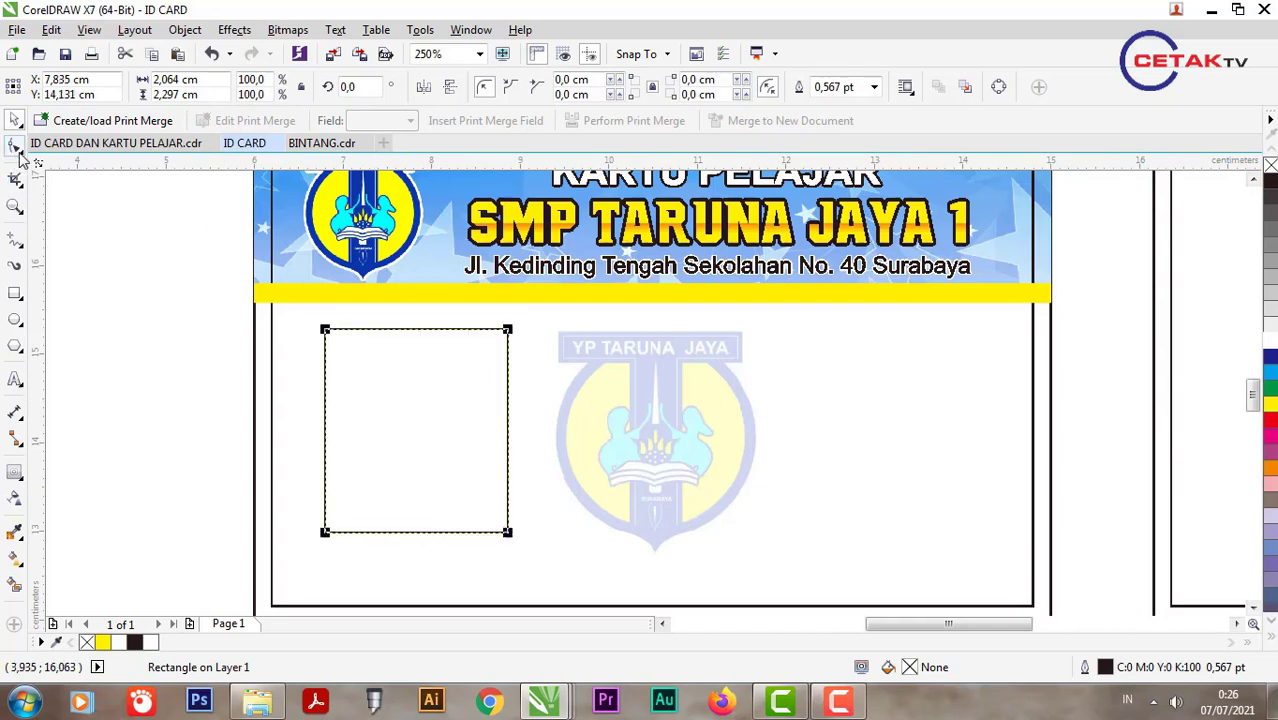
left_click_drag(326, 329, 335, 339)
key("ctrl+z")
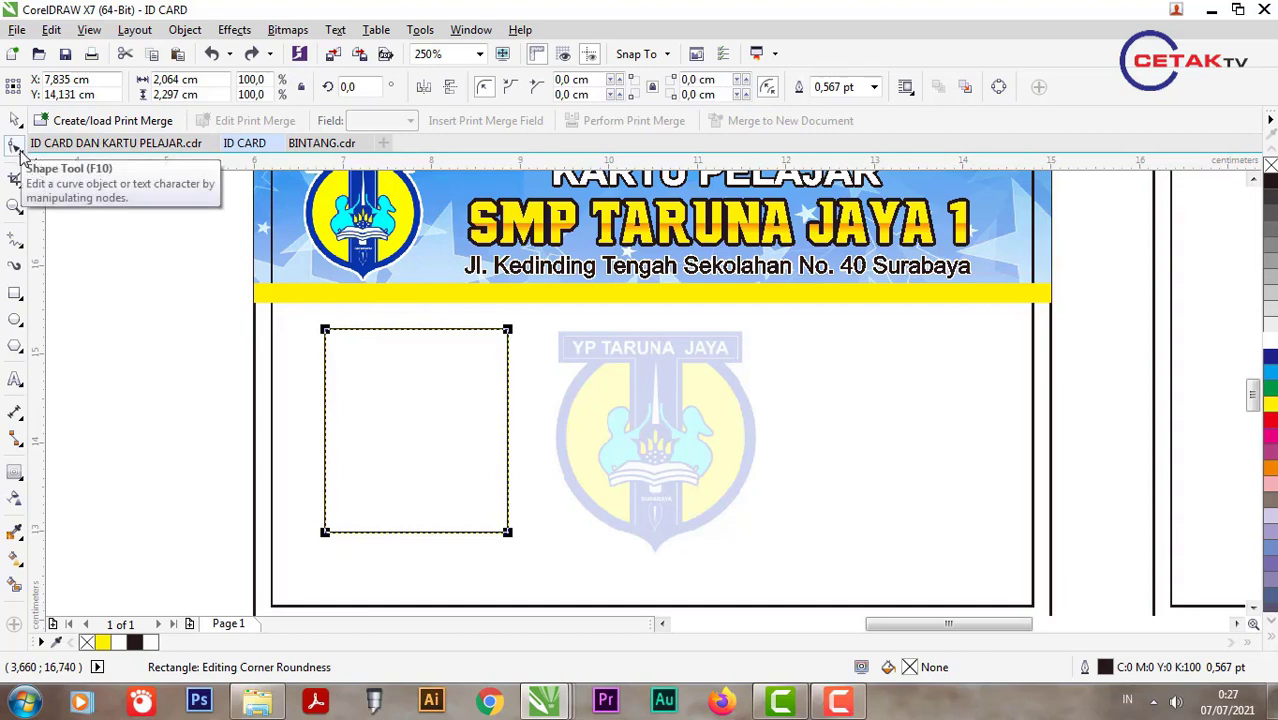
left_click_drag(326, 334, 344, 357)
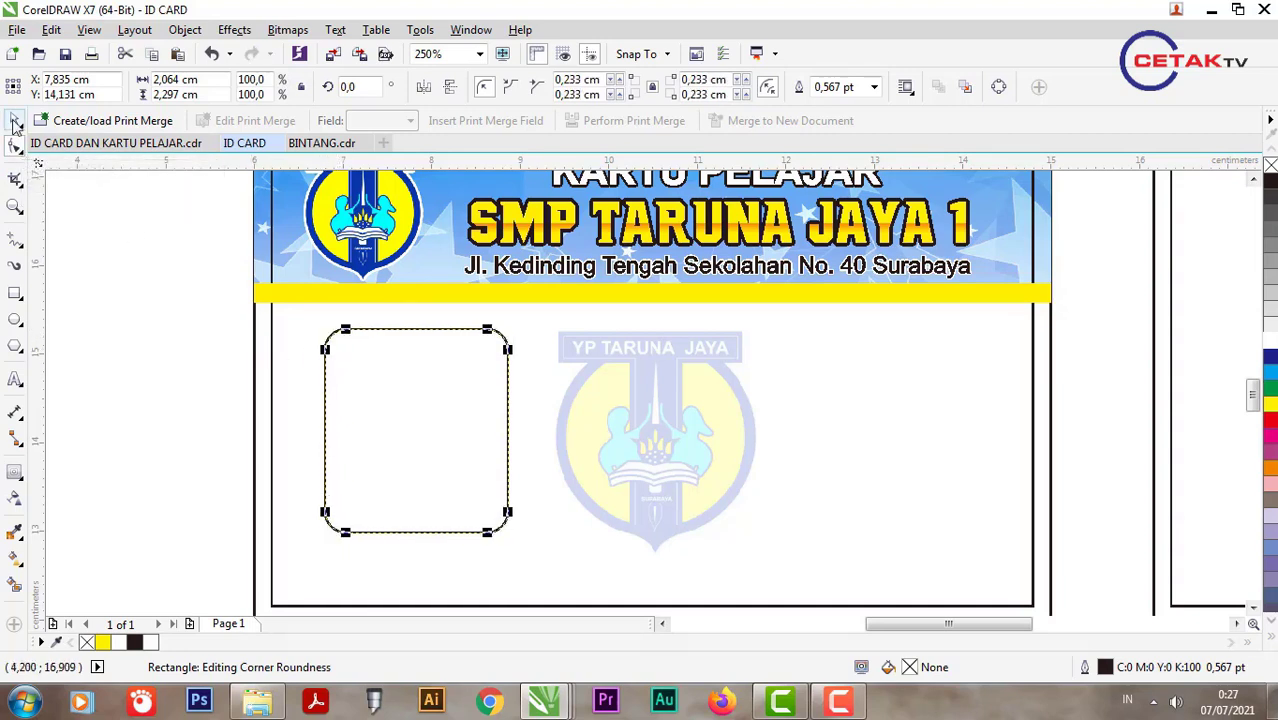
left_click(15, 121)
left_click_drag(477, 404, 477, 403)
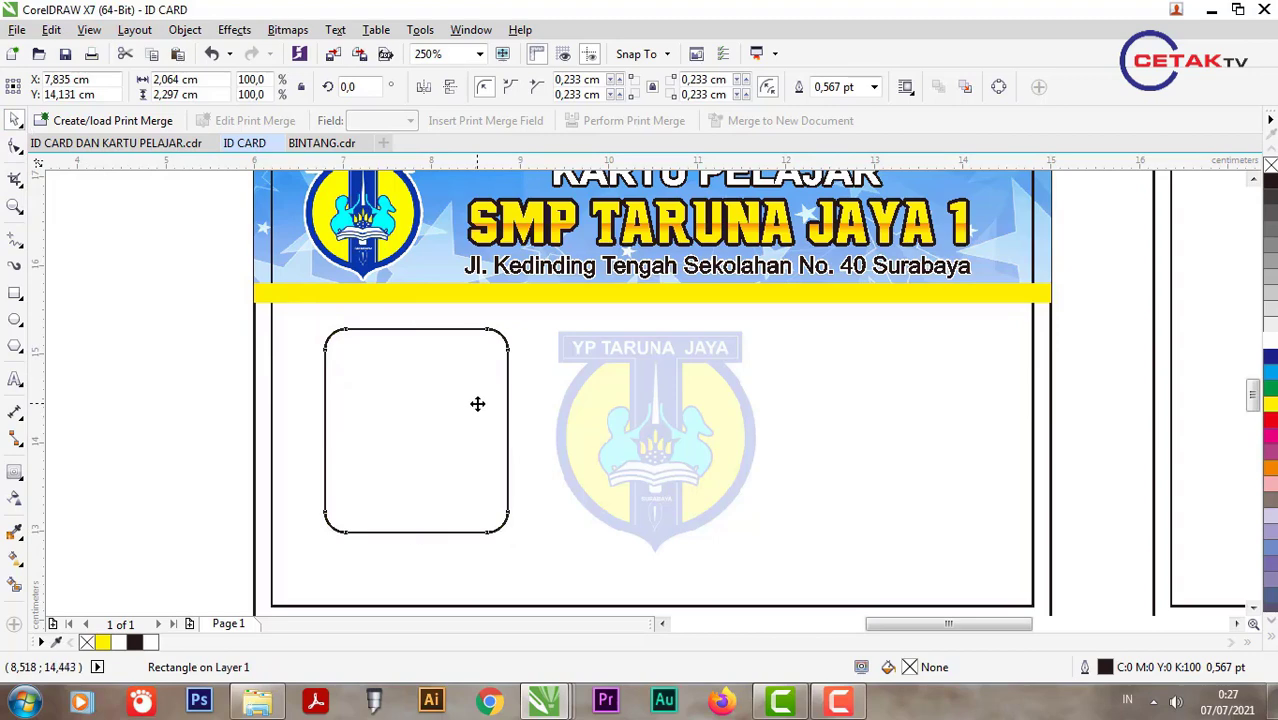
scroll(391, 416, "up", 2)
scroll(405, 365, "down", 2)
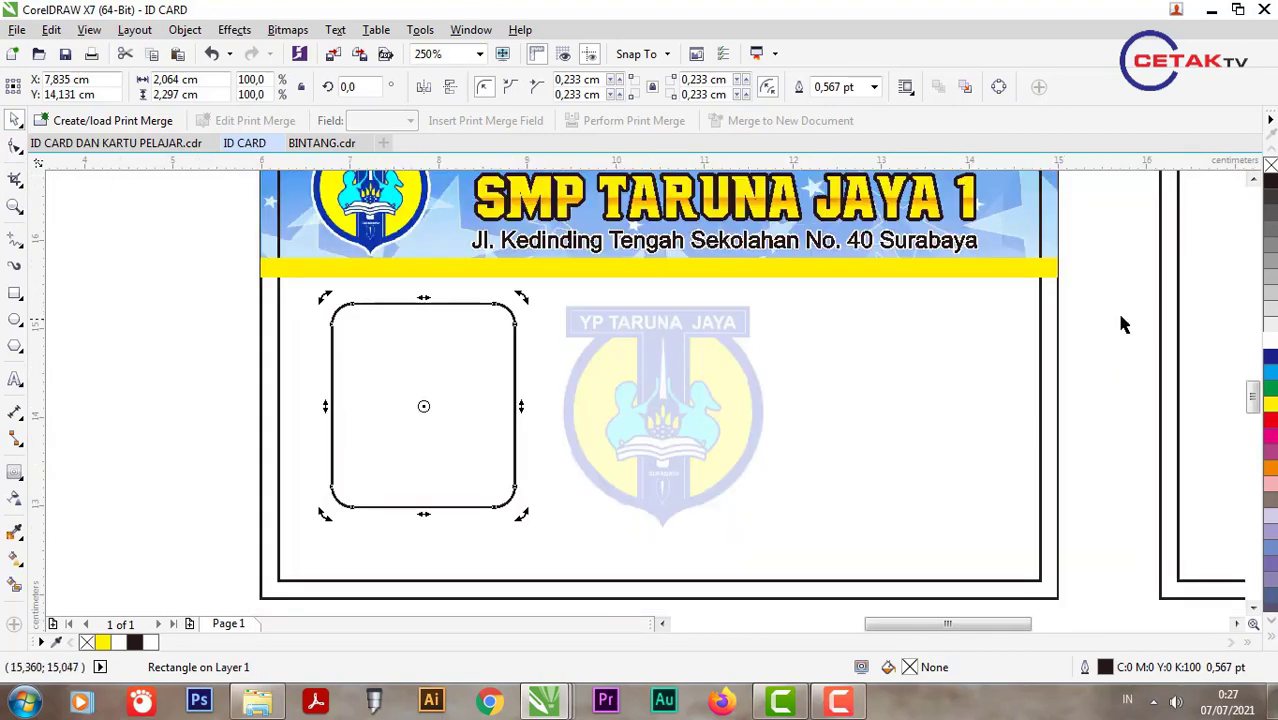
left_click(428, 360)
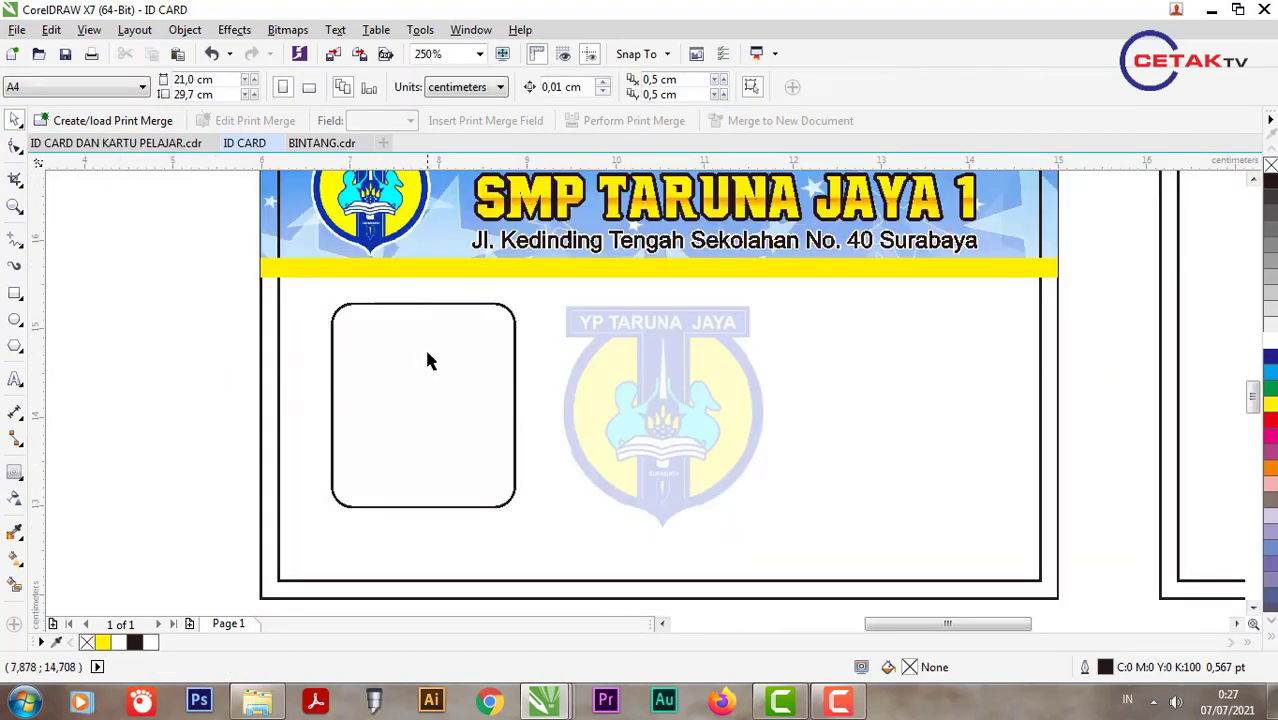
Step: Give the frame a 1.0 pt outline placed behind the fill and scaled with the object
double_click(1135, 670)
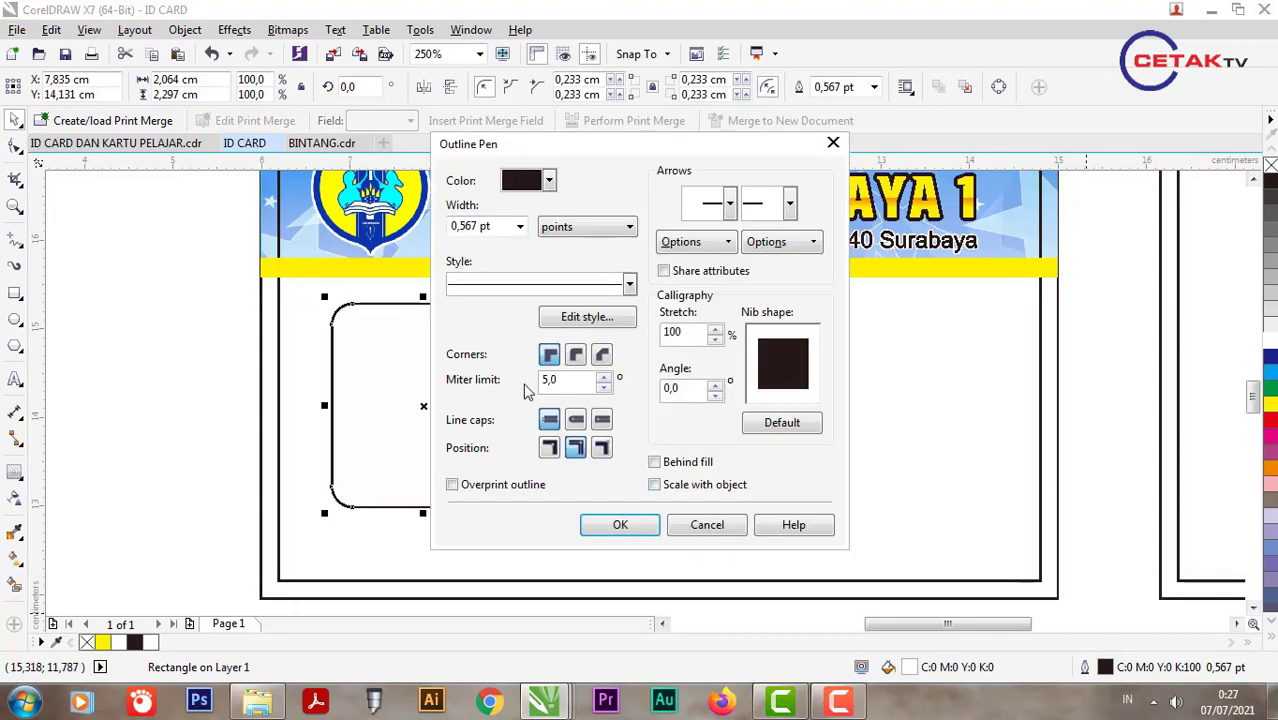
left_click(517, 227)
left_click(497, 298)
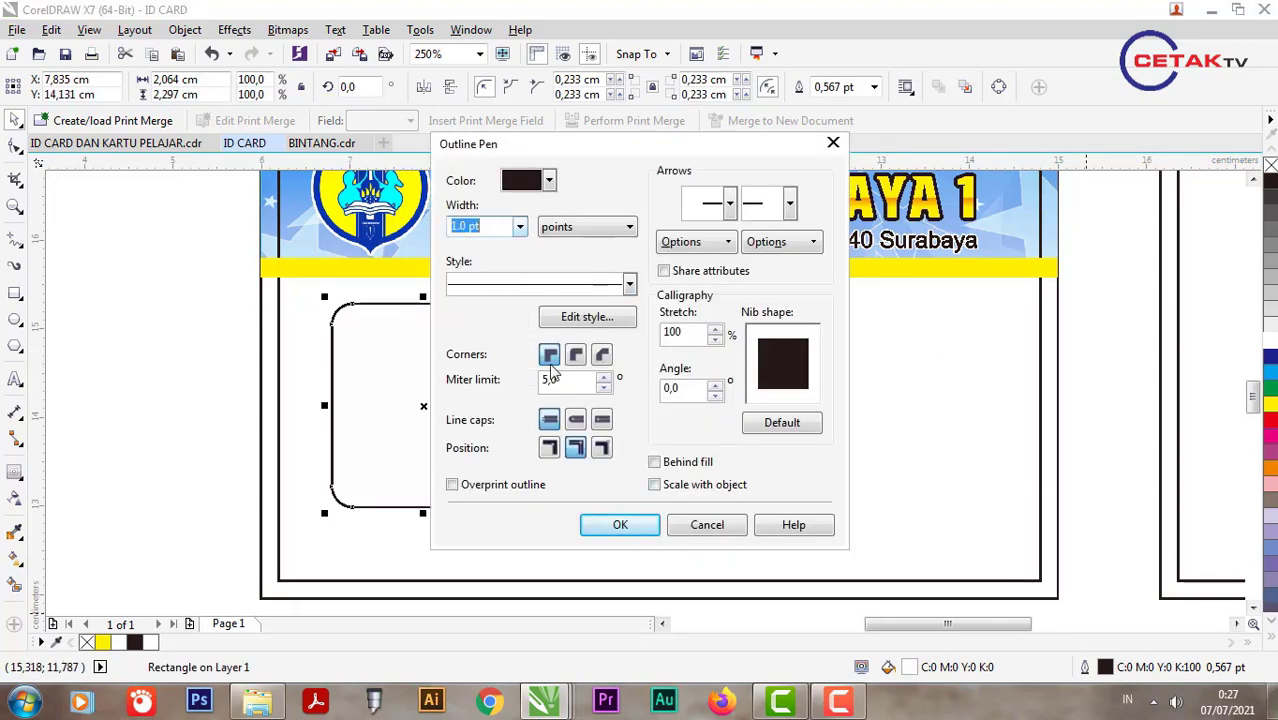
left_click(654, 461)
left_click(654, 484)
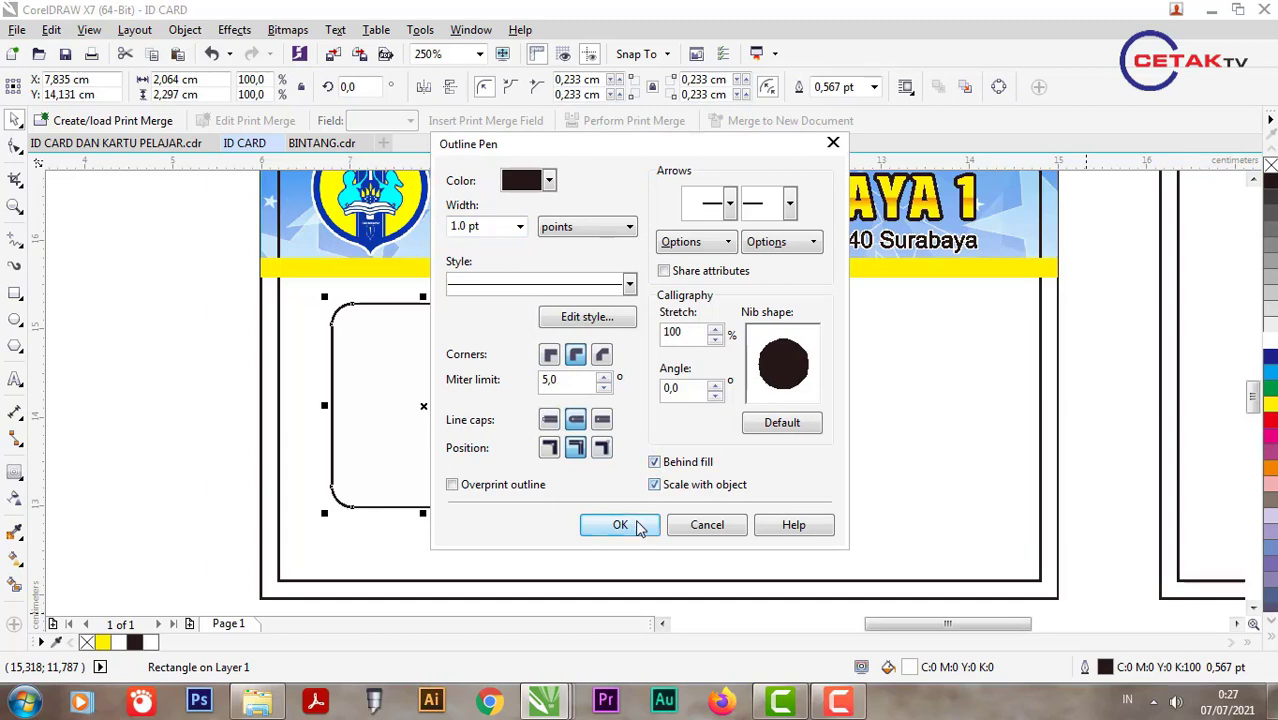
left_click(620, 524)
Step: Increase the frame's outline width to 3.0 pt
double_click(1090, 670)
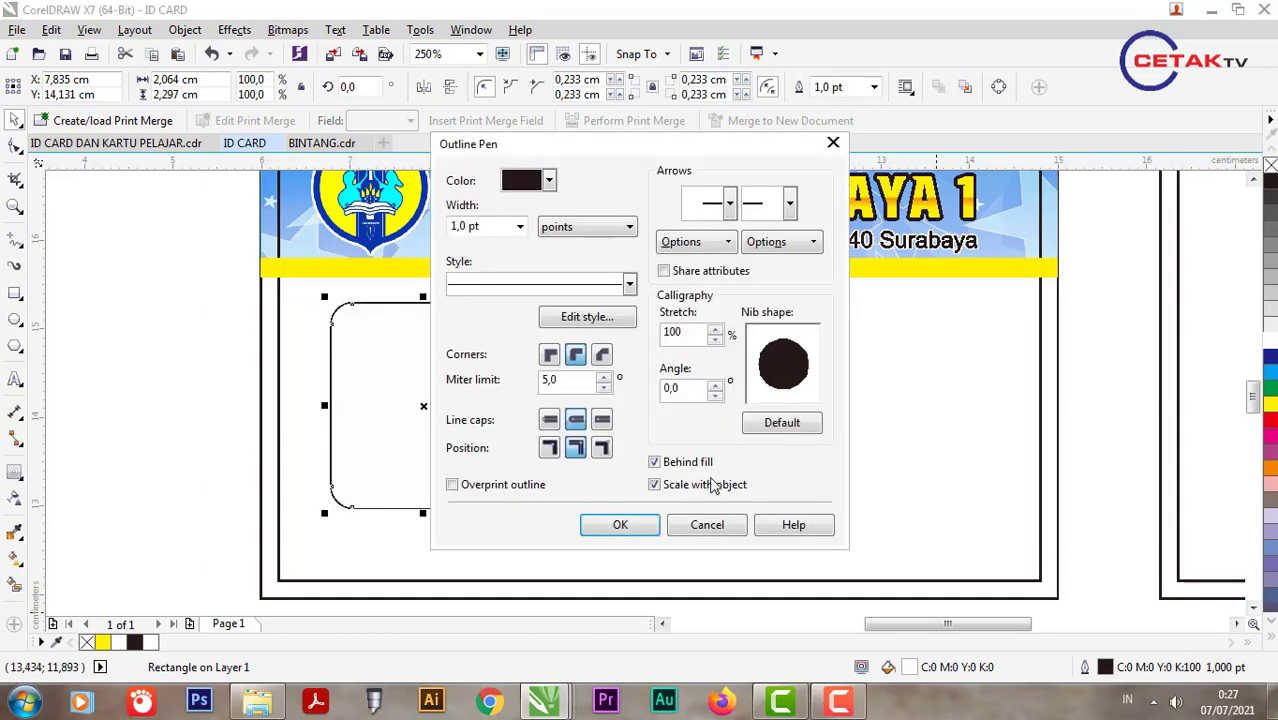
left_click(519, 227)
left_click(493, 348)
left_click(620, 524)
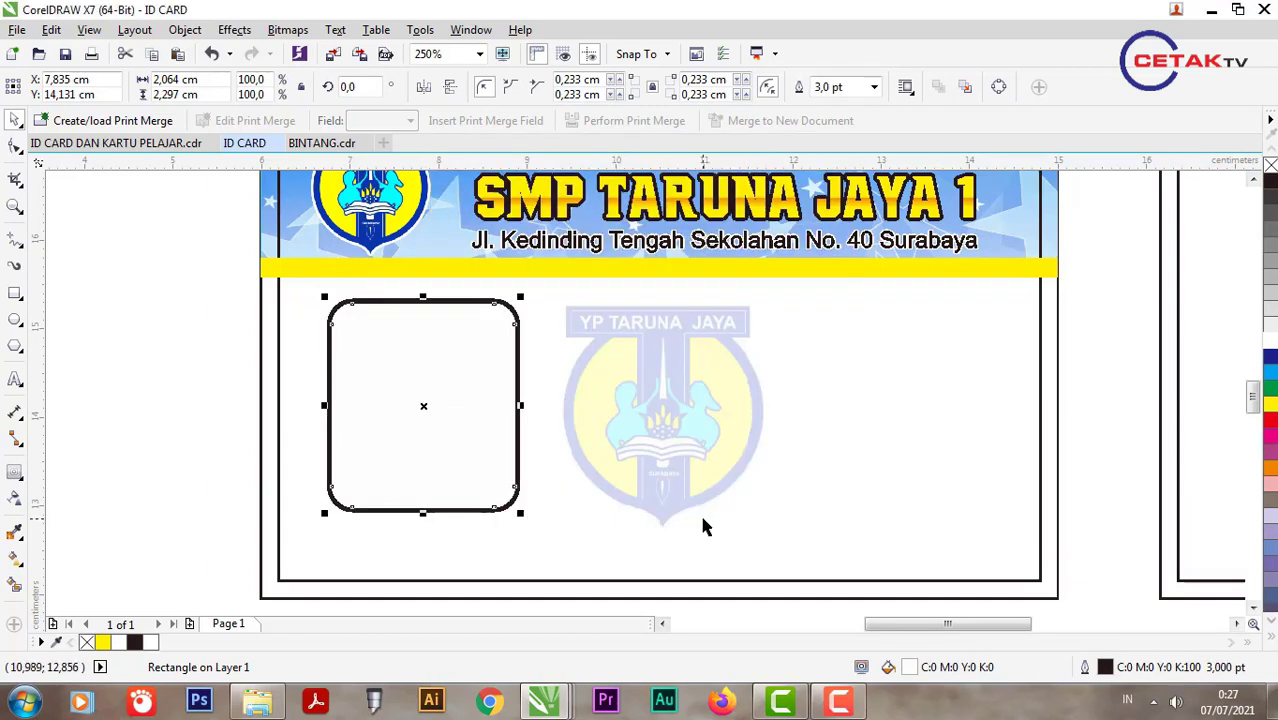
left_click(143, 350)
left_click(475, 407)
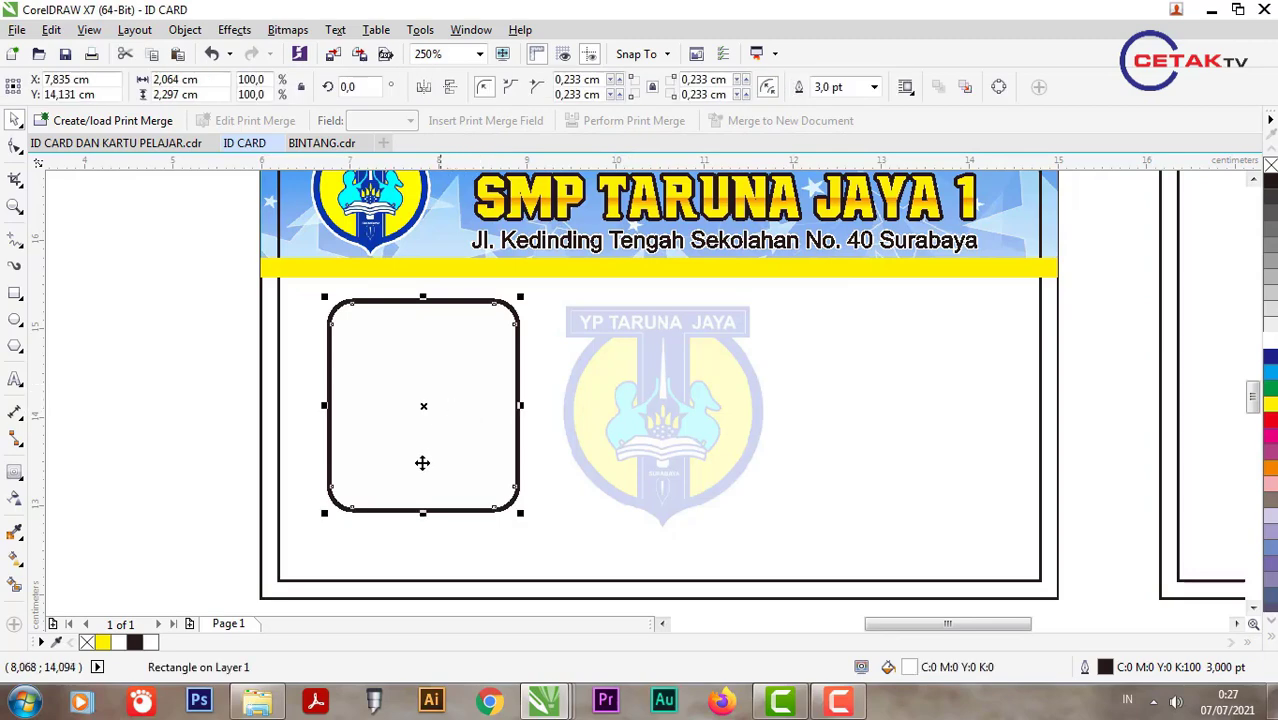
left_click(279, 708)
Step: Bring the student photo onto the card, scale it to about 62.4%, and place it over the frame
left_click_drag(888, 150, 422, 363)
left_click_drag(546, 227, 430, 388)
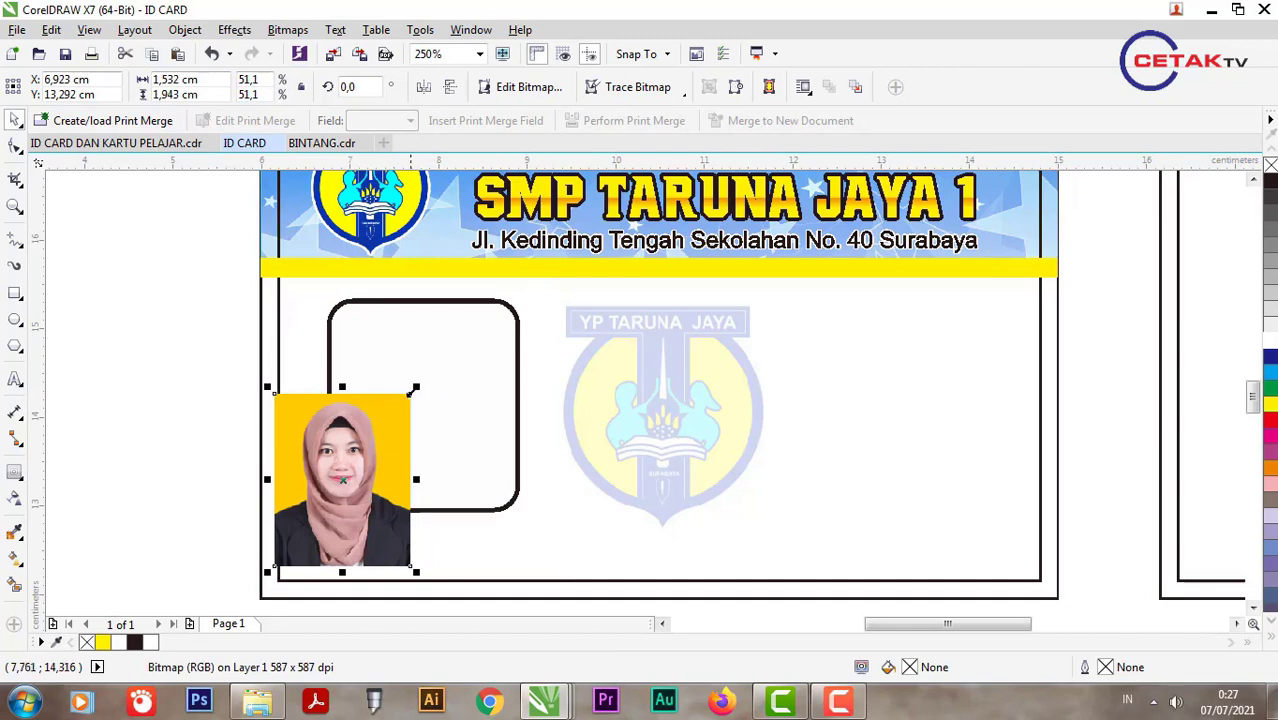
left_click_drag(367, 428, 312, 350)
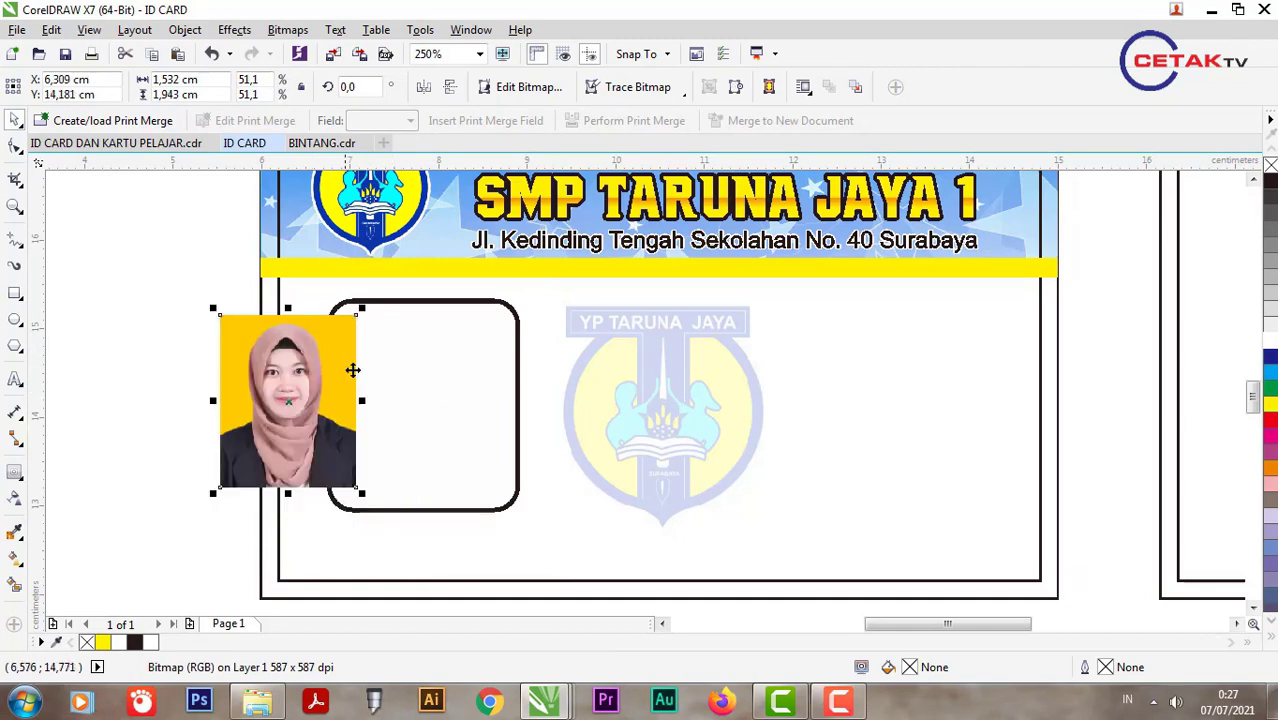
left_click_drag(360, 494, 392, 531)
Step: With the photo selected, open Object > PowerClip to reach Place Inside Frame
left_click(185, 30)
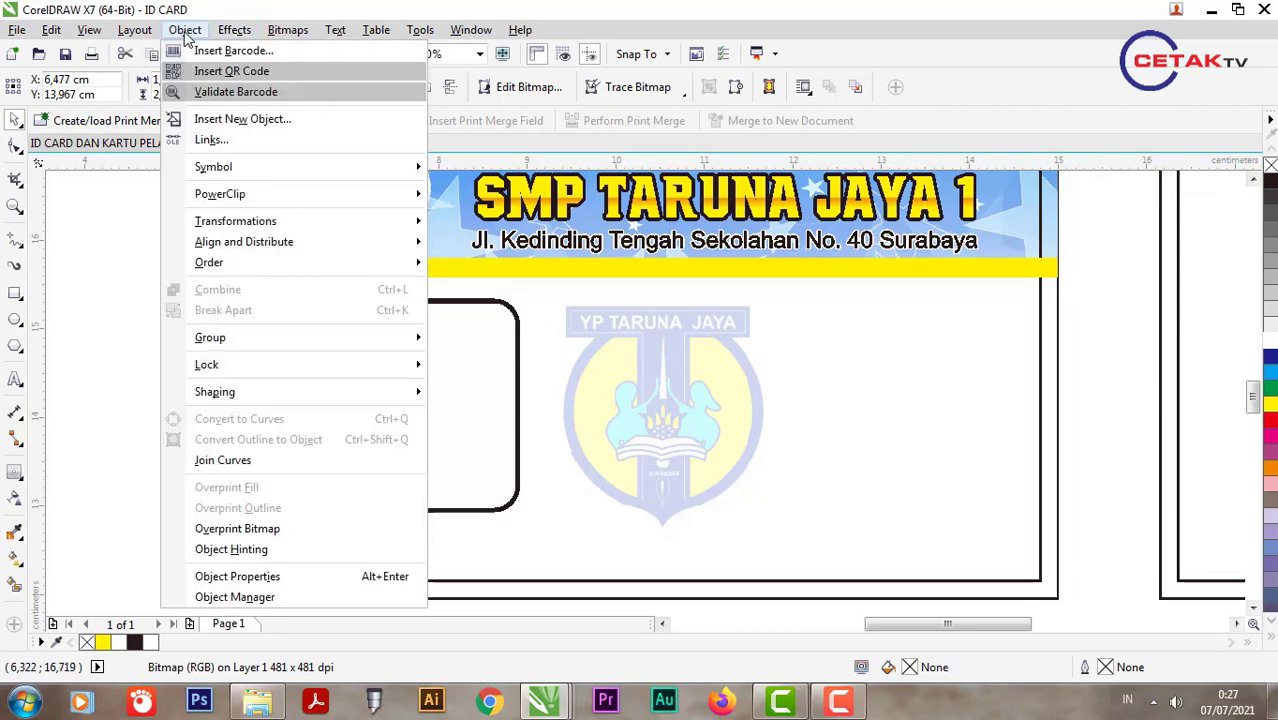
left_click(60, 254)
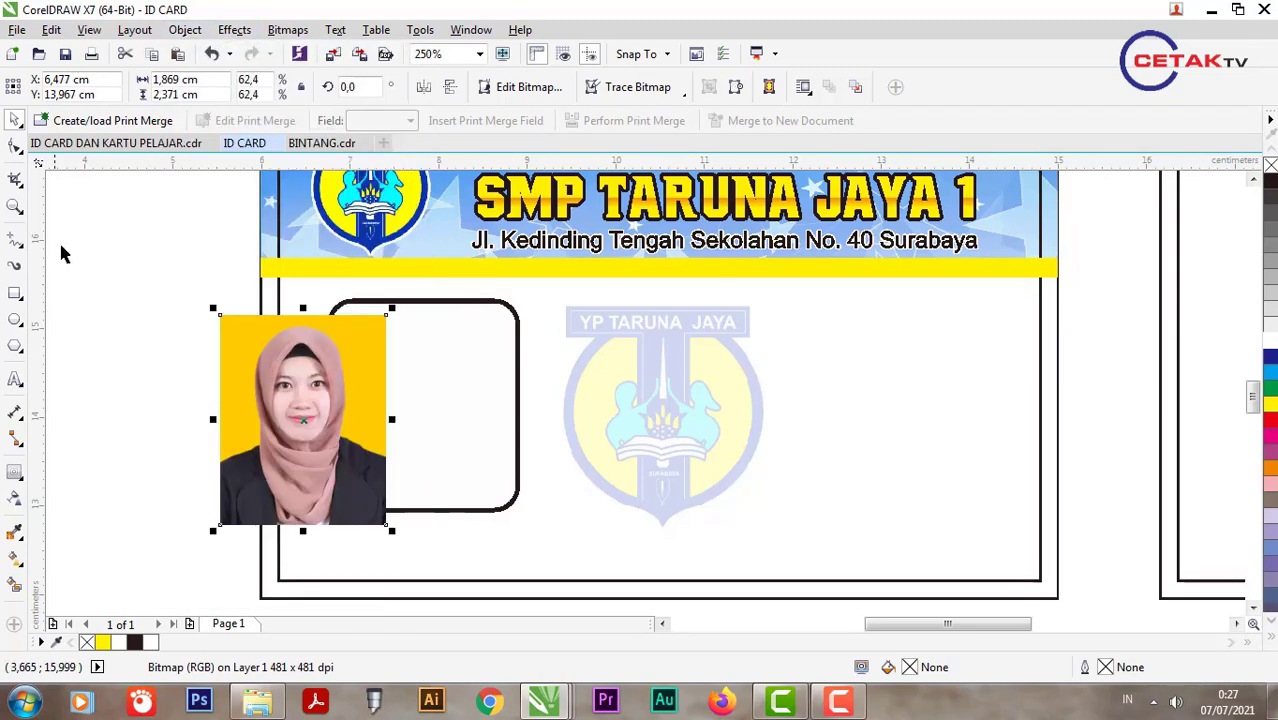
left_click(260, 382)
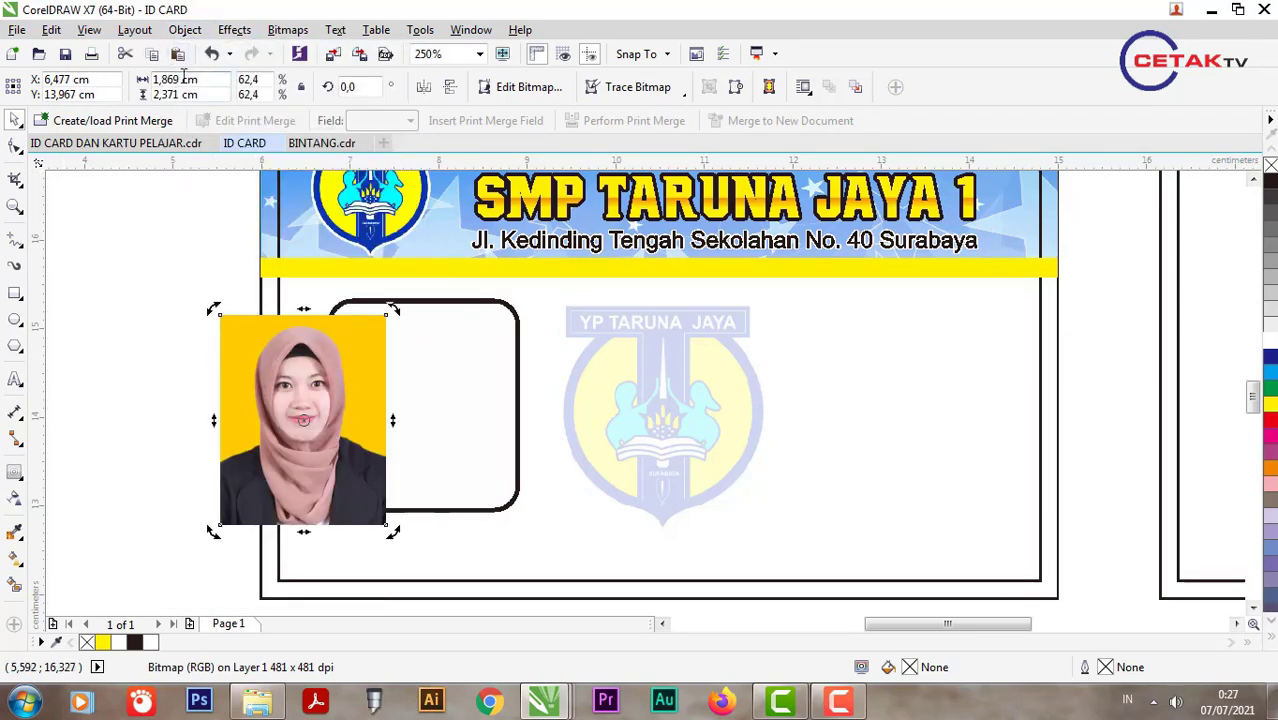
left_click(185, 30)
mouse_move(228, 193)
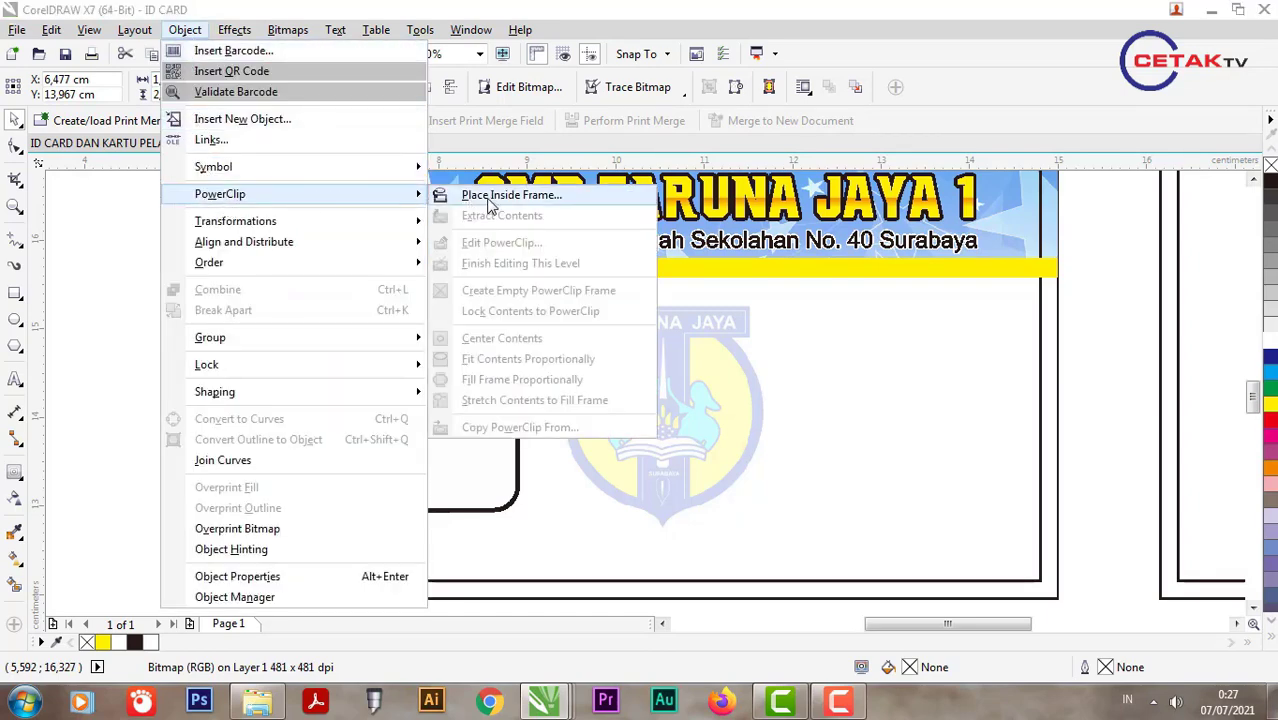
Step: Place the photo inside the rounded frame, then move and enlarge it to cover the frame
left_click(489, 197)
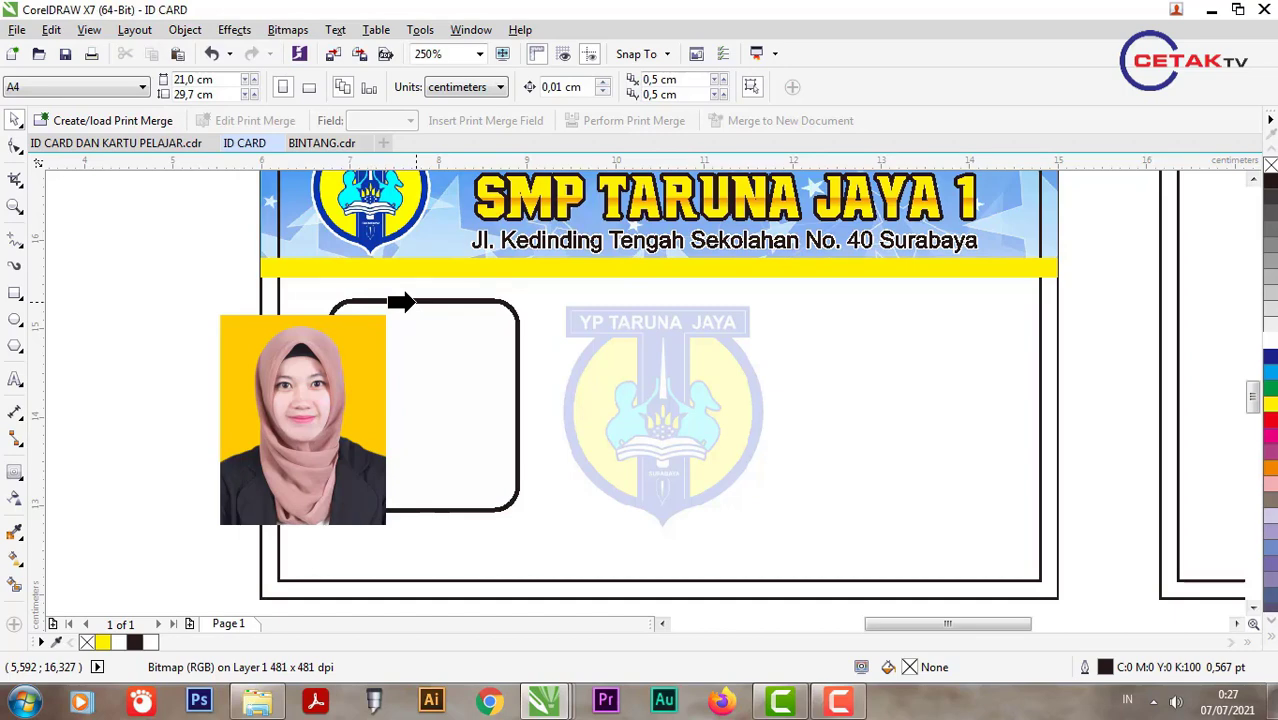
left_click(400, 302)
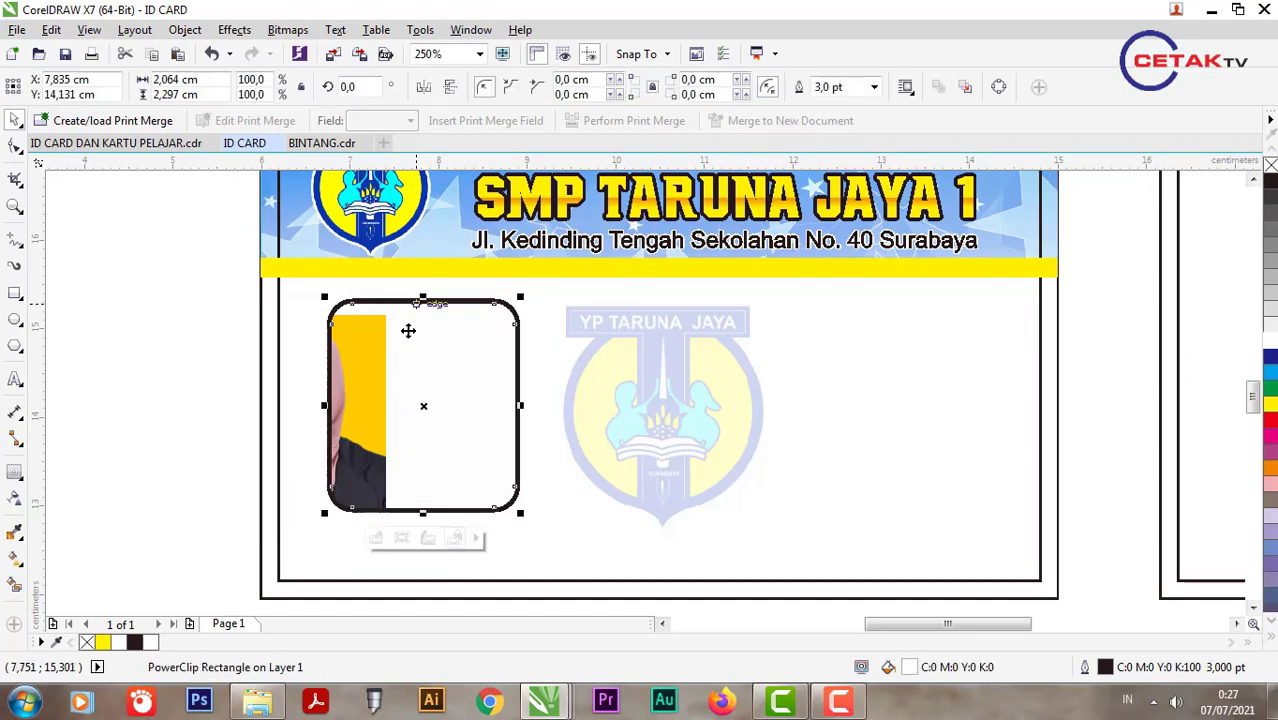
left_click(374, 534)
left_click_drag(348, 432, 458, 415)
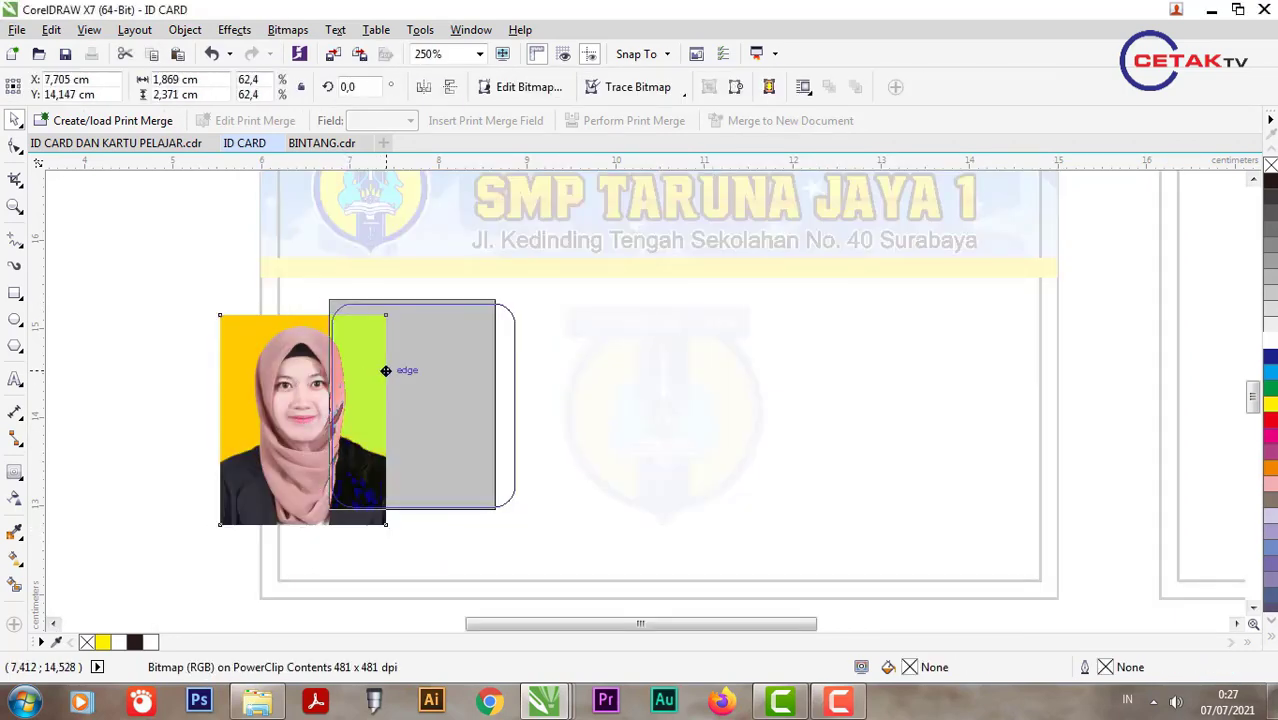
left_click_drag(499, 518, 522, 545)
Step: Fine-tune the photo's position and size inside the frame and finish the PowerClip edit
scroll(428, 499, "up", 2)
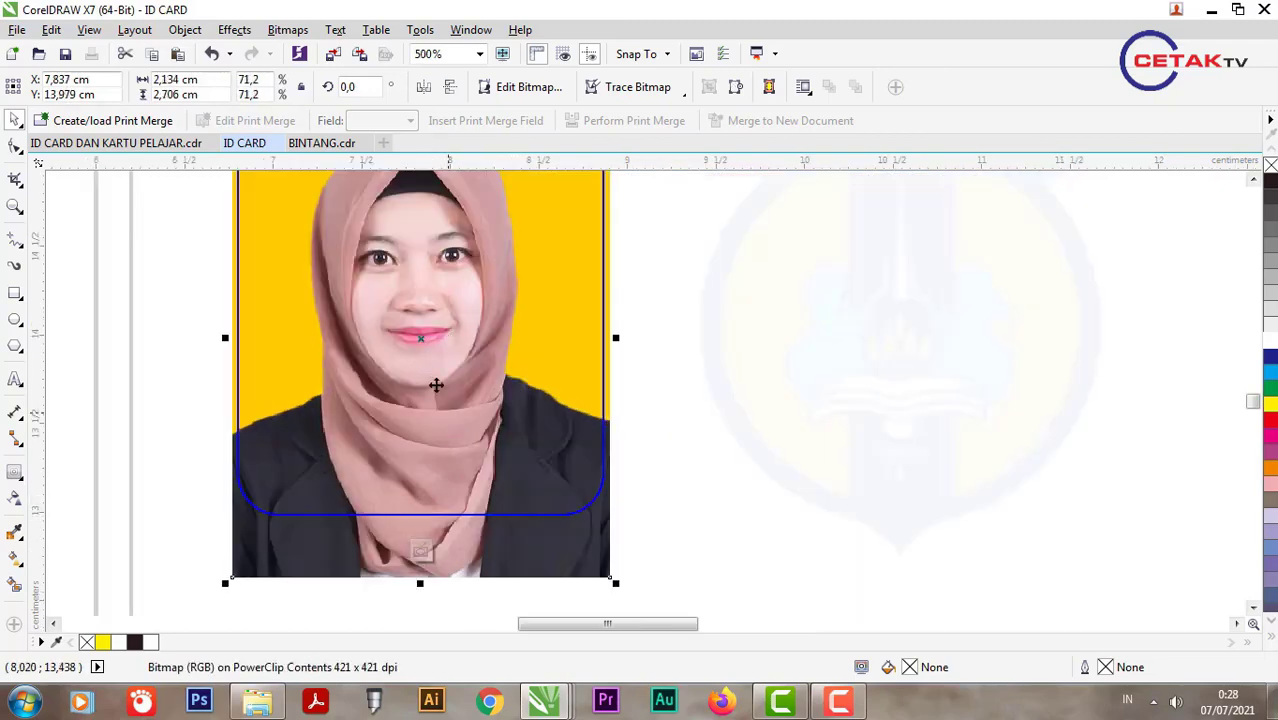
scroll(431, 379, "down", 2)
scroll(401, 227, "up", 2)
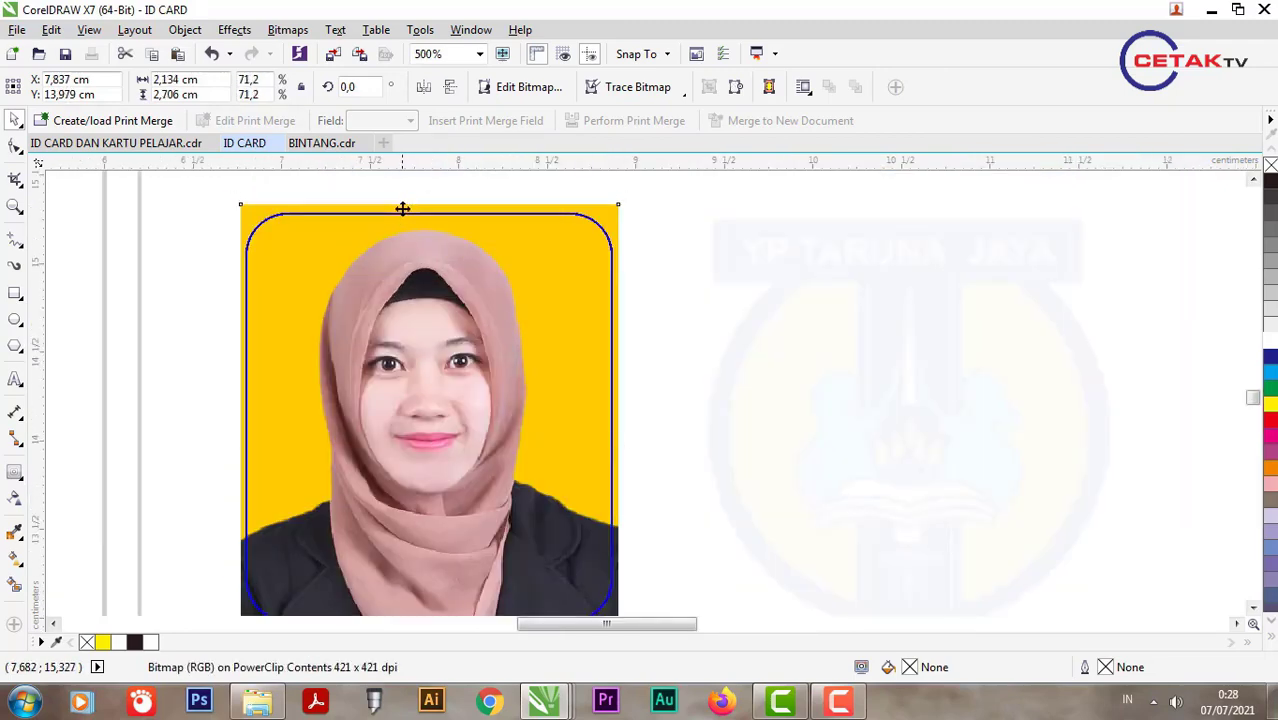
left_click_drag(402, 208, 402, 199)
scroll(422, 225, "down", 2)
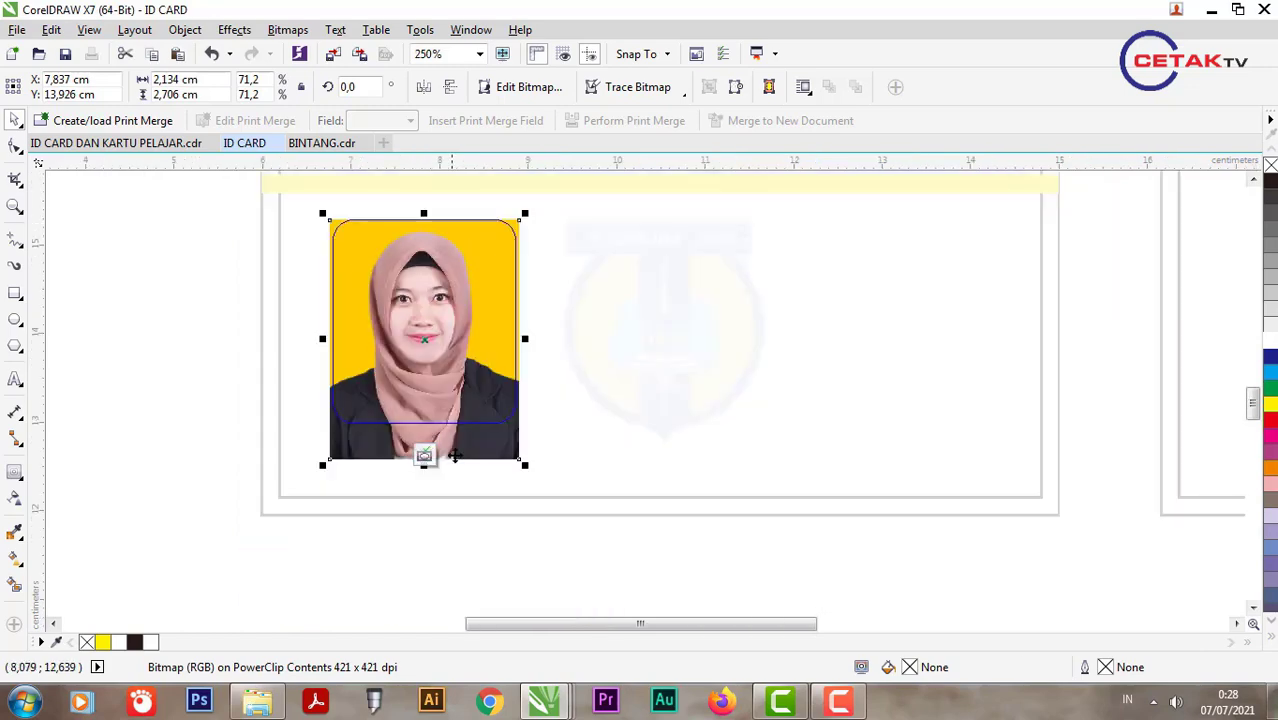
scroll(505, 465, "up", 2)
left_click_drag(541, 460, 532, 451)
scroll(155, 451, "up", 2)
left_click_drag(155, 453, 168, 434)
scroll(503, 483, "up", 5)
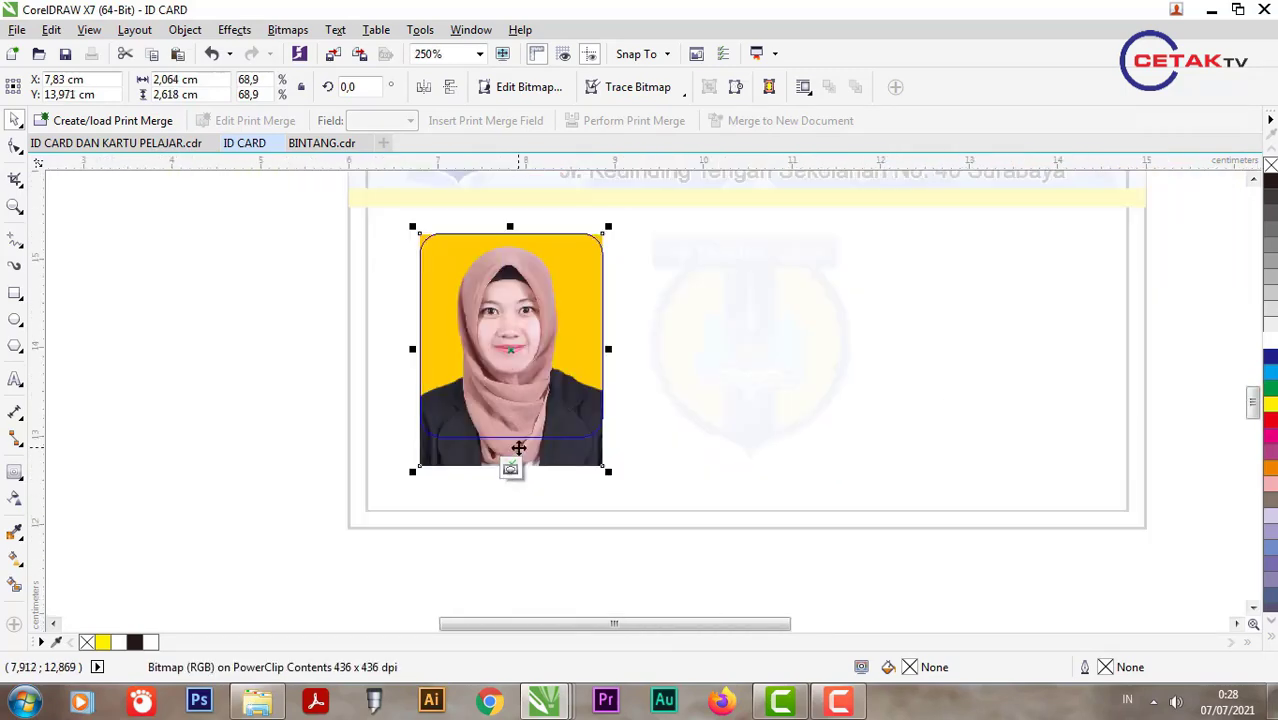
left_click(512, 468)
scroll(307, 412, "down", 2)
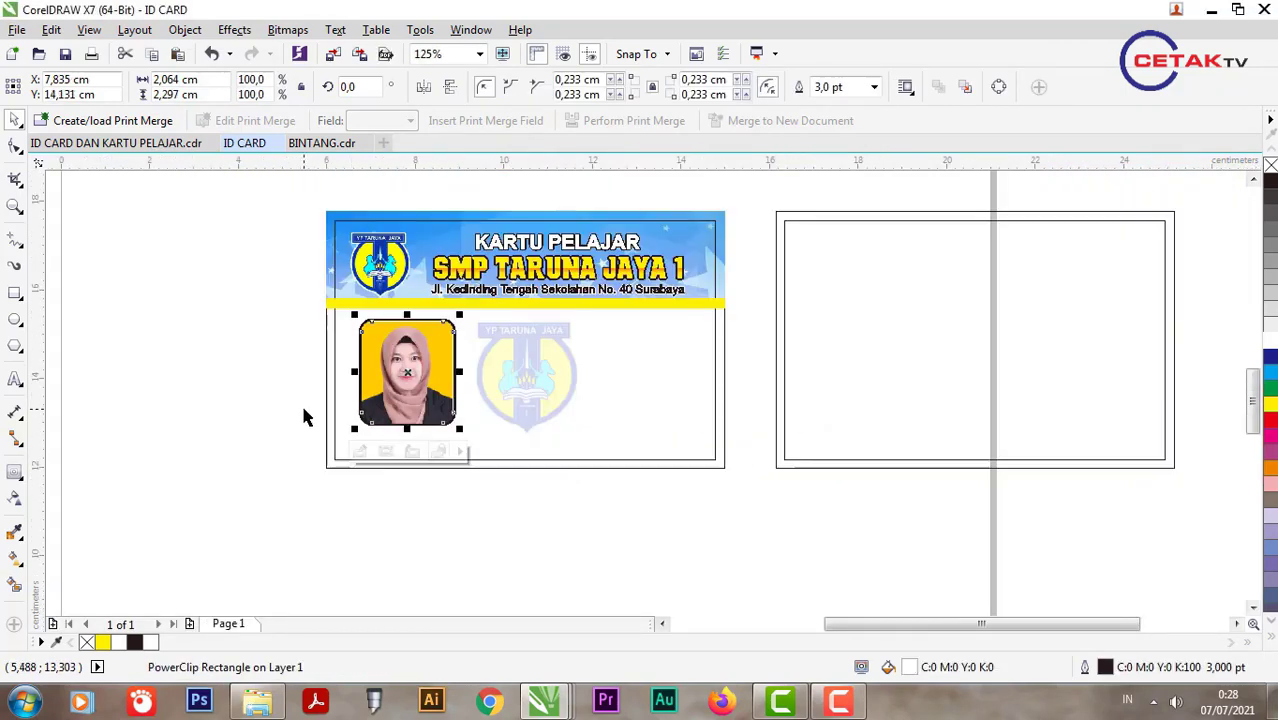
Step: Place a copy of the address text beside the framed photo
left_click(305, 413)
left_click(445, 350)
scroll(476, 345, "up", 2)
scroll(405, 341, "down", 2)
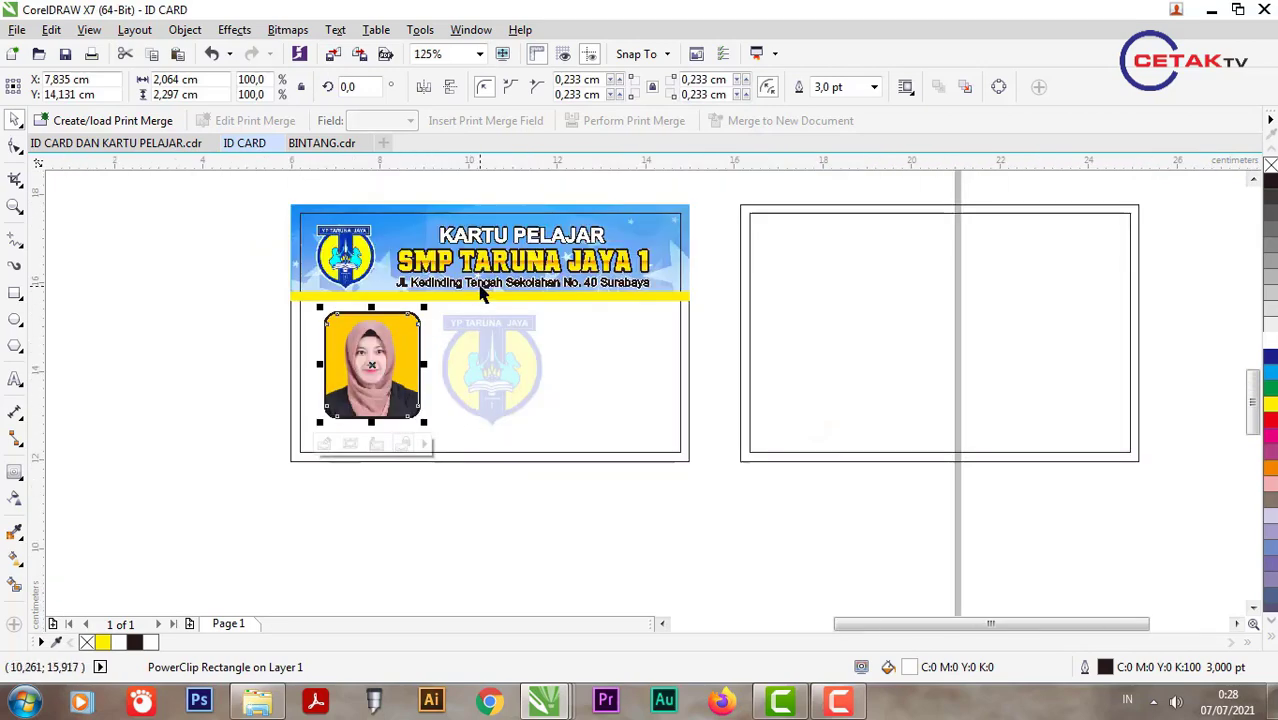
scroll(477, 304, "up", 2)
left_click(505, 279)
left_click_drag(505, 279, 575, 367)
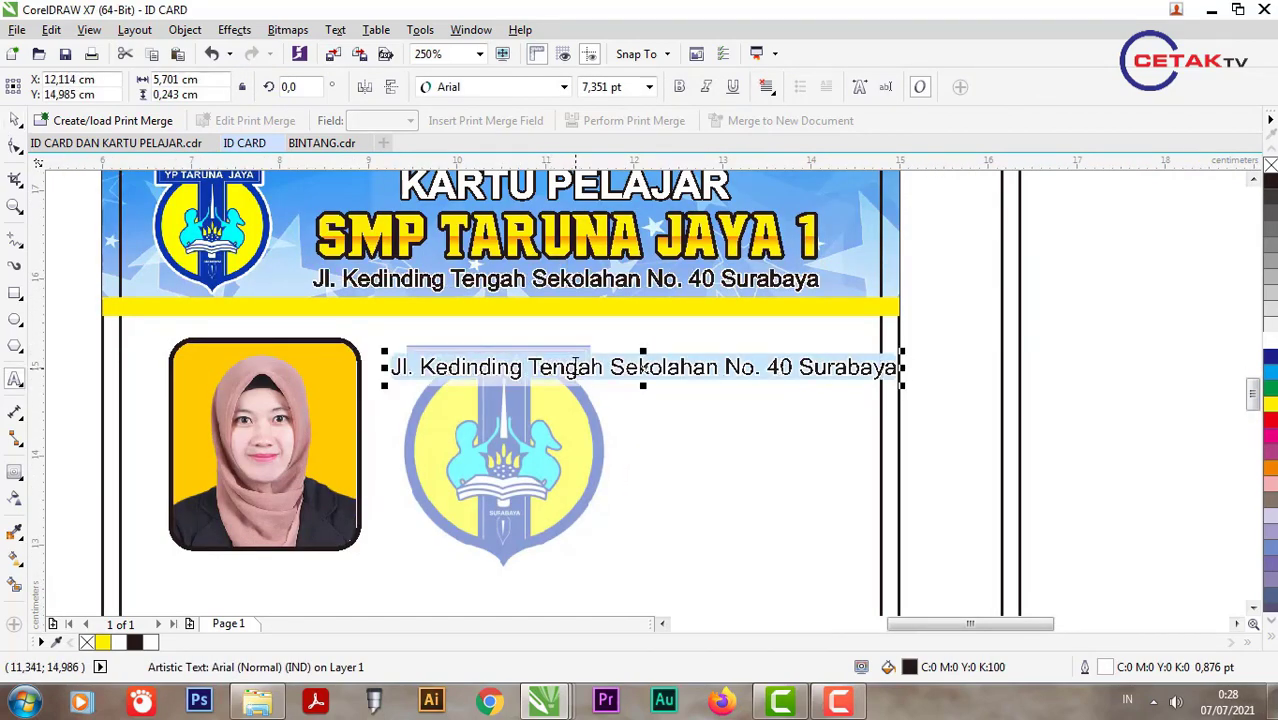
Step: Replace the copy's text with the four lines NAMA, TTL, NIS and ALAMAT
left_click(575, 367)
key("ctrl+a")
type("NAMA")
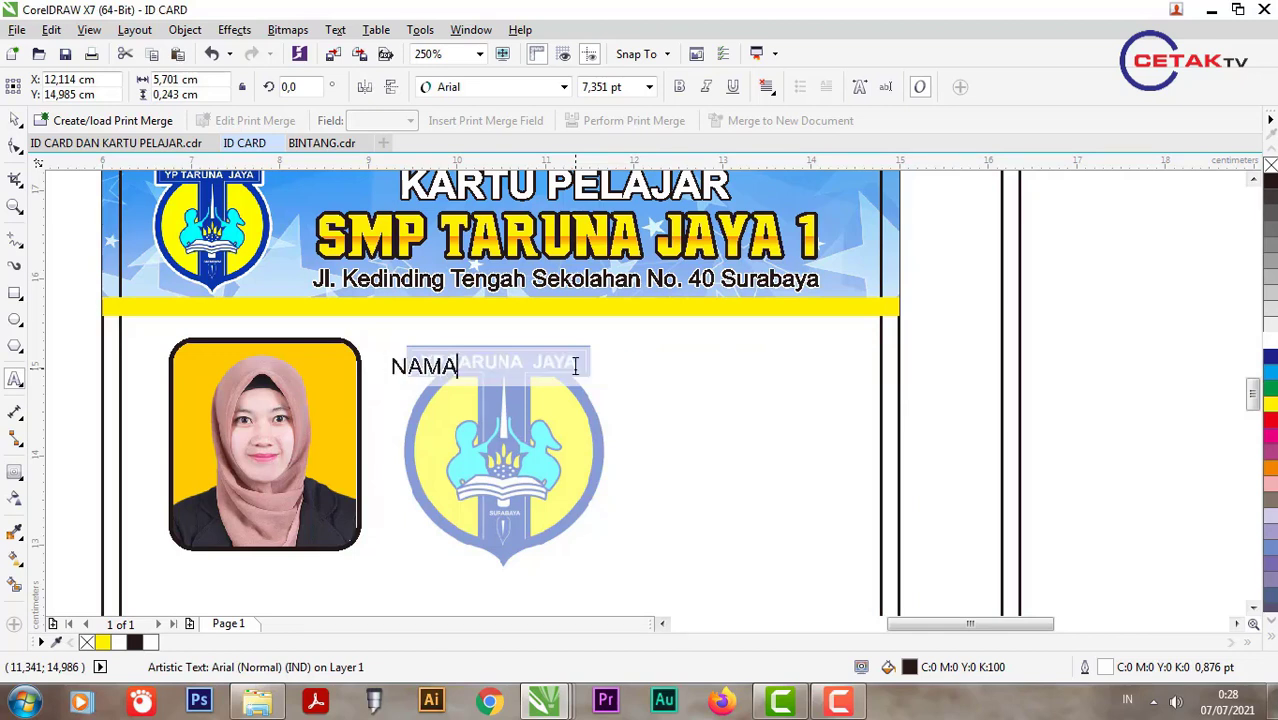
key("Return")
type("T")
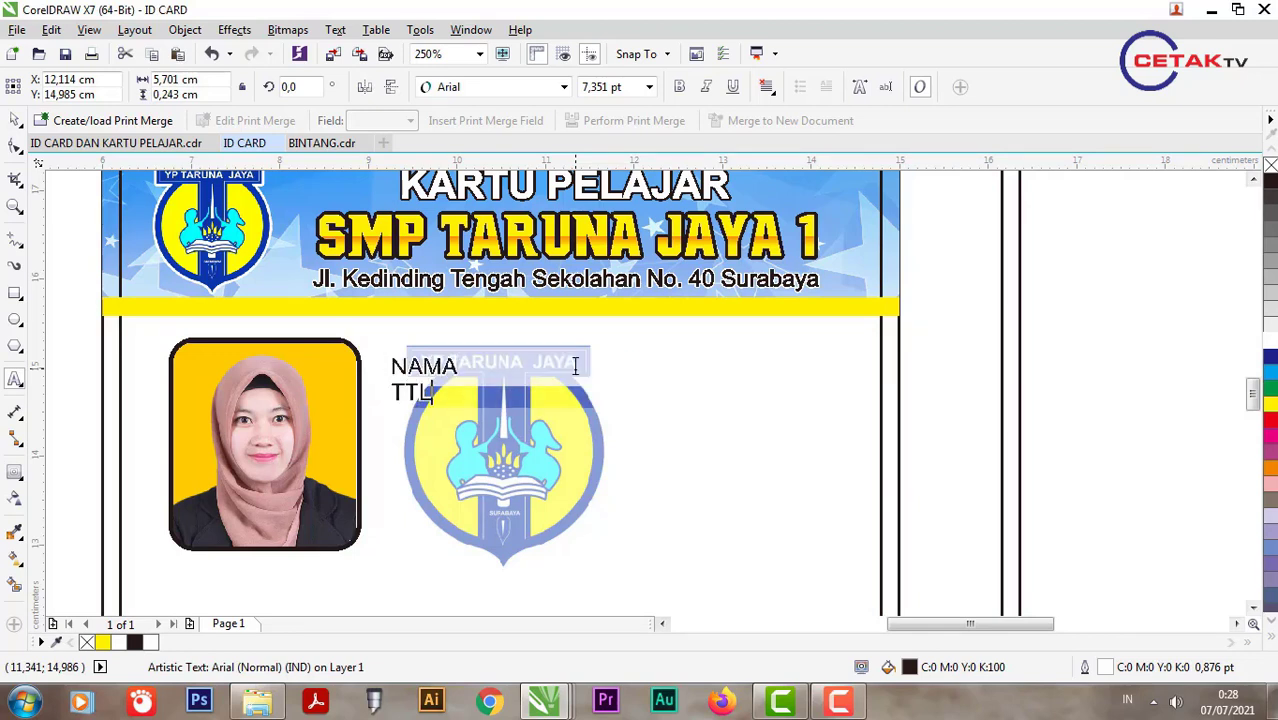
type("TL")
key("Return")
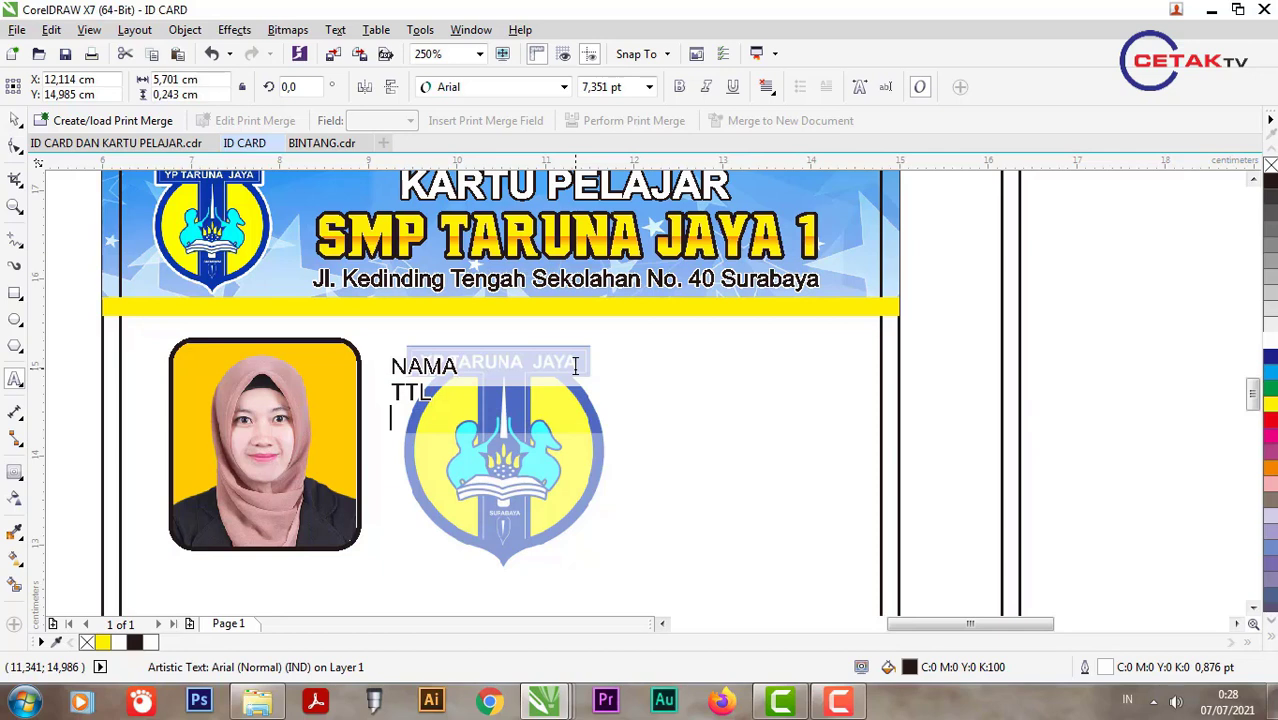
type("NIS")
key("Return")
type("ALAMAT")
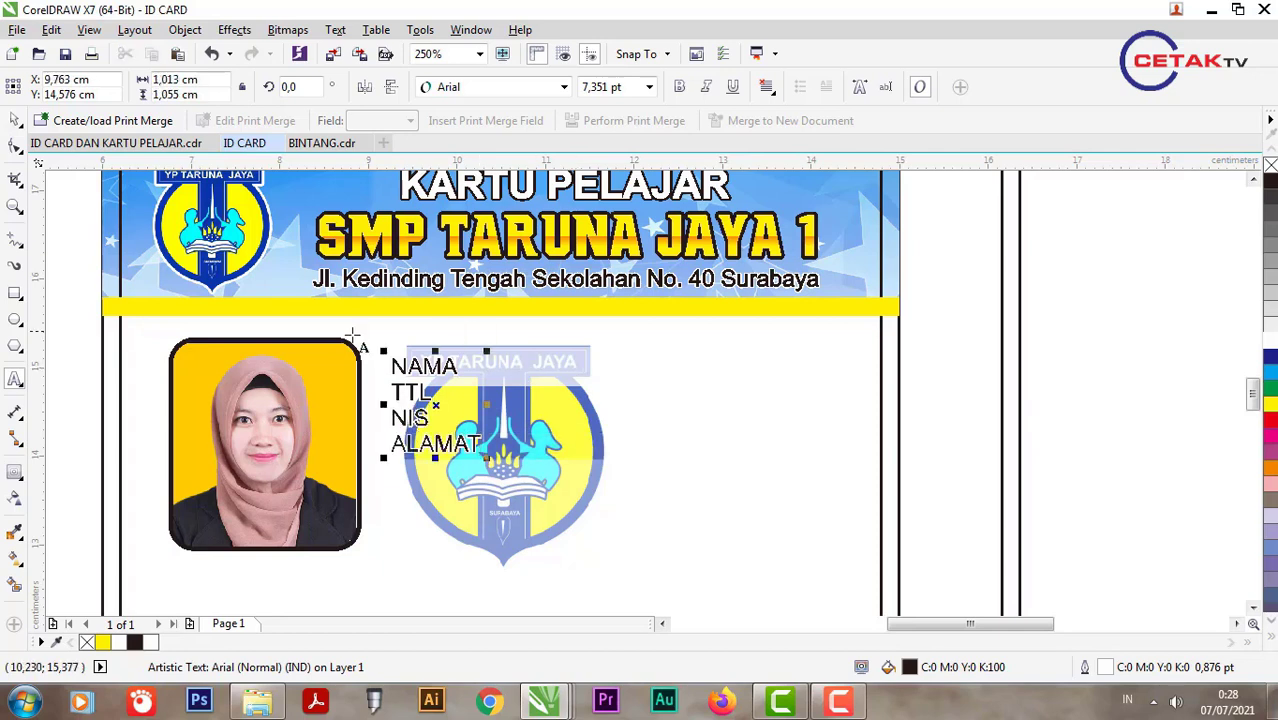
key("ctrl+space")
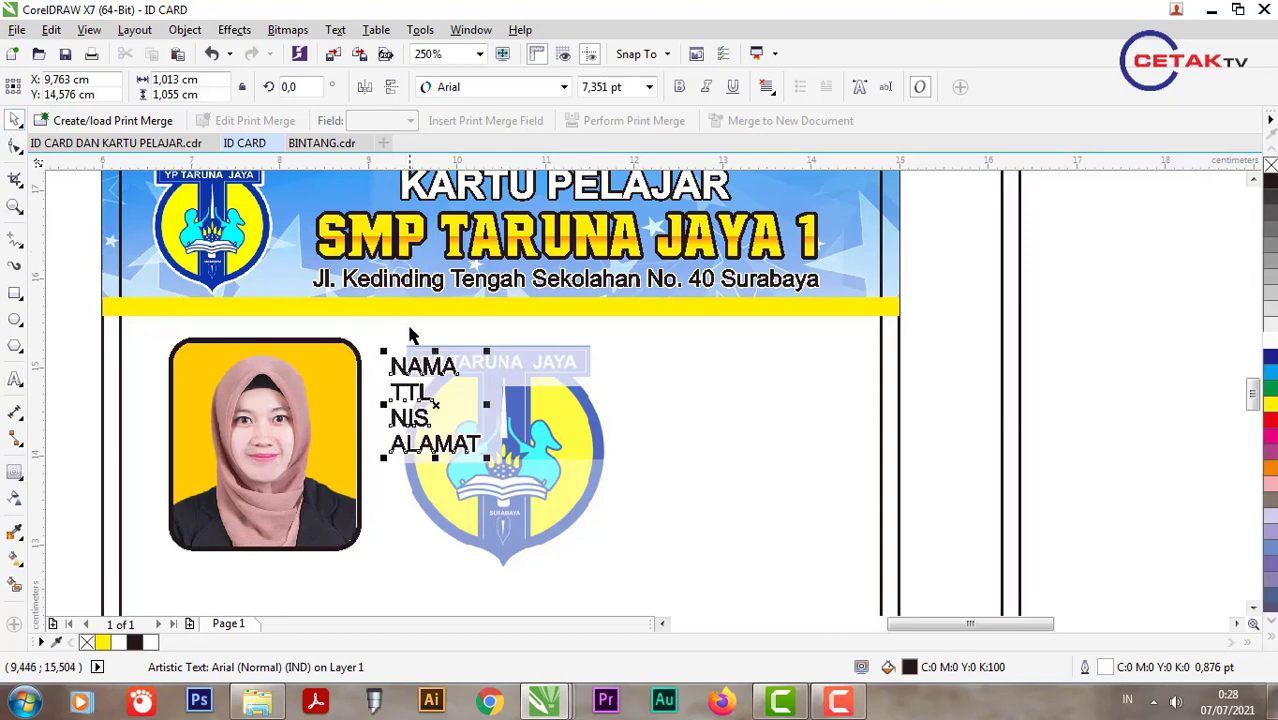
Step: Apply Title Case to the whole label block
double_click(440, 370)
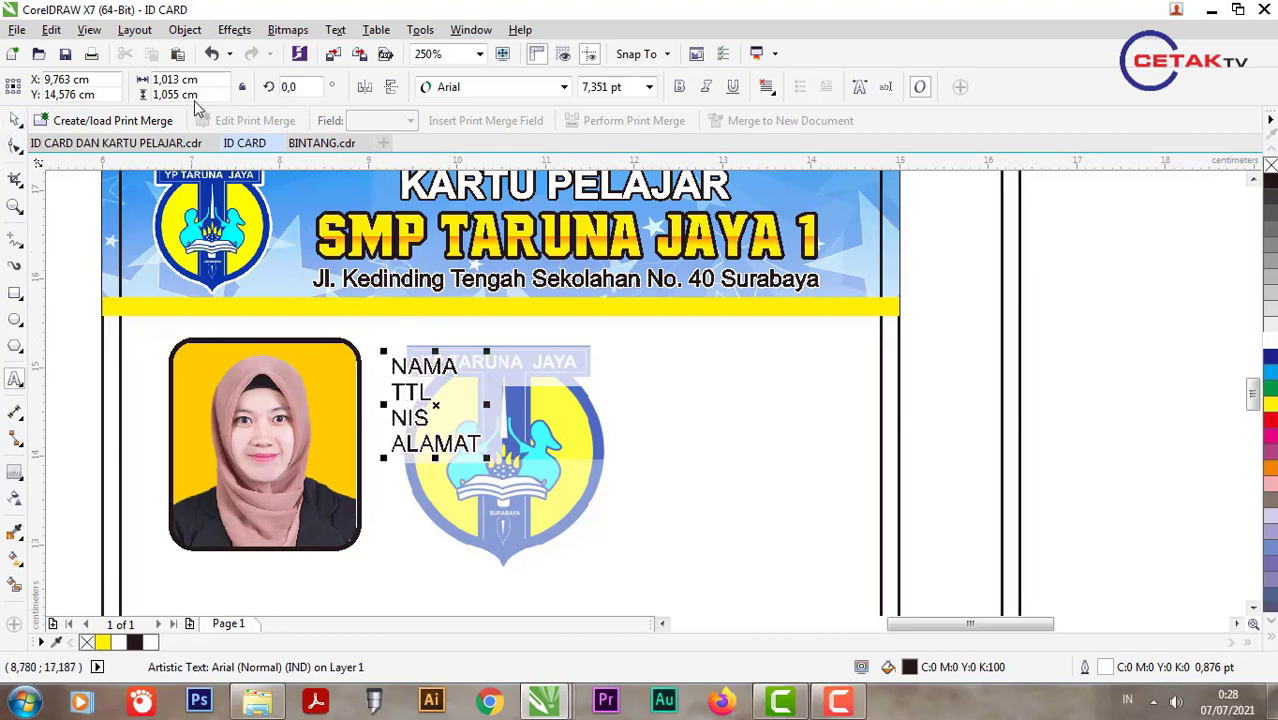
left_click(15, 120)
left_click(335, 29)
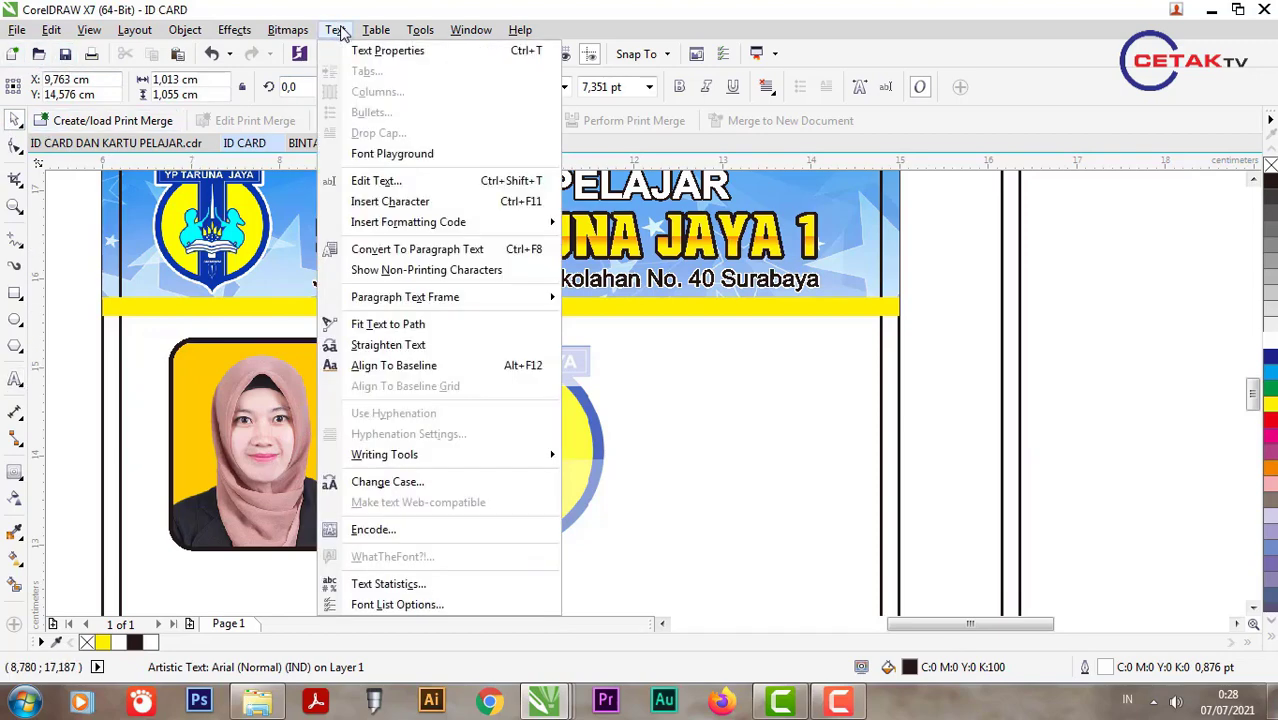
left_click(400, 481)
left_click(550, 353)
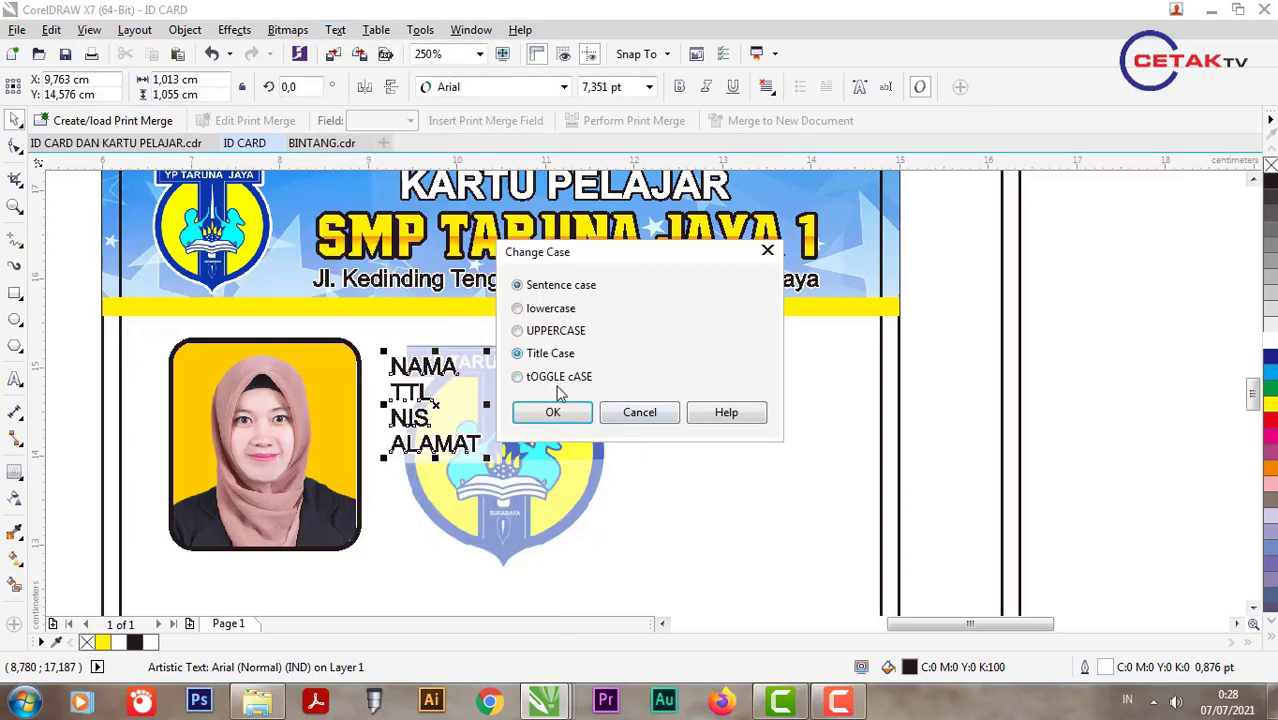
left_click(553, 412)
Step: Change Ttl and Nis back to UPPERCASE
double_click(425, 418)
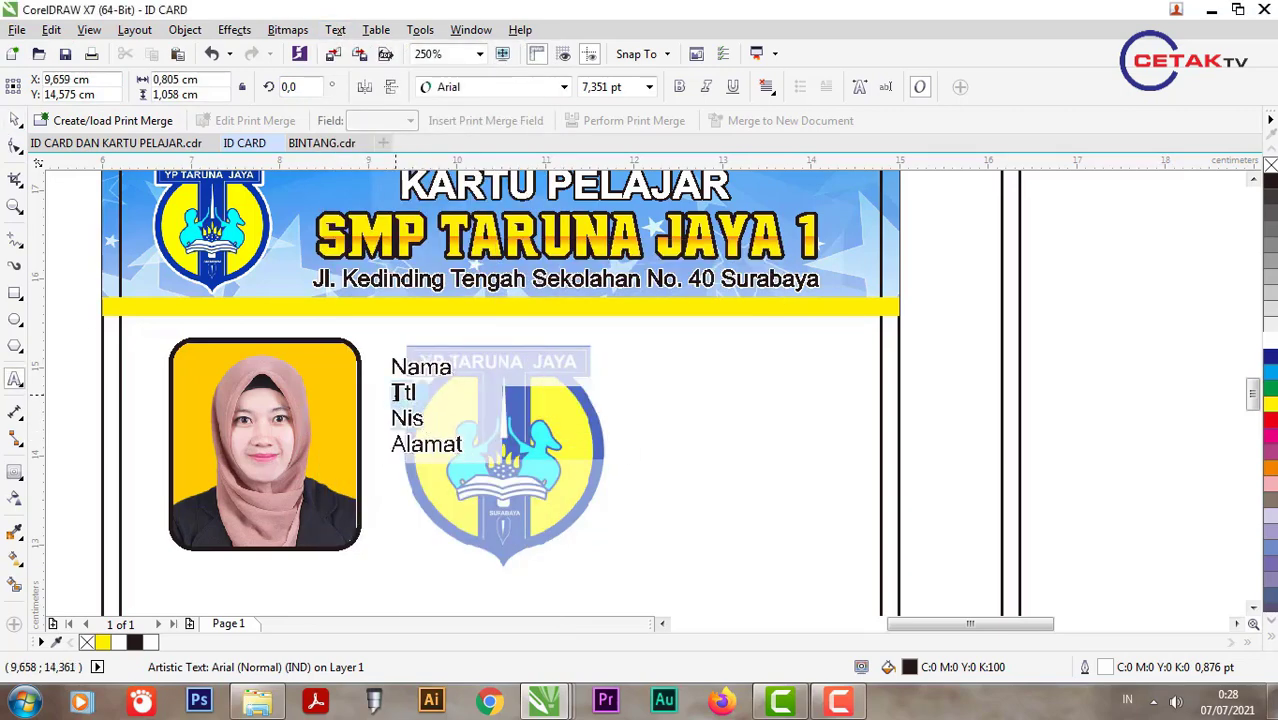
left_click(335, 29)
left_click(442, 483)
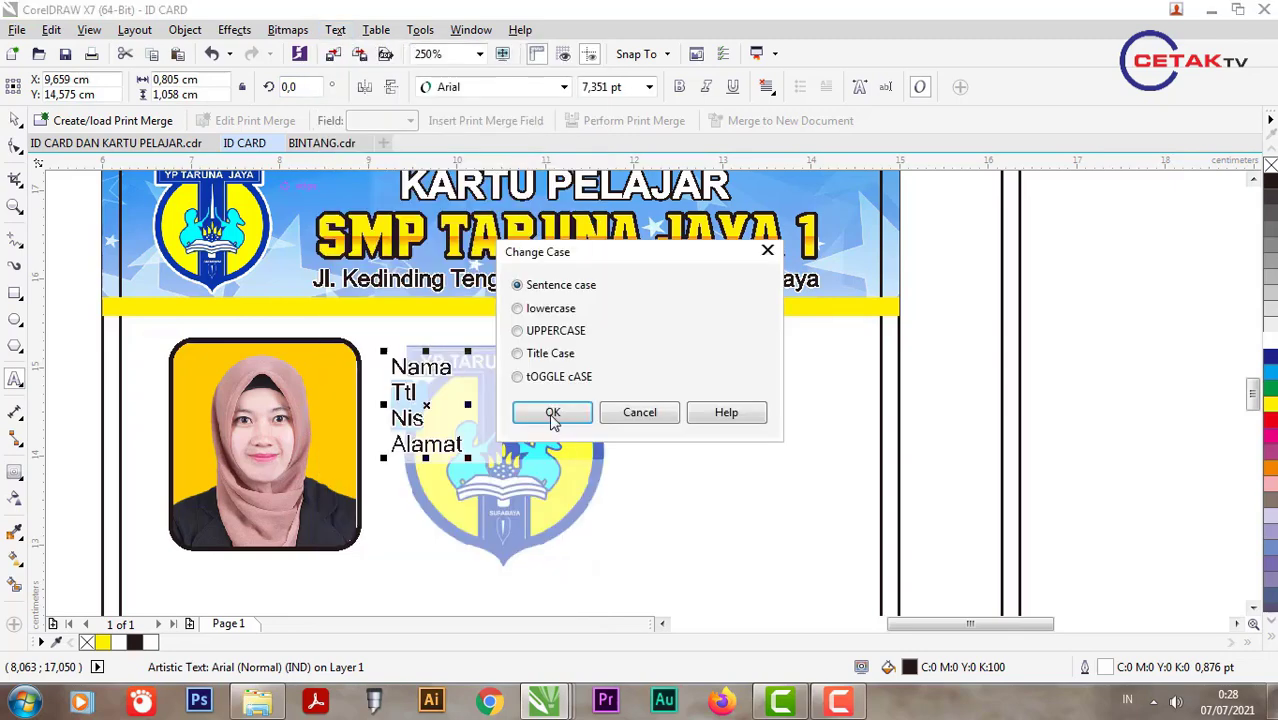
left_click(543, 330)
left_click(553, 414)
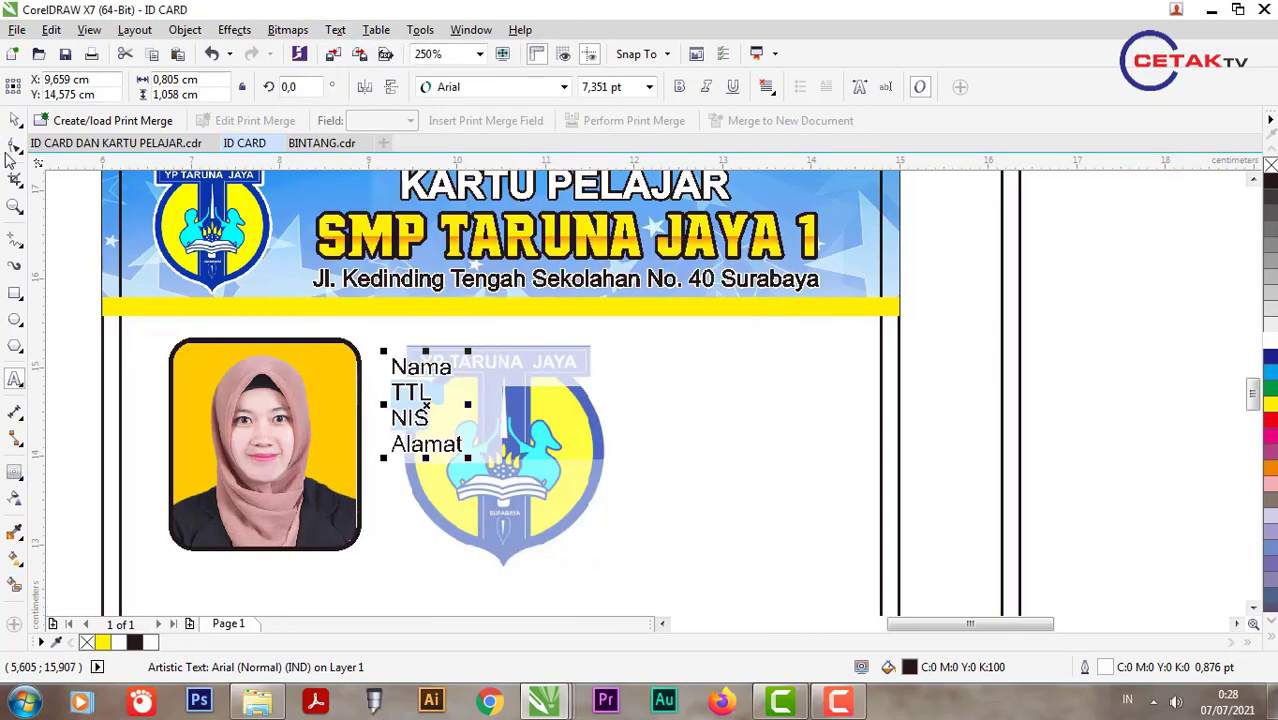
scroll(440, 345, "down", 2)
scroll(440, 320, "up", 2)
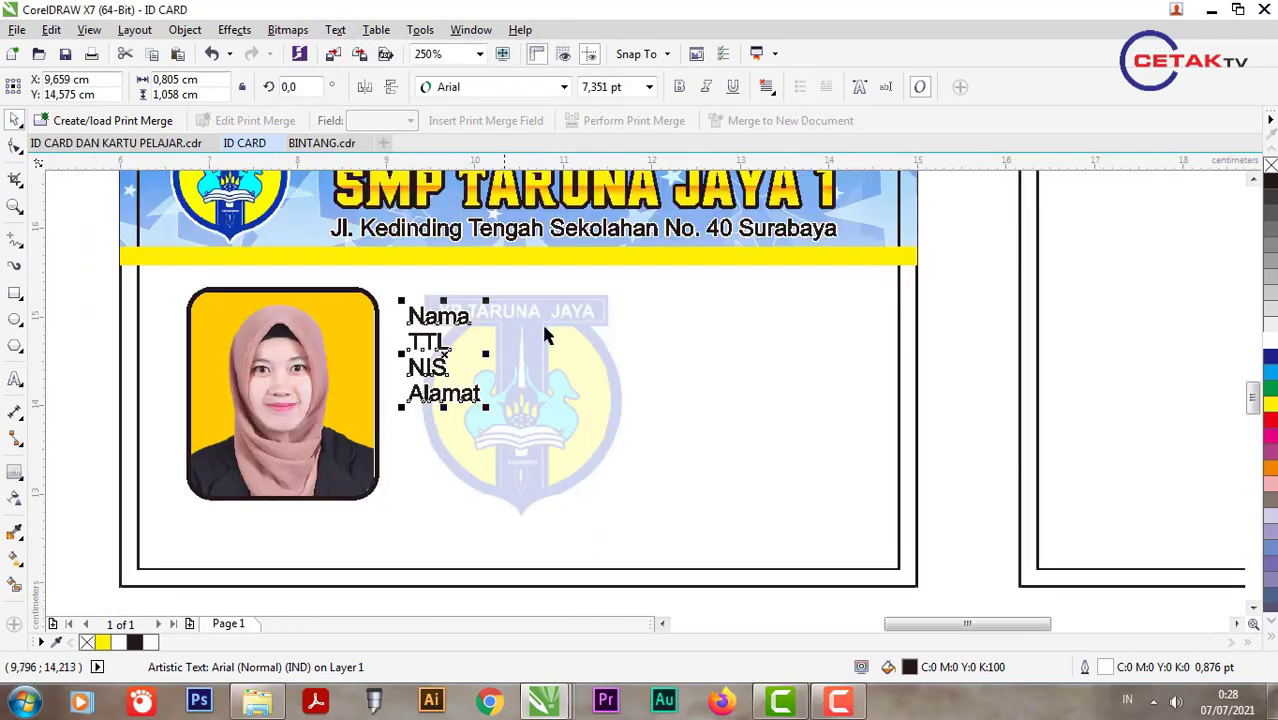
Step: Set the labels to 7 pt, widen their line spacing and shift them slightly right
left_click(630, 88)
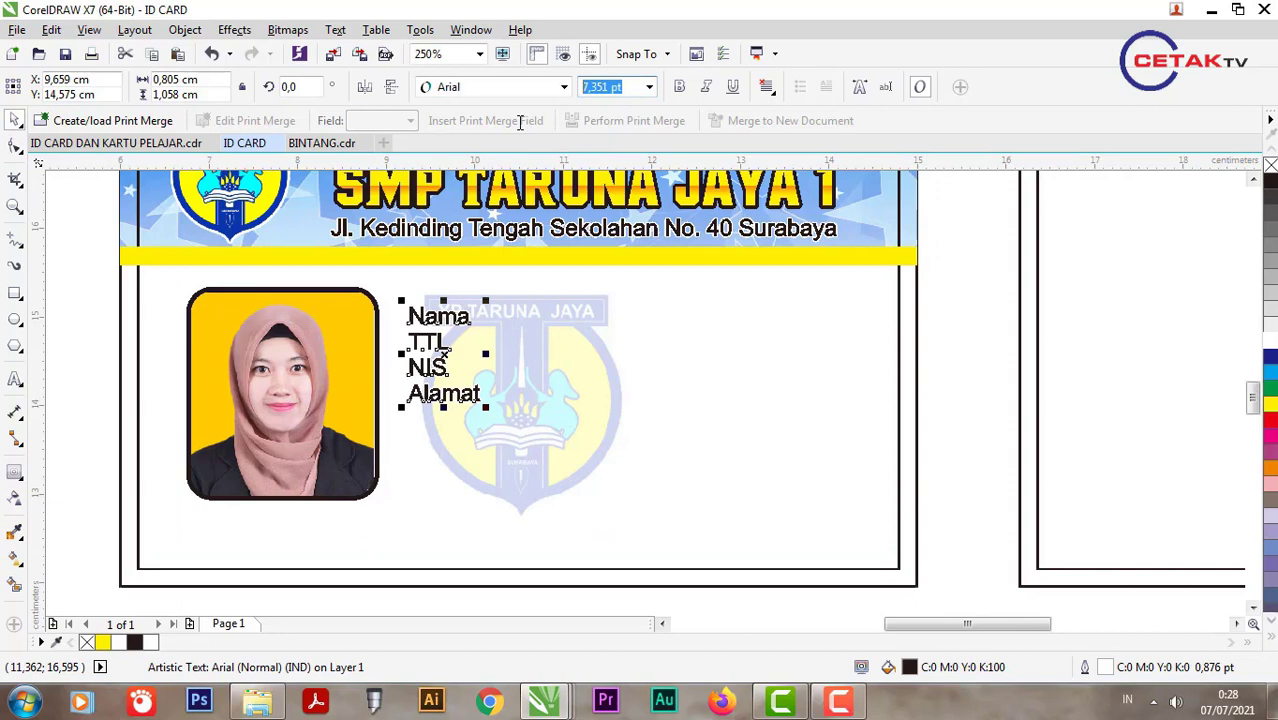
type("7")
key("Return")
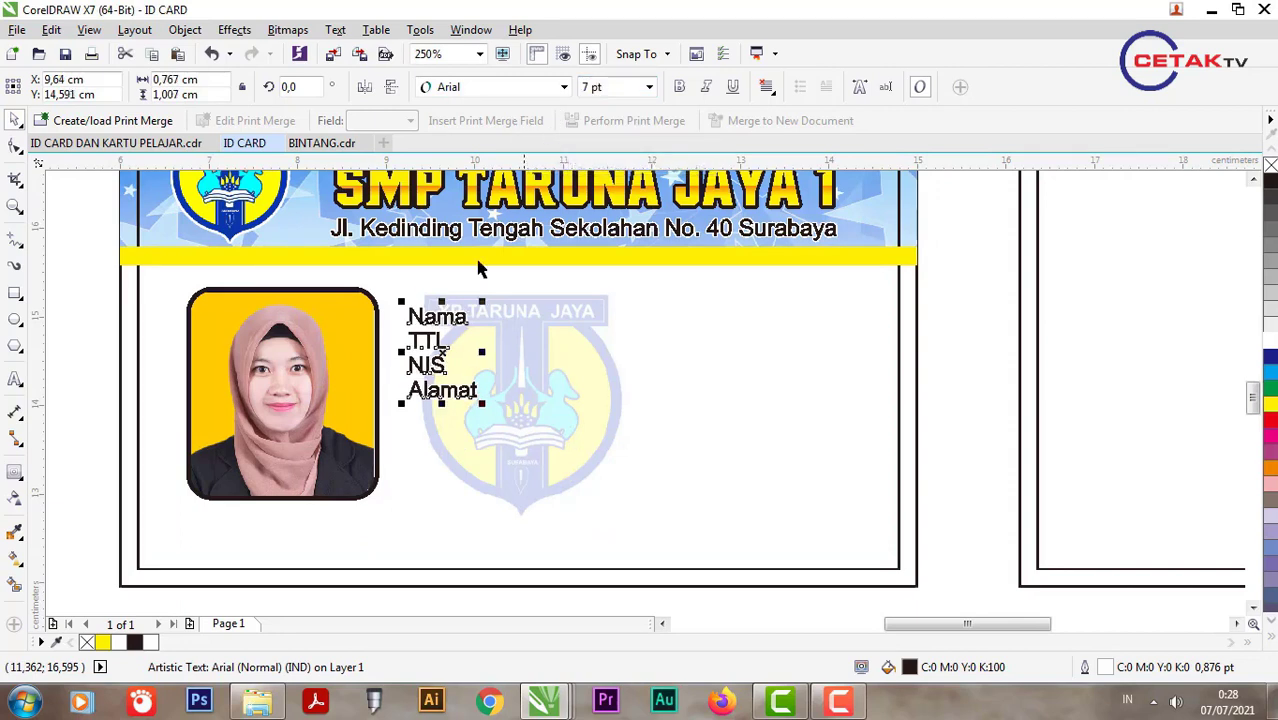
left_click(15, 145)
left_click_drag(400, 400, 402, 445)
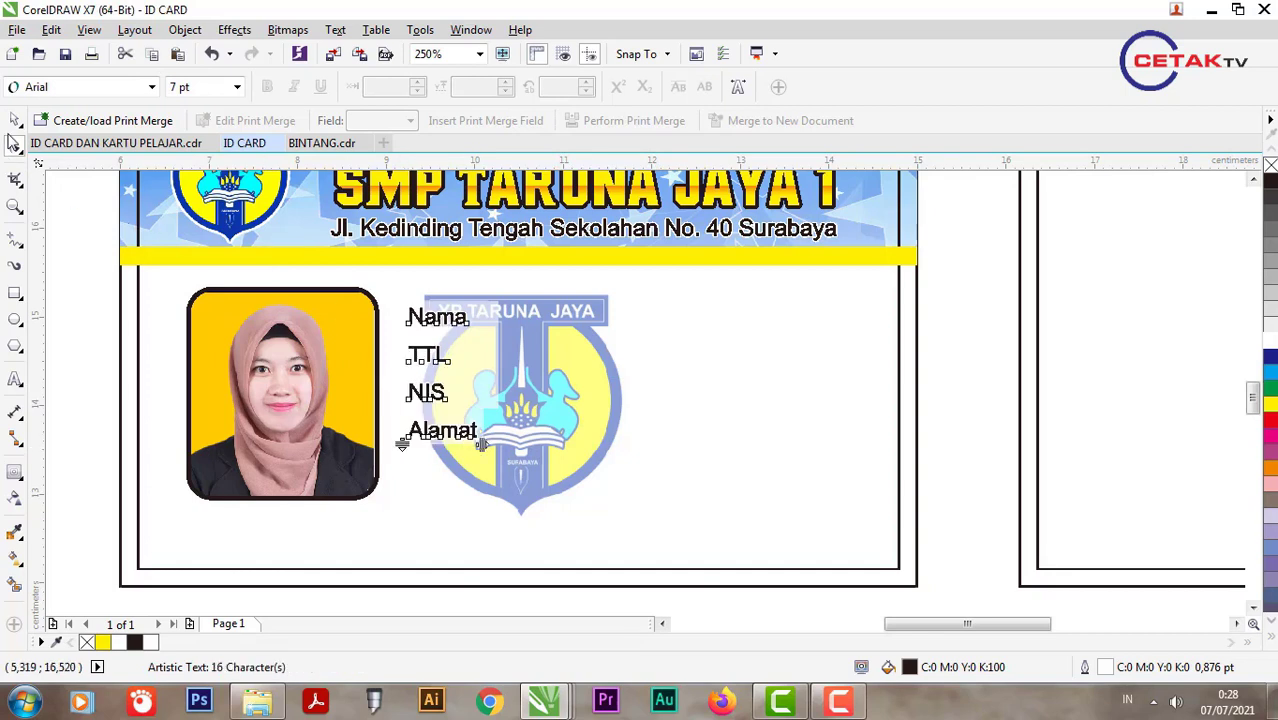
key("space")
left_click_drag(412, 352, 431, 354)
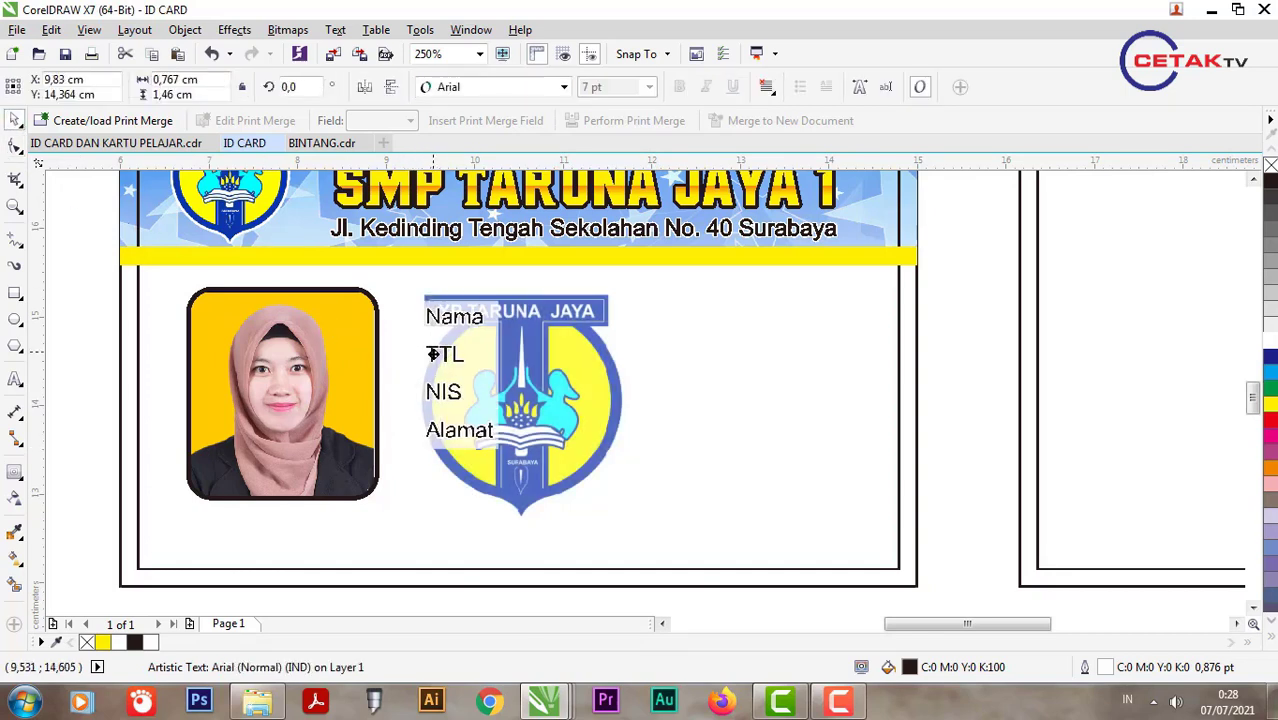
Step: Shrink the faint school logo around its centre
left_click(565, 360)
scroll(564, 370, "down", 1)
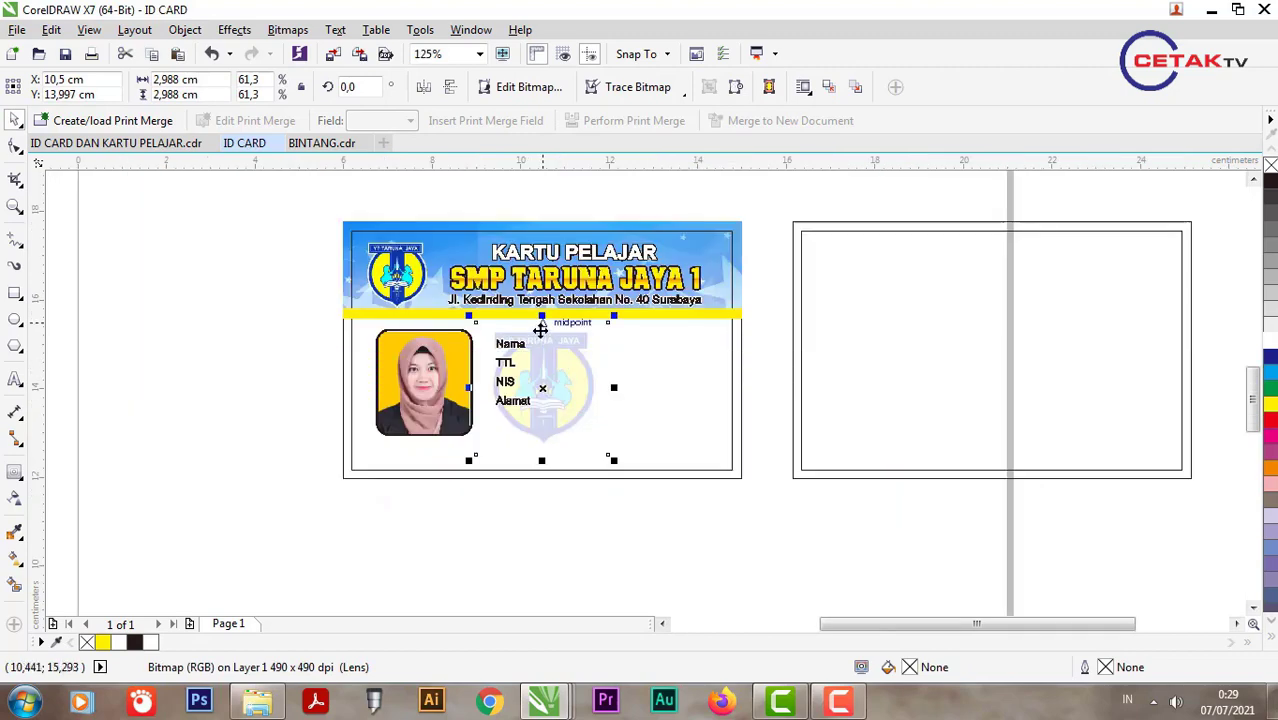
scroll(540, 330, "up", 1)
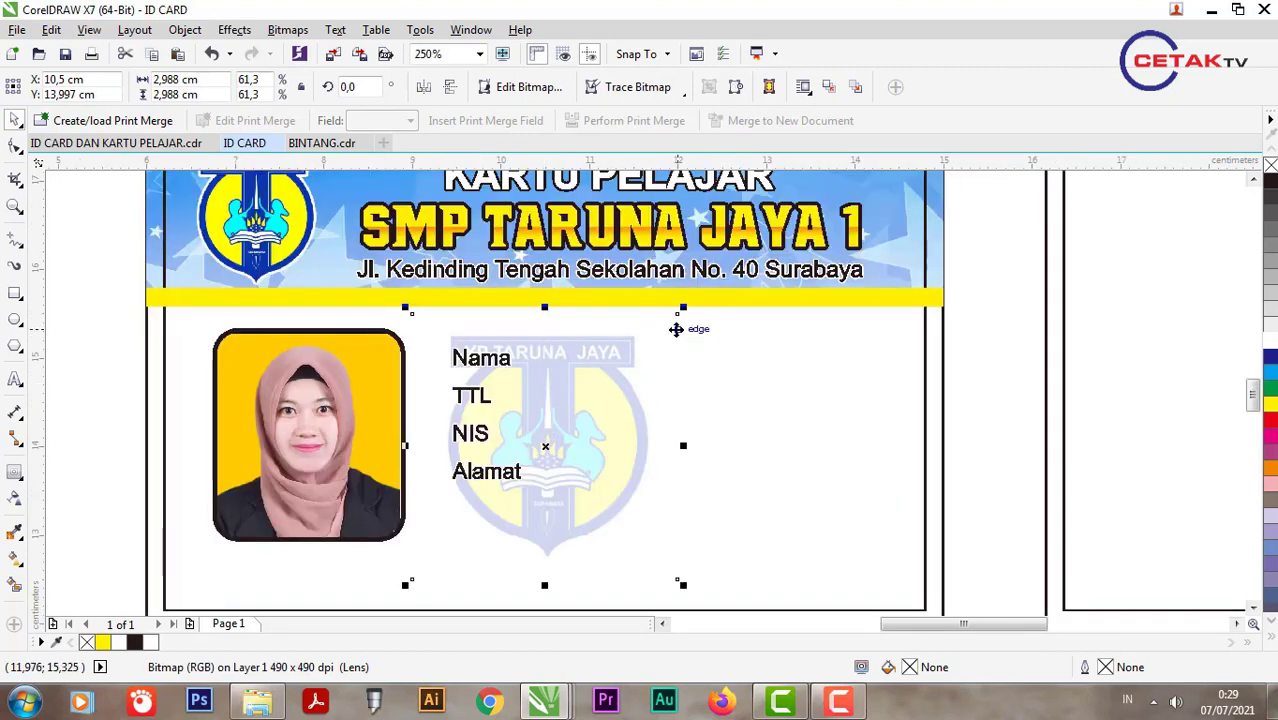
left_click_drag(683, 308, 626, 340)
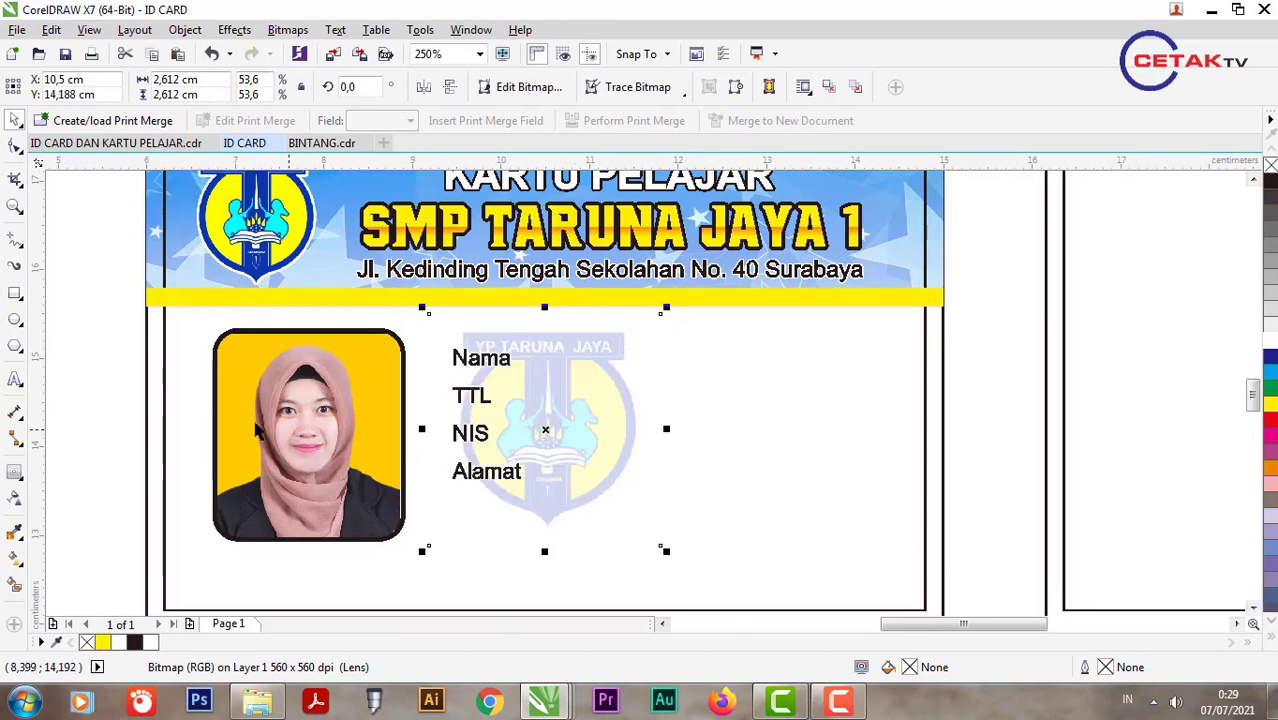
Step: Drop a copy of the label block further to the right, keeping the original
left_click(499, 371)
left_click_drag(499, 371, 598, 367)
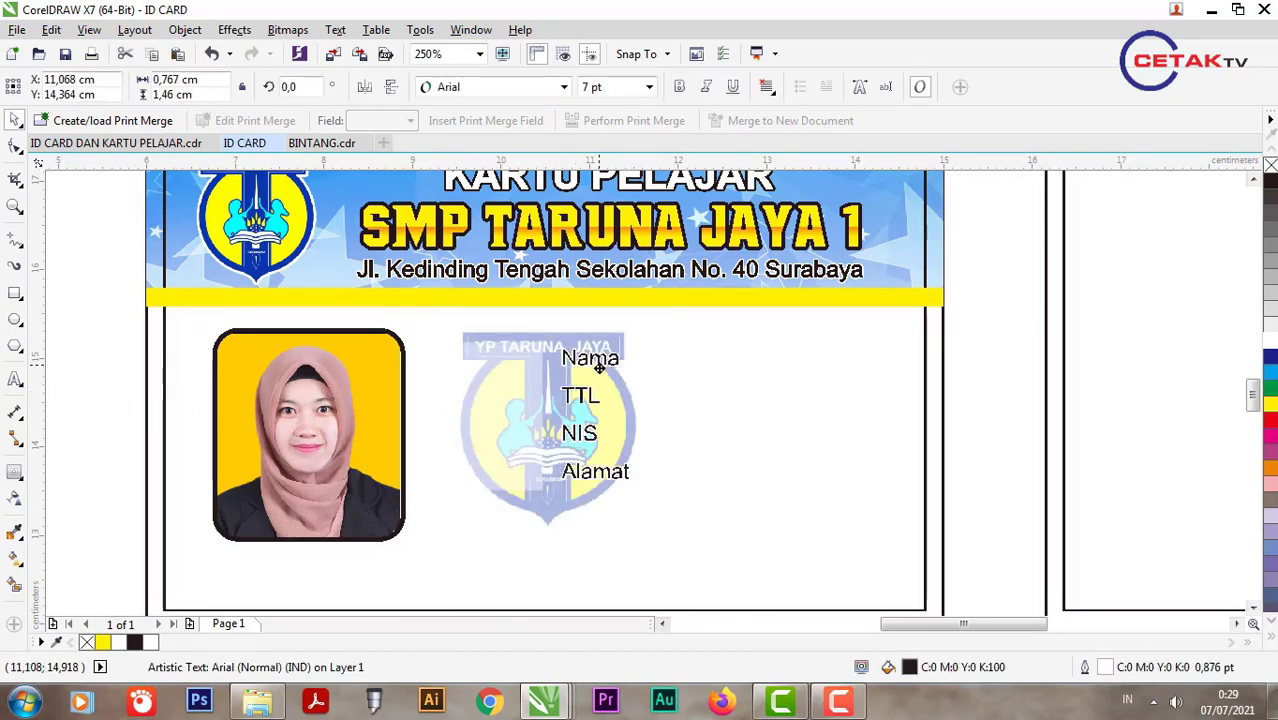
right_click(598, 367)
Step: Replace the copied labels with a colon and the student's name, correcting its spelling
double_click(596, 366)
key("ctrl+a")
type(":")
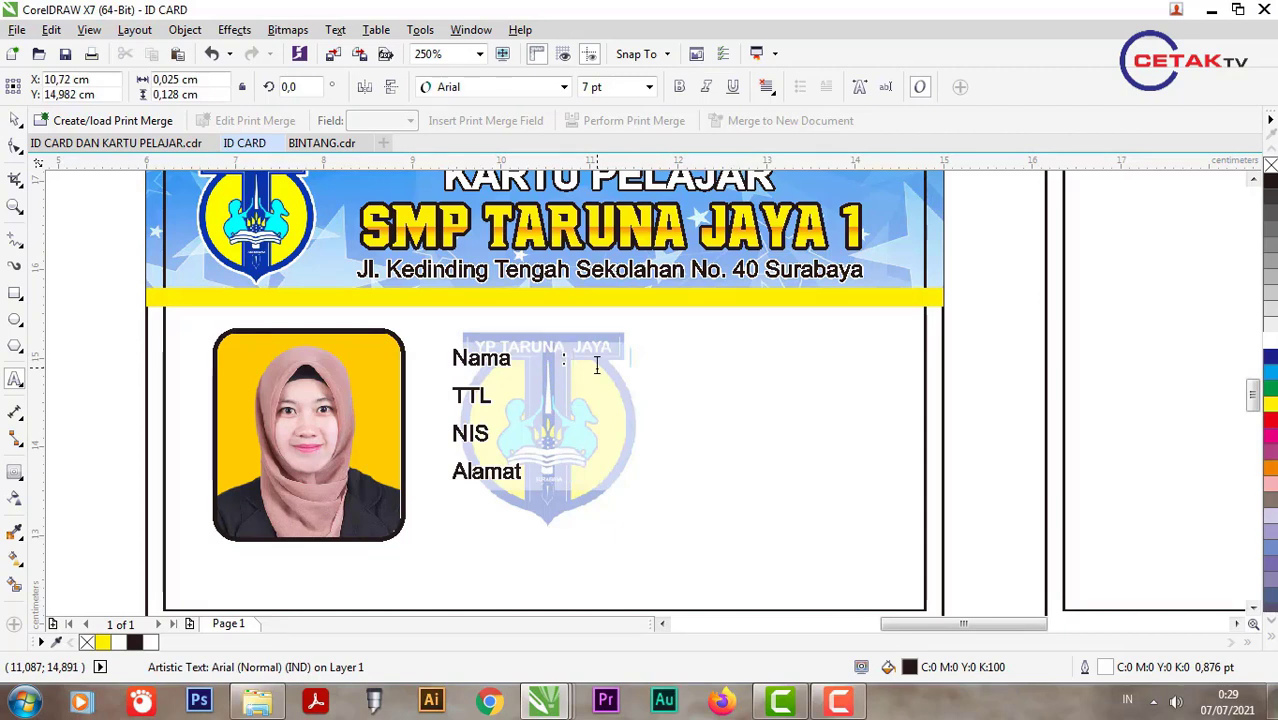
type(" m")
key("BackSpace")
key("BackSpace")
key("BackSpace")
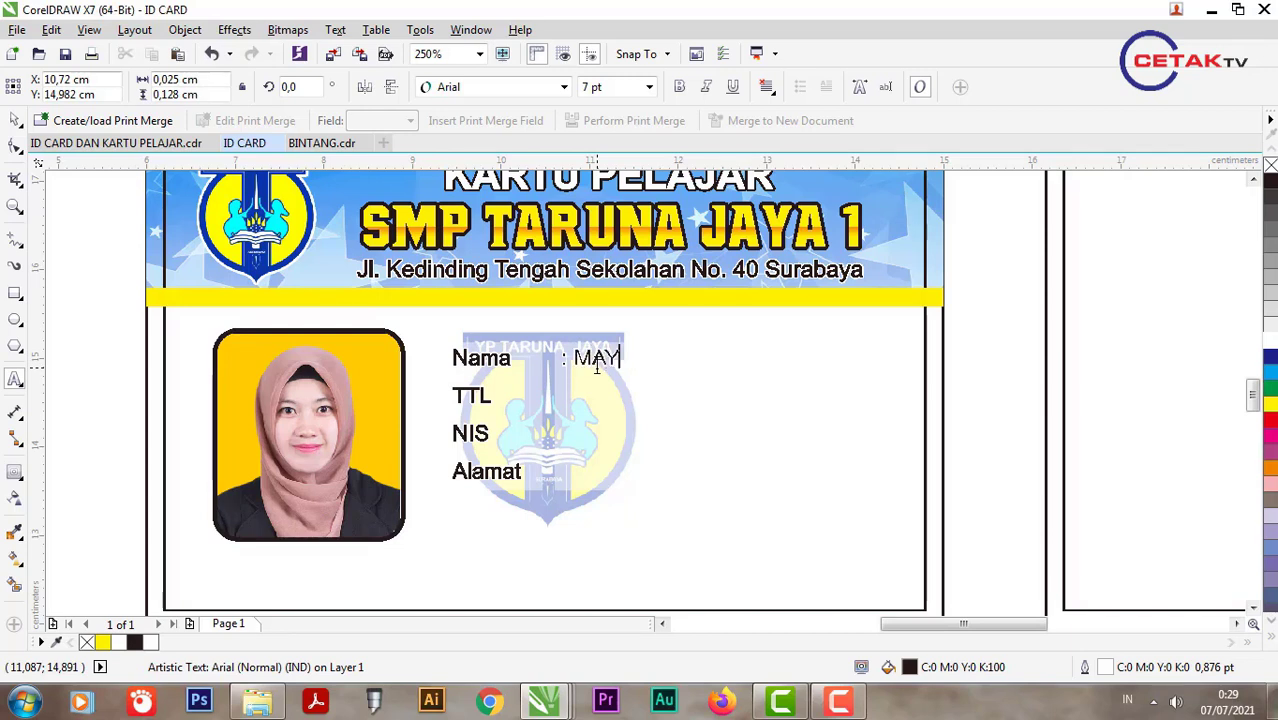
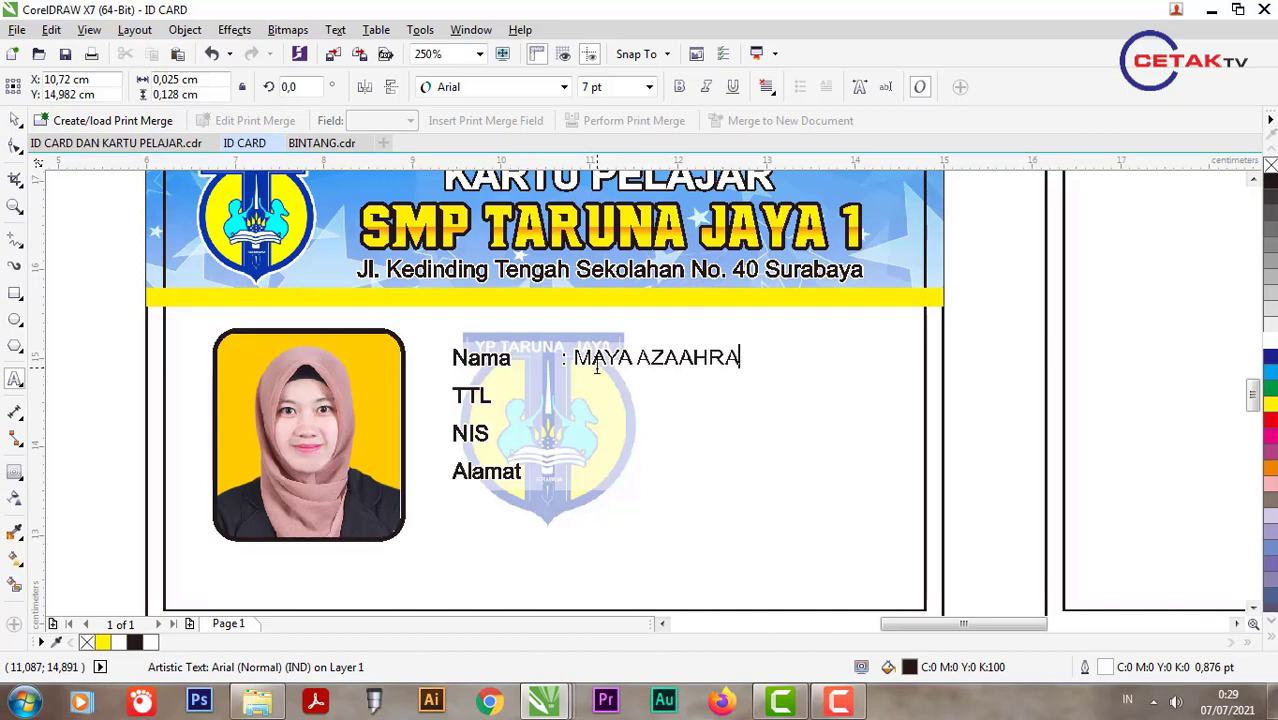
left_click(679, 357)
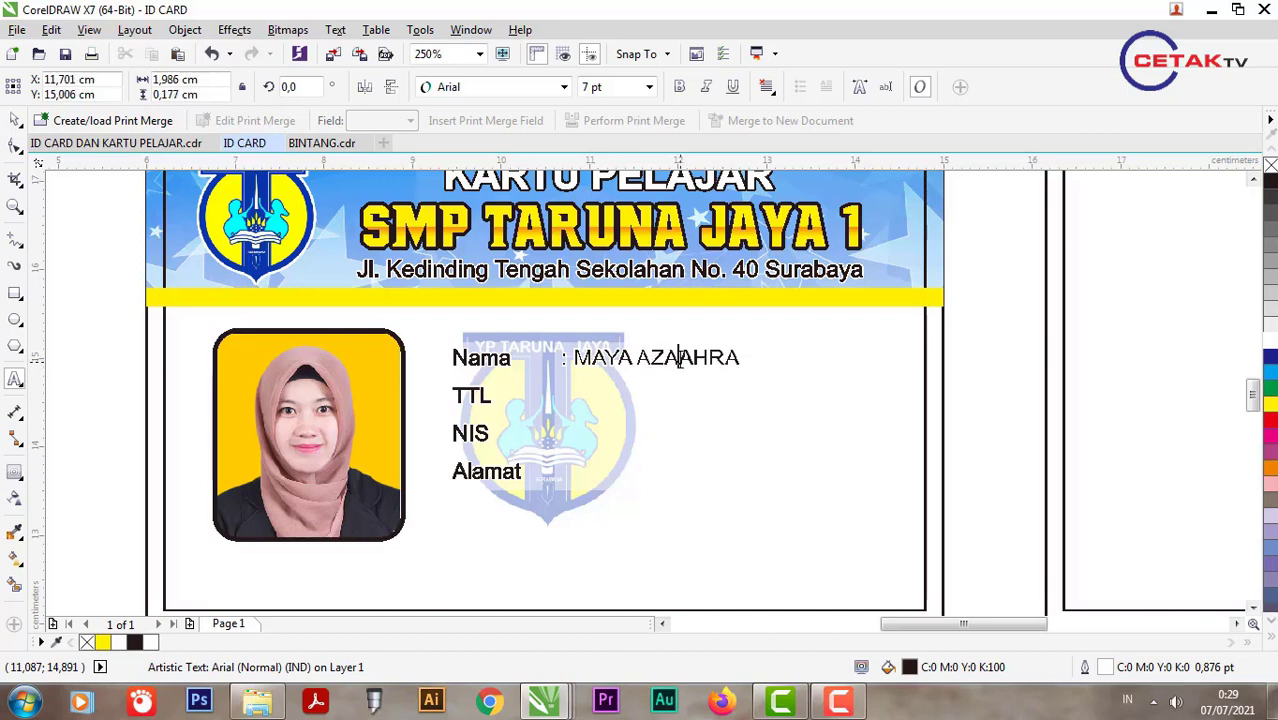
key("BackSpace")
type("Z")
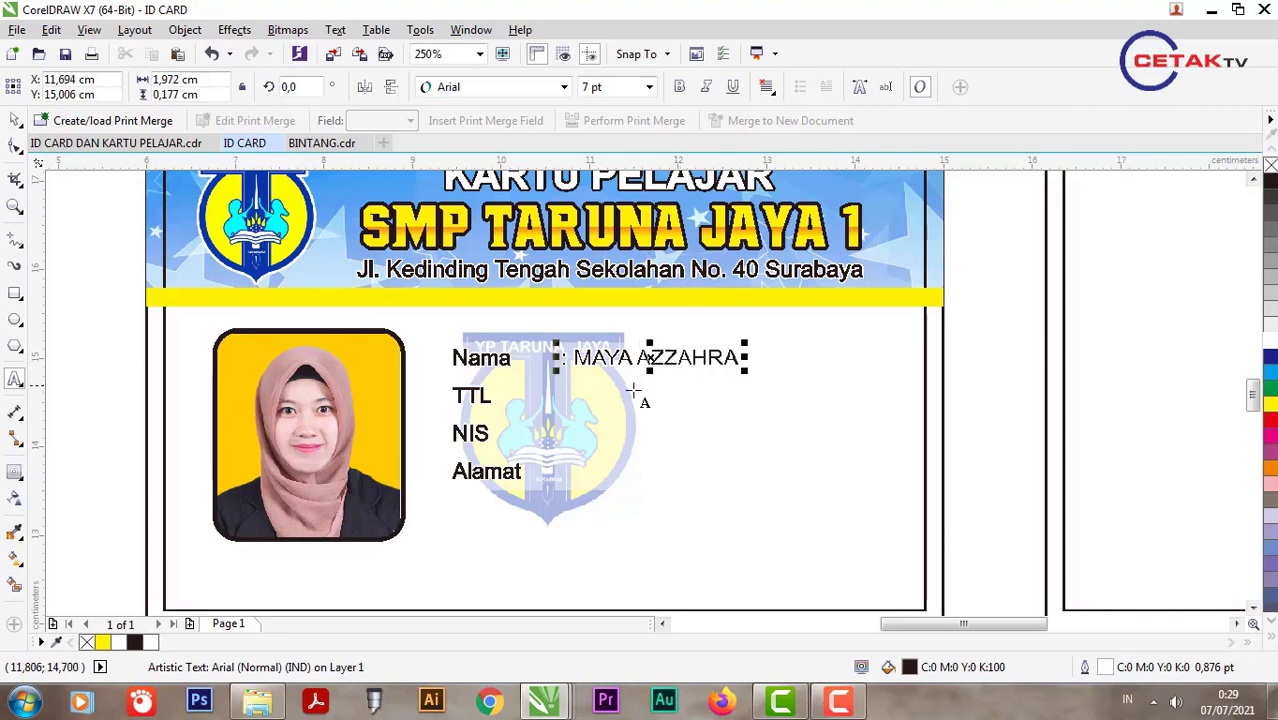
left_click(739, 358)
Step: Add colon-led lines for the birthplace and date of birth, NIS and the address
key("Return")
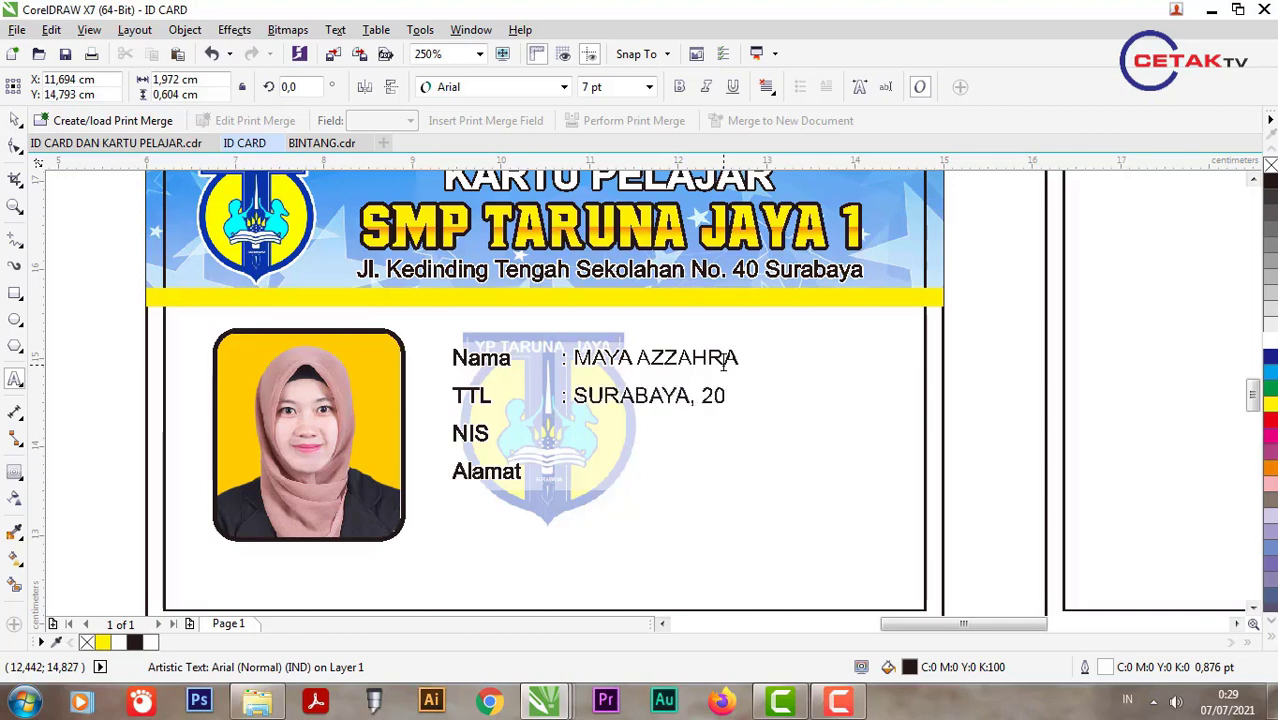
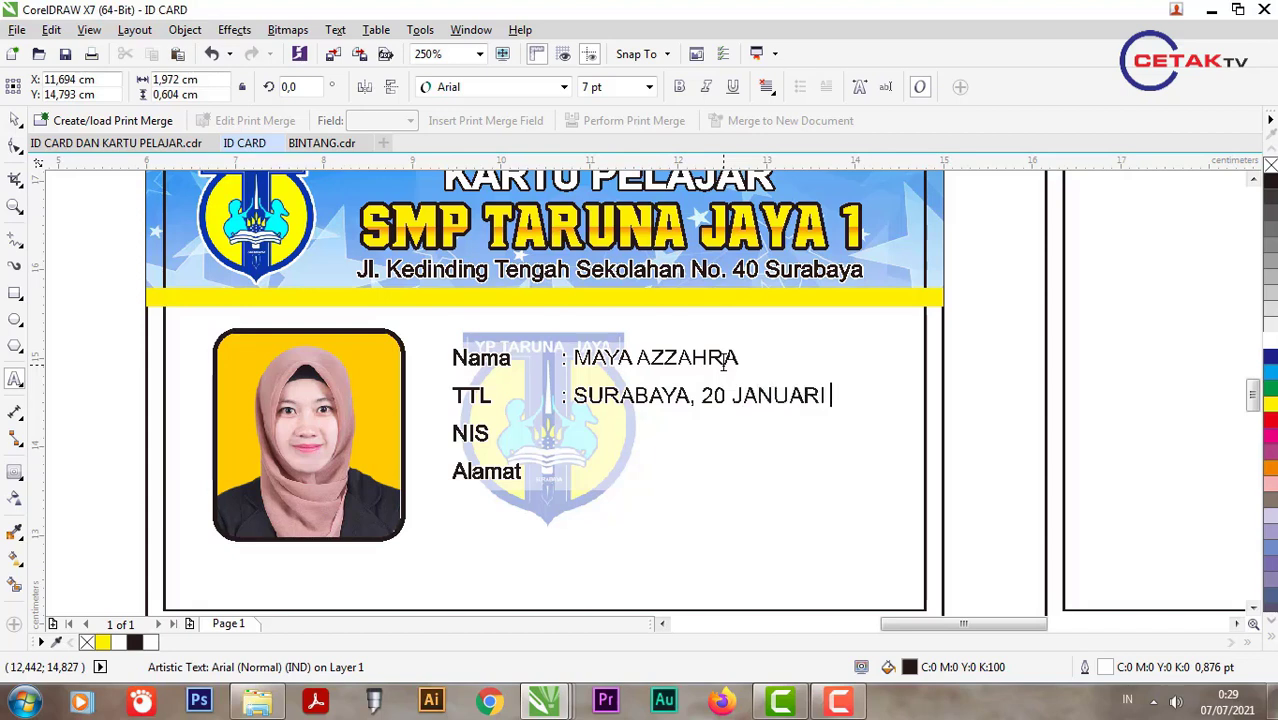
key("Escape")
key("Return")
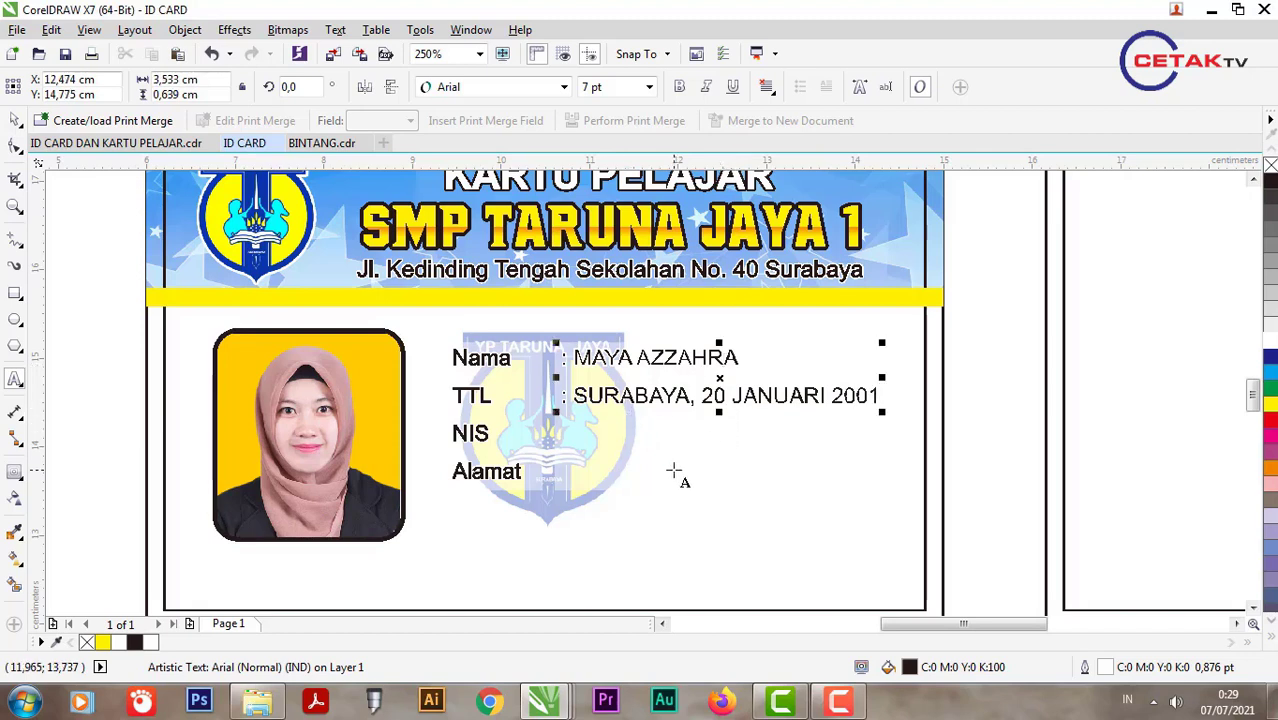
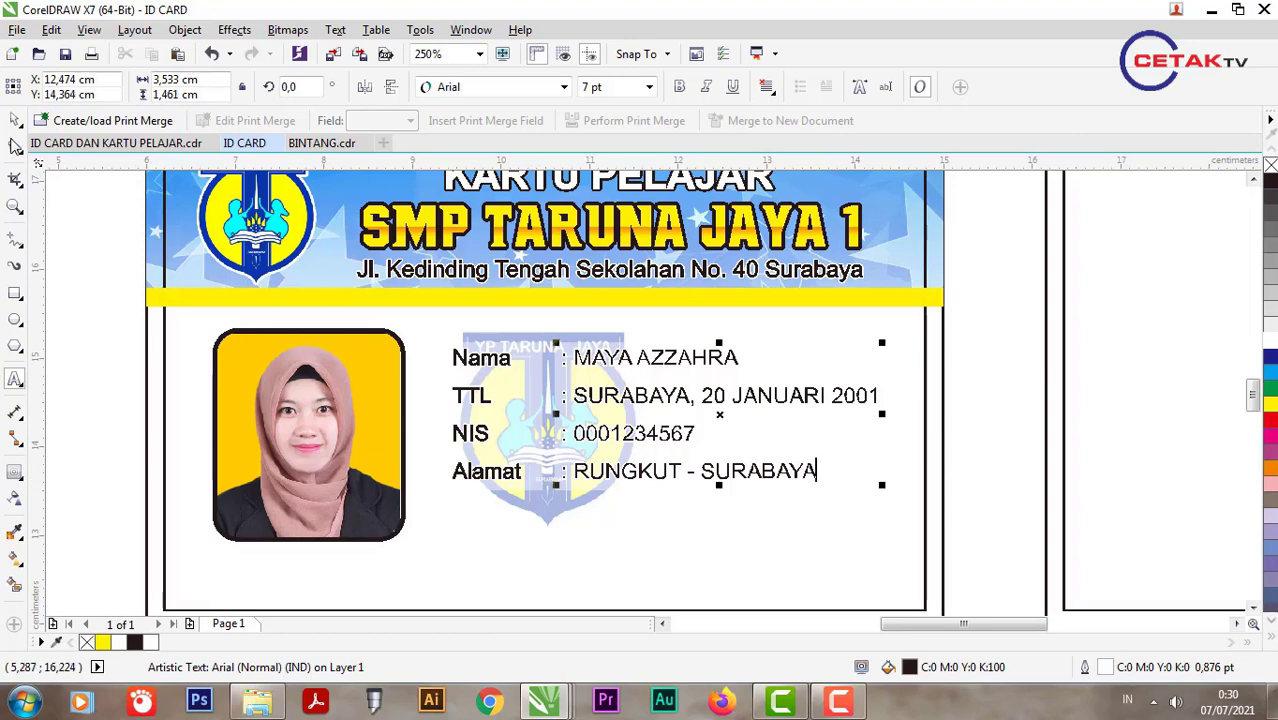
Step: Convert the value column to Title Case via Text > Change Case
left_click(15, 120)
left_click(335, 29)
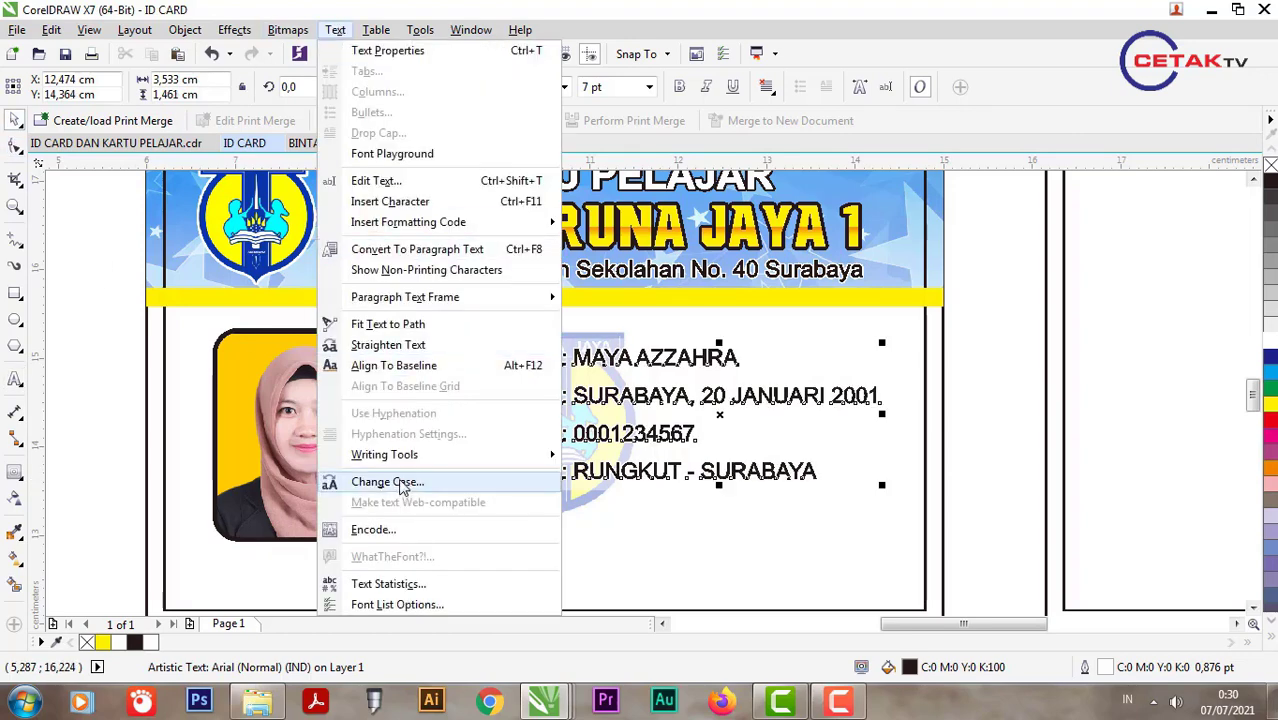
left_click(390, 481)
left_click(570, 355)
left_click(578, 418)
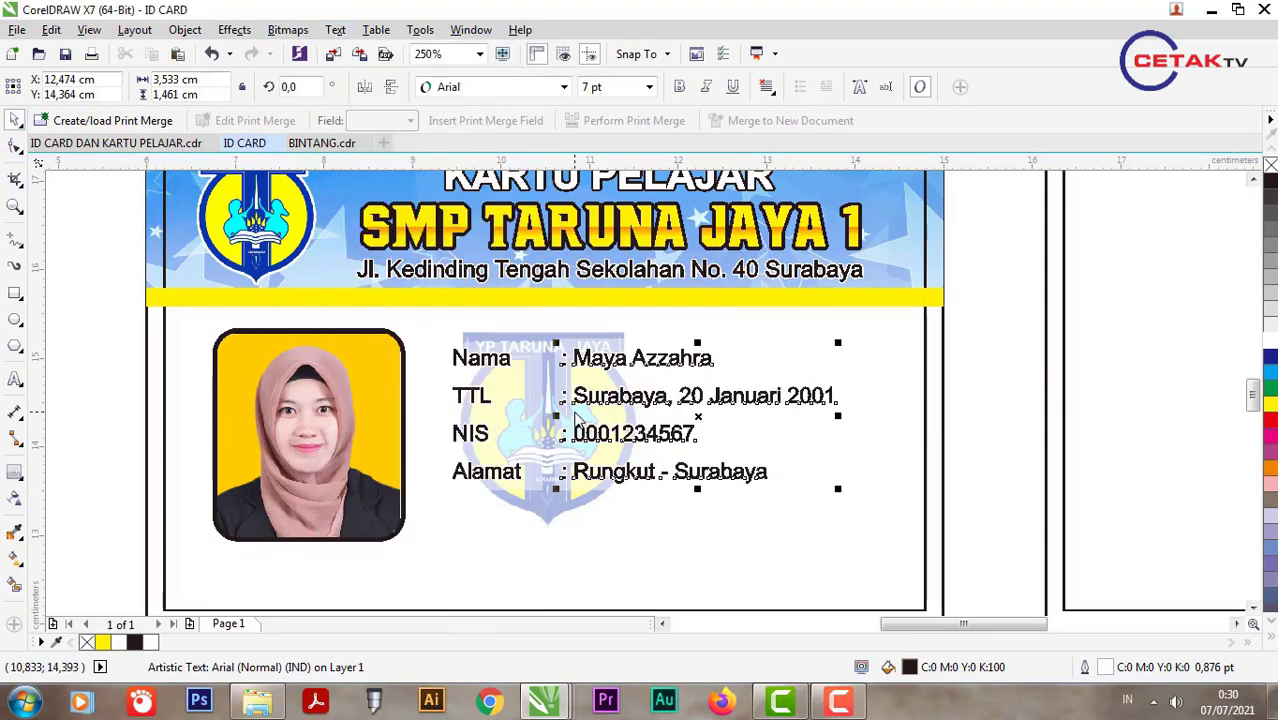
scroll(600, 390, "down", 1)
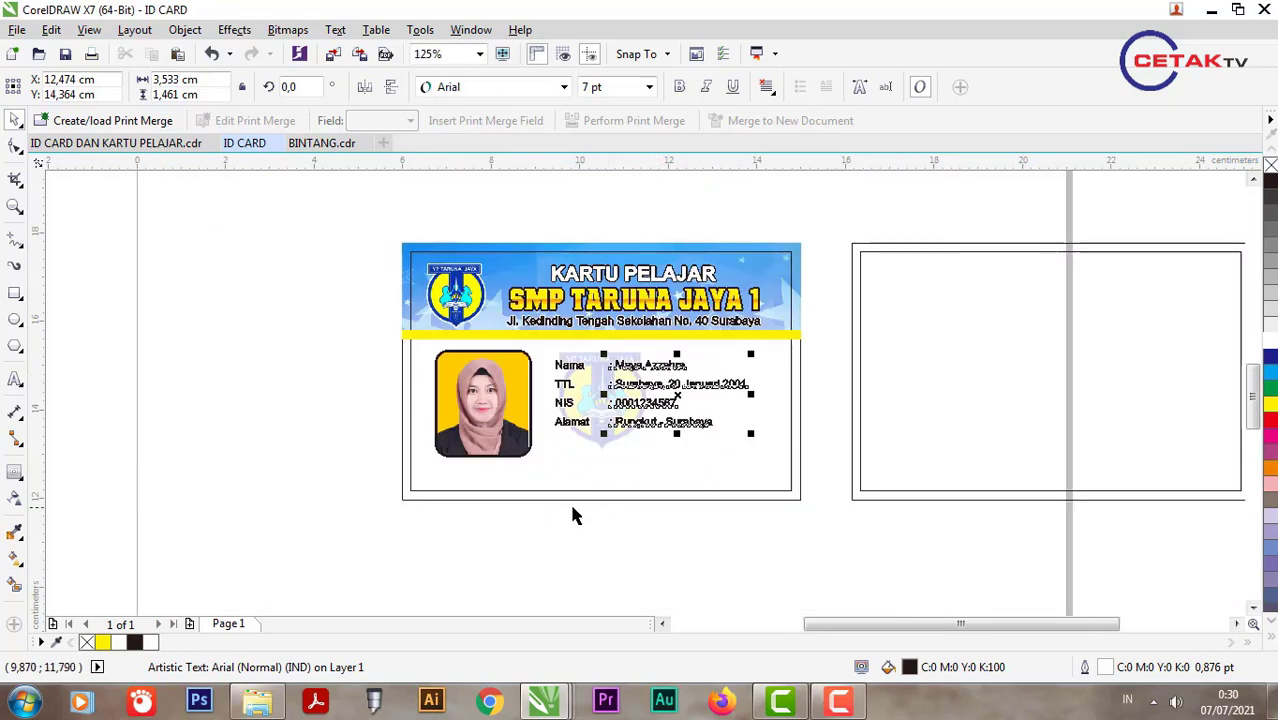
scroll(567, 505, "up", 1)
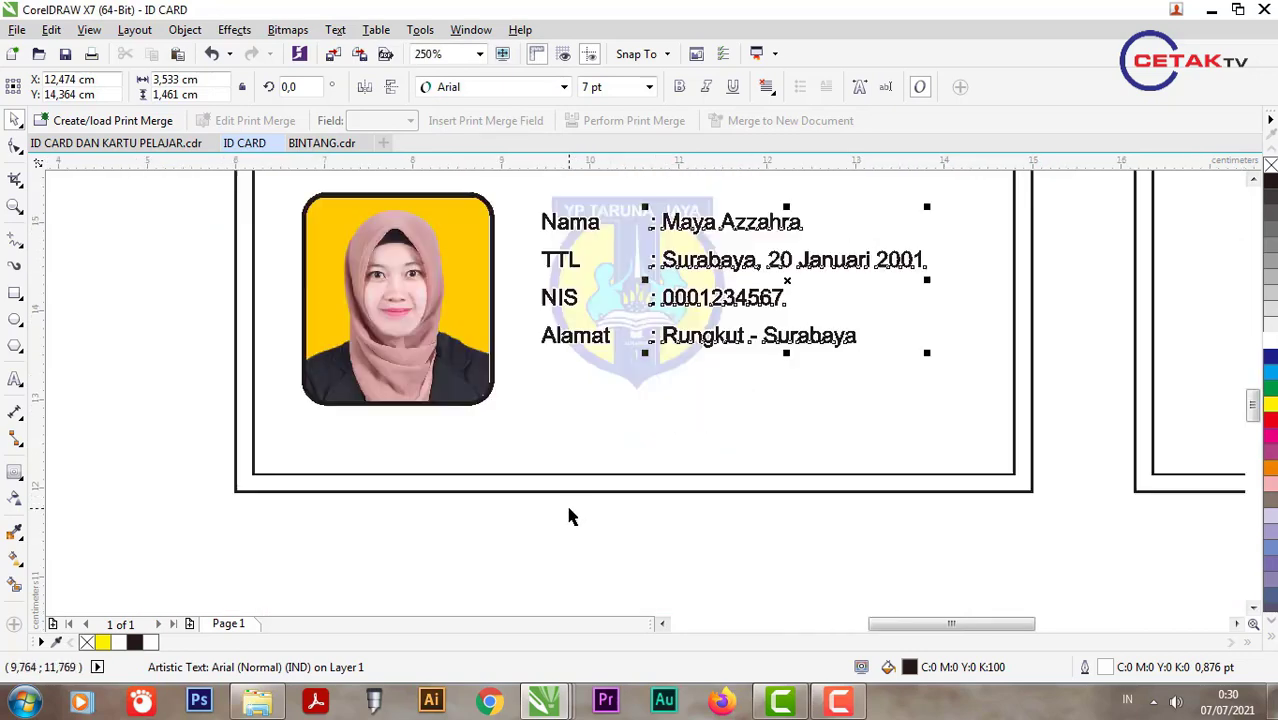
Step: Copy the labels below the photo and retype them as KARTU INI BERLAKU SELAMA MENJADI SISWA
left_click(585, 336)
left_click_drag(585, 336, 335, 552)
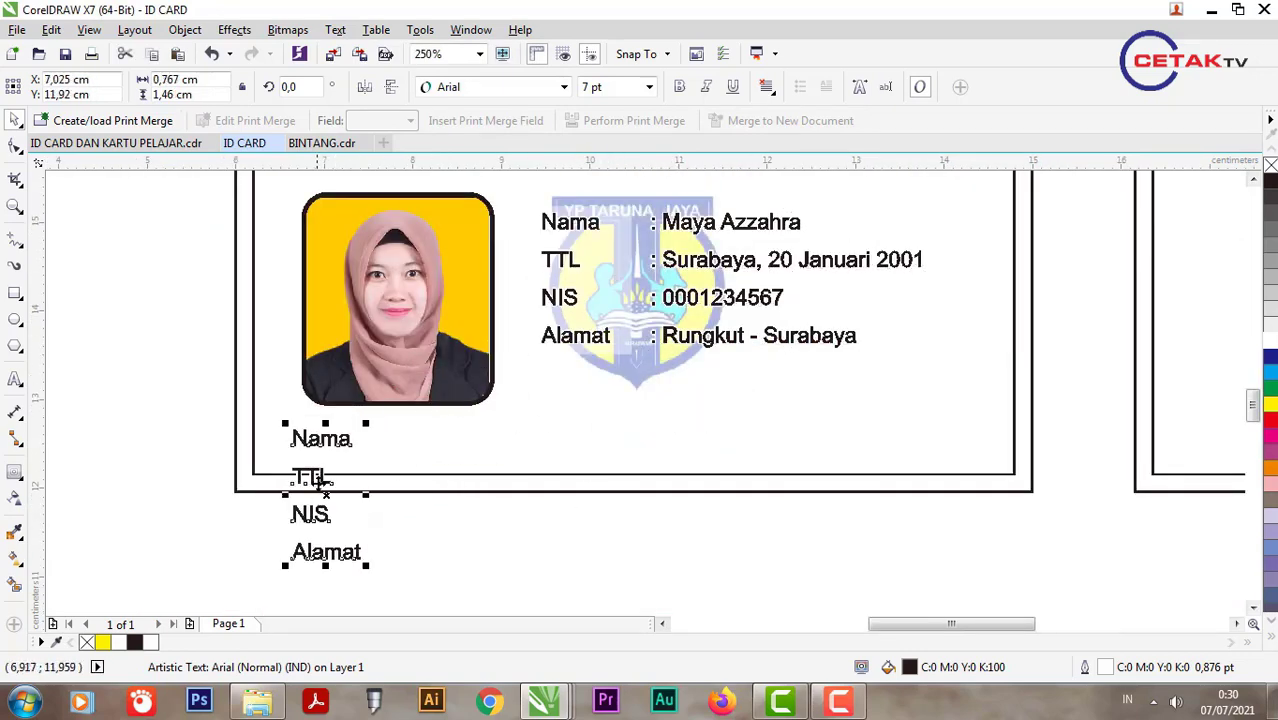
double_click(325, 476)
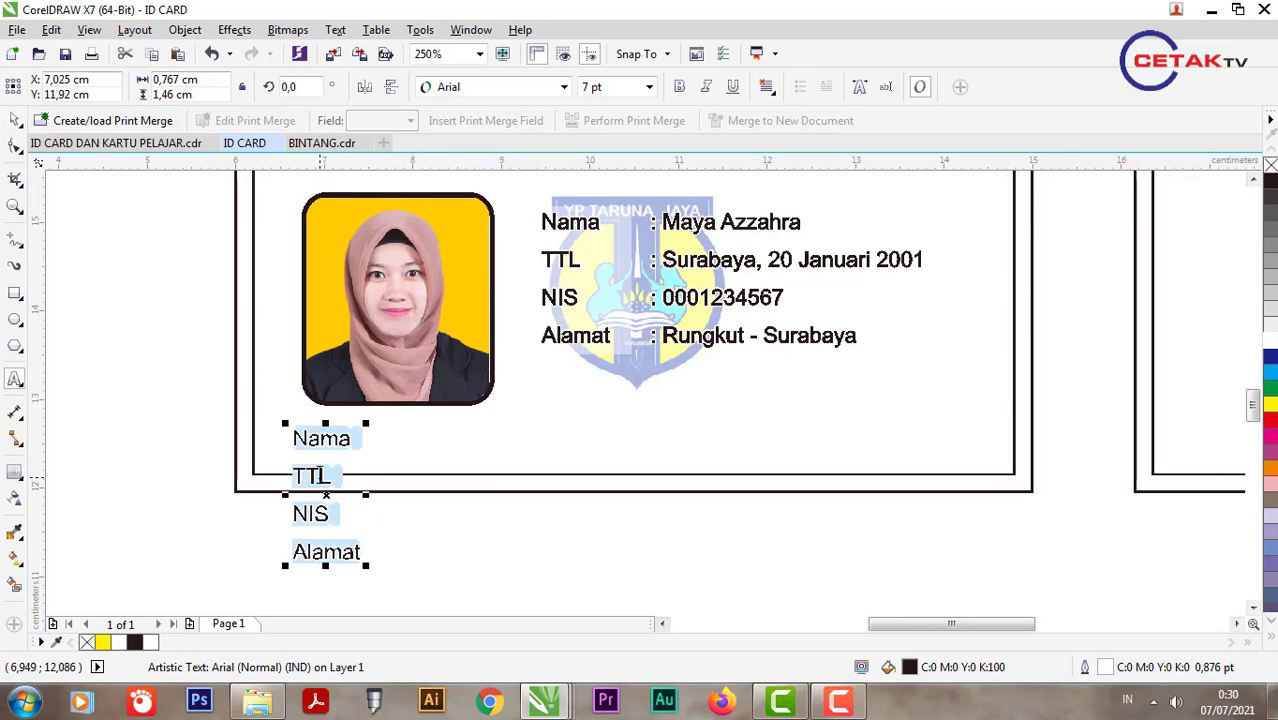
type("KARTU IN")
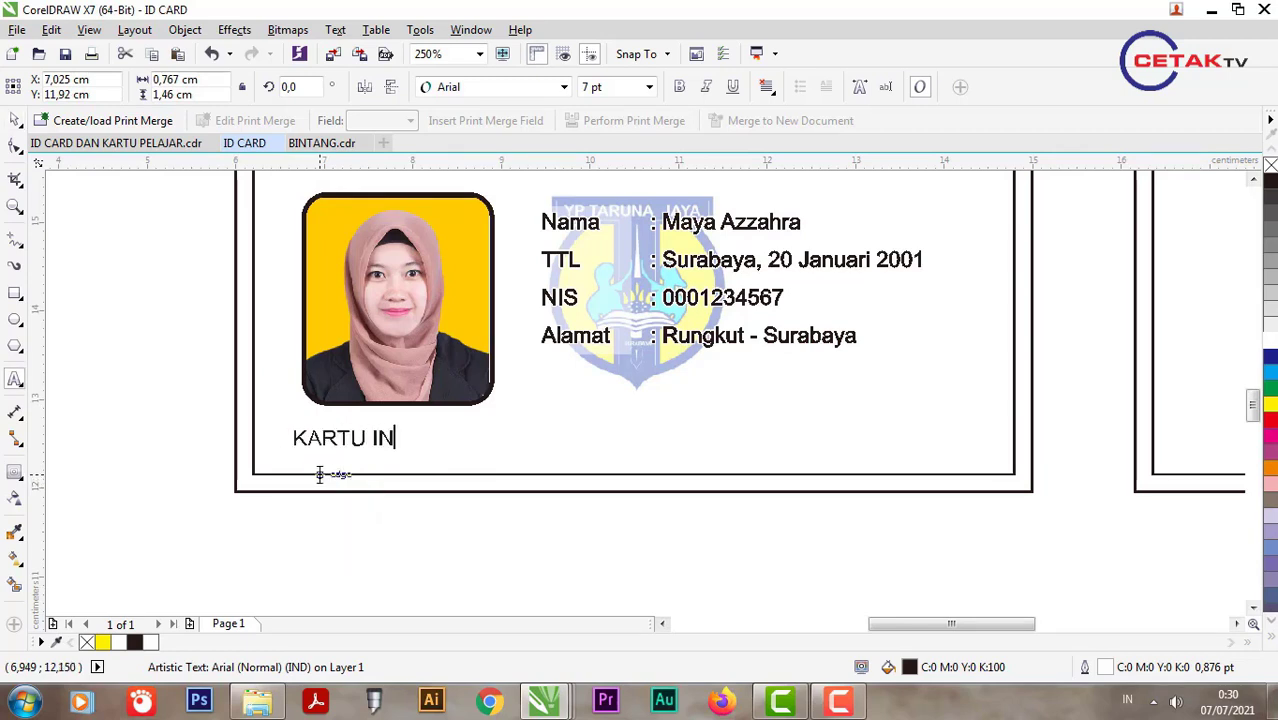
type("I BERLAKU S")
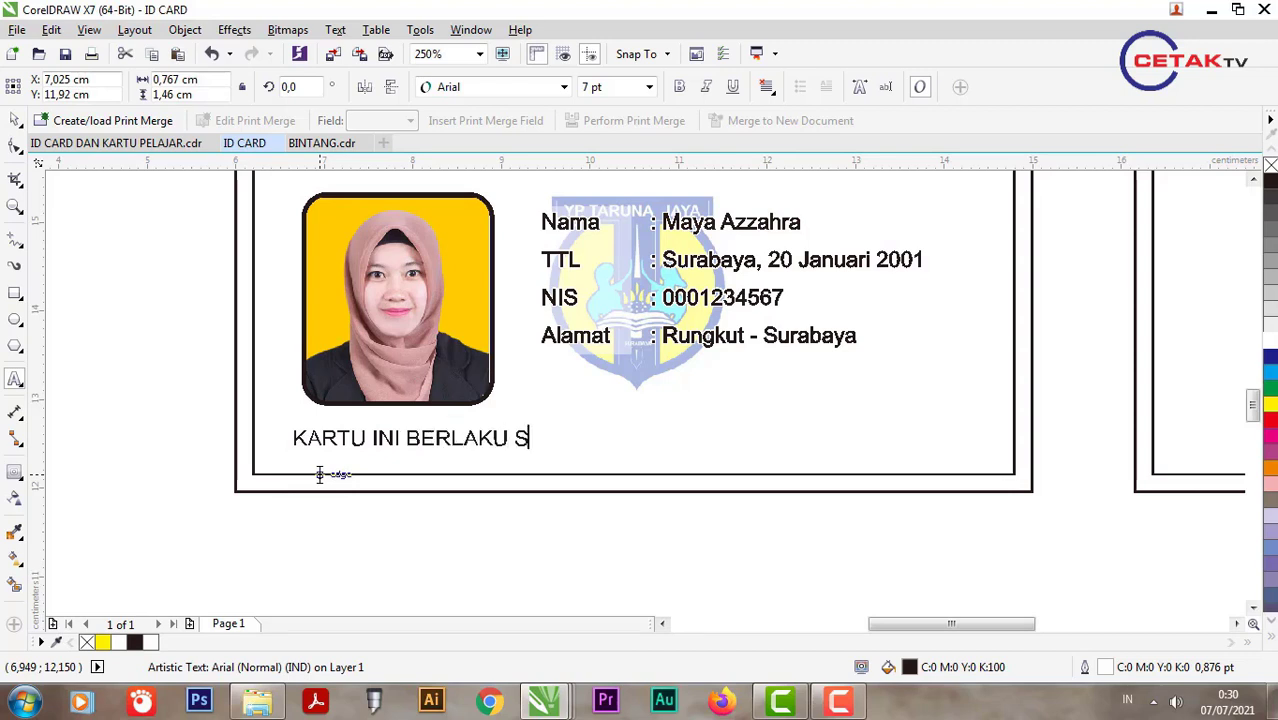
type("ELAMA ME")
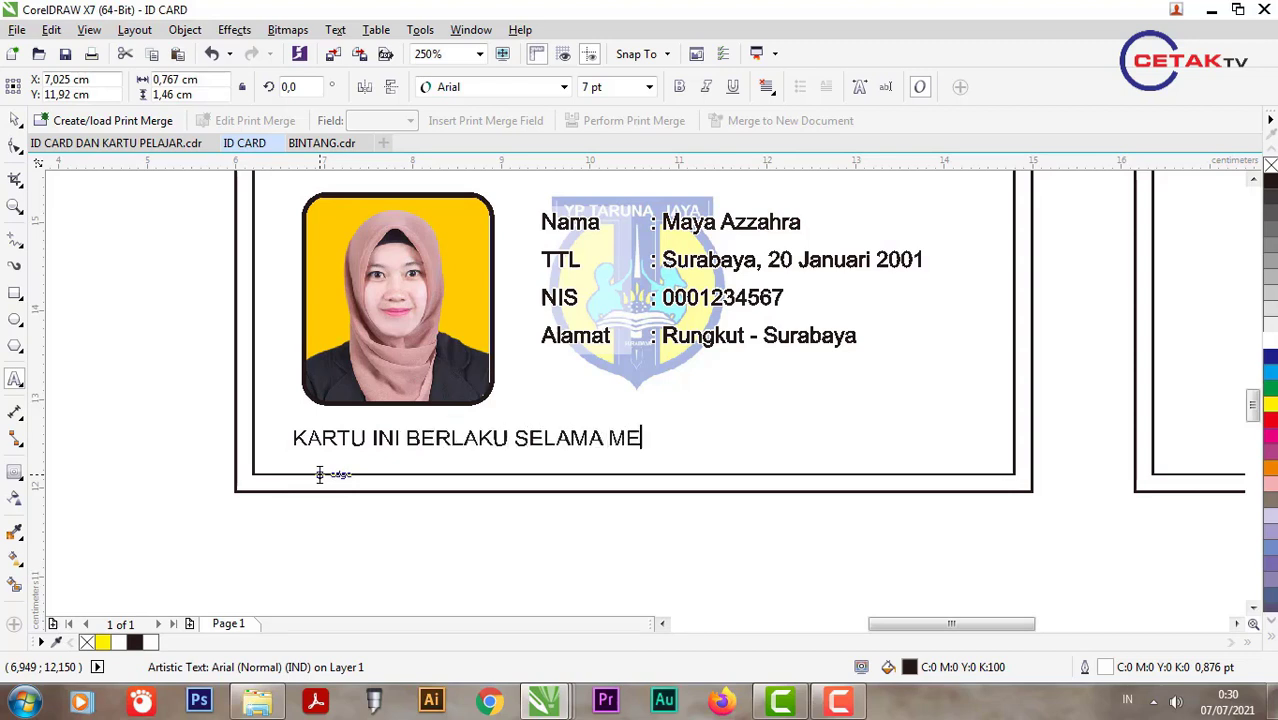
type("NJADI SISWA")
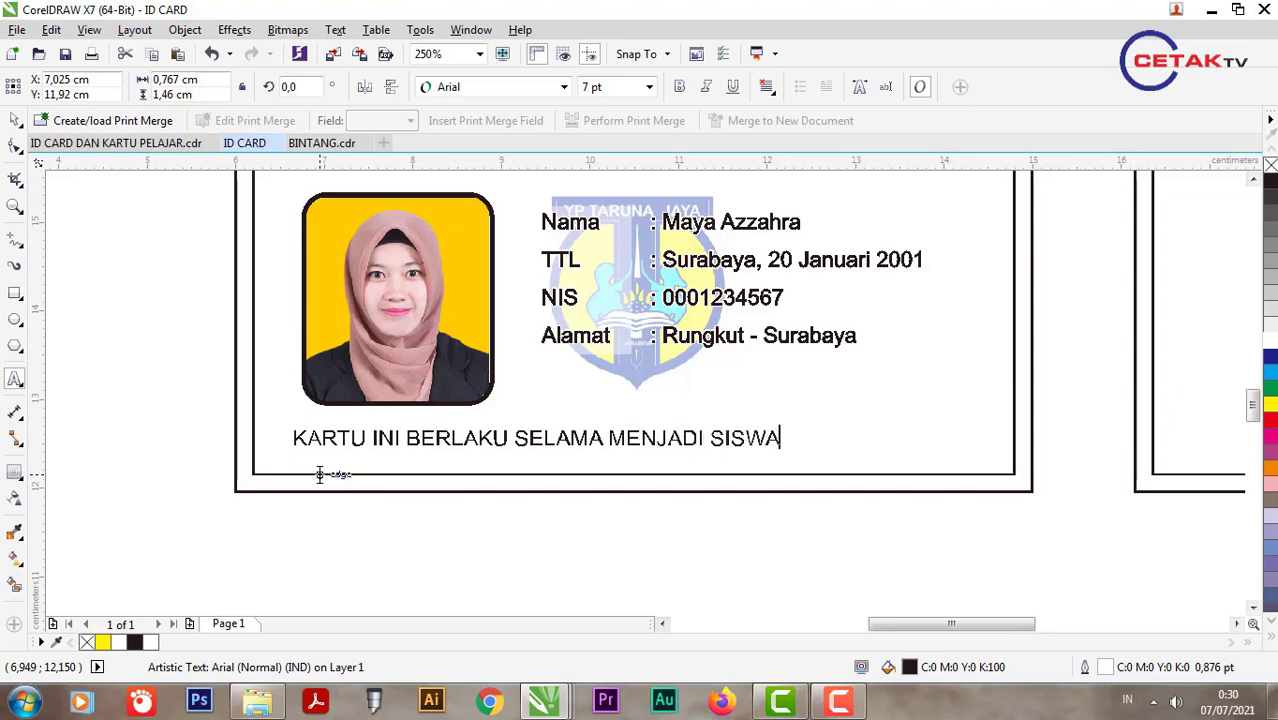
key("ctrl+space")
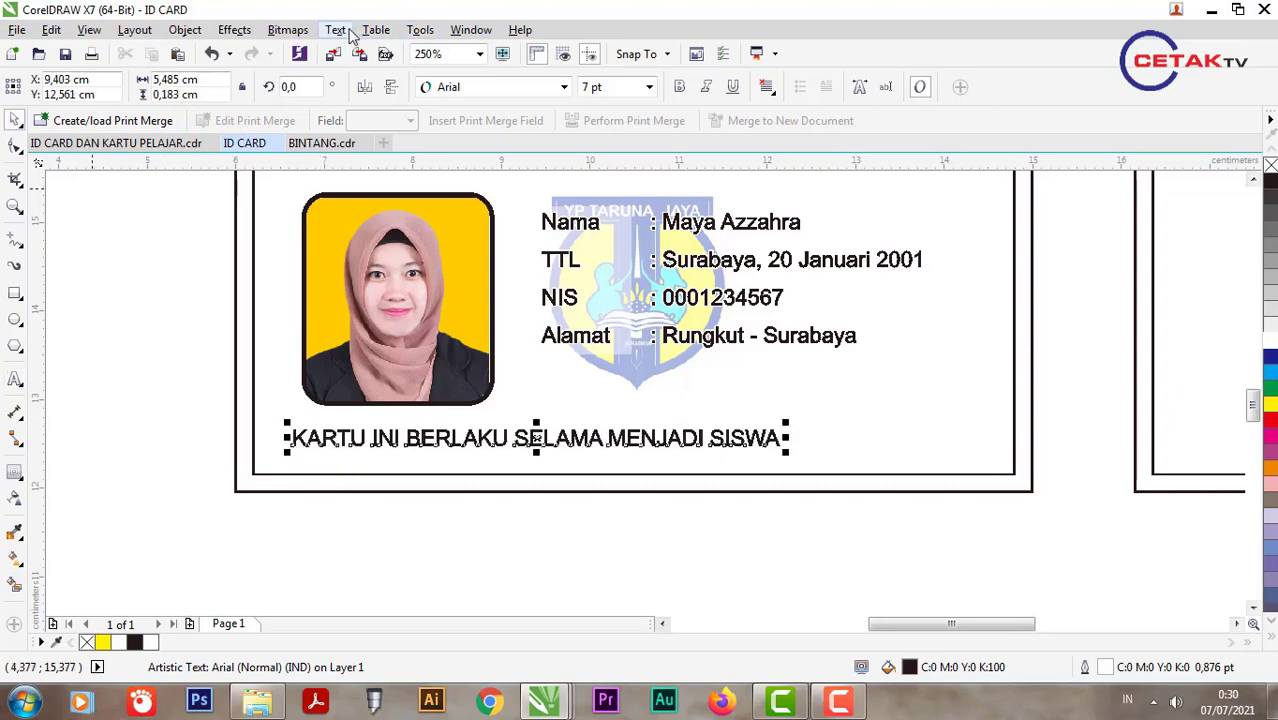
Step: Put the validity note in Title Case at 5 pt and move it toward the card's bottom
left_click(337, 30)
left_click(436, 481)
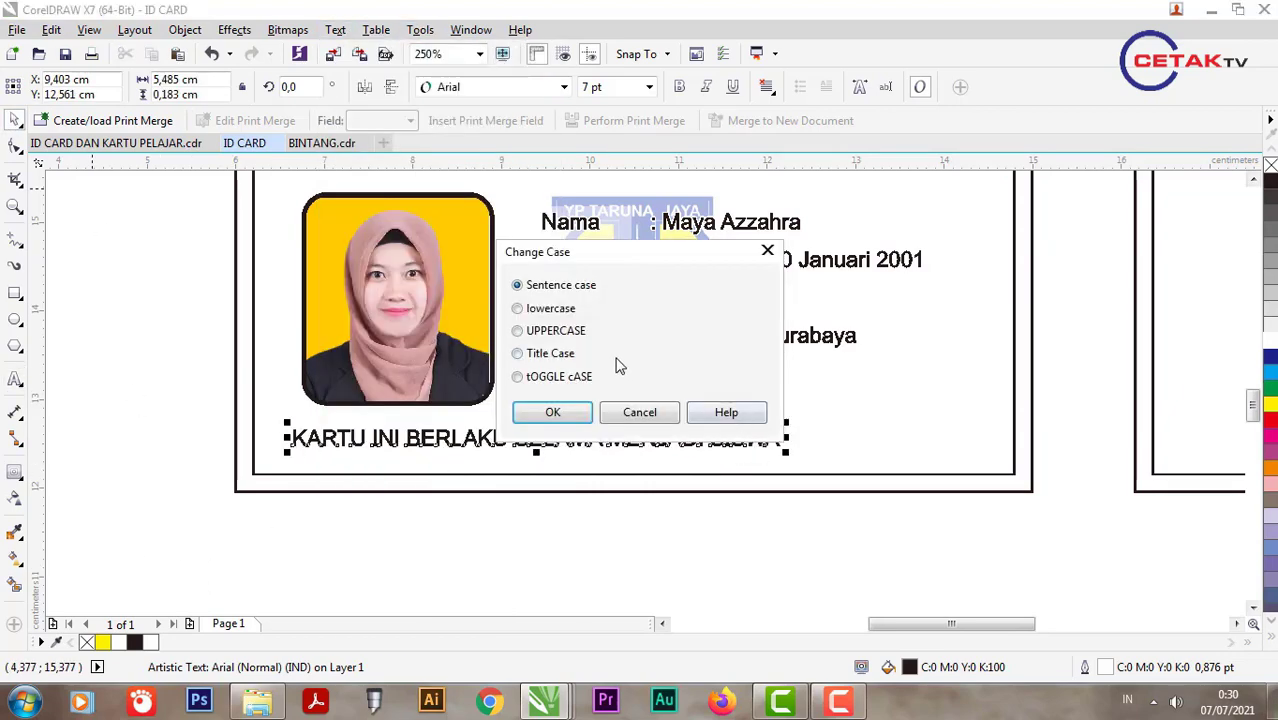
left_click(553, 410)
key("ctrl+shift+p")
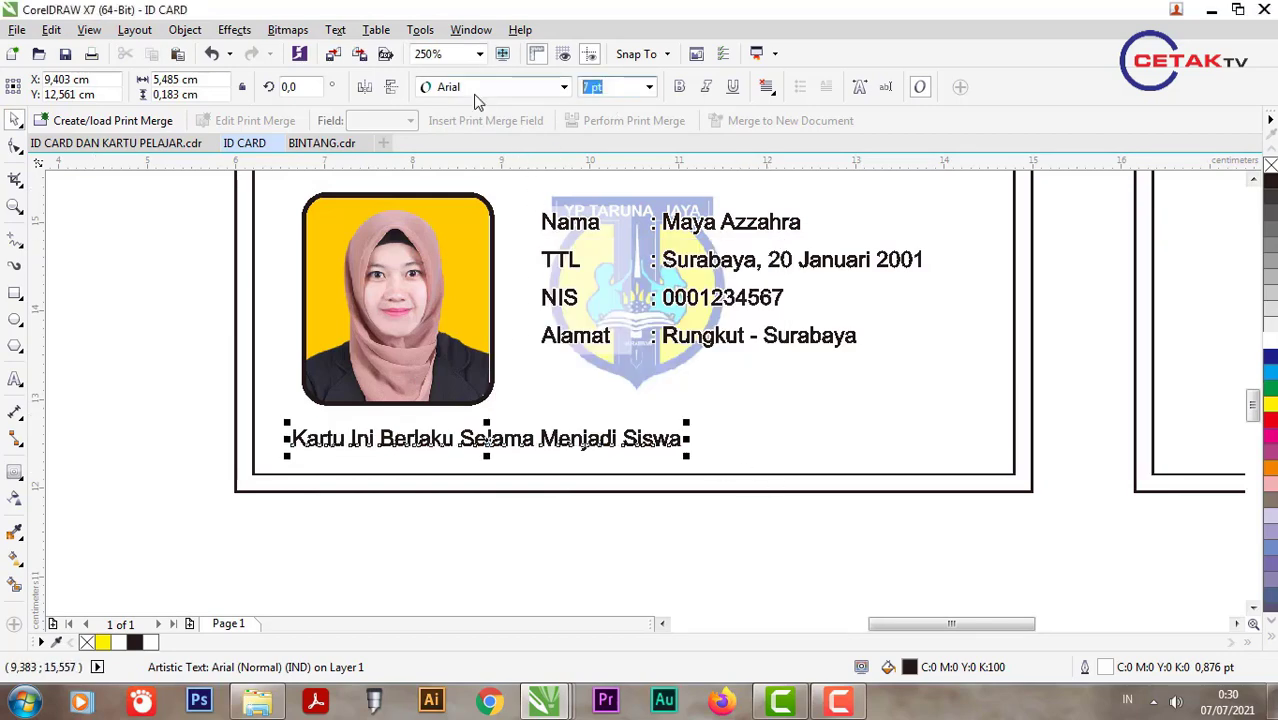
type("5")
key("Return")
left_click_drag(470, 440, 475, 456)
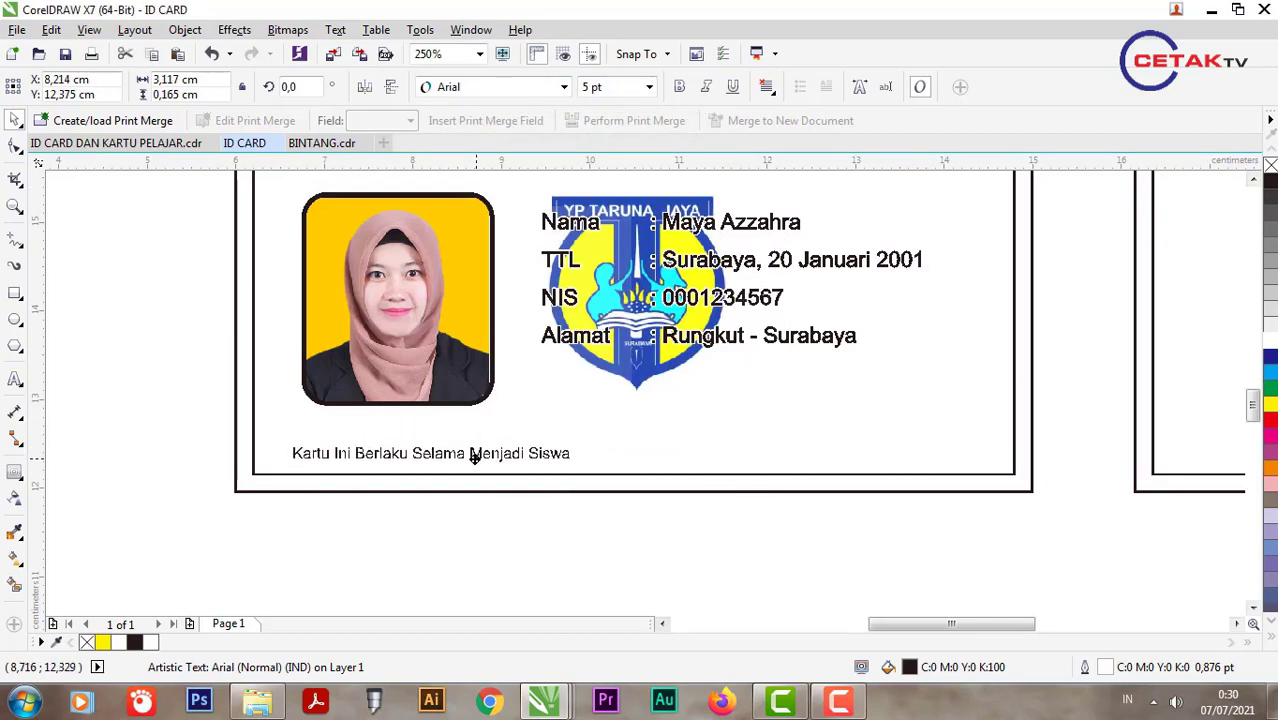
scroll(528, 348, "right", 1)
left_click(641, 305)
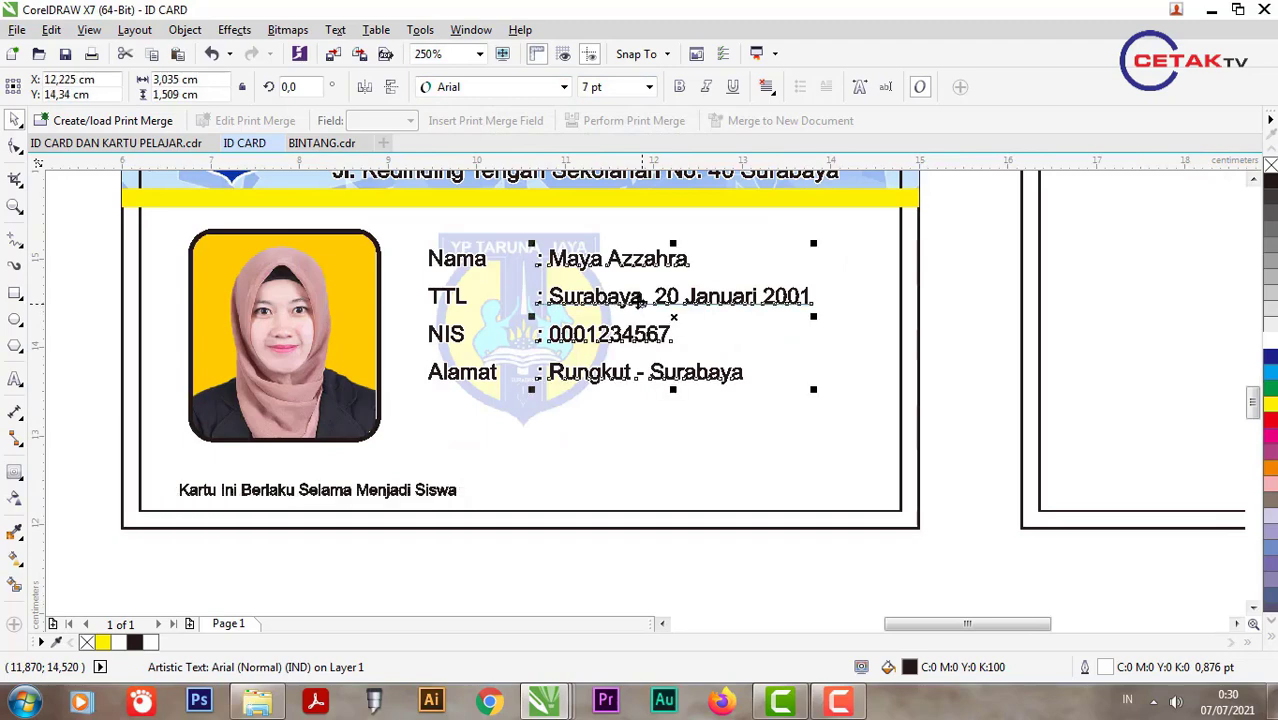
scroll(704, 309, "down", 1)
key("Escape")
scroll(708, 332, "up", 1)
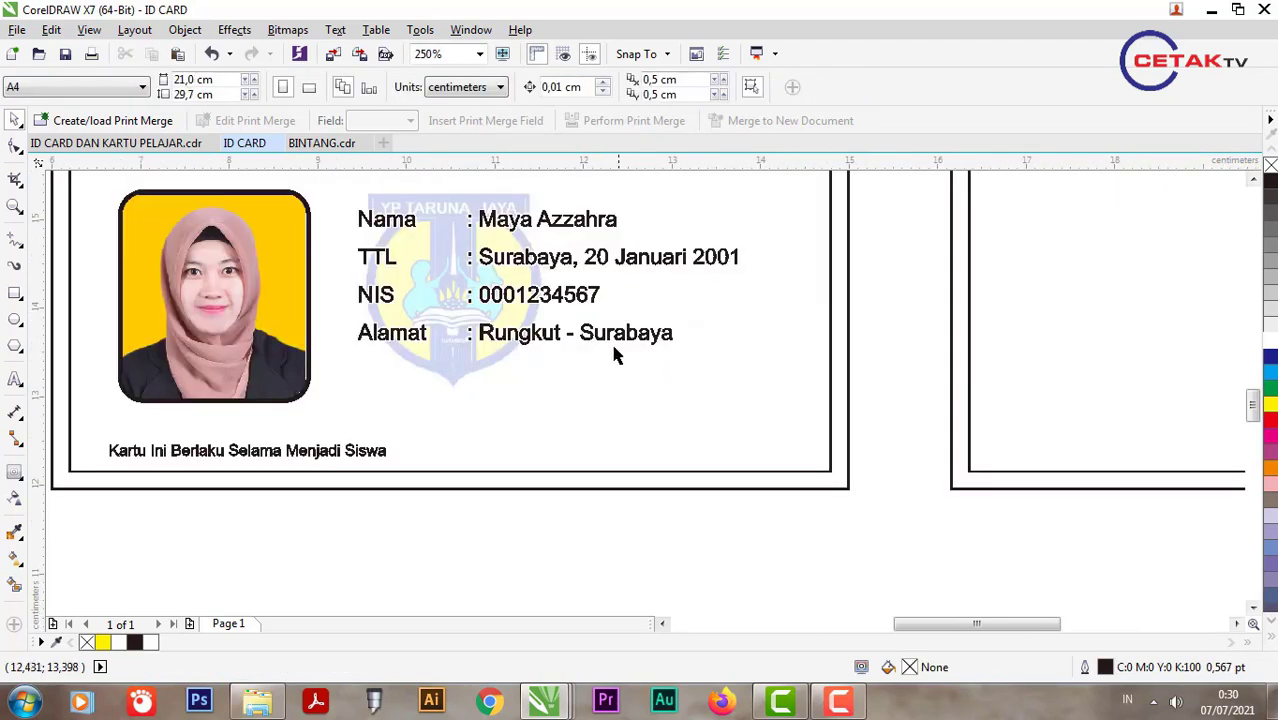
Step: Move the label and value columns together slightly higher
left_click(615, 352)
left_click(440, 312, "shift")
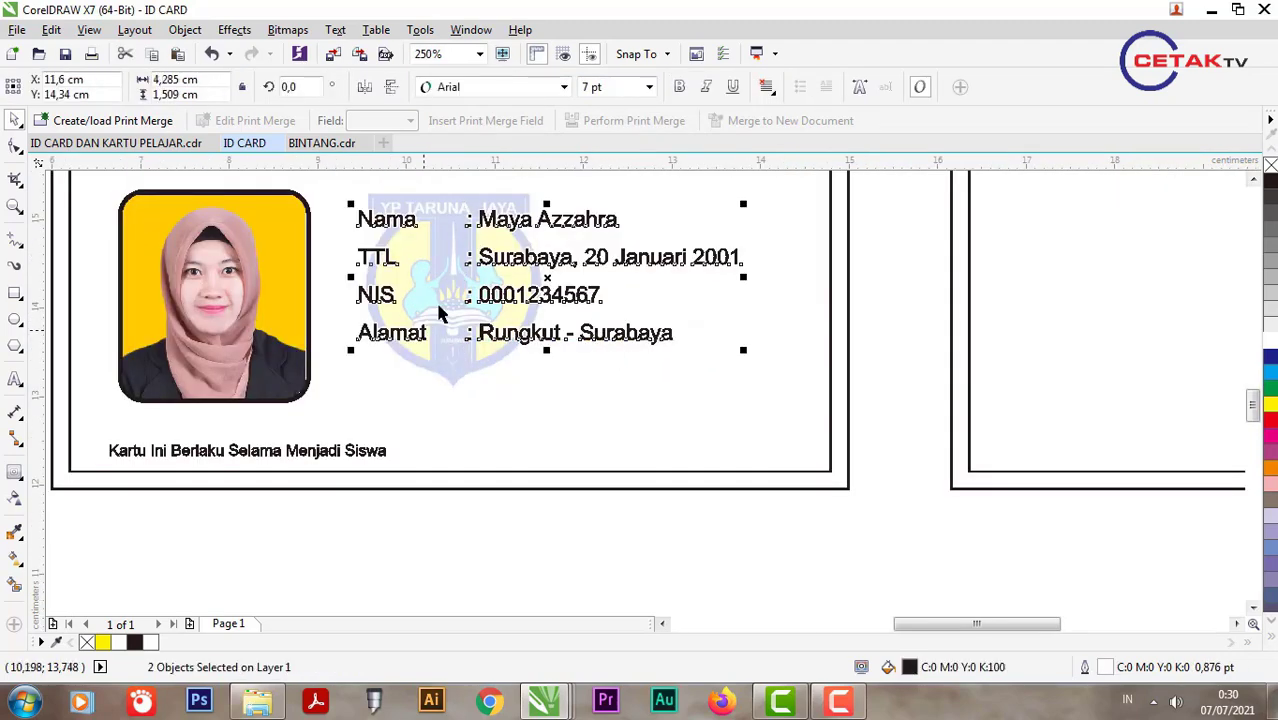
scroll(622, 308, "down", 1)
scroll(565, 266, "up", 1)
left_click_drag(558, 283, 565, 264)
left_click(918, 330)
Step: Place a copy of the value column lower down on the card
left_click(642, 382)
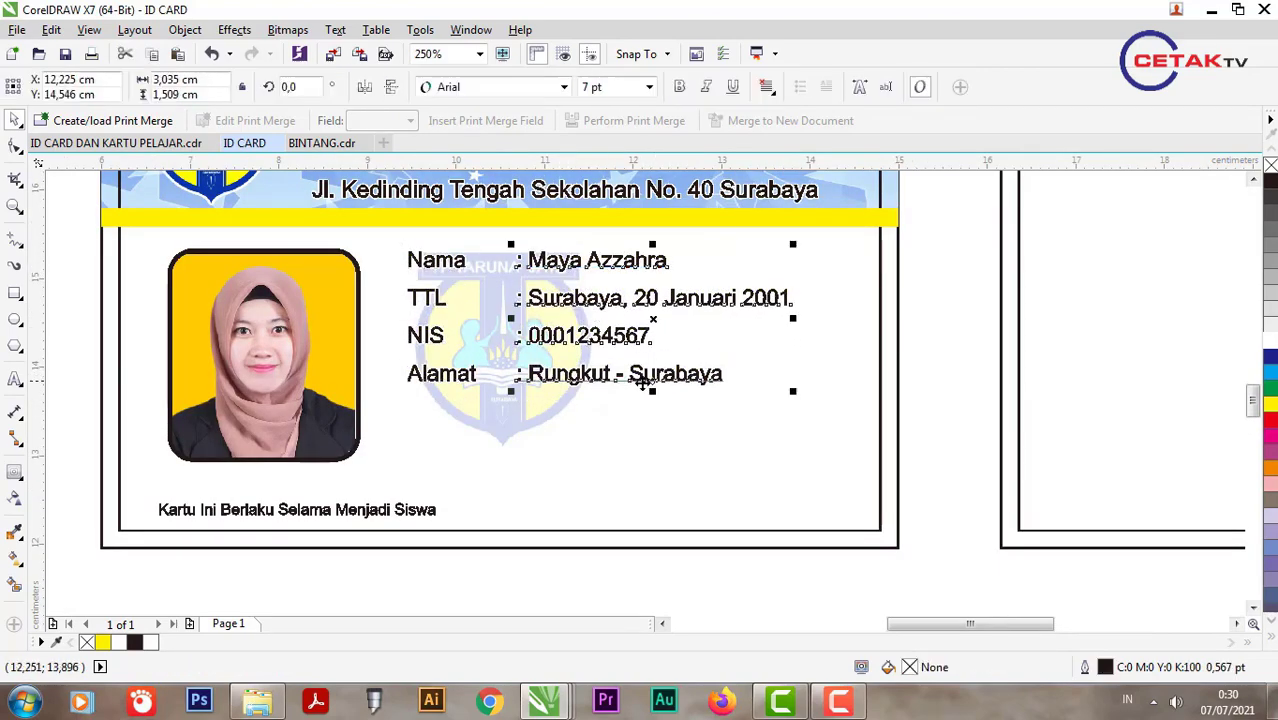
left_click_drag(642, 382, 649, 568)
key("F8")
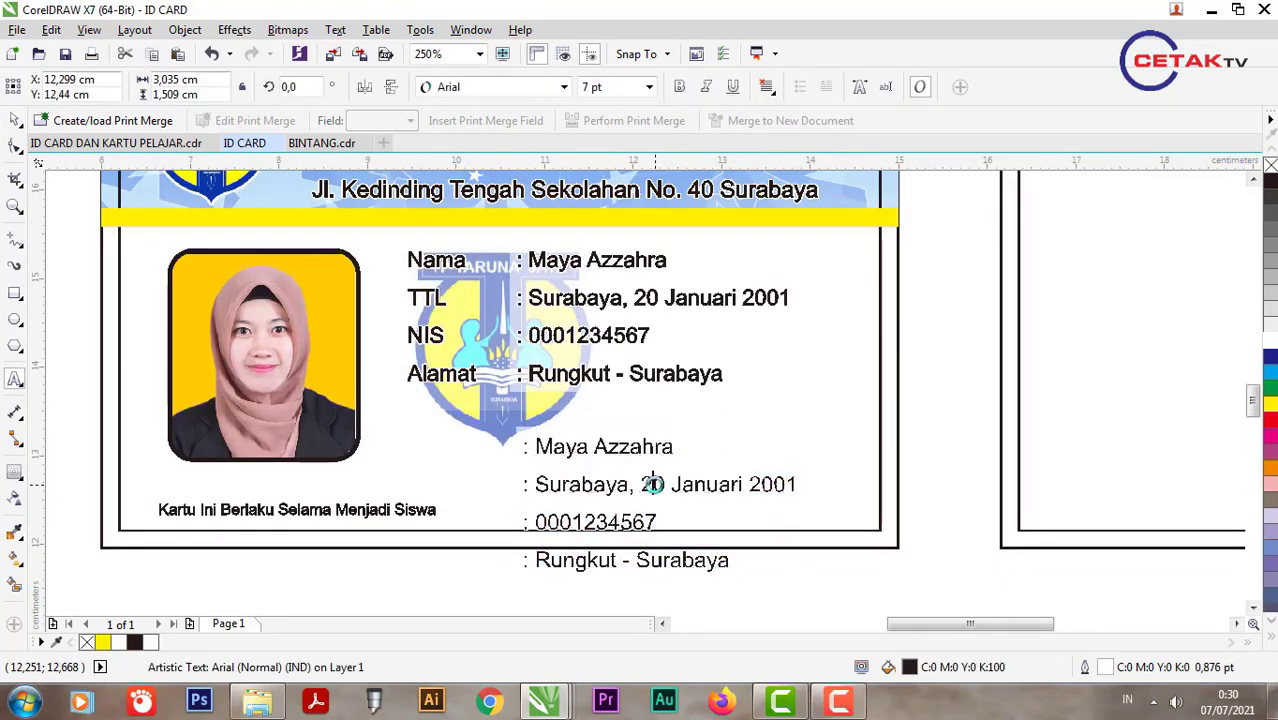
Step: Replace the copied column with 'sURABAYA, 10 JUNI 2021' and 'KEPALA SEKOLAH', fixing the typo
left_click(652, 484)
key("ctrl+a")
type("sU")
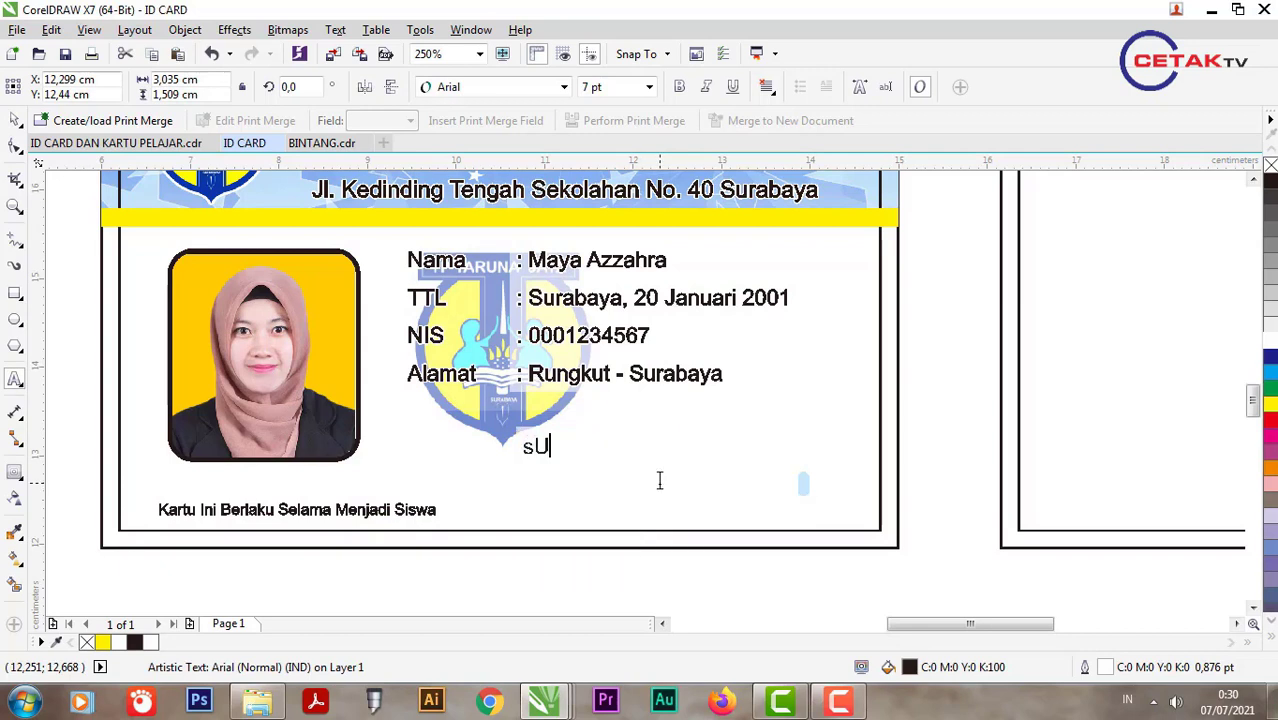
type("RABAYA, 1")
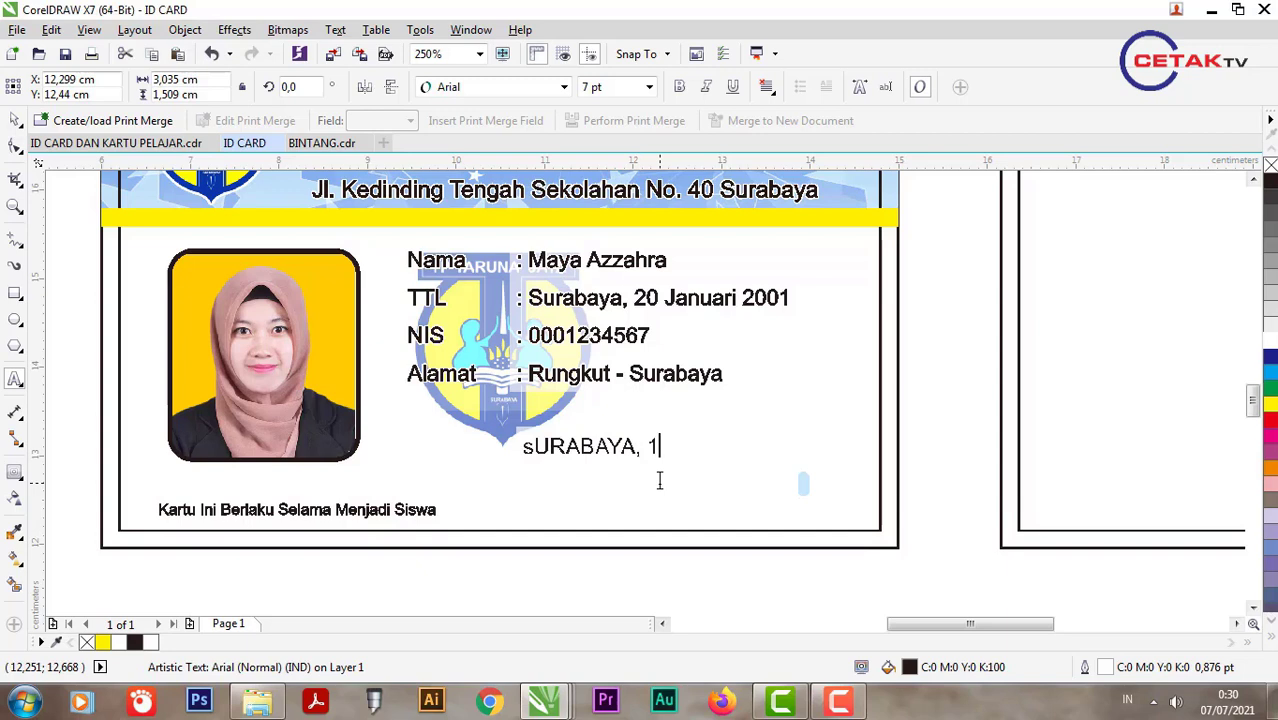
type("0 JUNI 2021 ")
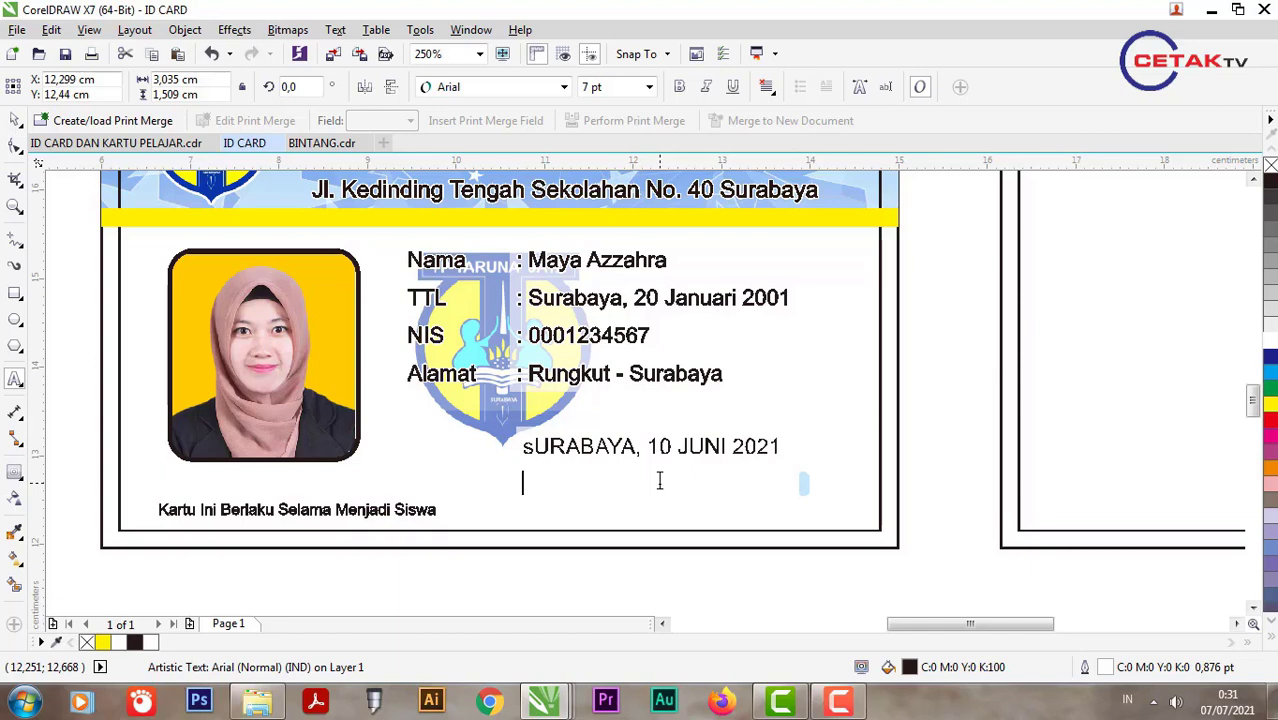
type("KEPALA")
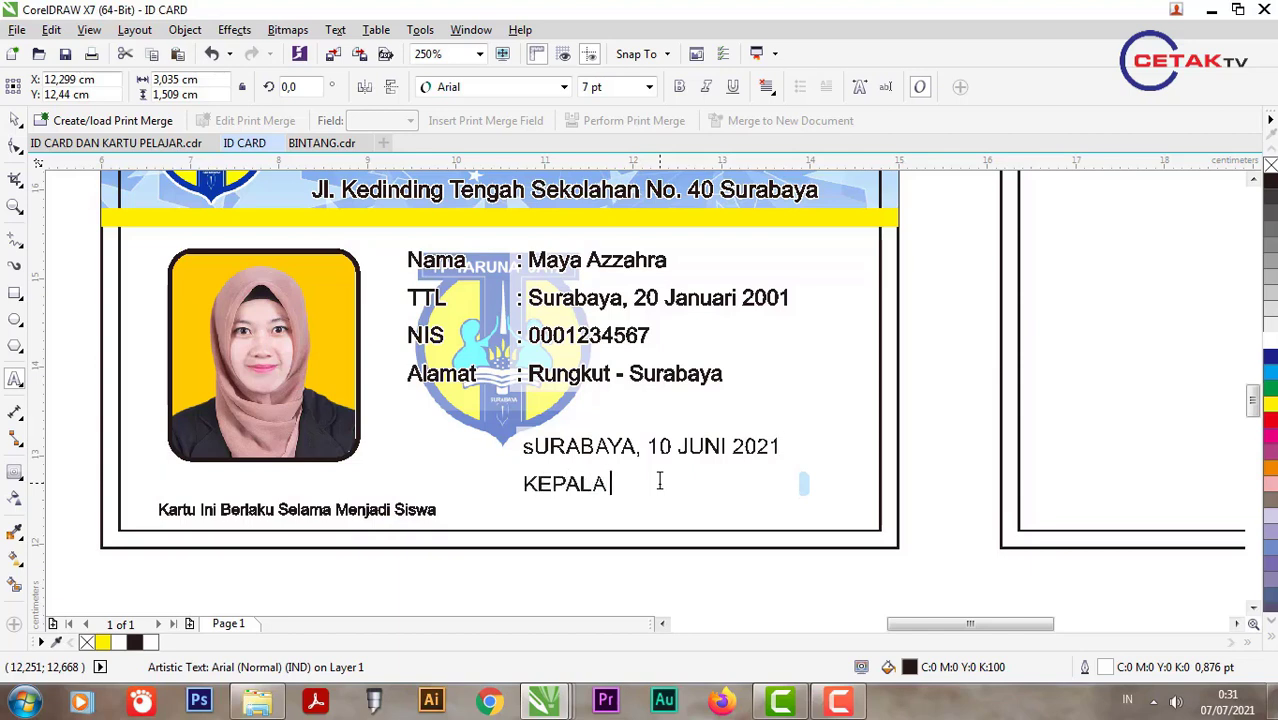
type(" SEKOALH")
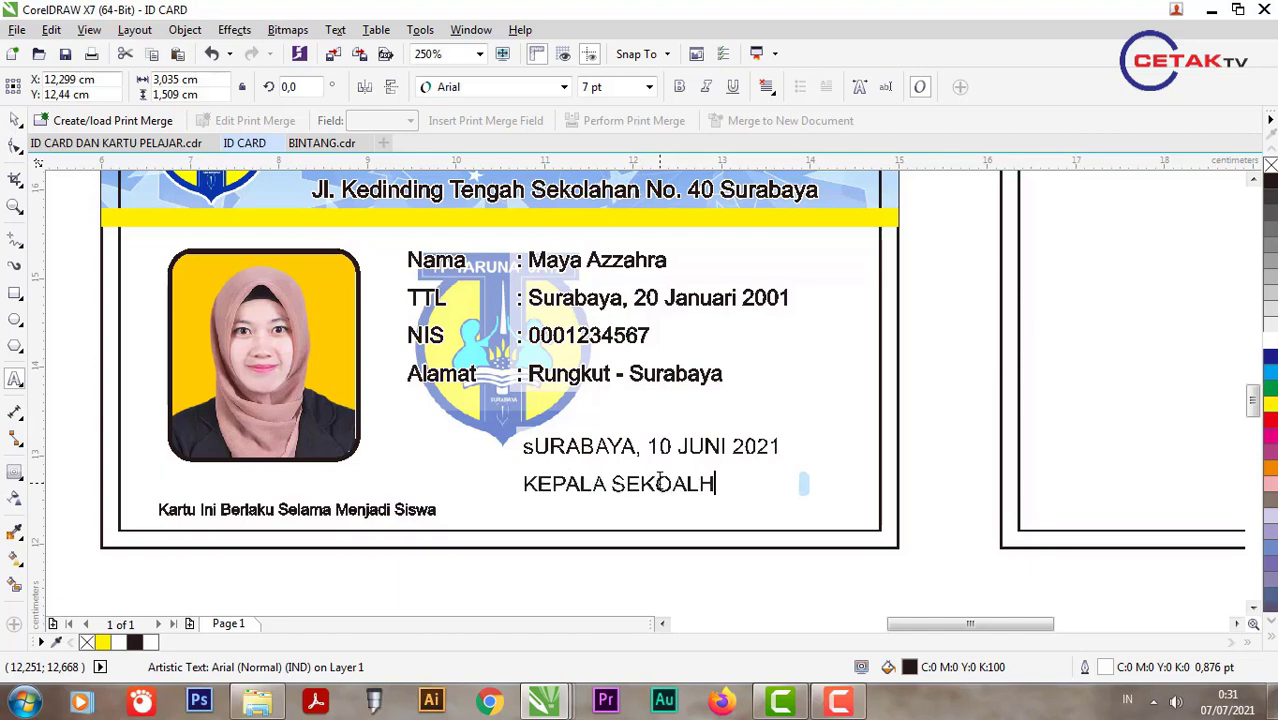
key("BackSpace")
key("BackSpace")
key("BackSpace")
type("LAH")
Step: Complete the title line with 'SMP TARUNA JAYA' and finish editing the block
left_click(1273, 700)
left_click(1273, 700)
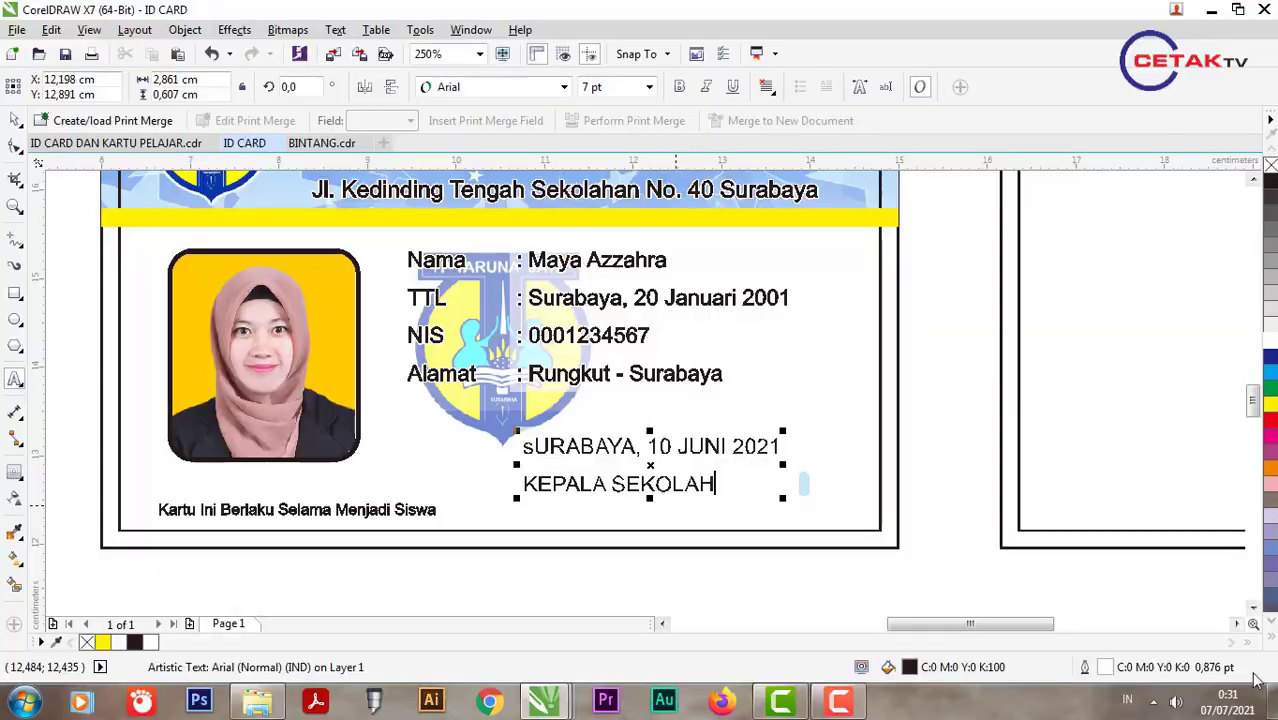
left_click(840, 703)
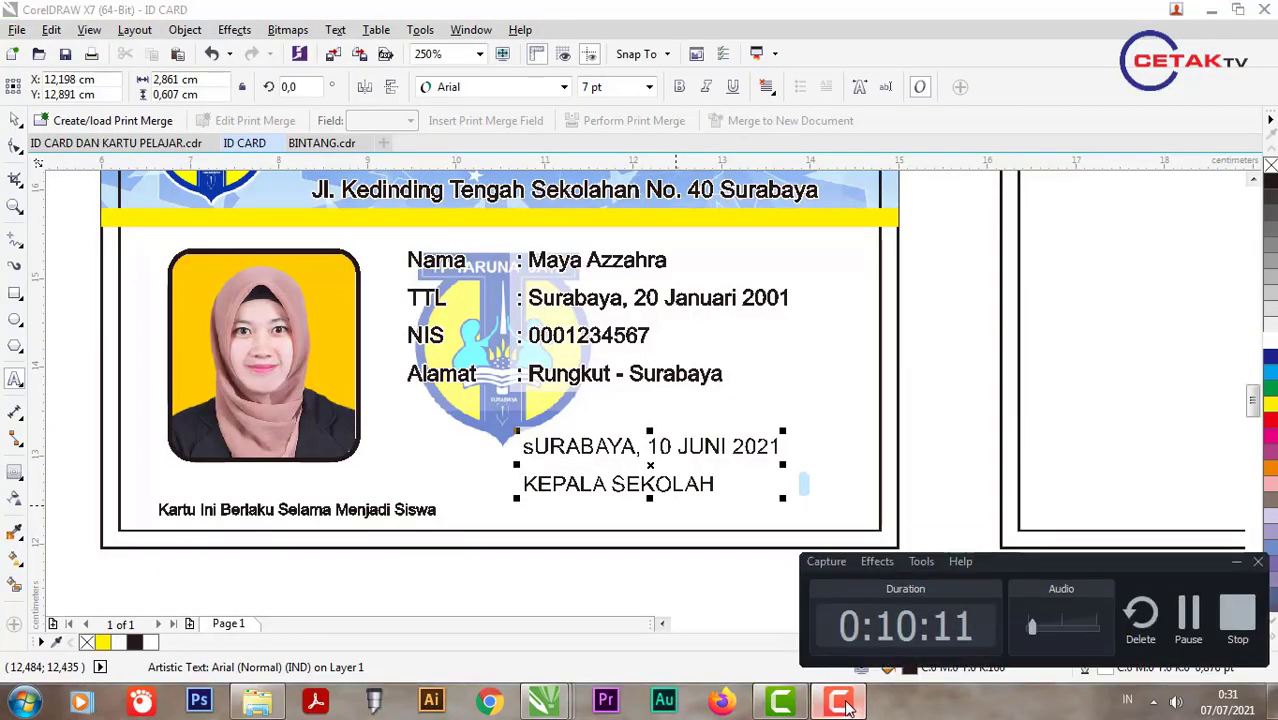
left_click(845, 705)
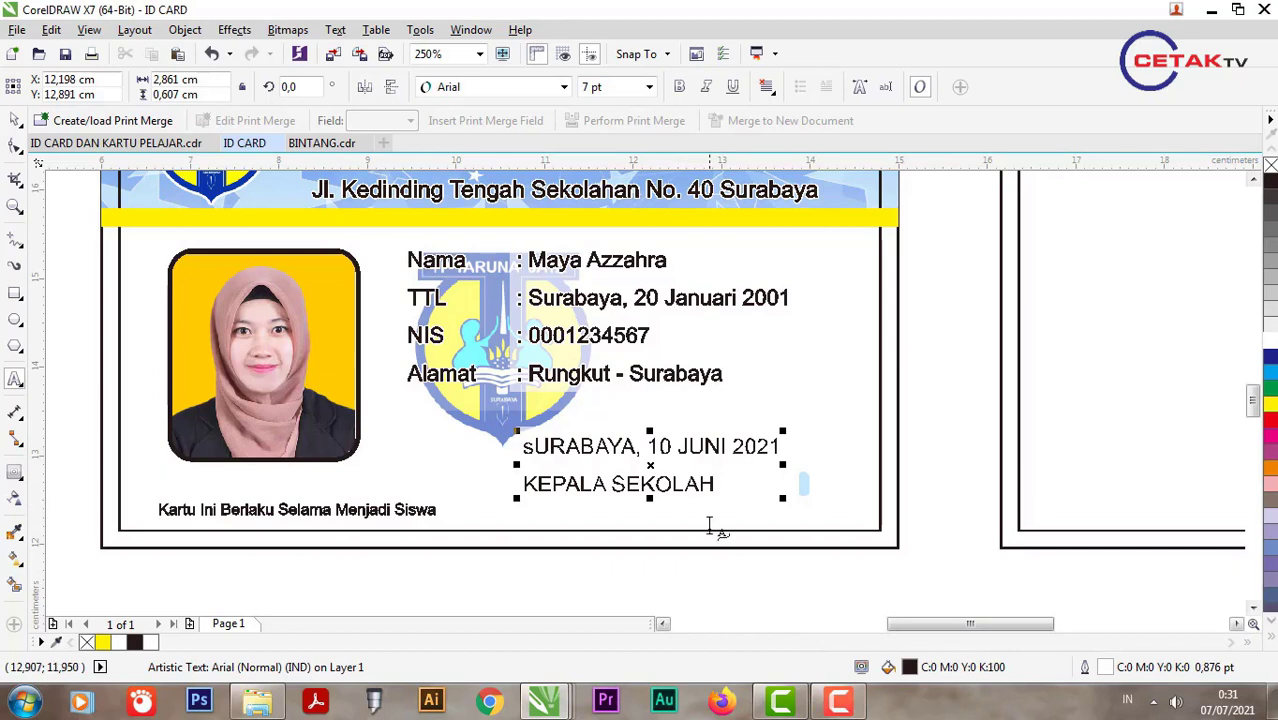
left_click(718, 484)
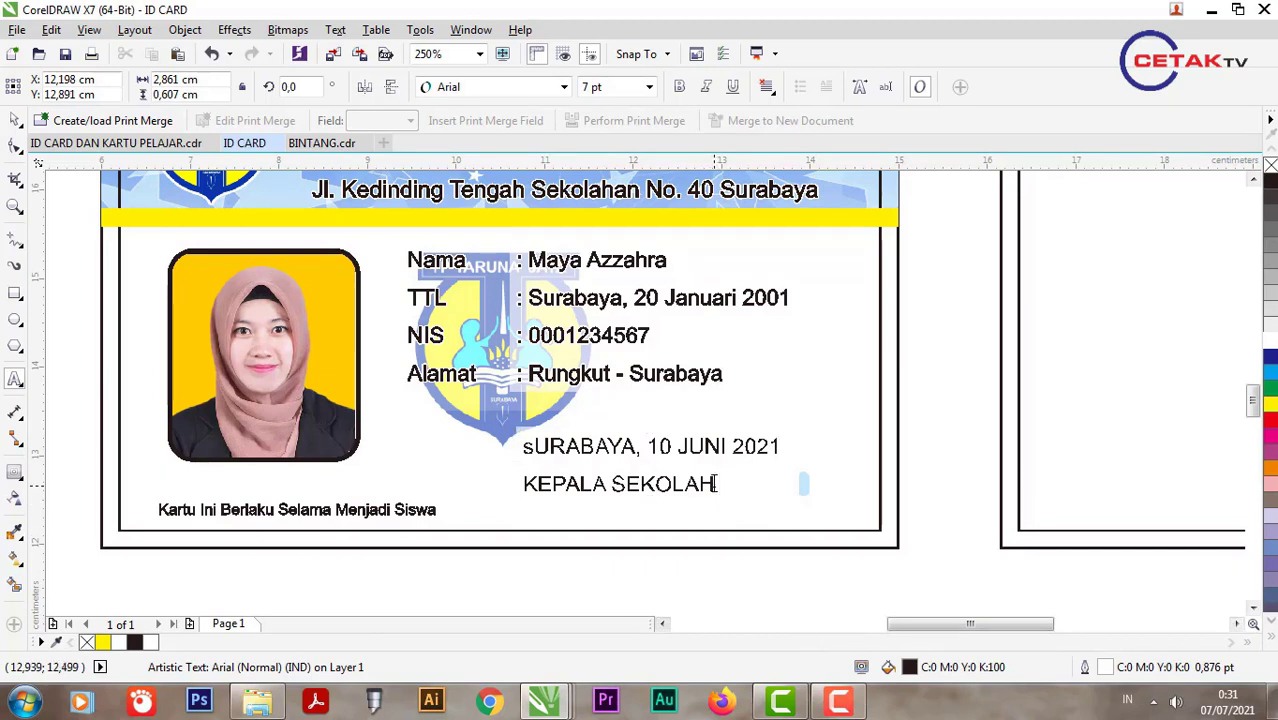
type("SMP TARUNA J")
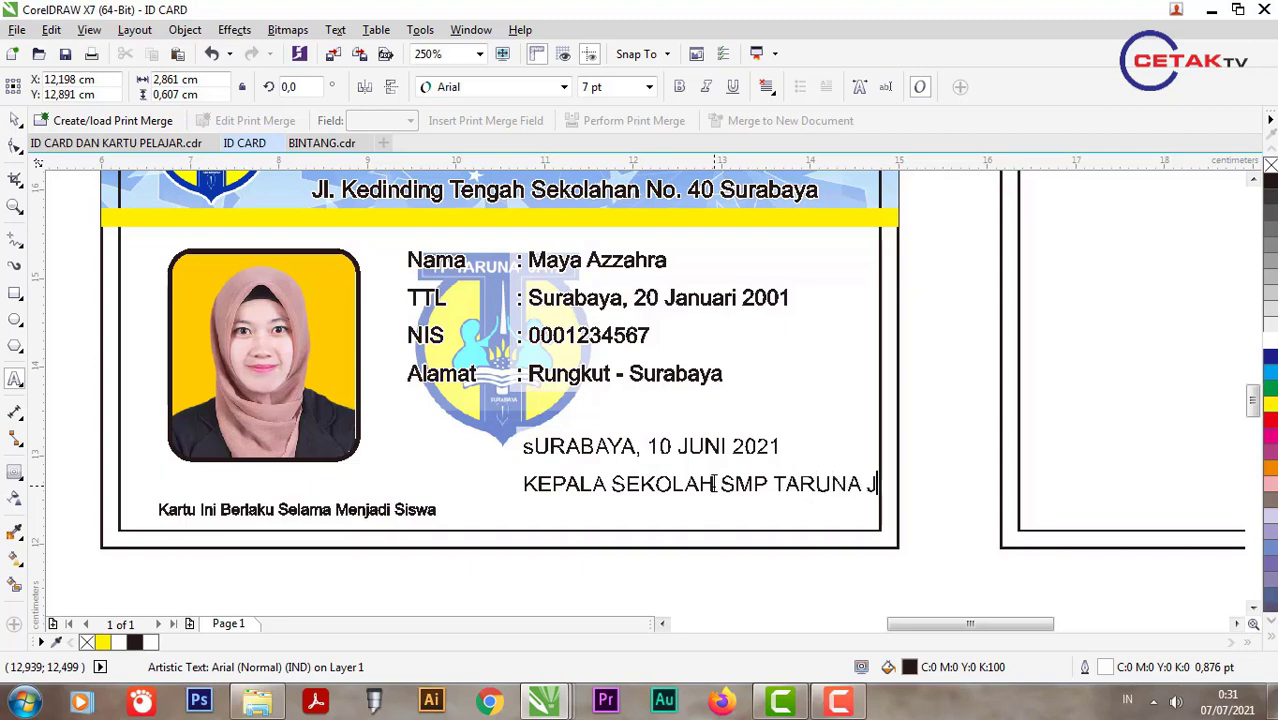
type("AYA Q")
left_click(16, 121)
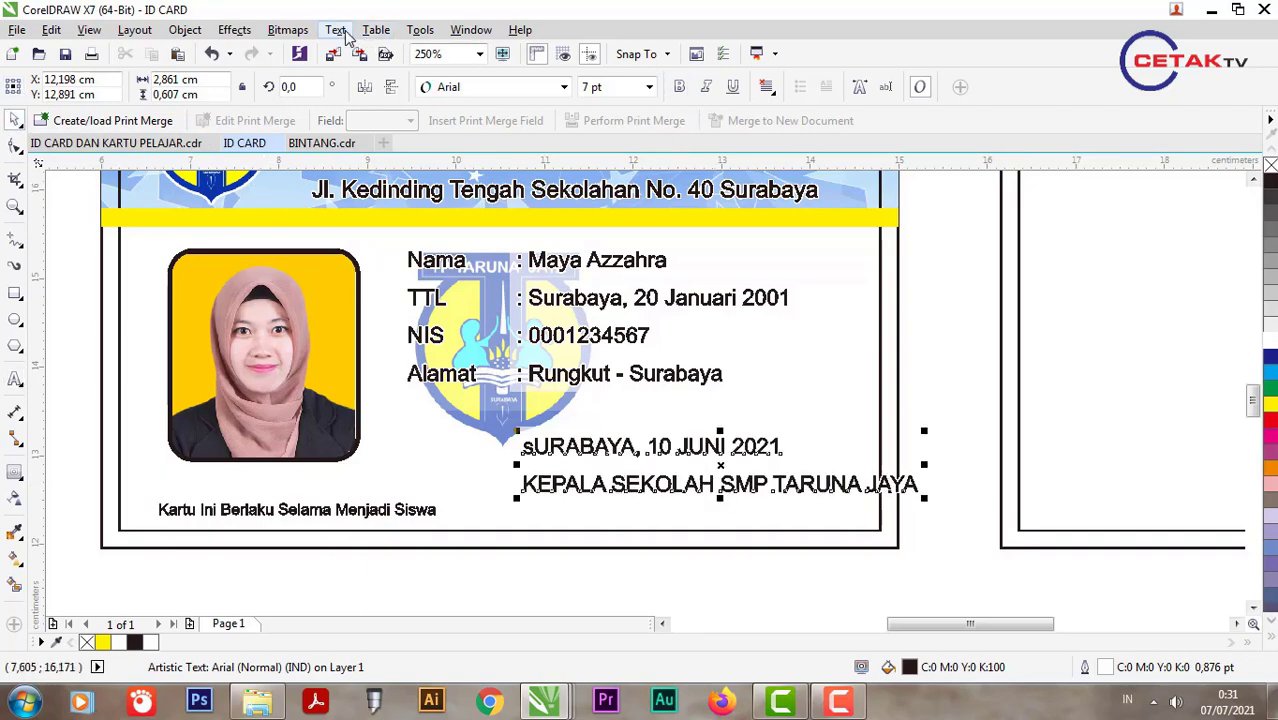
Step: Put the signature lines in Title Case and centre-align them
left_click(335, 30)
left_click(387, 481)
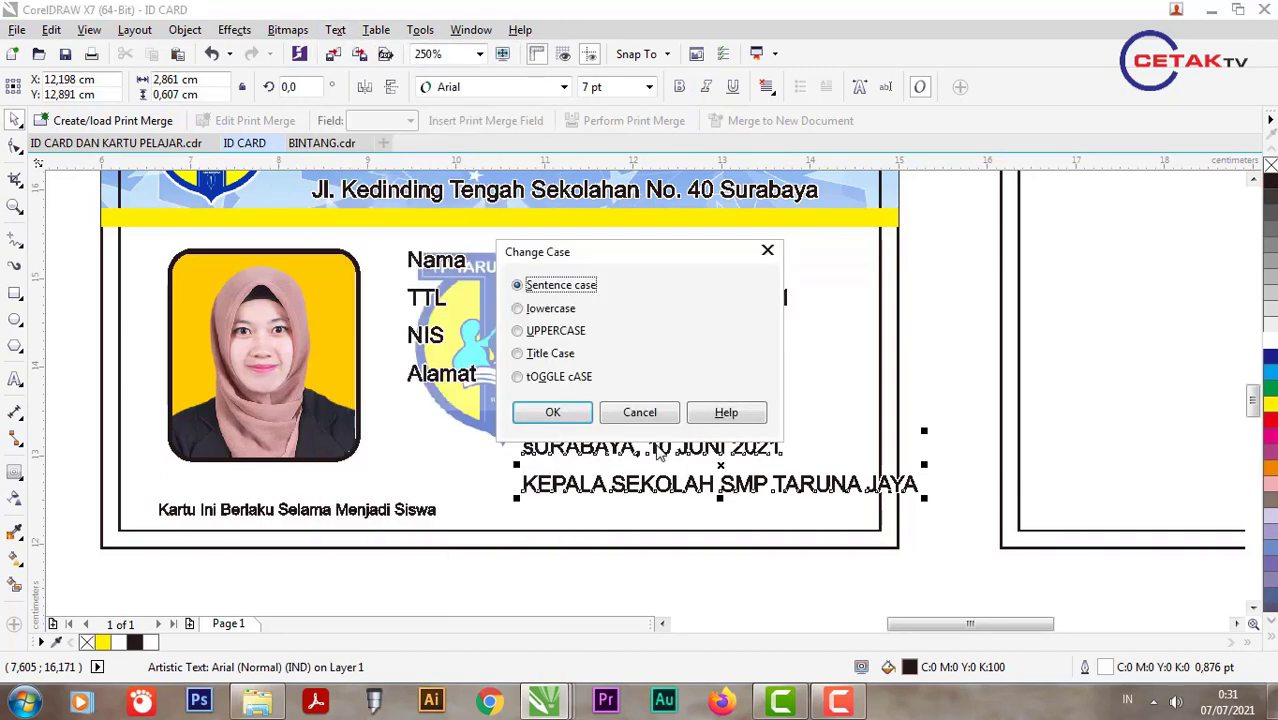
left_click(552, 354)
left_click(552, 412)
left_click(767, 87)
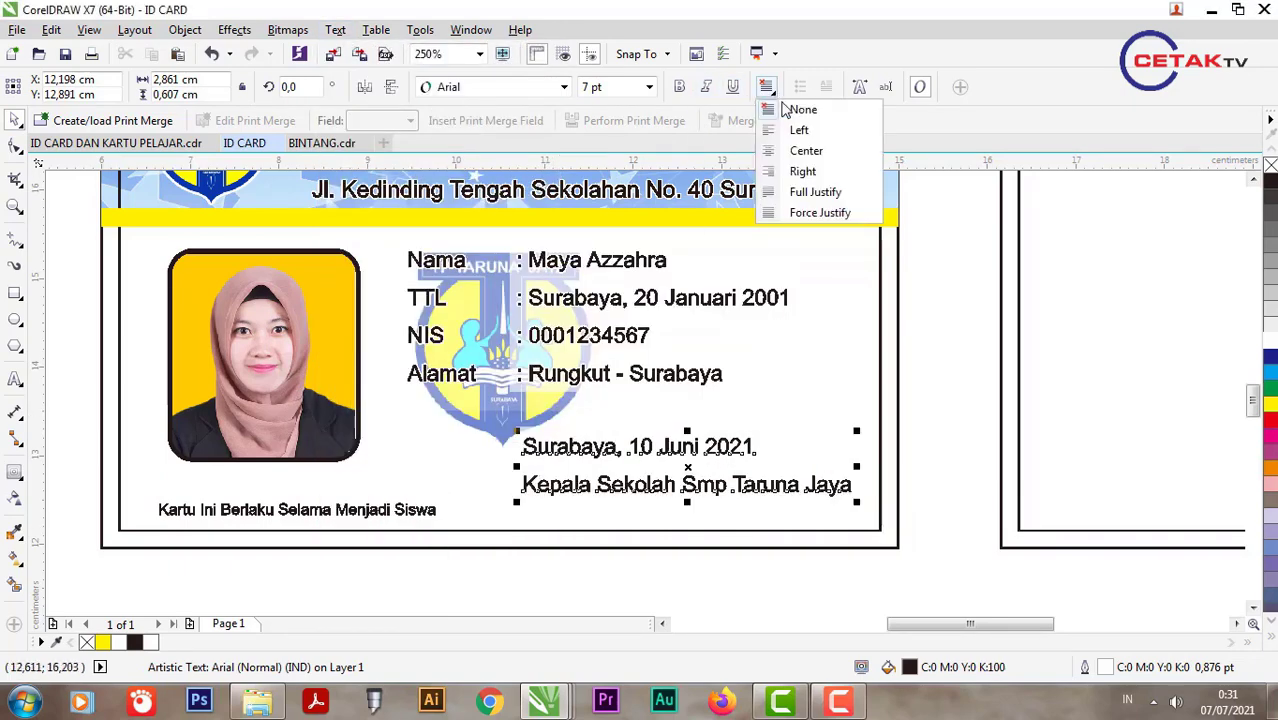
left_click(790, 149)
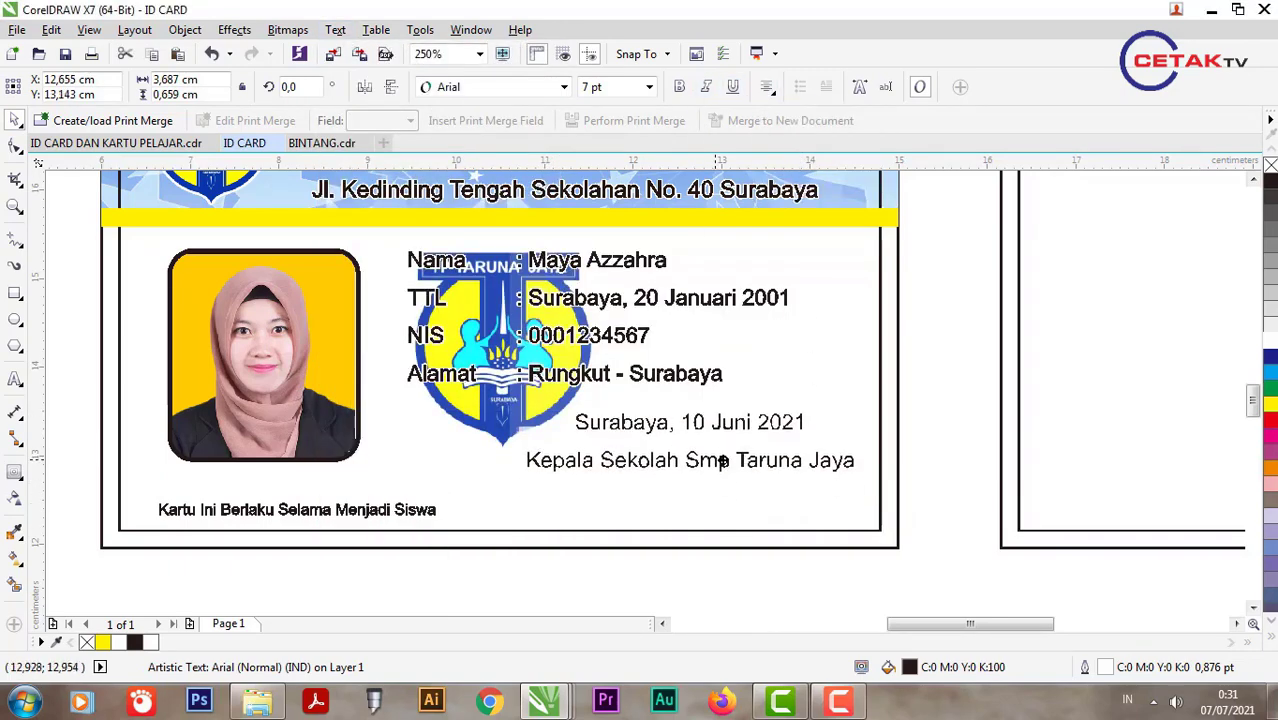
Step: Tighten the line spacing so the title line sits closer to the date
scroll(725, 462, "up", 2)
left_click(15, 147)
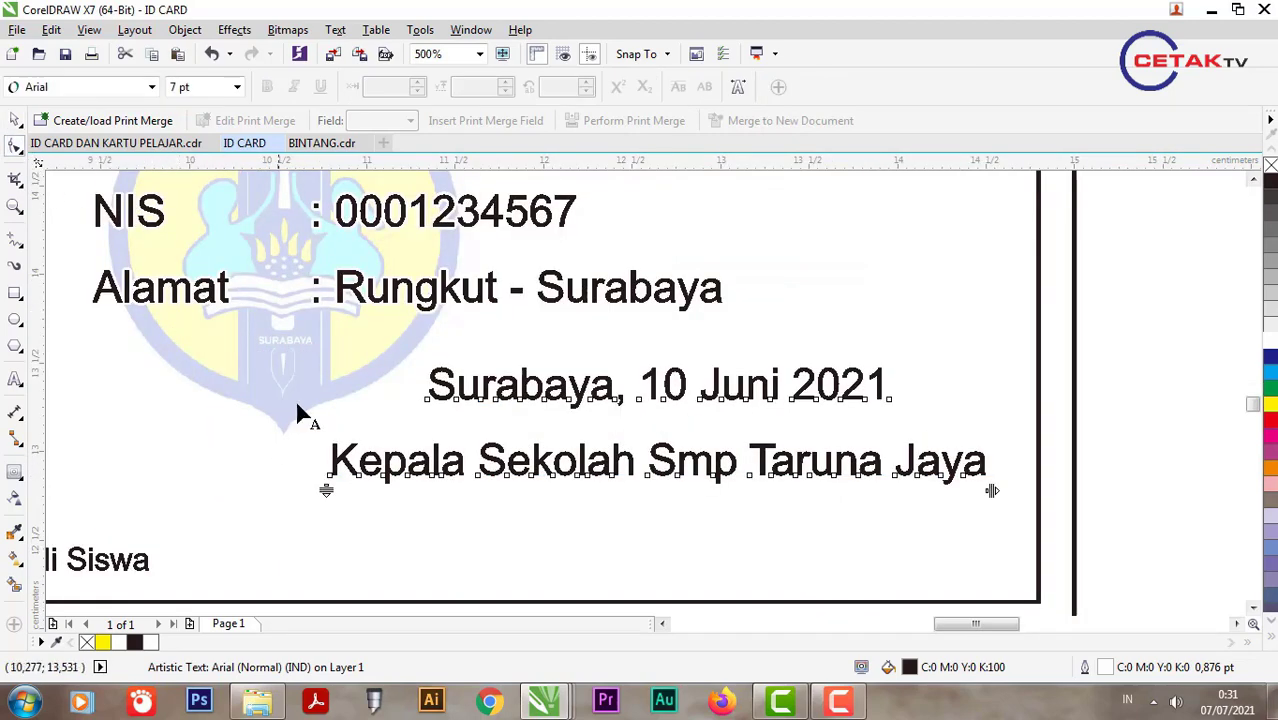
left_click_drag(332, 489, 328, 462)
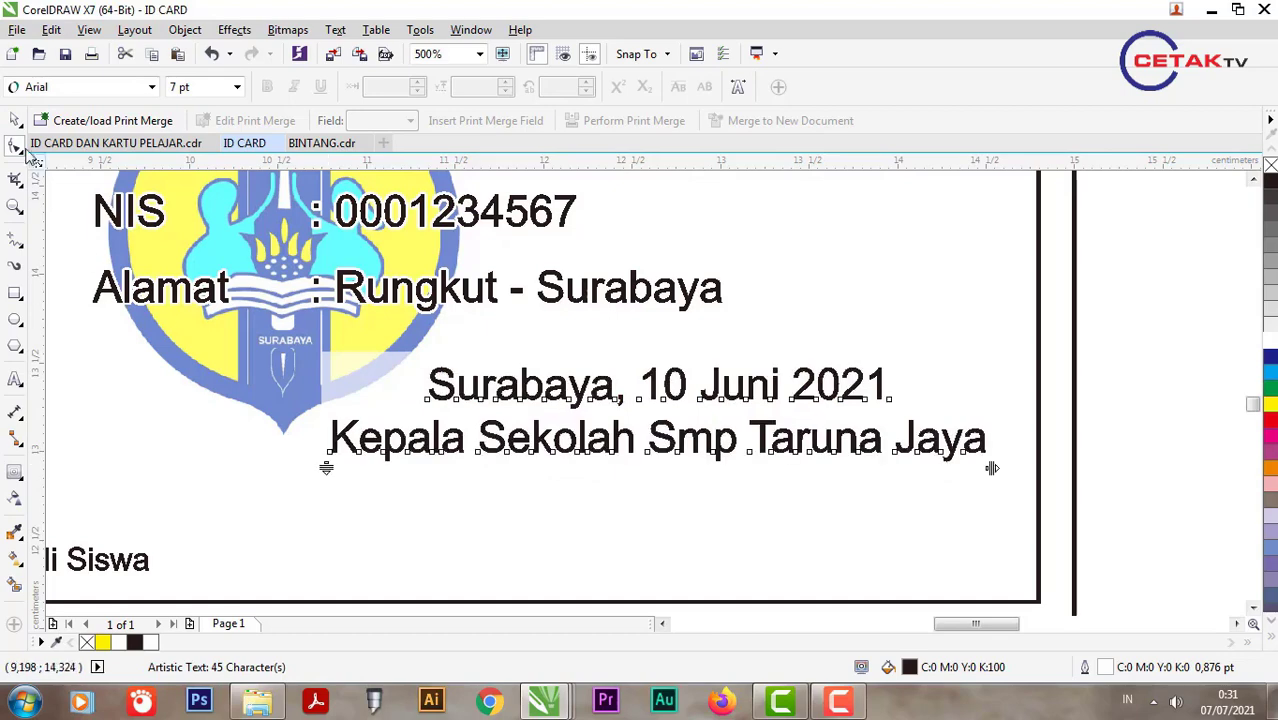
left_click(15, 120)
Step: Change 'Smp' back to uppercase 'SMP' in the title line
double_click(650, 437)
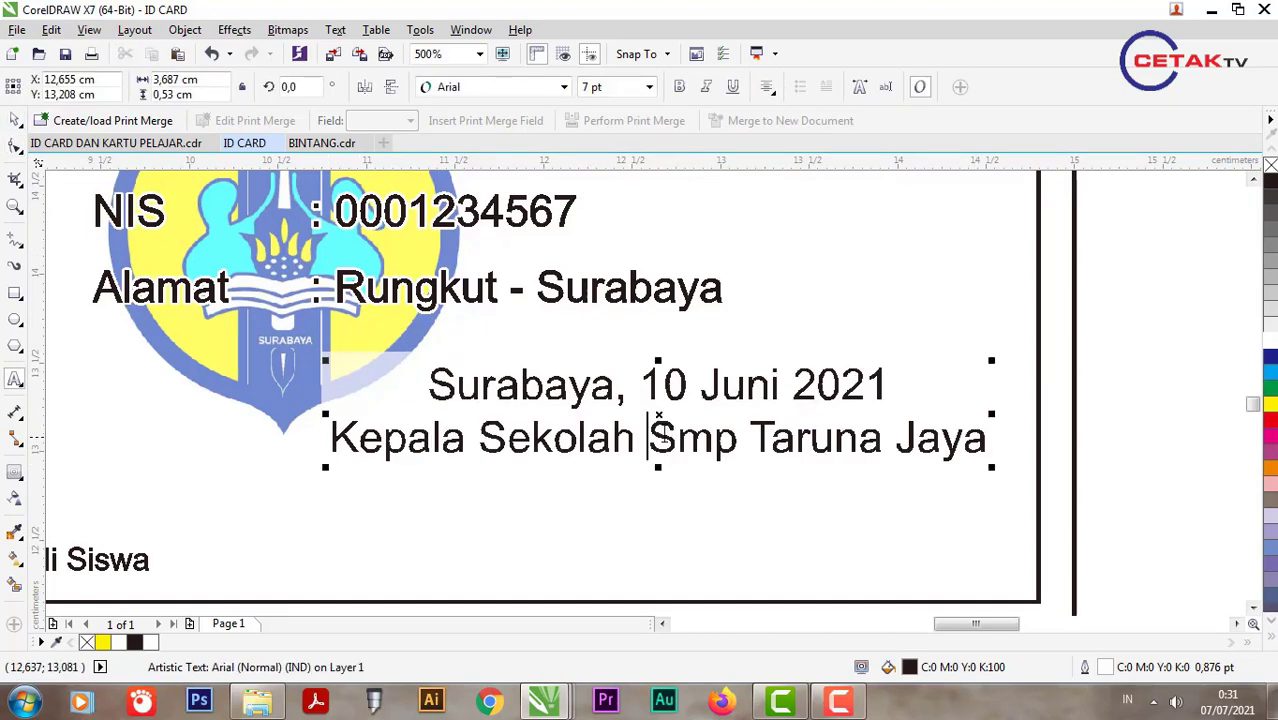
left_click_drag(648, 437, 738, 437)
left_click(338, 31)
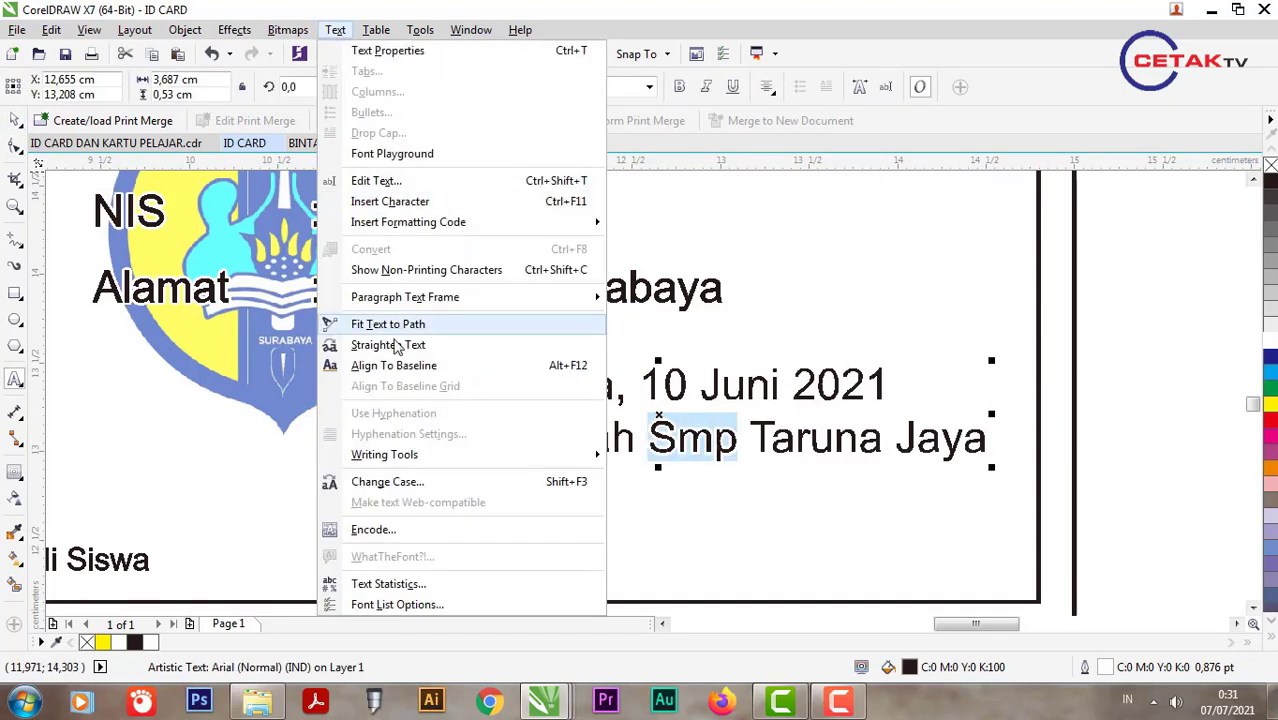
left_click(600, 474)
left_click(565, 331)
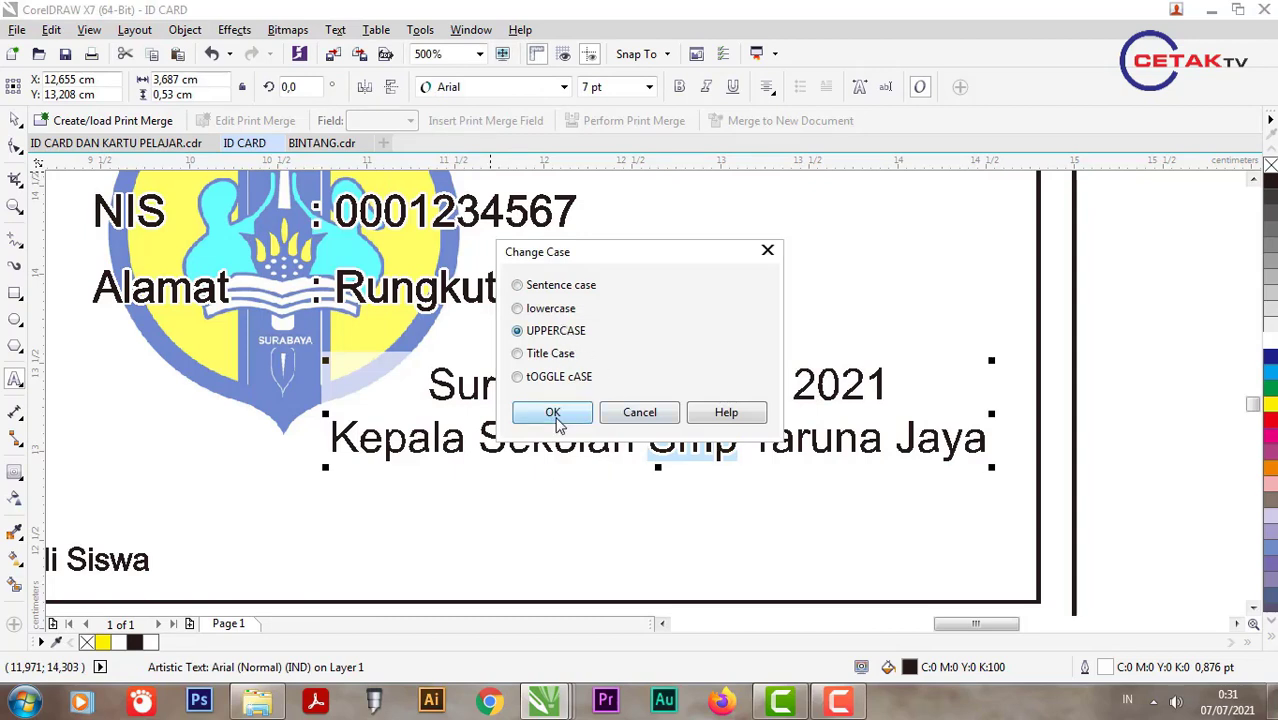
left_click(553, 412)
Step: Set the signature block's font size to 5 pt
left_click(16, 119)
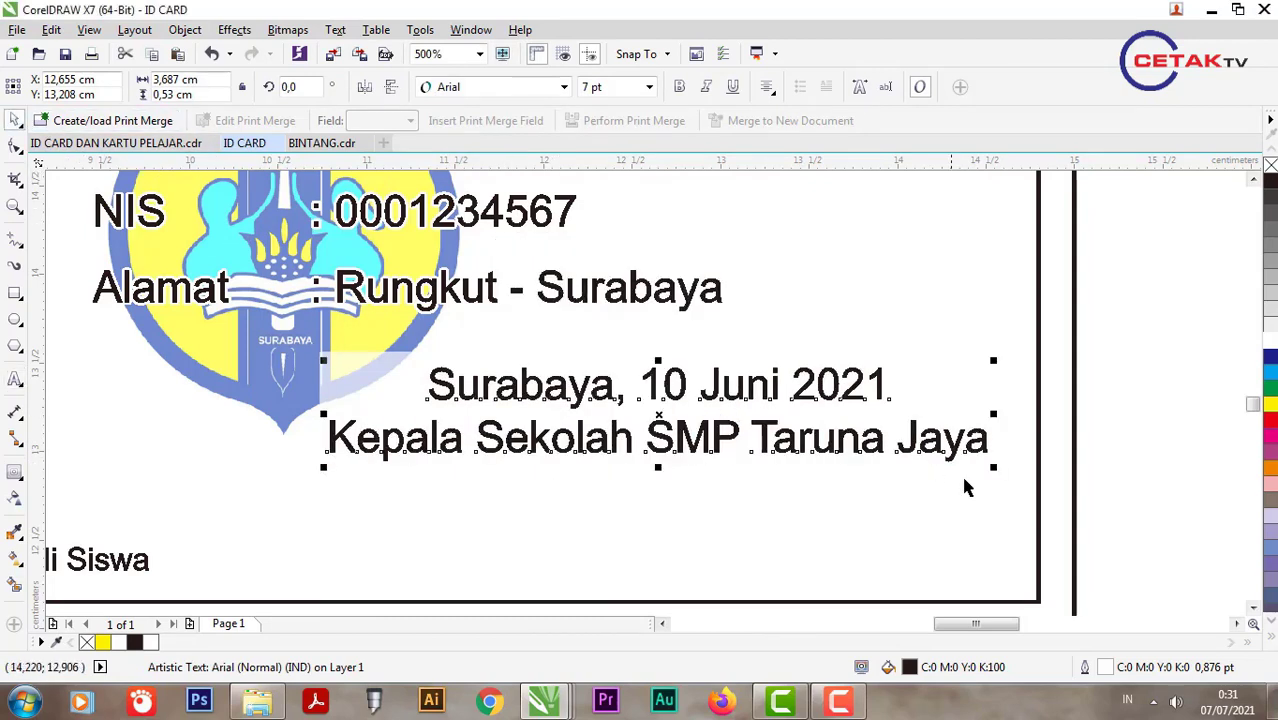
type("5")
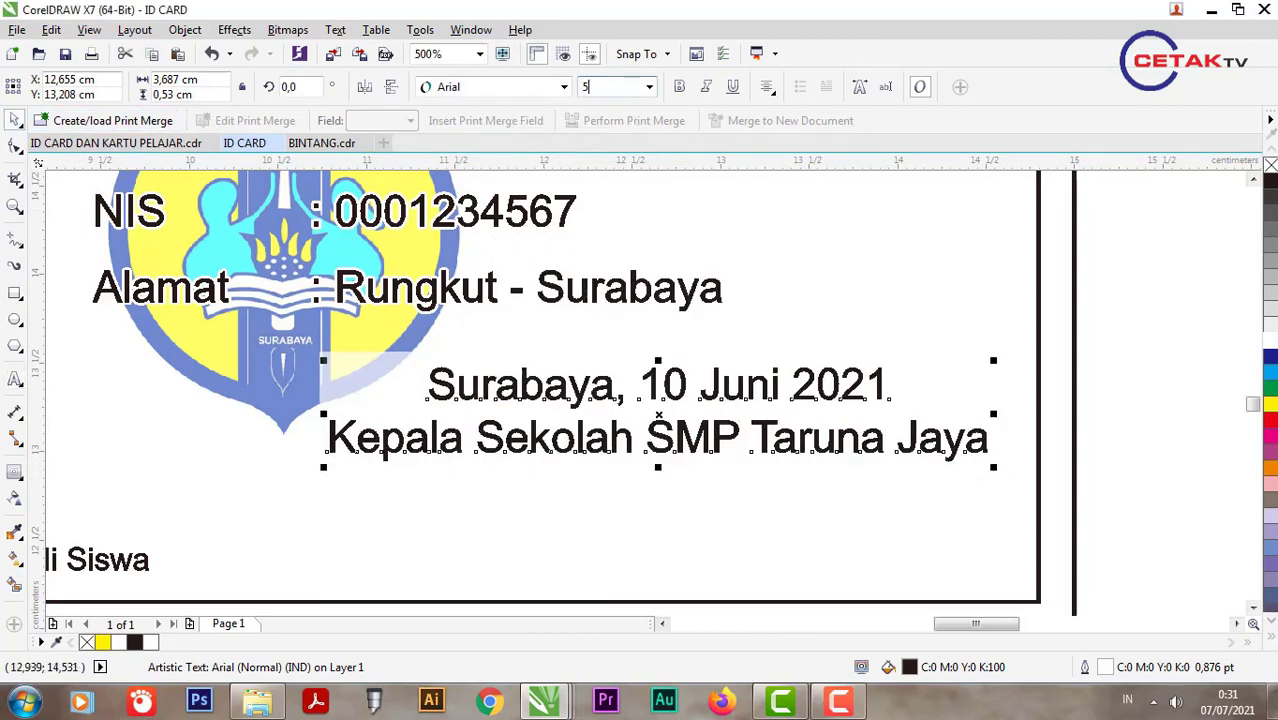
key("Return")
scroll(706, 386, "down", 1)
key("F8")
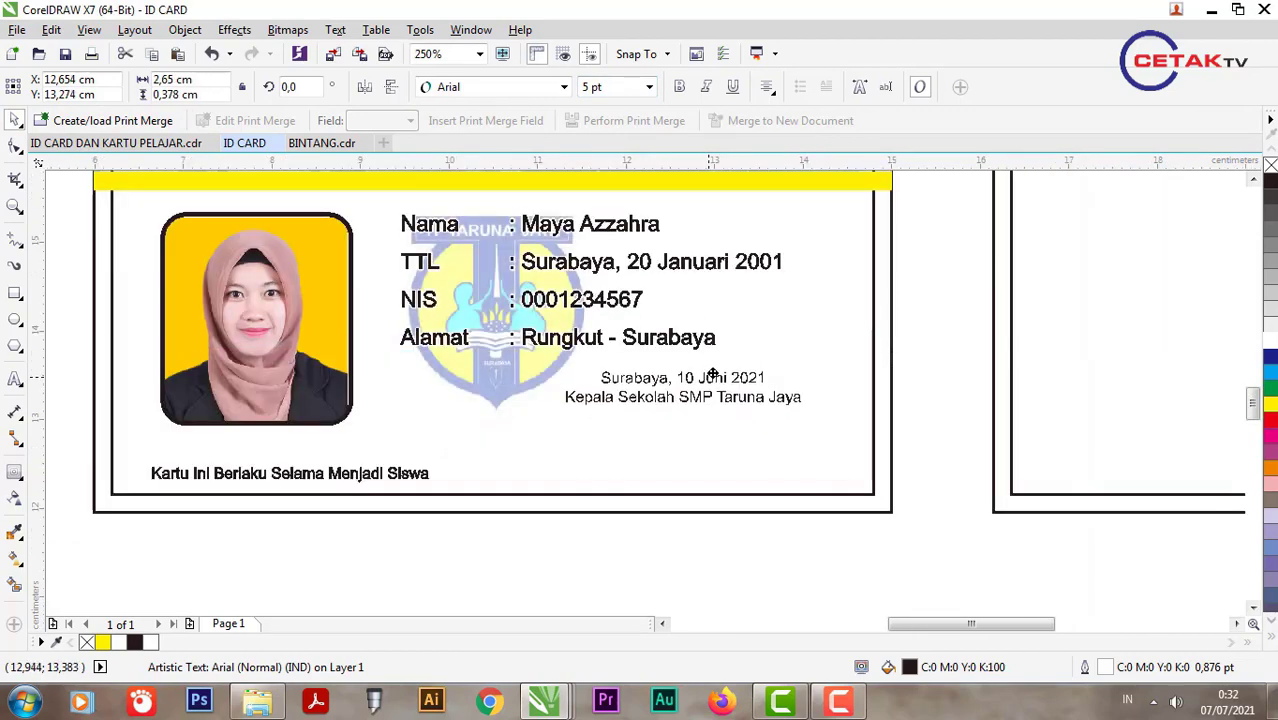
scroll(681, 492, "up", 1)
scroll(670, 492, "up", 1)
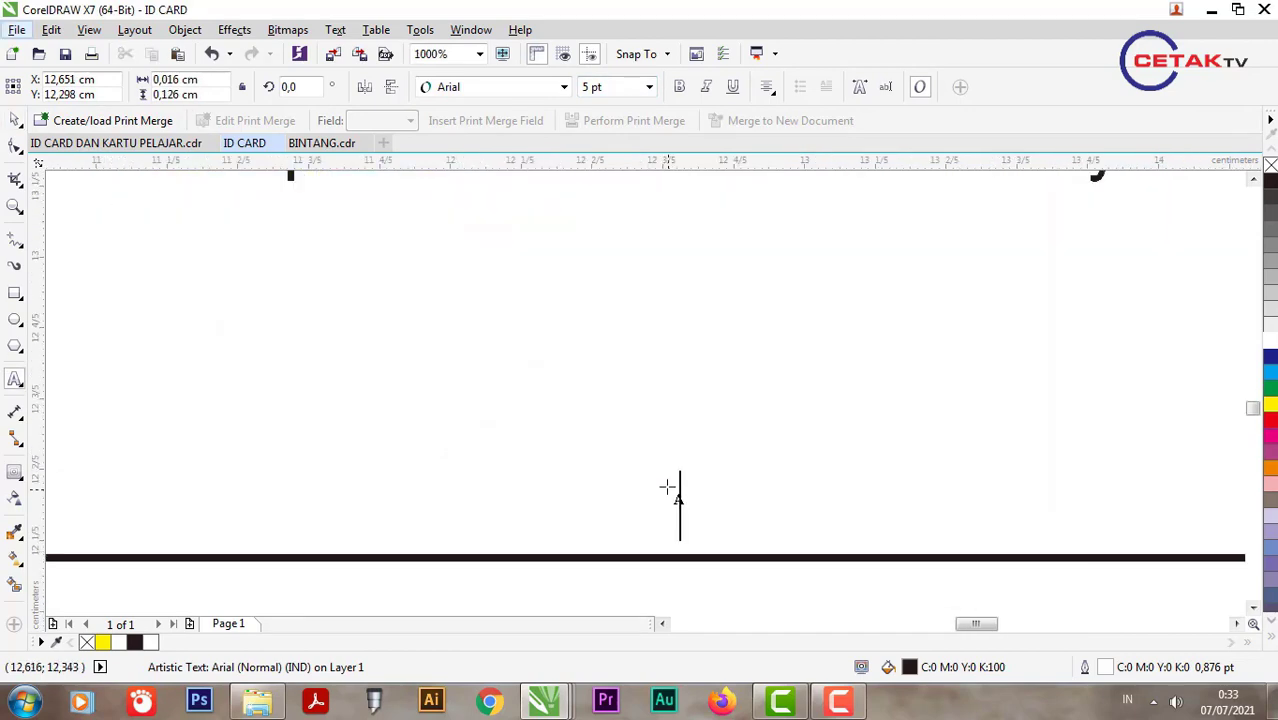
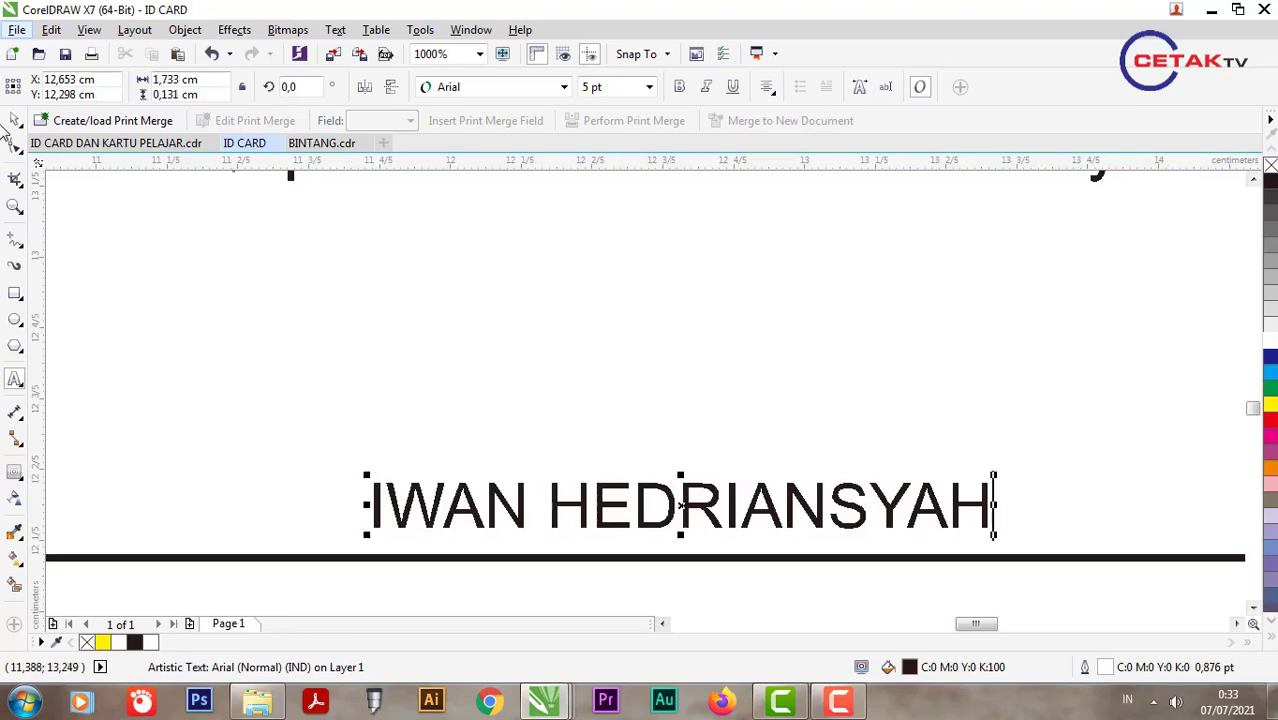
Step: Type the principal's full name and convert it to Title Case
key("ctrl+space")
left_click(338, 30)
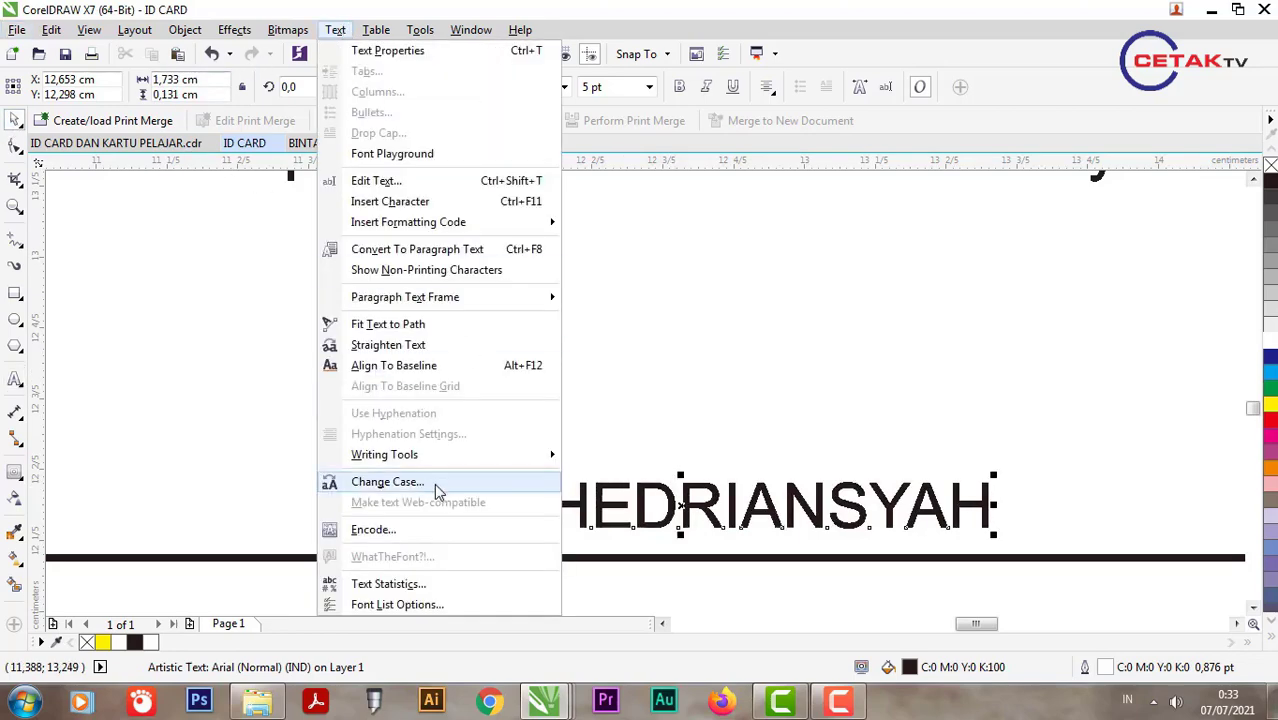
left_click(434, 487)
left_click(553, 412)
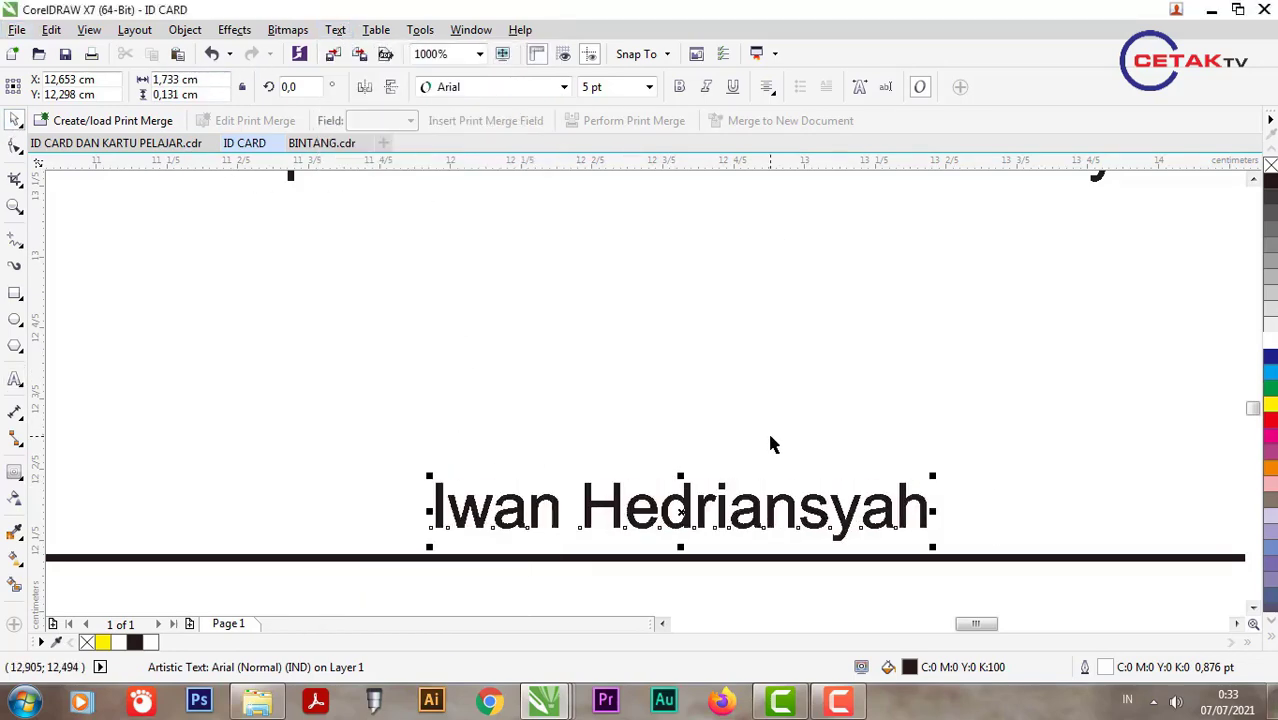
Step: Nudge the principal's name slightly upward beneath the signature lines
scroll(767, 429, "down", 2)
left_click(748, 366, "shift")
left_click(787, 480)
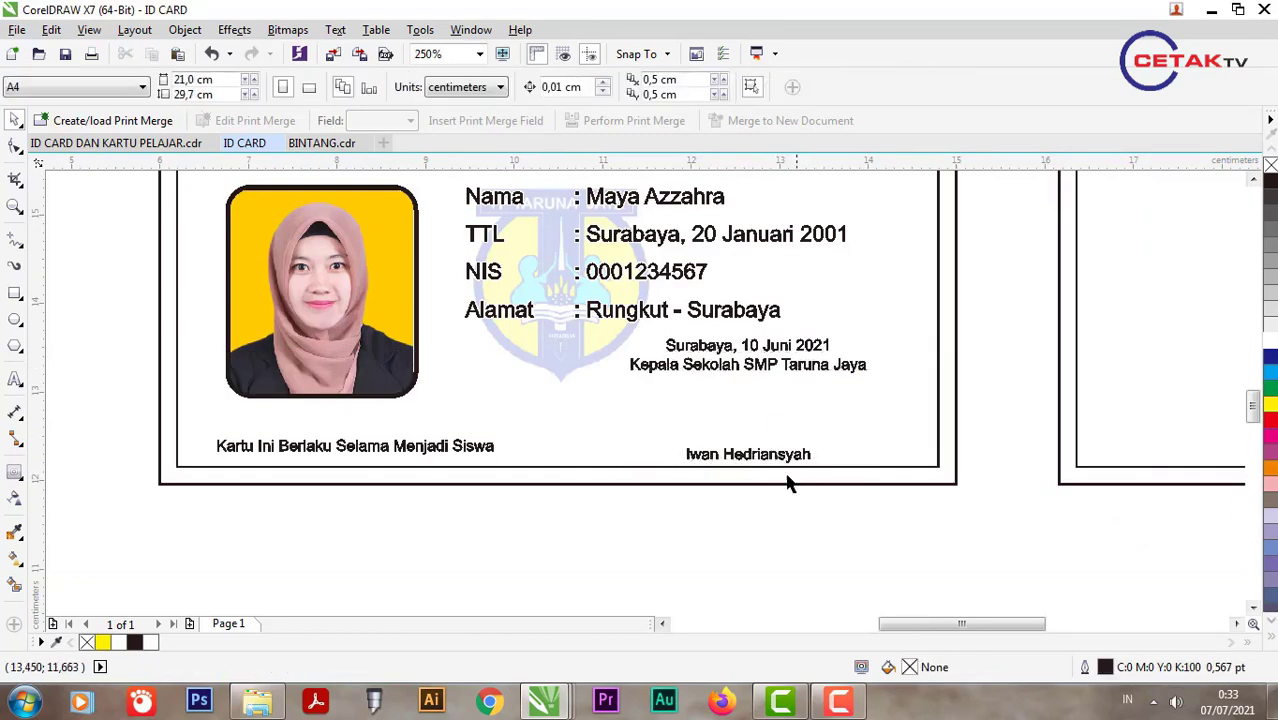
left_click(775, 455)
left_click_drag(775, 455, 777, 444)
scroll(766, 439, "down", 1)
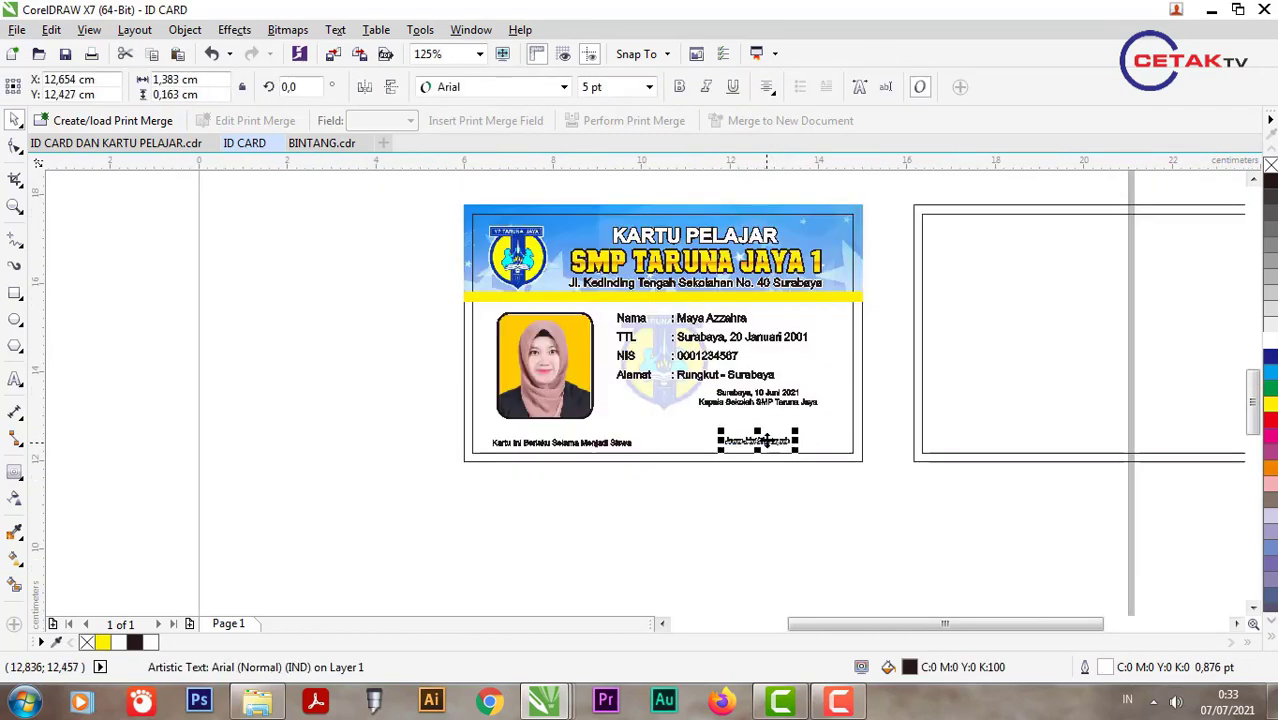
scroll(767, 429, "up", 1)
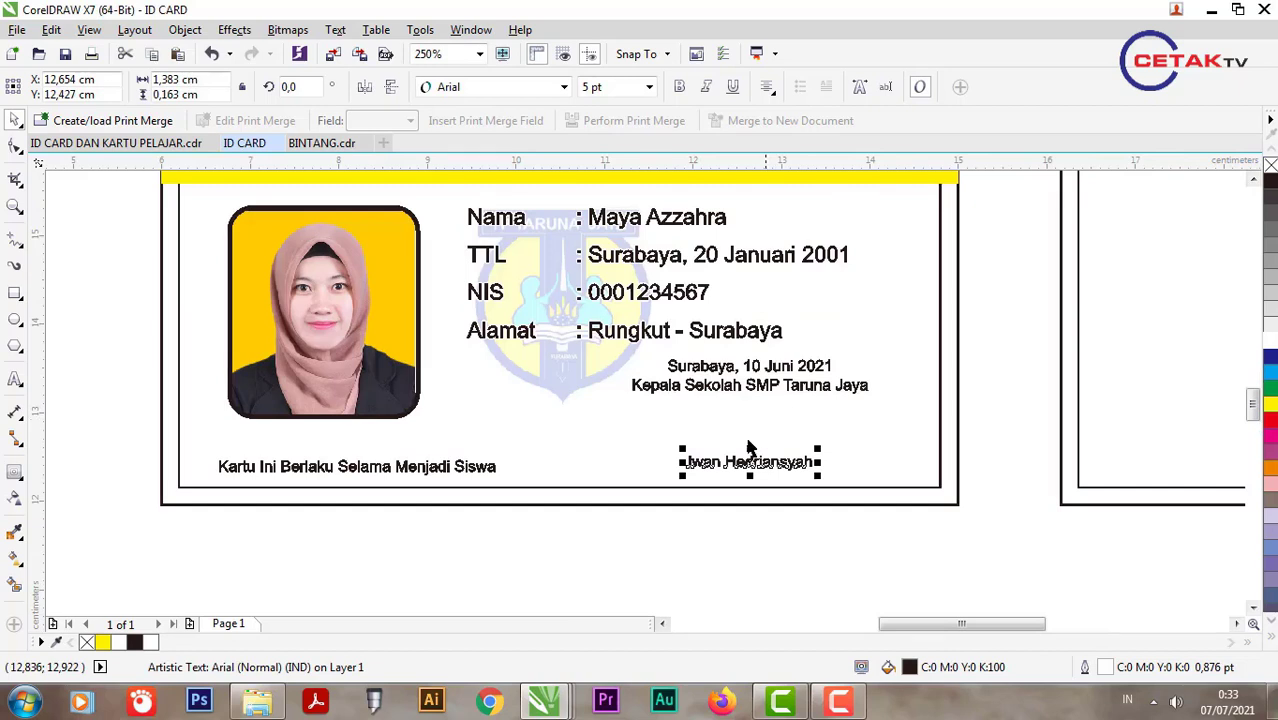
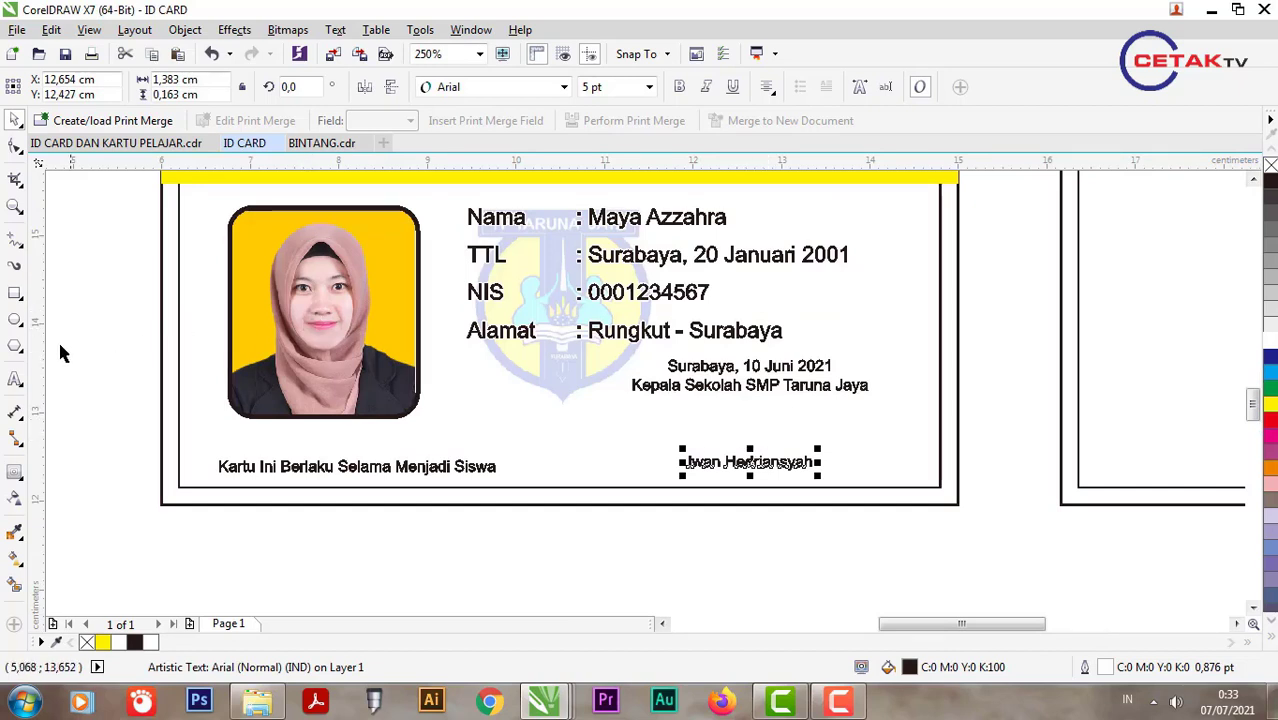
Step: Draw a circle below the ID card and a slightly smaller copy inside it
left_click(15, 318)
scroll(362, 458, "down", 1)
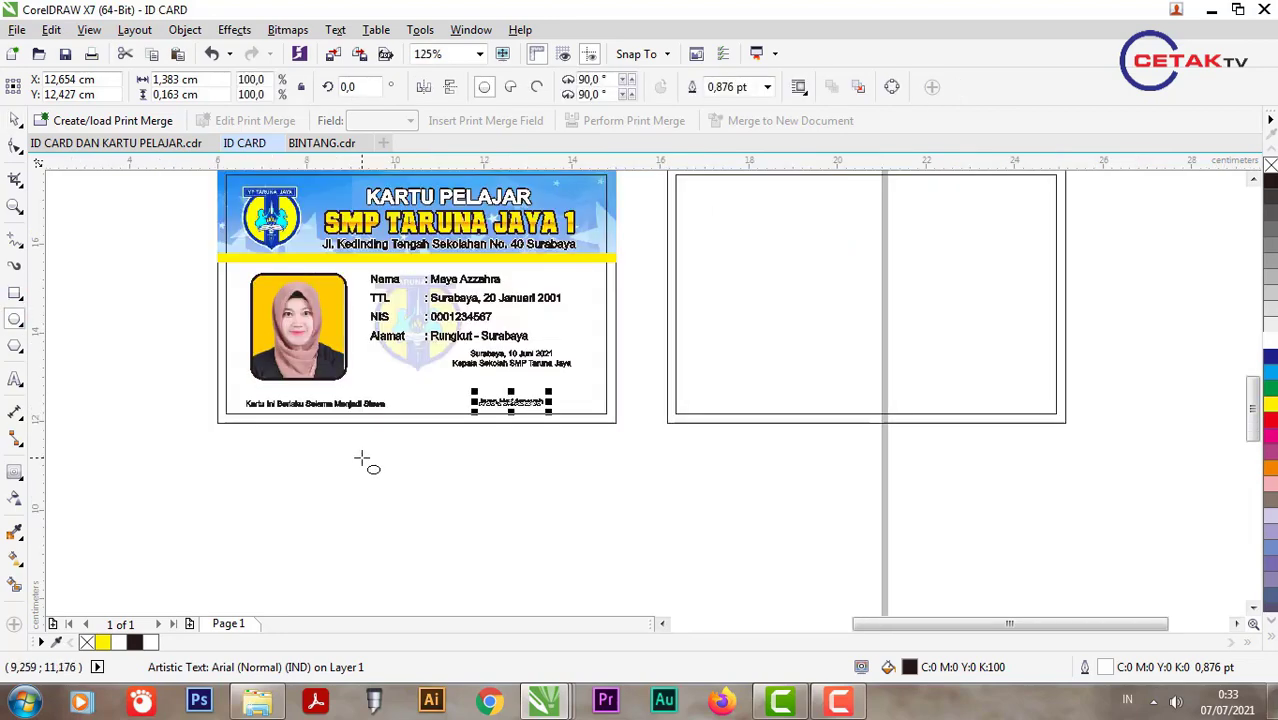
left_click_drag(365, 455, 436, 538)
scroll(430, 530, "up", 1)
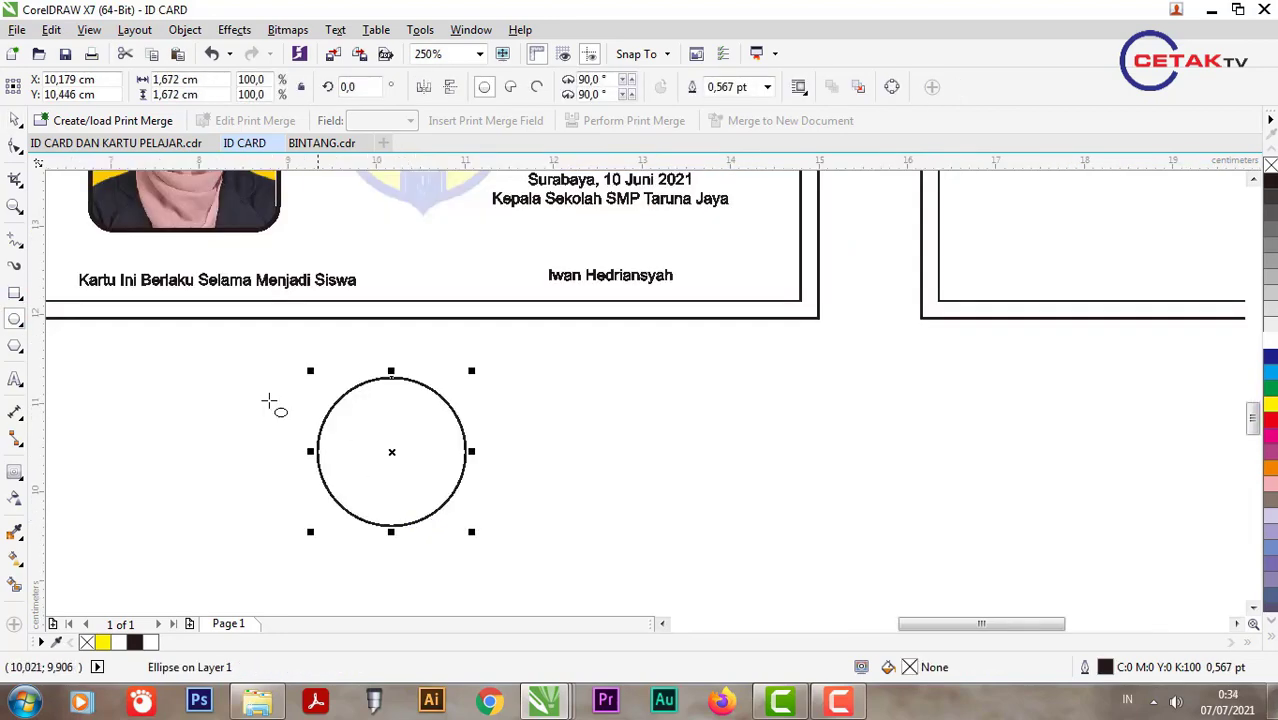
left_click(14, 121)
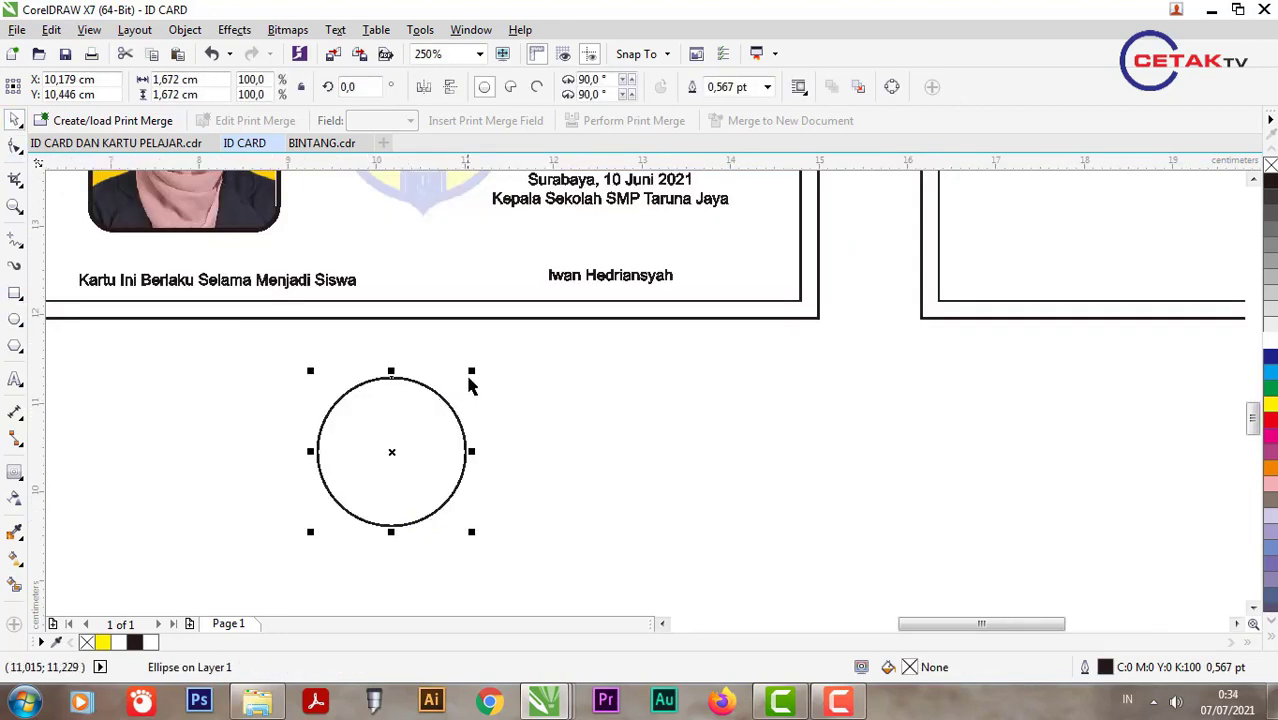
left_click_drag(471, 372, 457, 401)
scroll(362, 432, "up", 2)
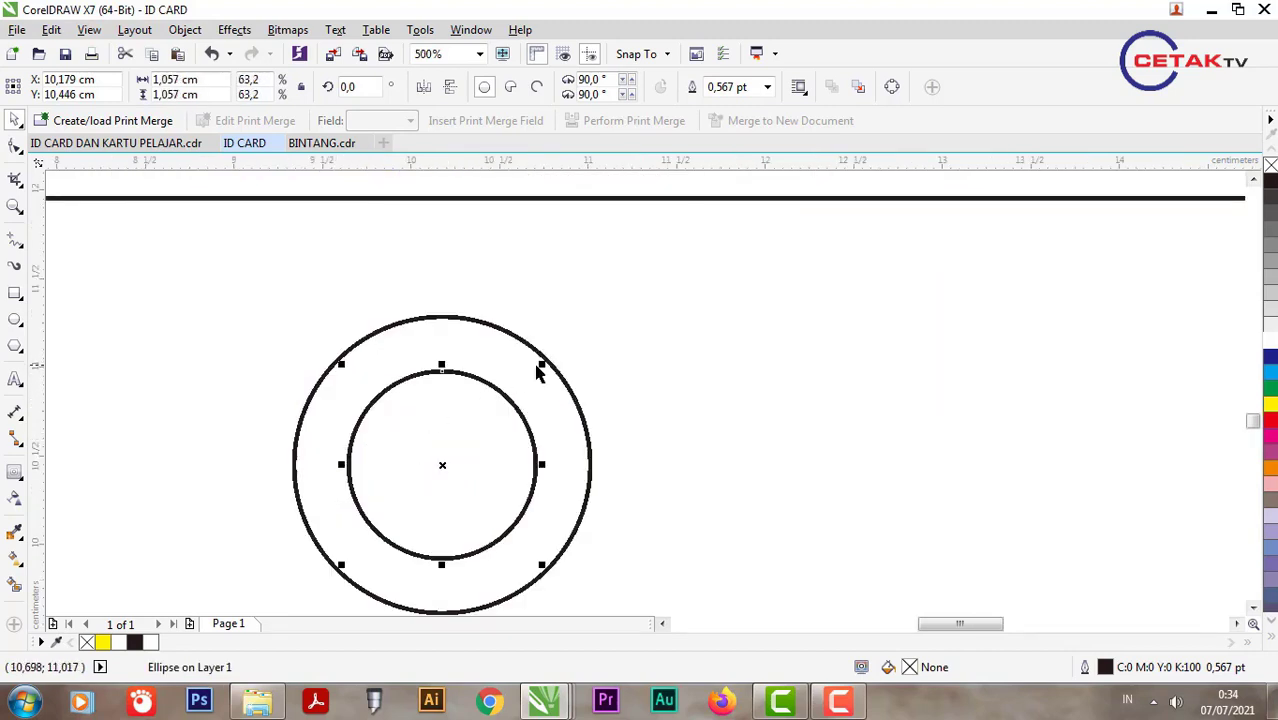
left_click_drag(538, 368, 553, 358)
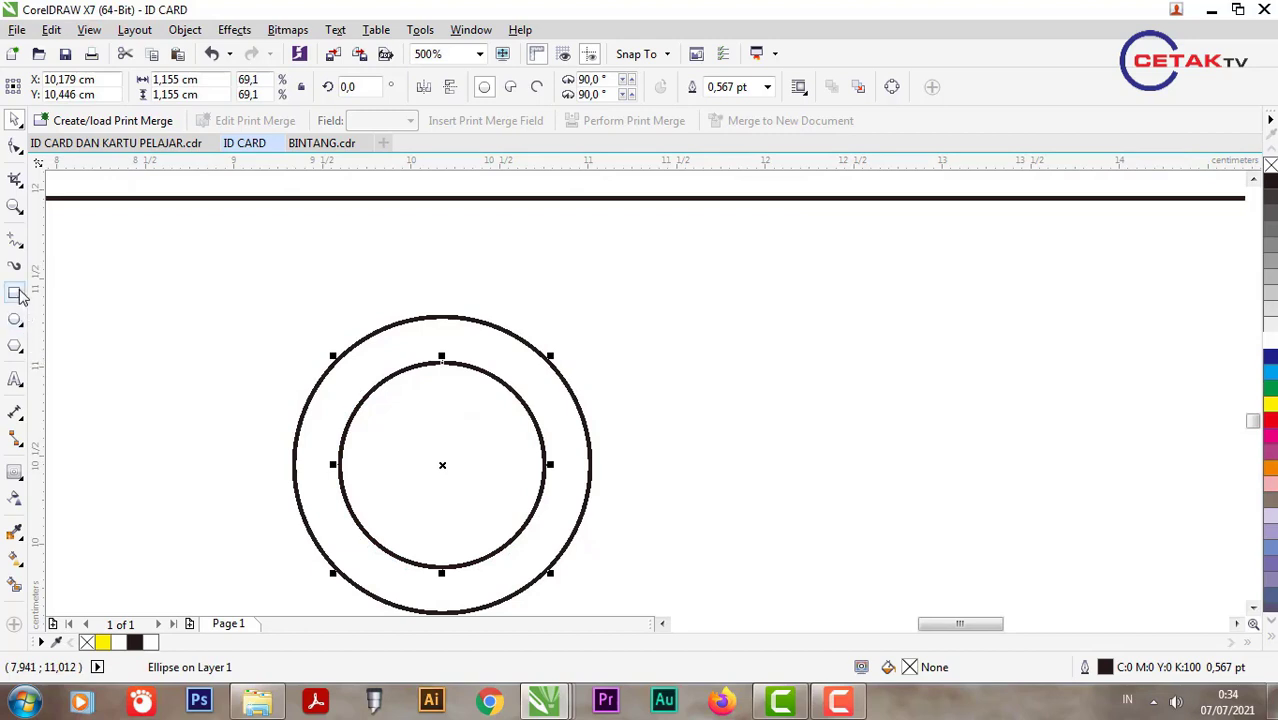
Step: Draw a thin rectangle across both circles and centre it on the inner circle
left_click(15, 293)
left_click_drag(263, 446, 600, 491)
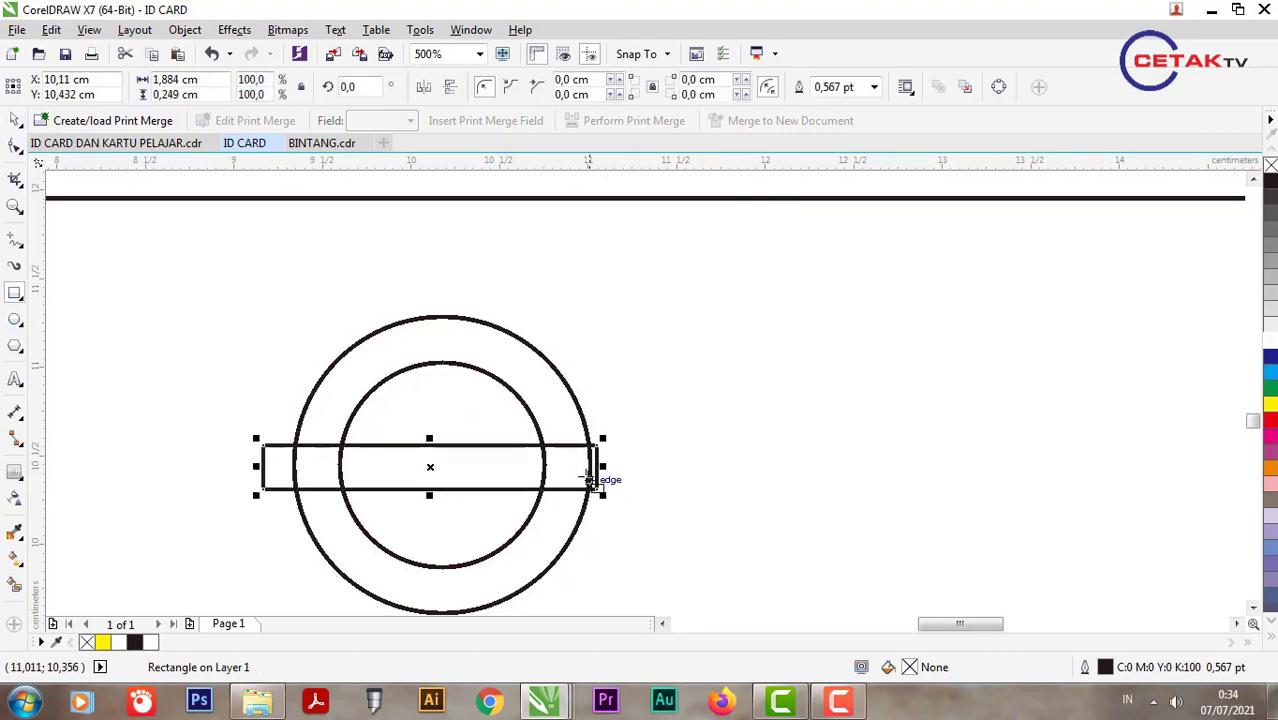
left_click(15, 120)
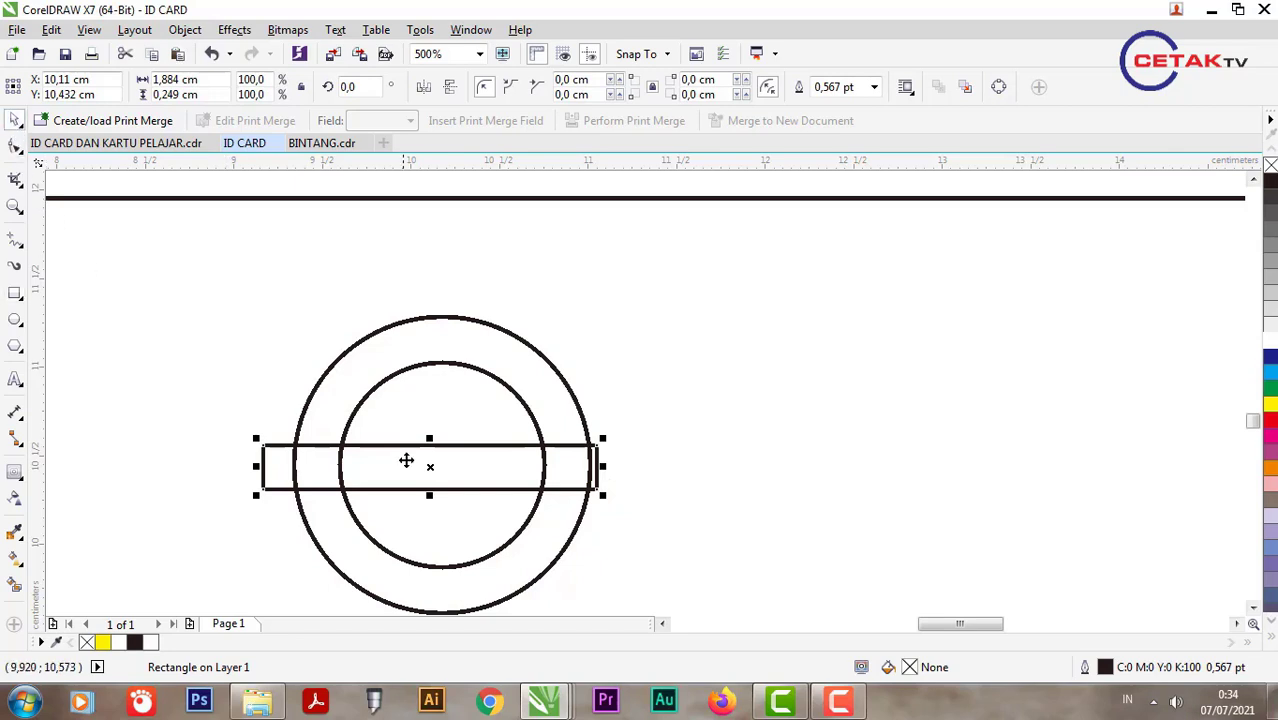
scroll(410, 462, "up", 2)
left_click_drag(448, 518, 451, 525)
scroll(456, 459, "down", 1)
left_click(422, 410, "shift")
key("c")
Step: Trim the band to the inner circle and delete the leftover long rectangle
left_click(534, 450)
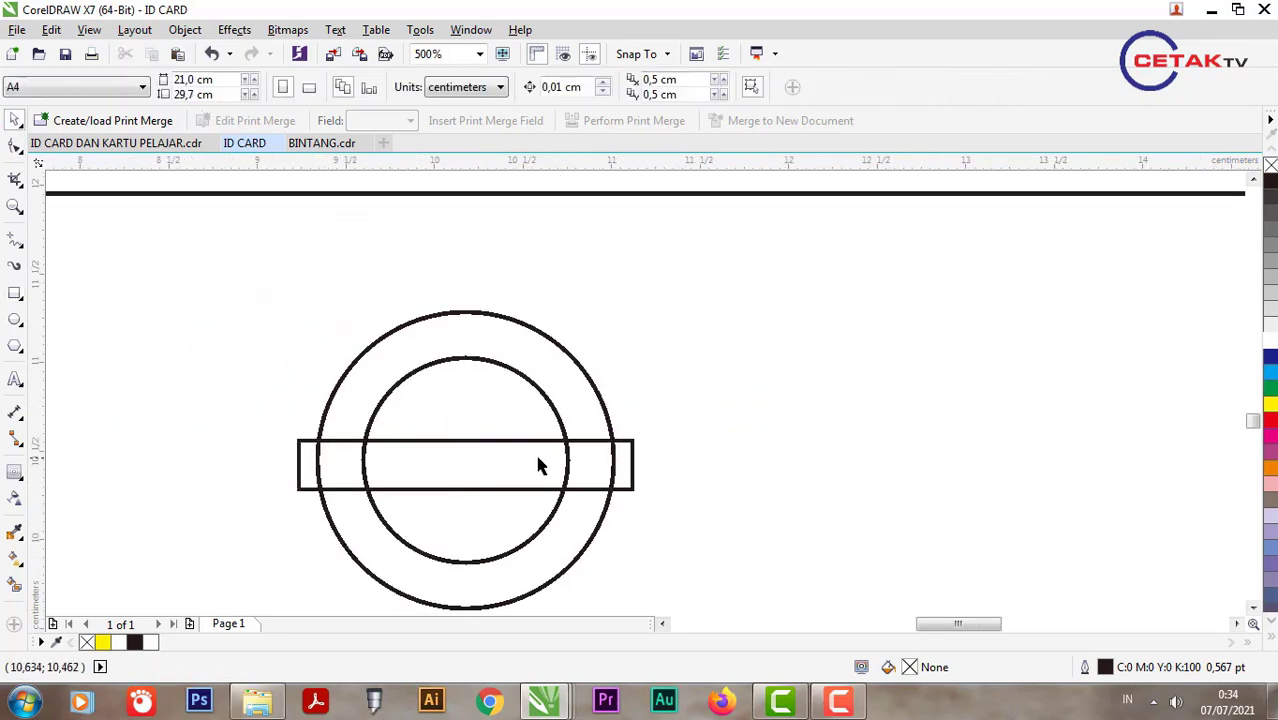
left_click(546, 440)
left_click(541, 383, "shift")
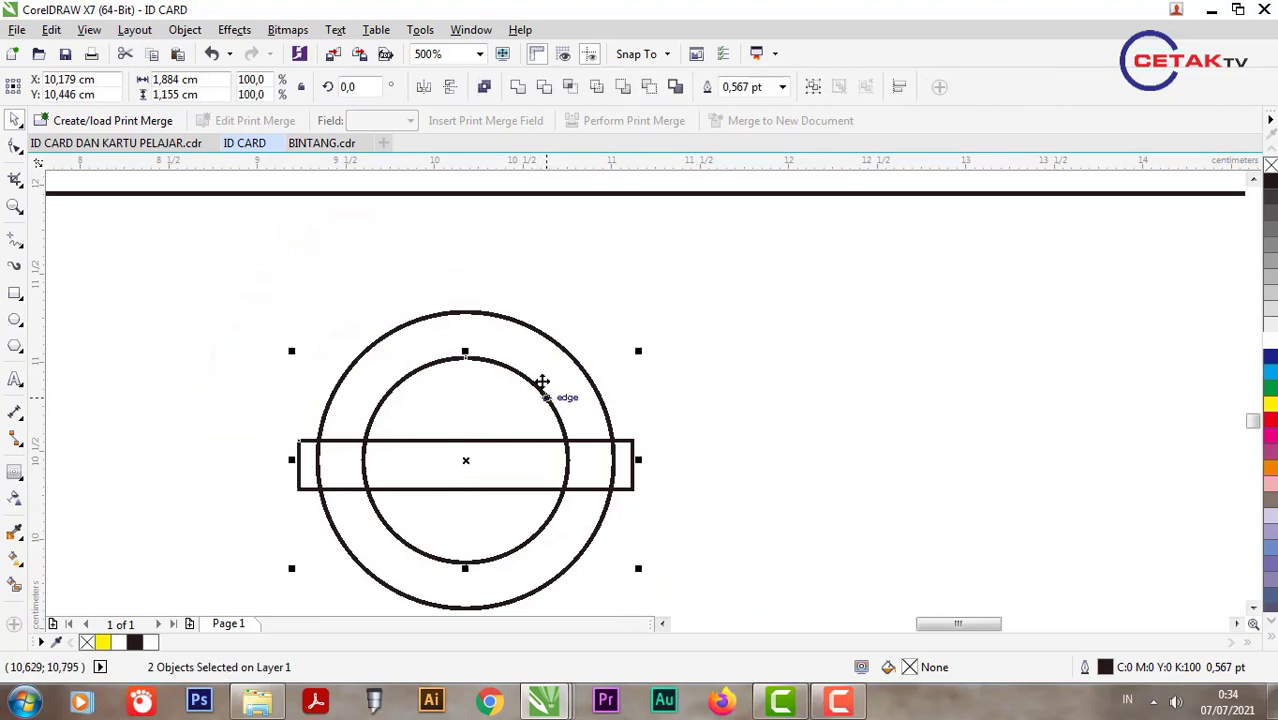
left_click(738, 317)
left_click(632, 477)
key("Delete")
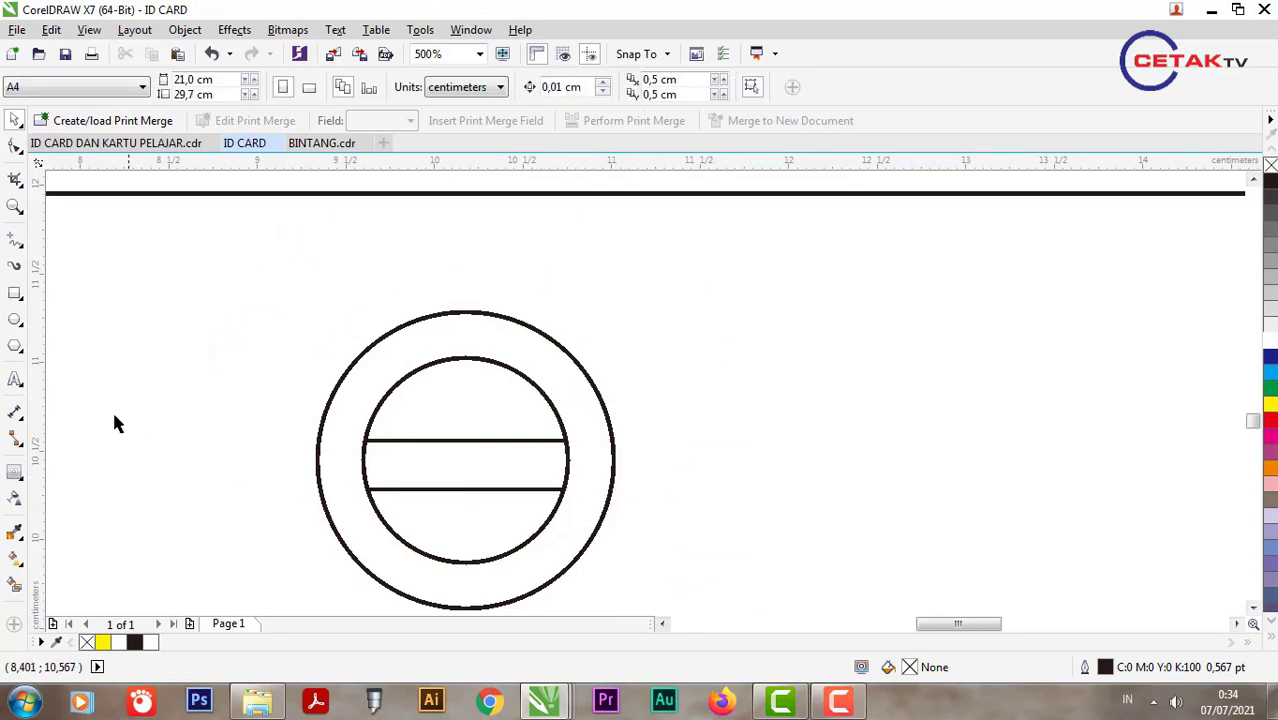
key("F8")
left_click(238, 405)
Step: Type 'SMP TARUNA JAYA 1', shrink it to fit the seal, and make it bold
type("SM")
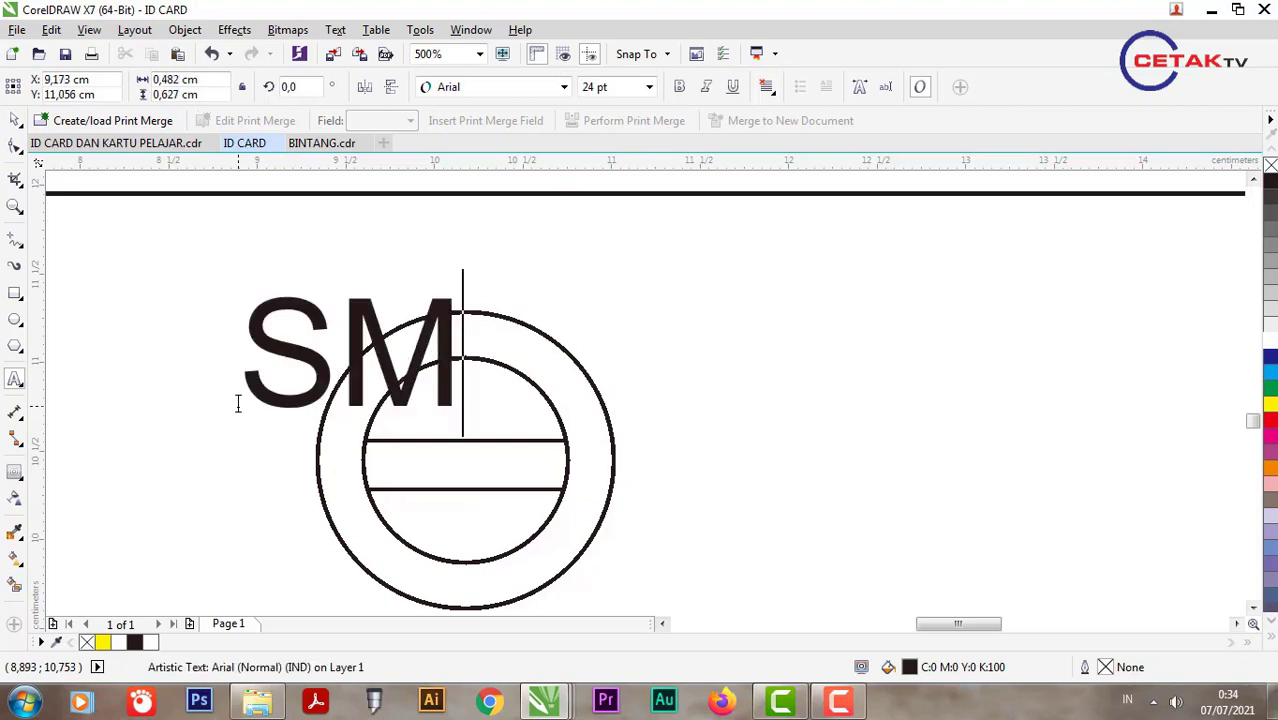
type("P TARUNA")
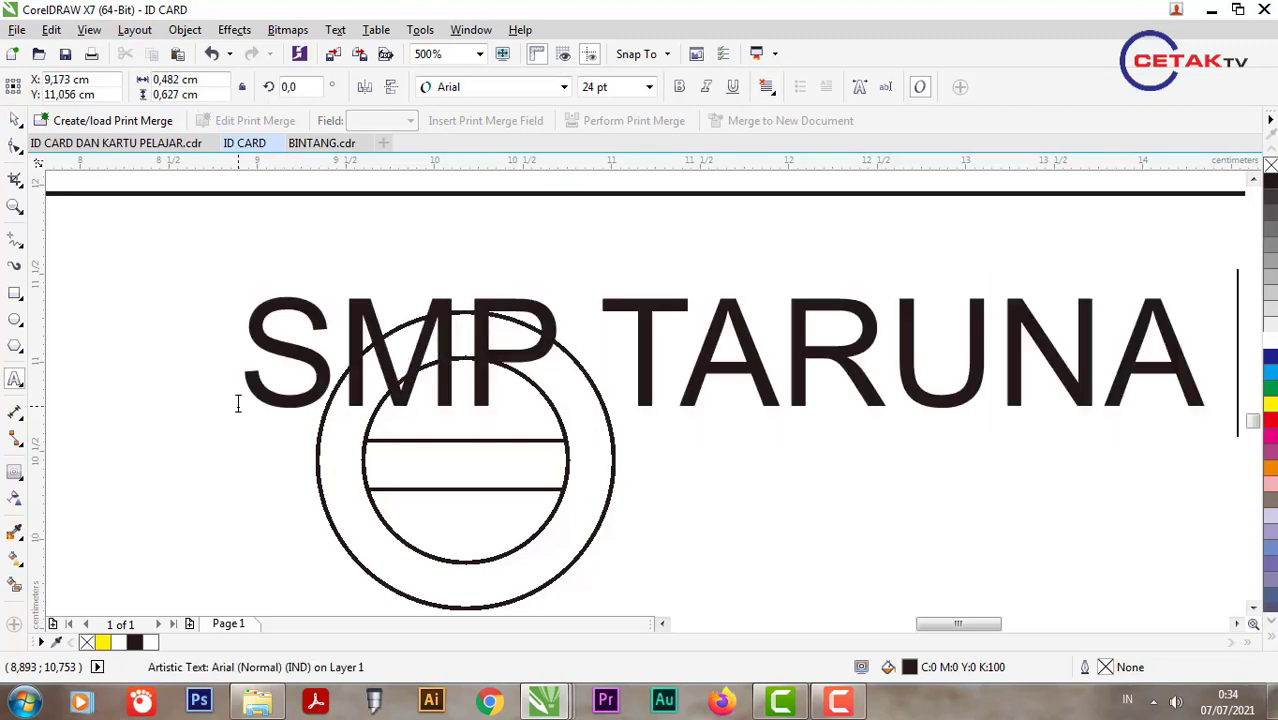
type(" JAYA 1")
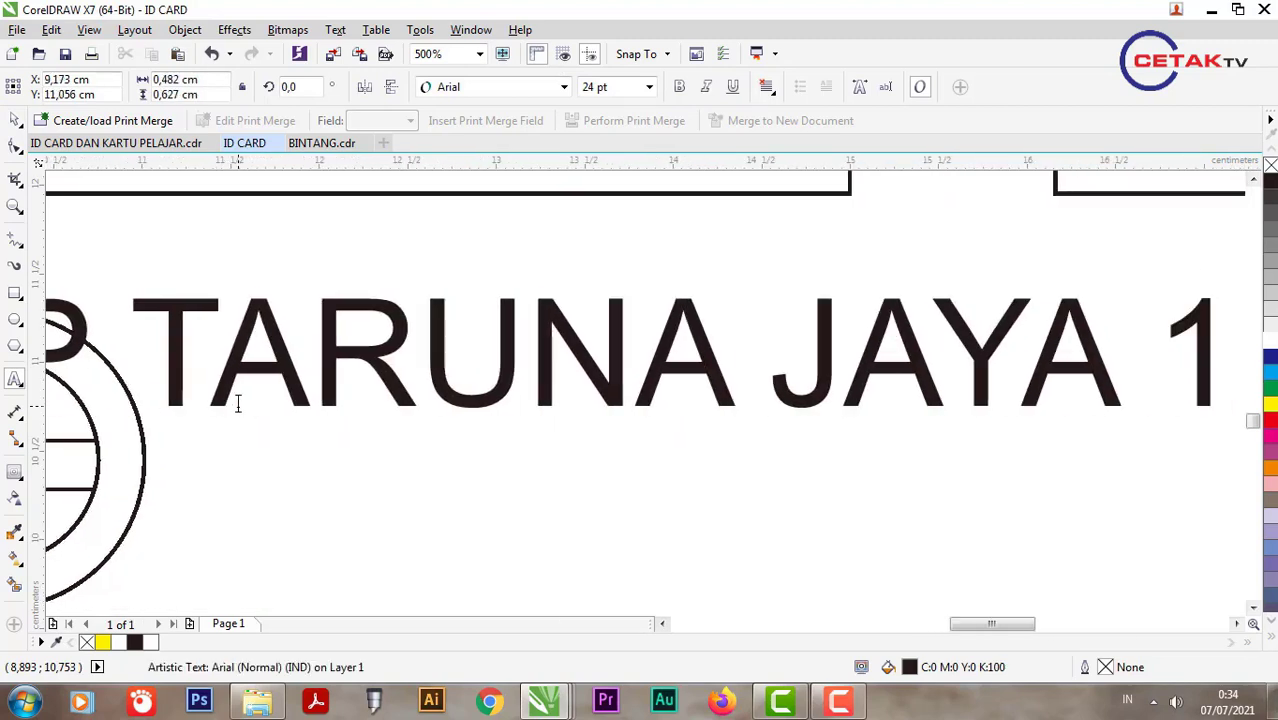
left_click(15, 119)
scroll(721, 434, "down", 2)
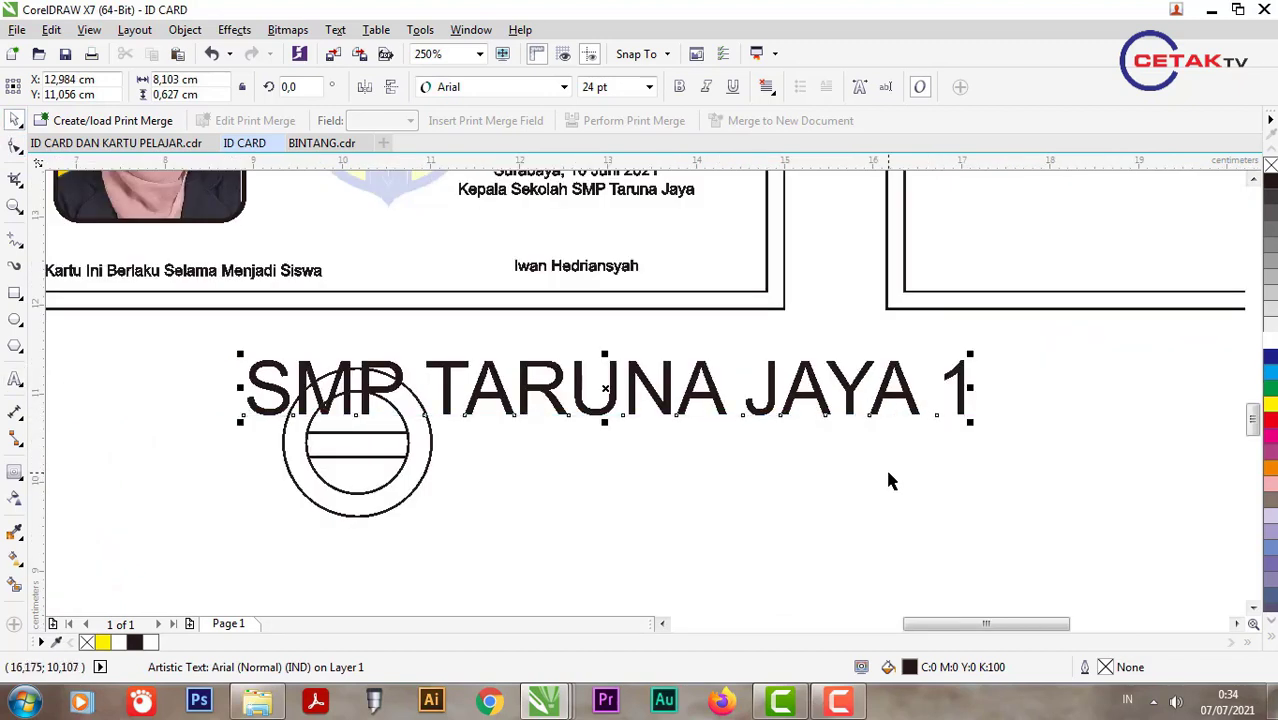
left_click_drag(973, 424, 456, 460)
scroll(471, 363, "up", 2)
key("ctrl+b")
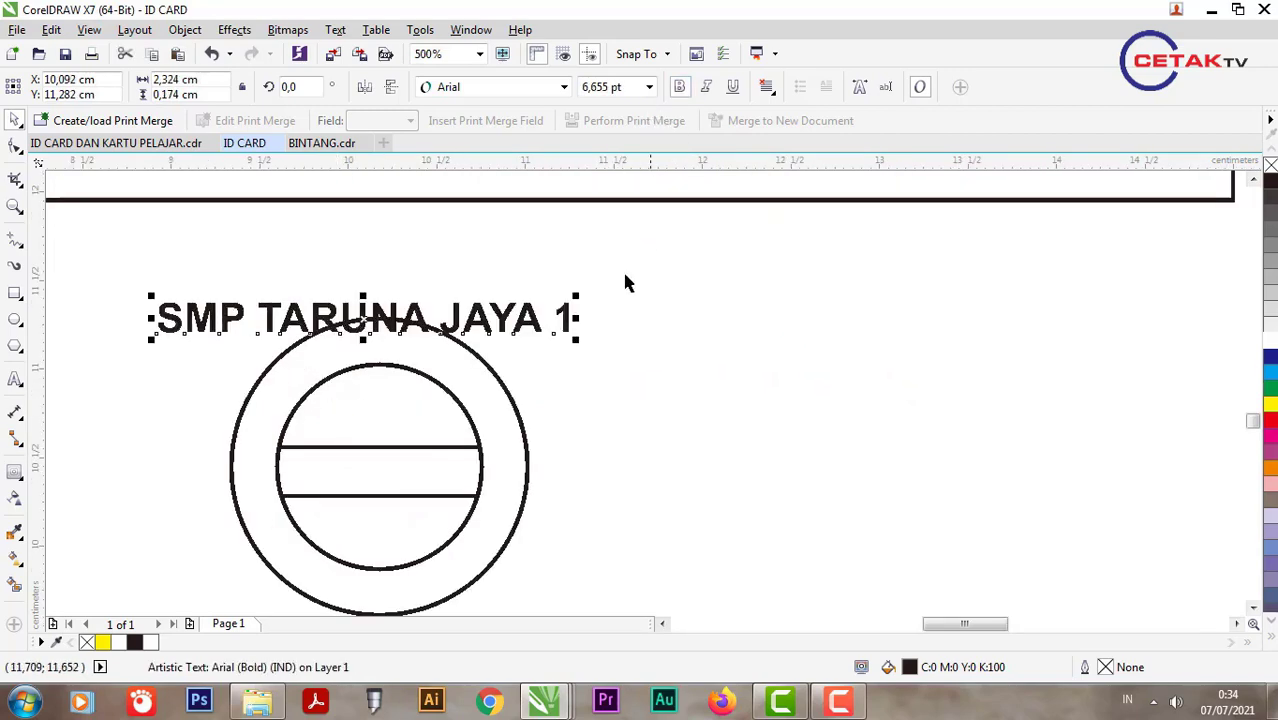
Step: Centre the school name above the stamp and select it together with the circle
left_click(415, 373)
scroll(551, 366, "down", 2)
scroll(593, 337, "up", 2)
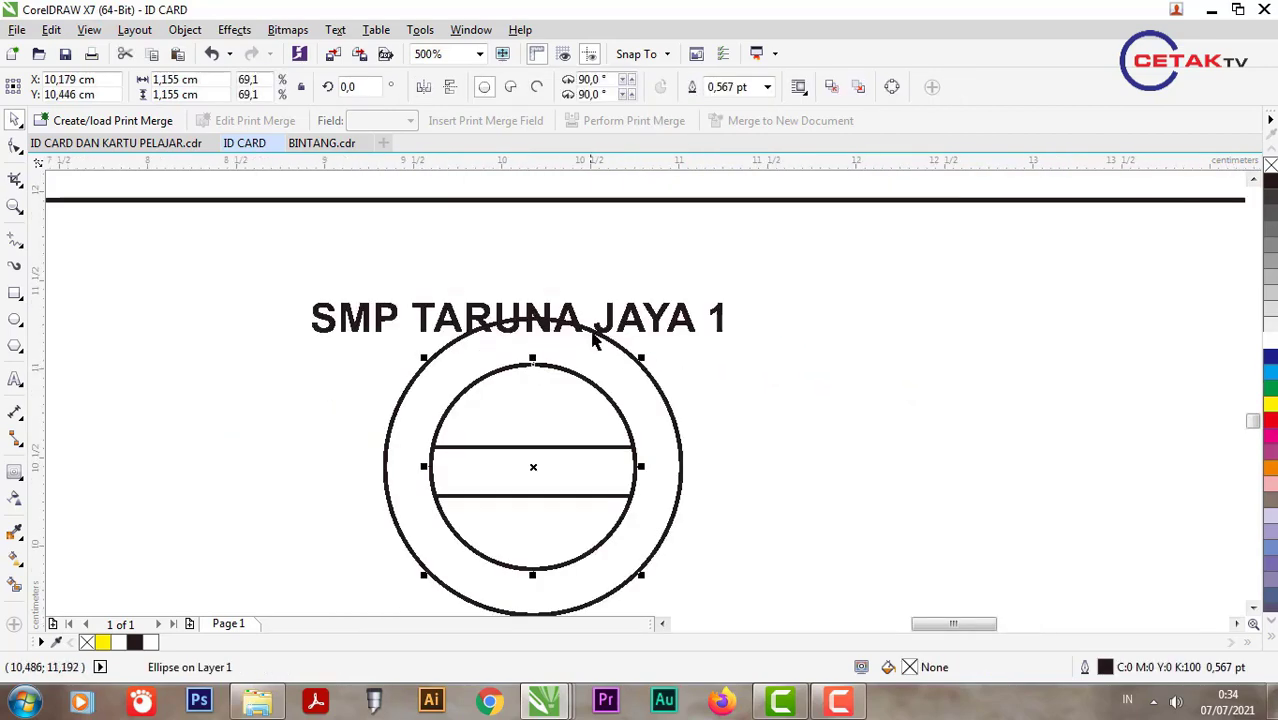
left_click(603, 336)
left_click_drag(622, 354, 642, 341)
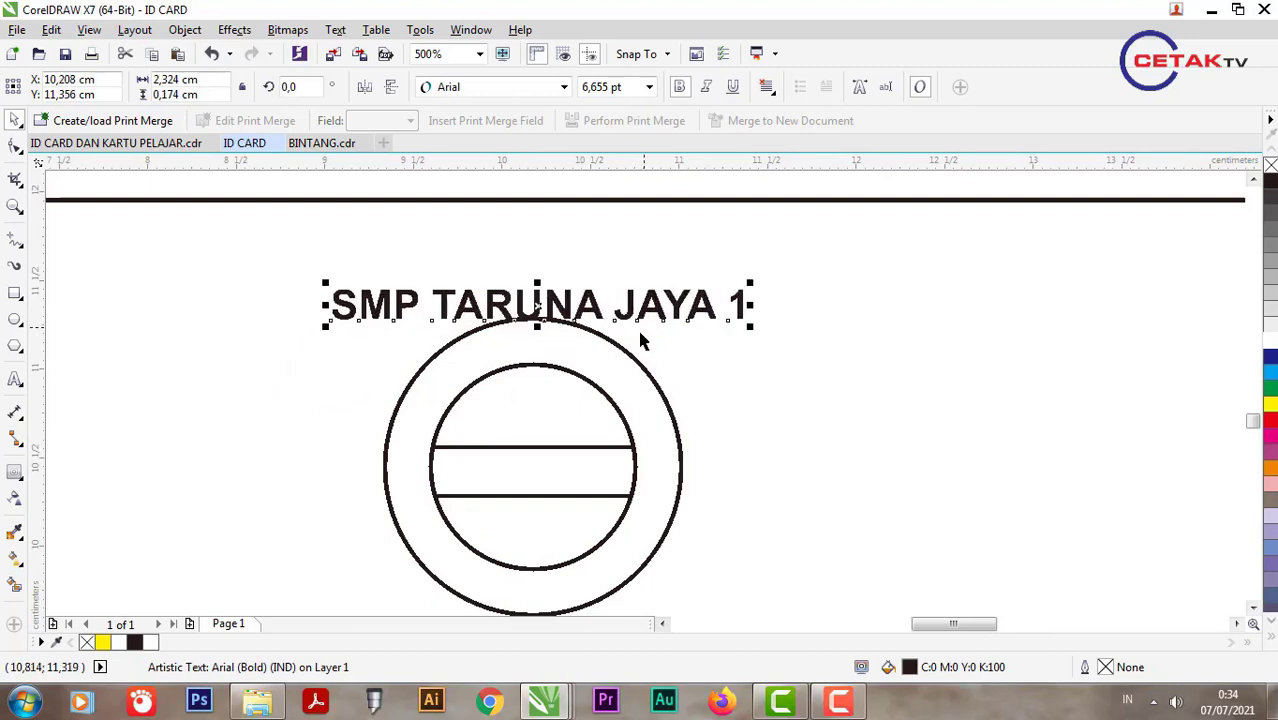
left_click(594, 392, "shift")
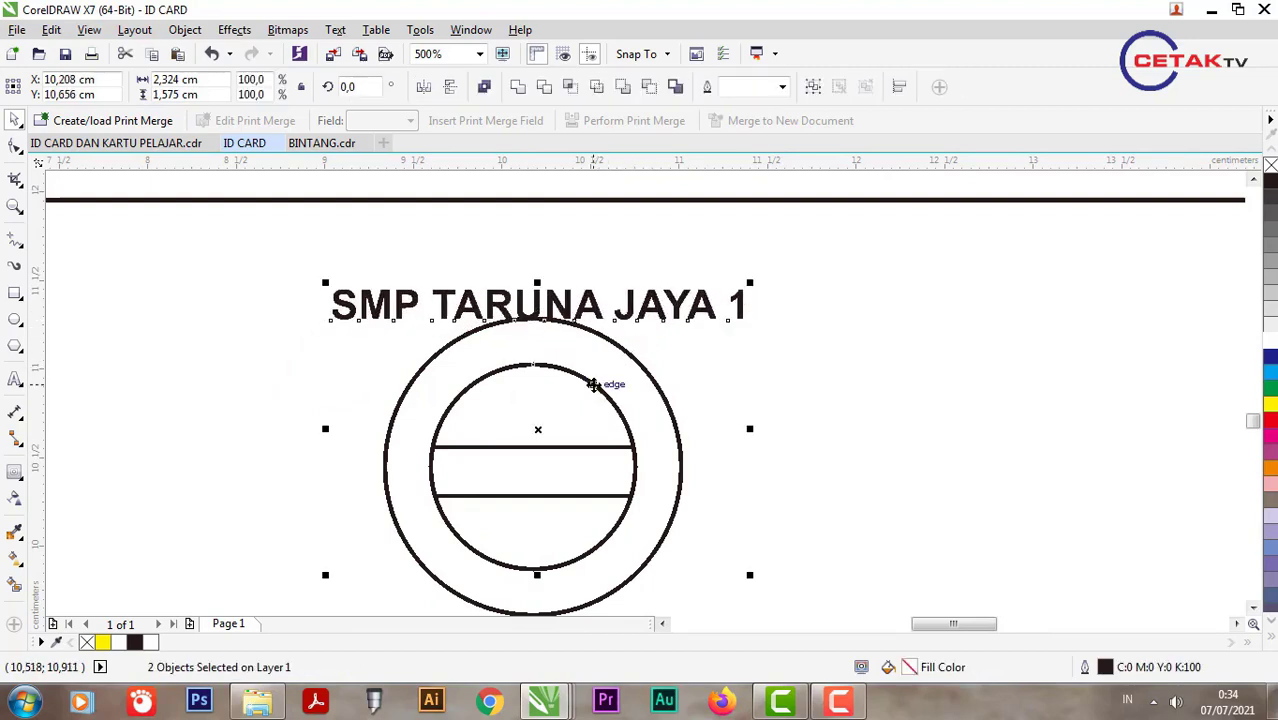
left_click(335, 29)
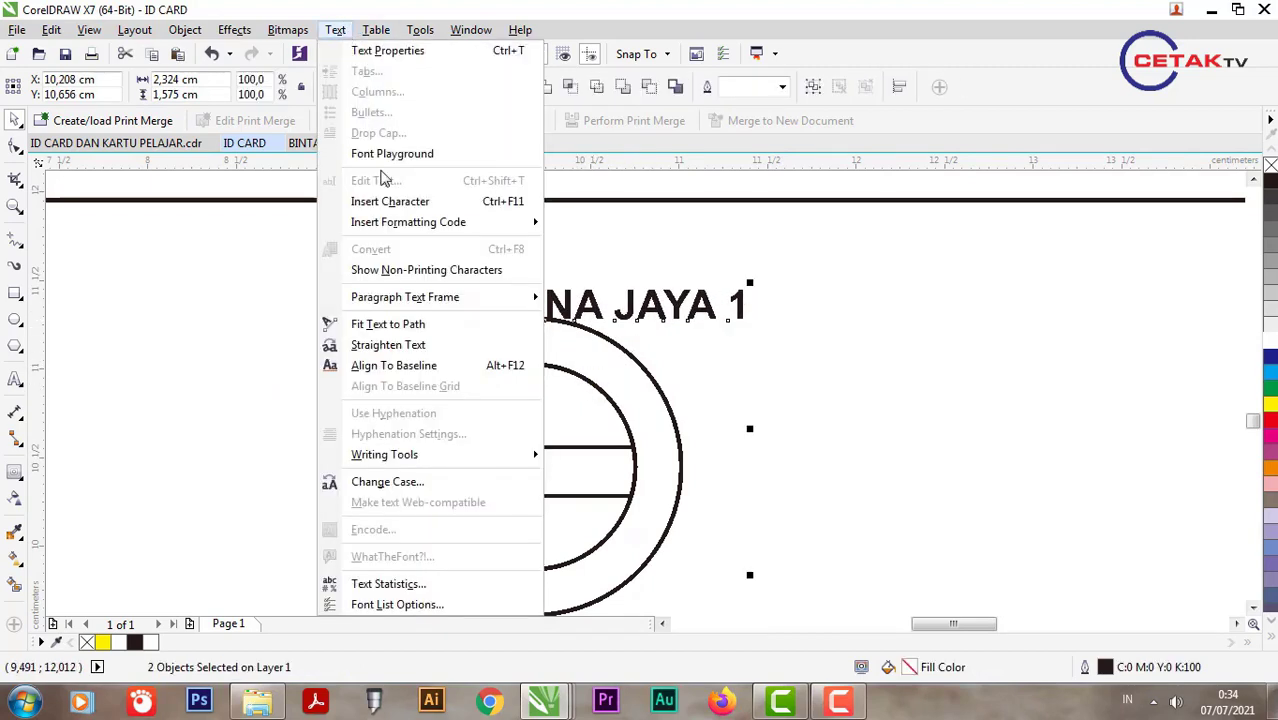
Step: Wrap the school name around the circle and settle its font size at 5 pt
left_click(392, 324)
scroll(450, 480, "up", 2)
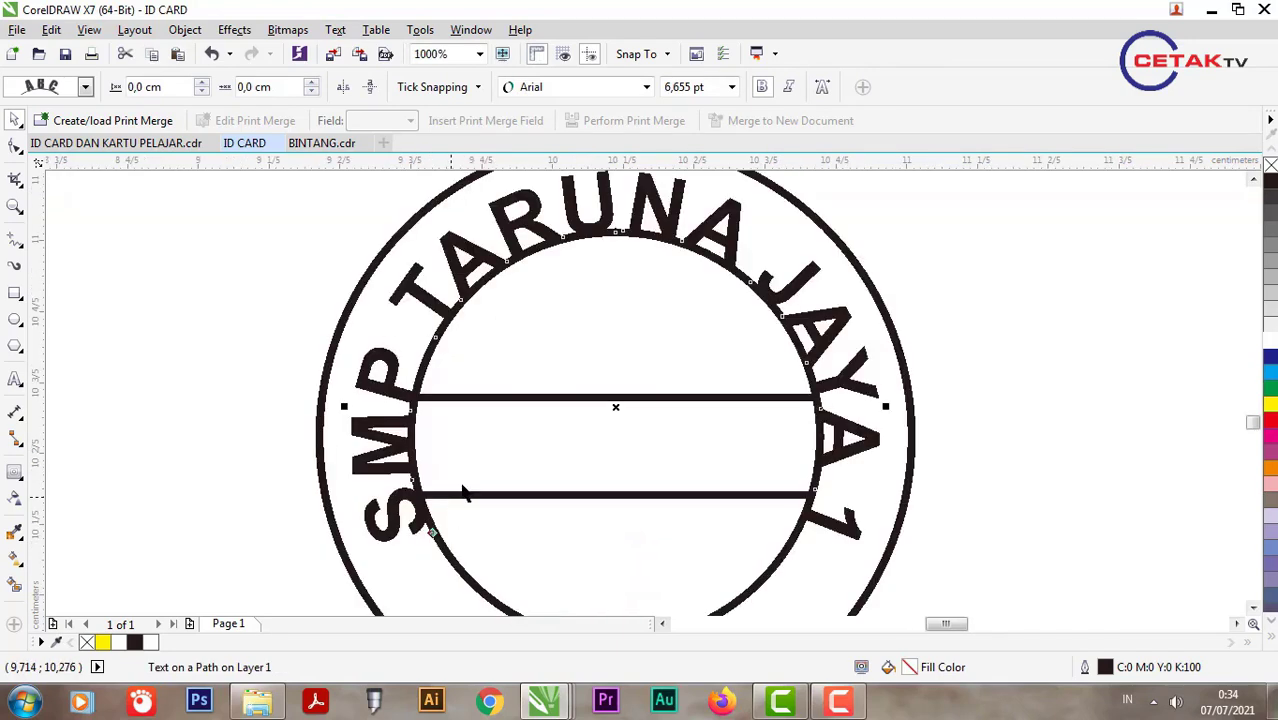
left_click(702, 89)
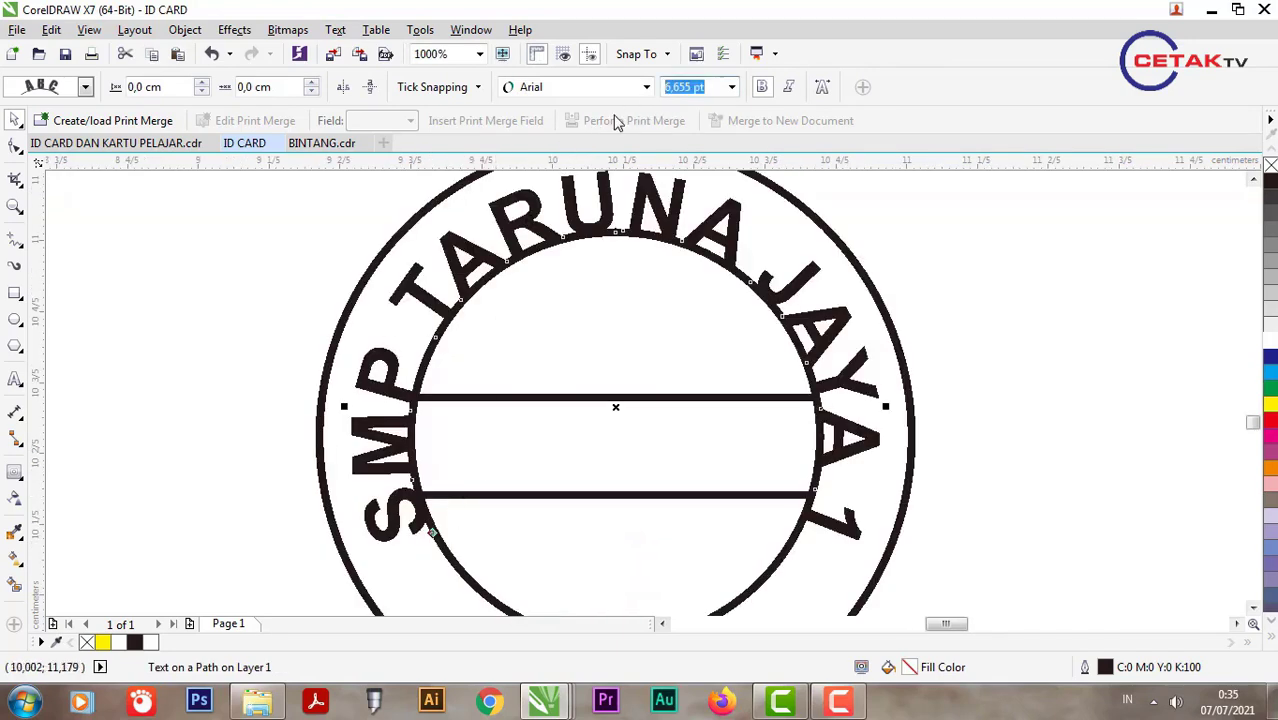
type("4")
key("Return")
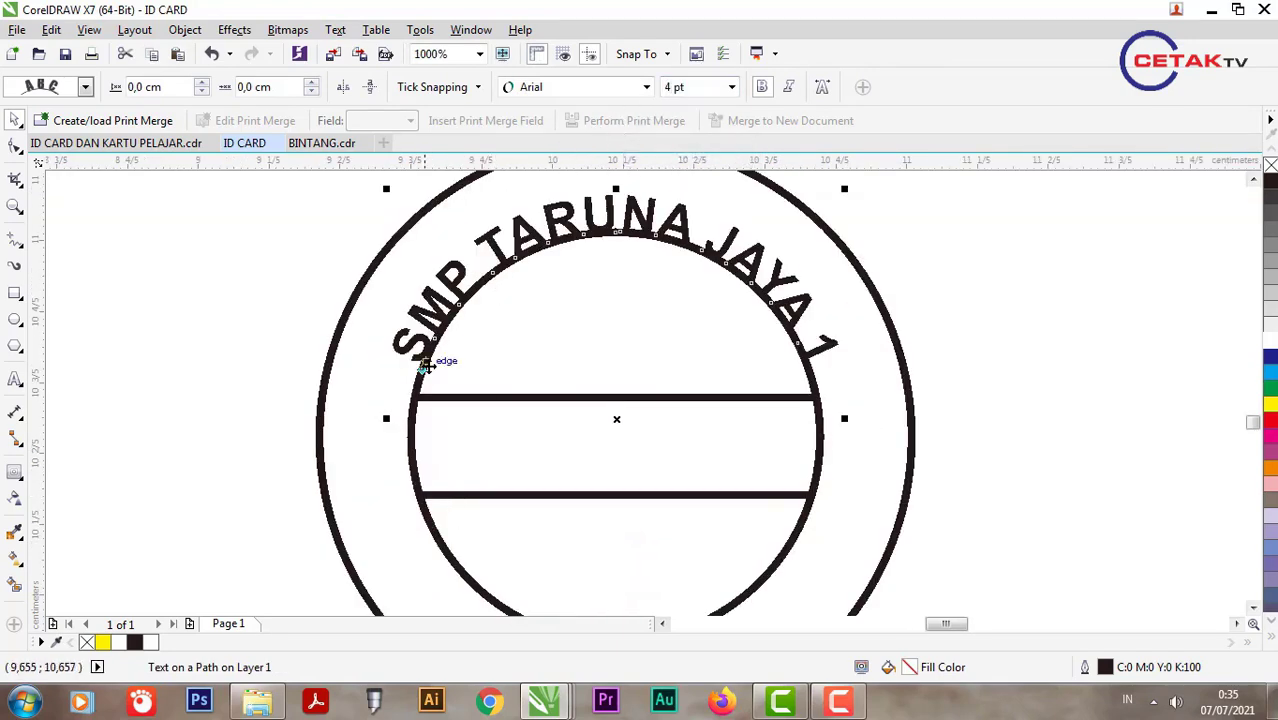
left_click_drag(425, 366, 381, 348)
scroll(441, 379, "up", 2)
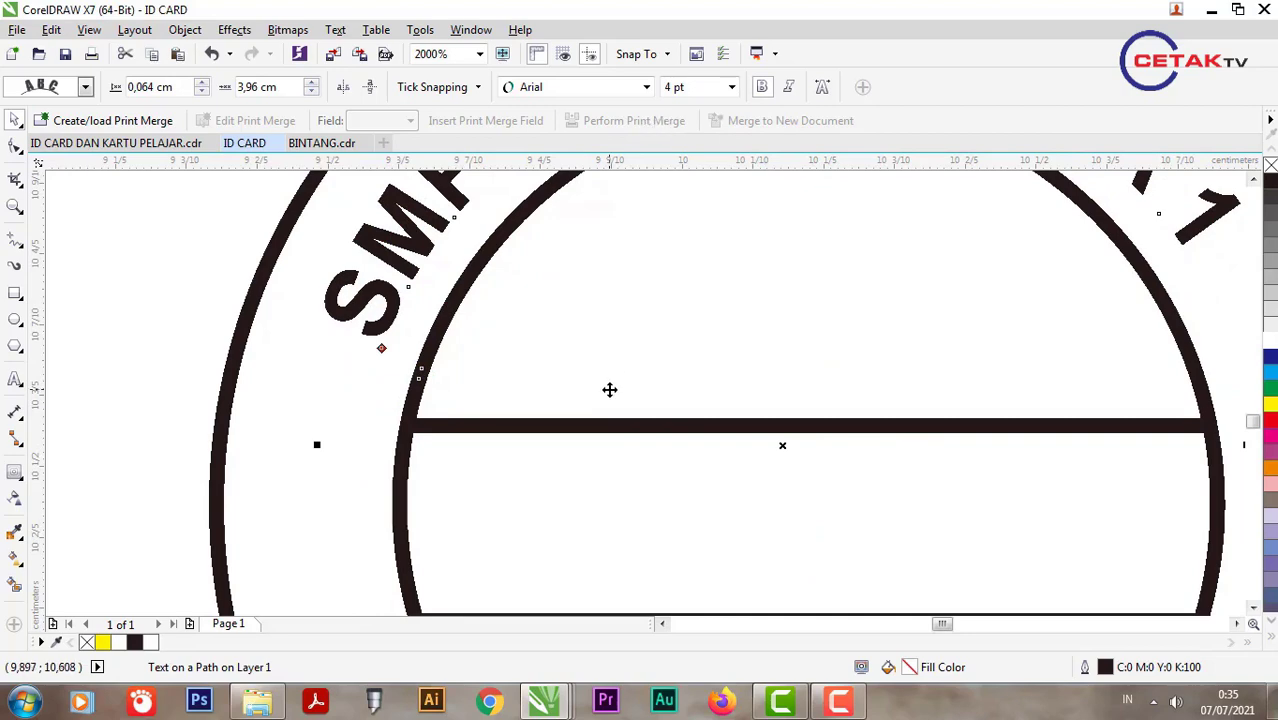
scroll(609, 389, "down", 2)
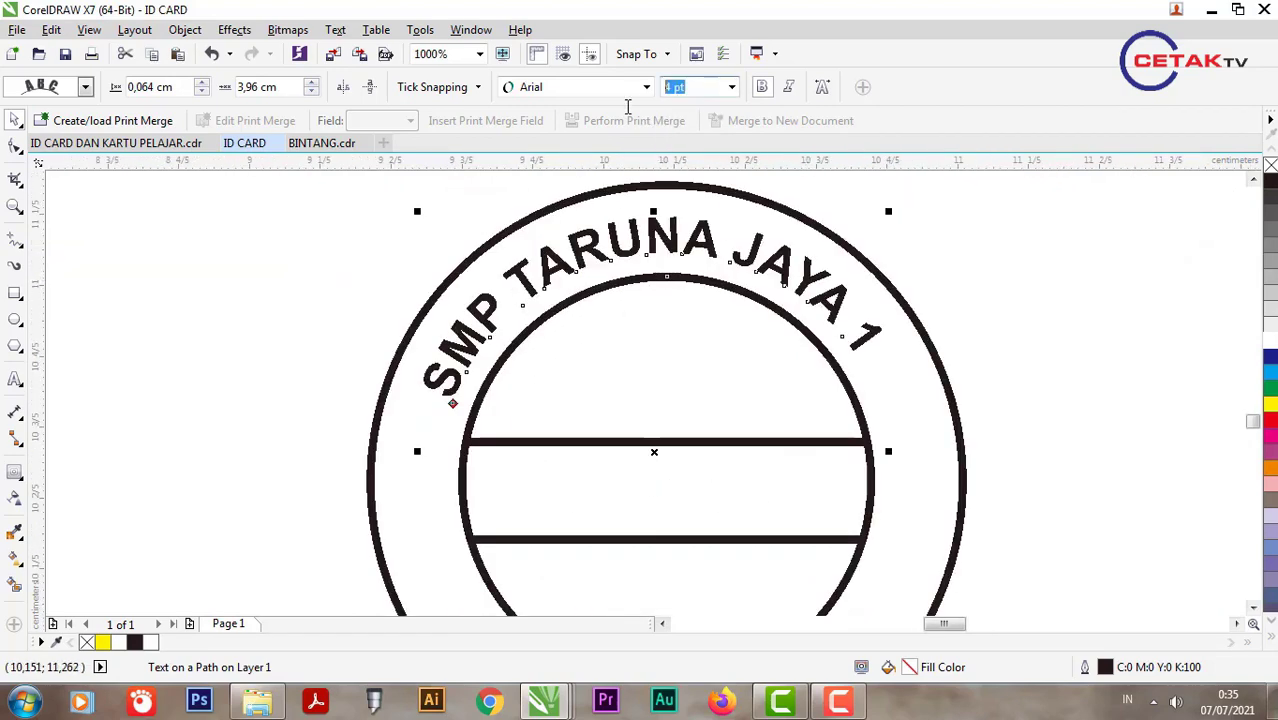
type("6")
key("Return")
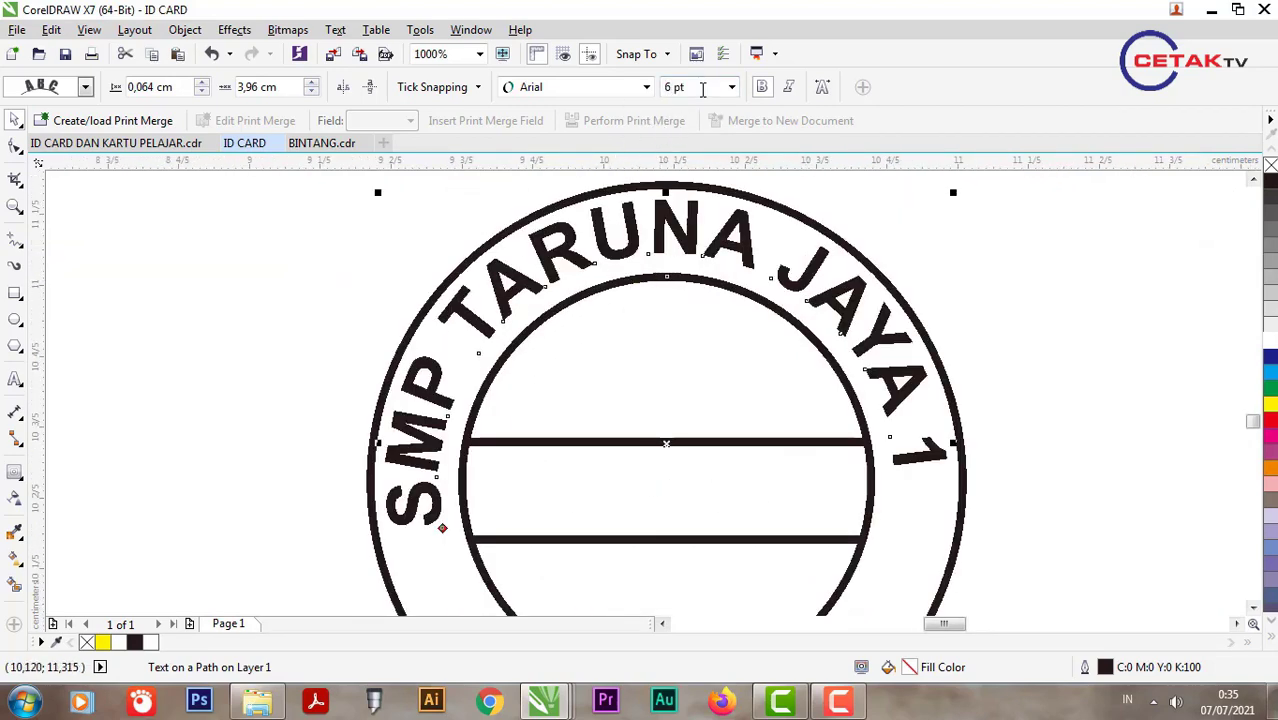
left_click(703, 87)
key("Return")
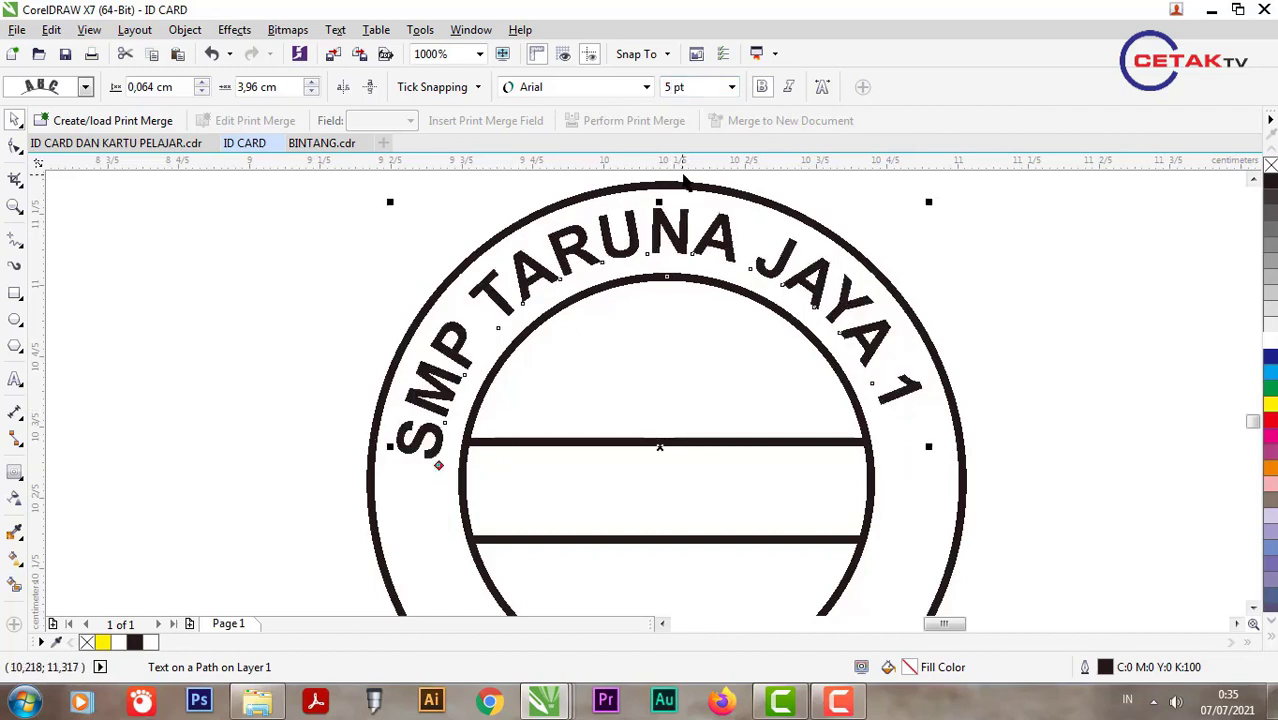
Step: Slide the curved text into place using a guideline and offset it 0,009 cm from the path
left_click_drag(690, 163, 699, 463)
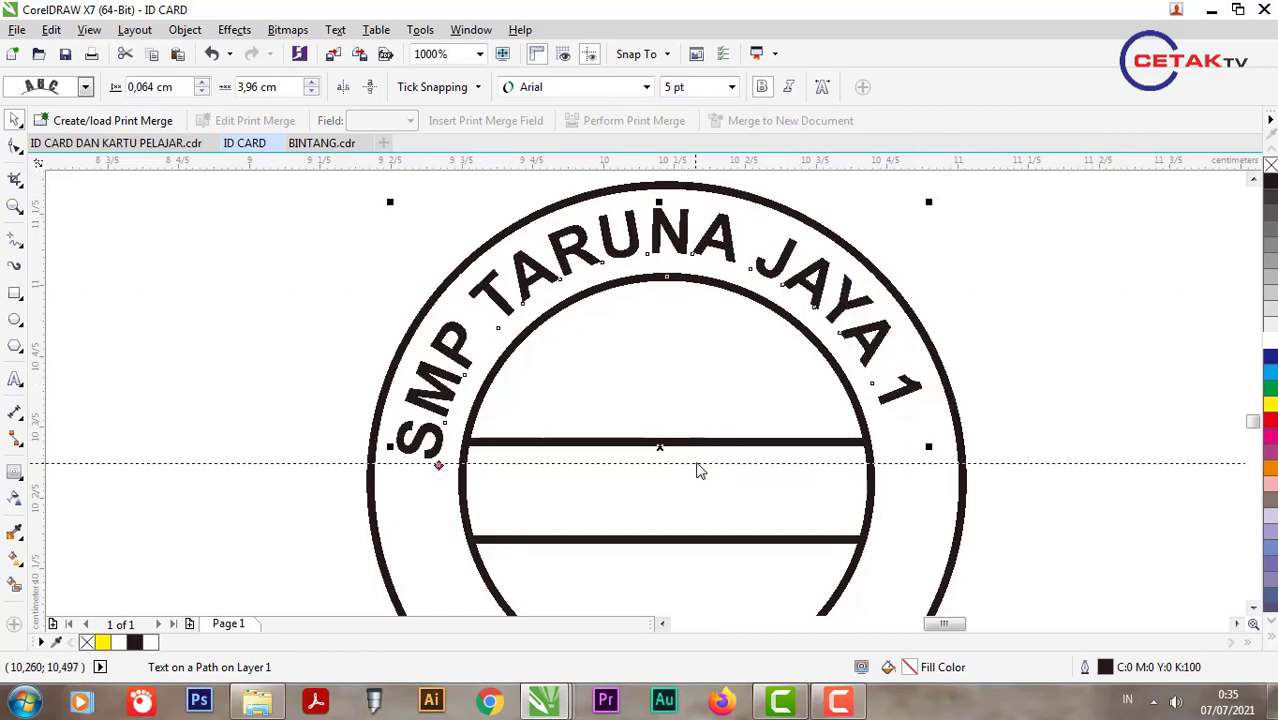
left_click_drag(450, 462, 436, 448)
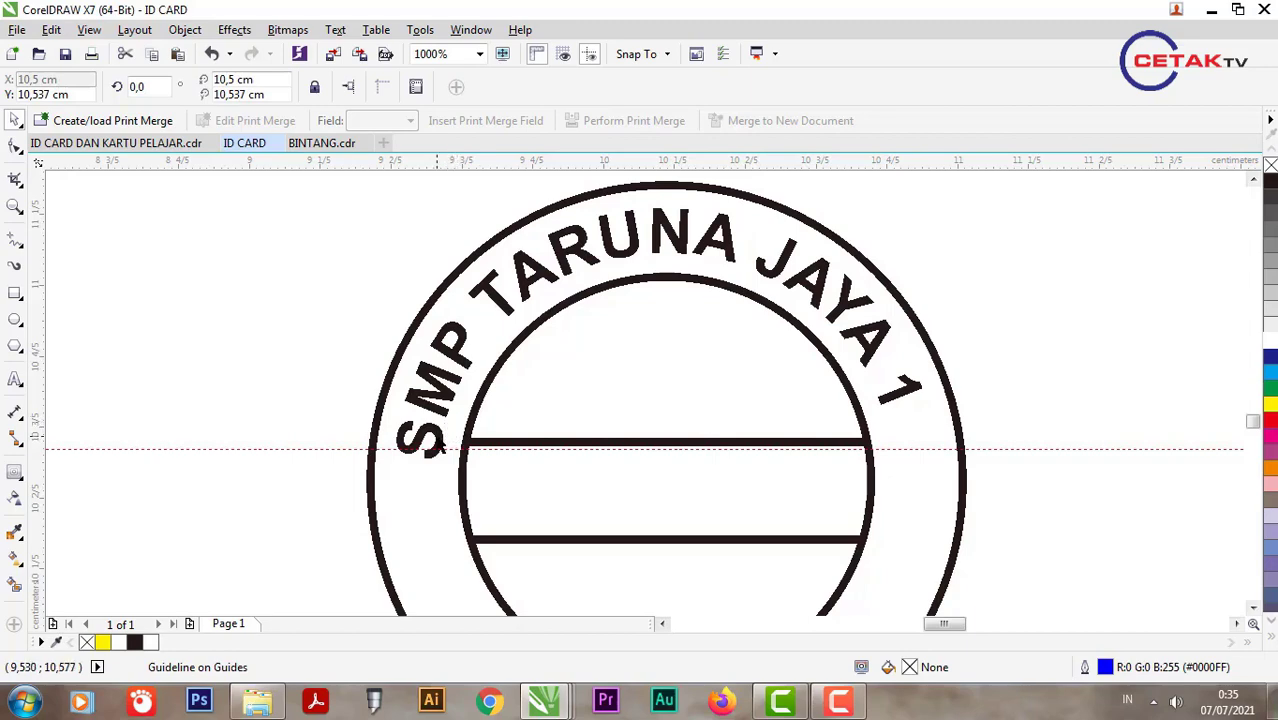
left_click(436, 448)
left_click_drag(438, 458, 668, 240)
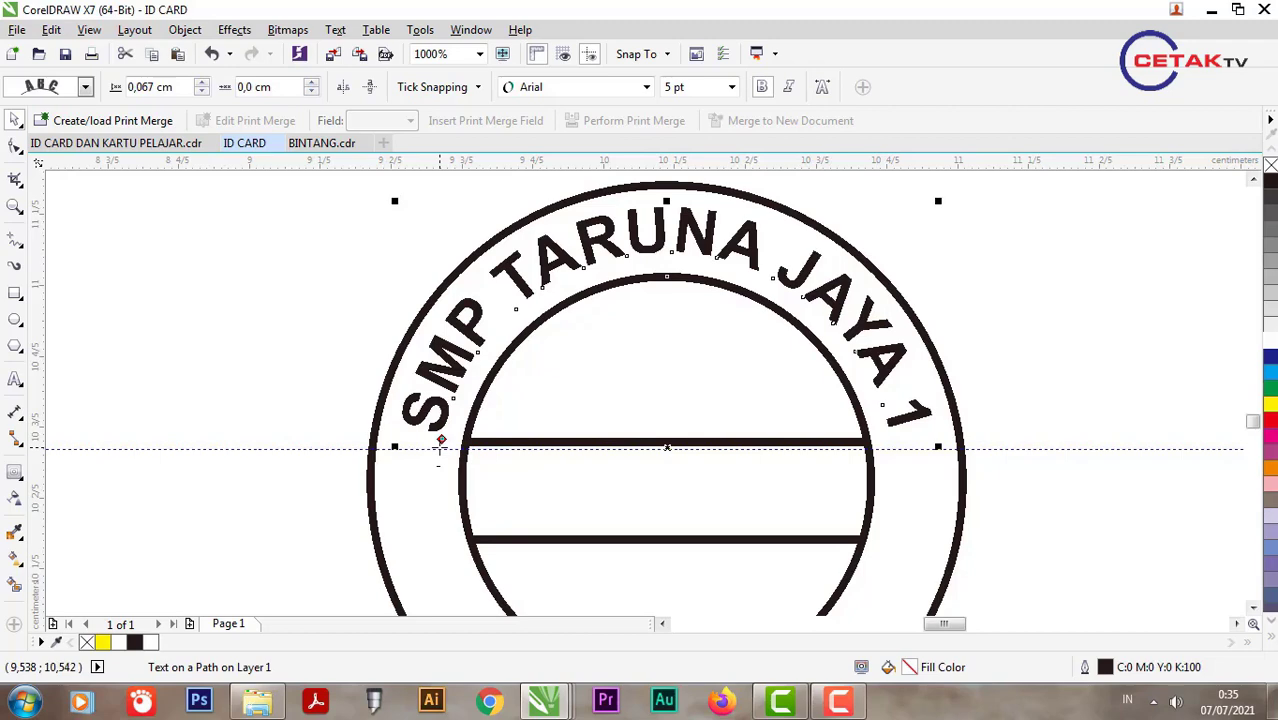
left_click_drag(516, 457, 573, 430)
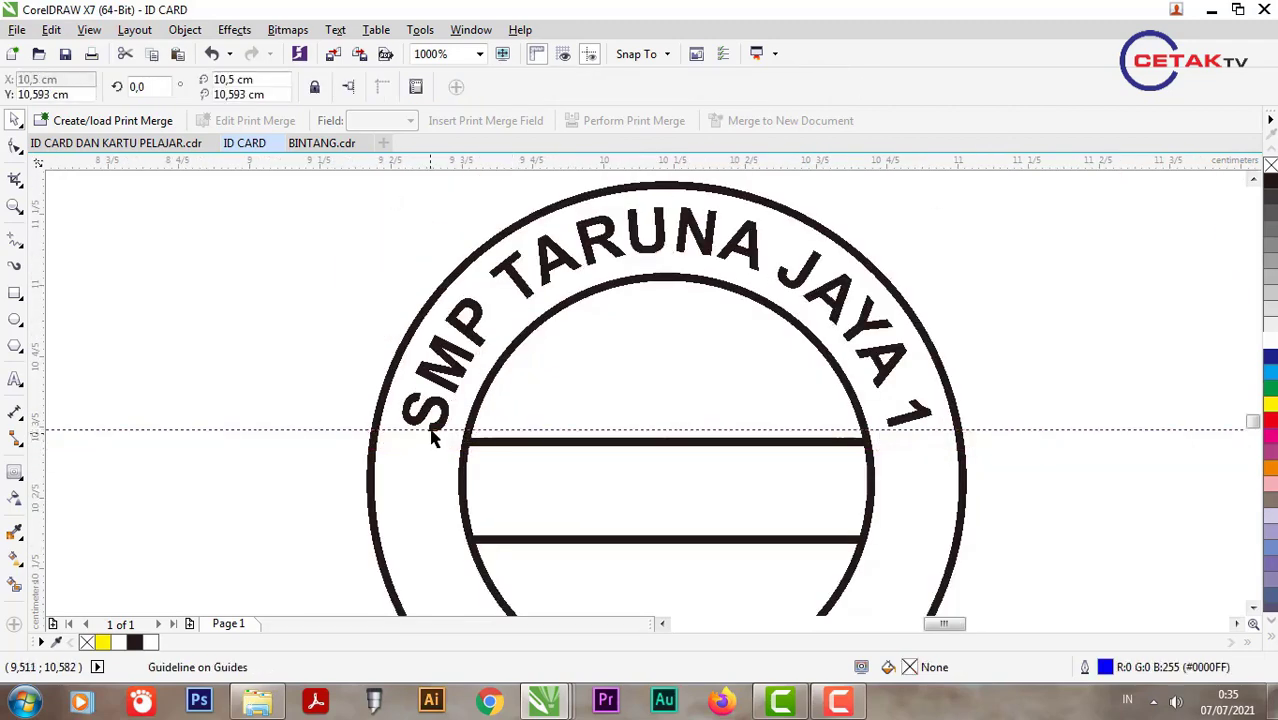
scroll(432, 438, "up", 5)
left_click(456, 462)
scroll(485, 475, "up", 3)
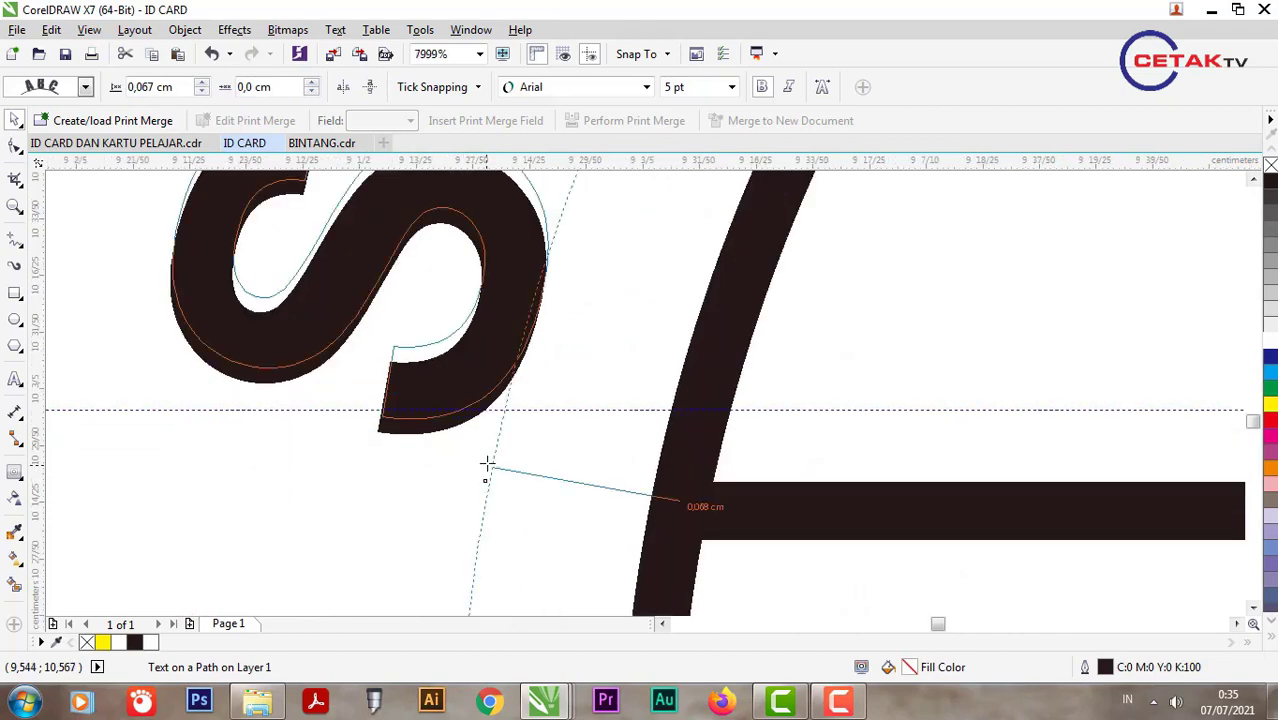
left_click_drag(486, 463, 488, 457)
scroll(408, 442, "down", 2)
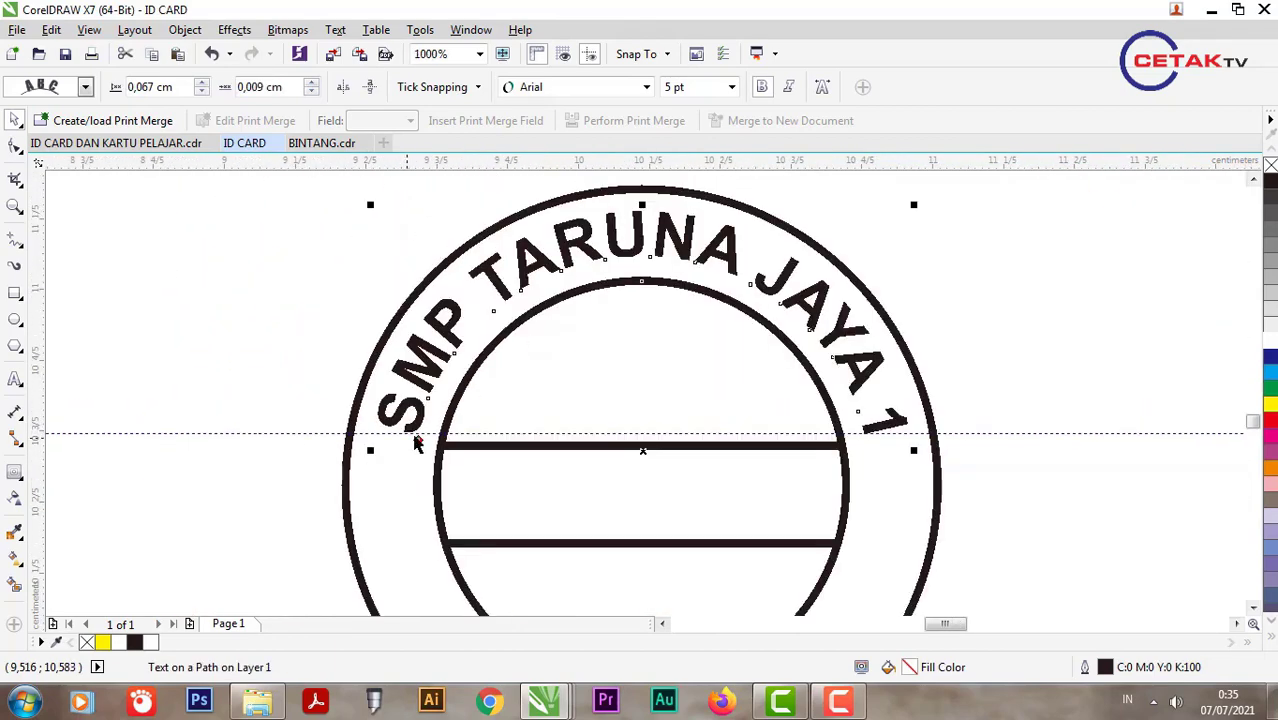
scroll(416, 443, "down", 1)
left_click(378, 405)
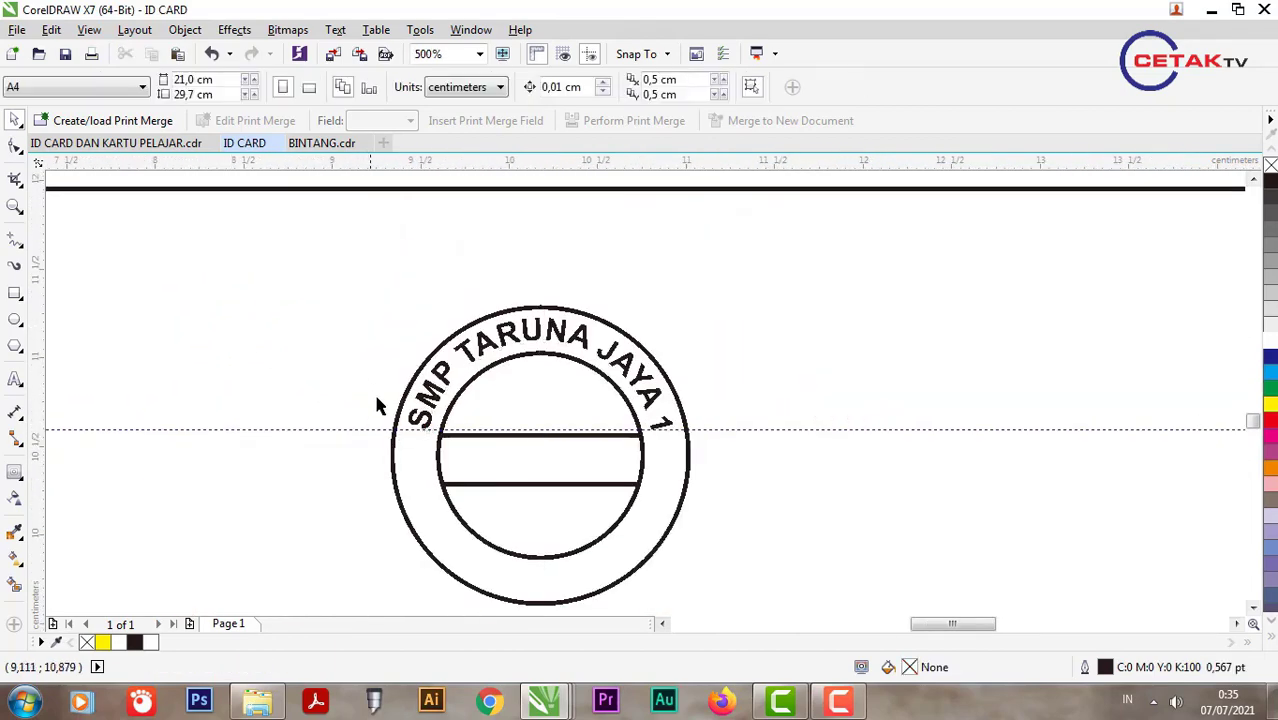
Step: Reshape a small polygon into a star and fill it solid black
left_click(15, 350)
left_click_drag(242, 457, 270, 497)
left_click(15, 147)
scroll(265, 488, "up", 1)
key("space")
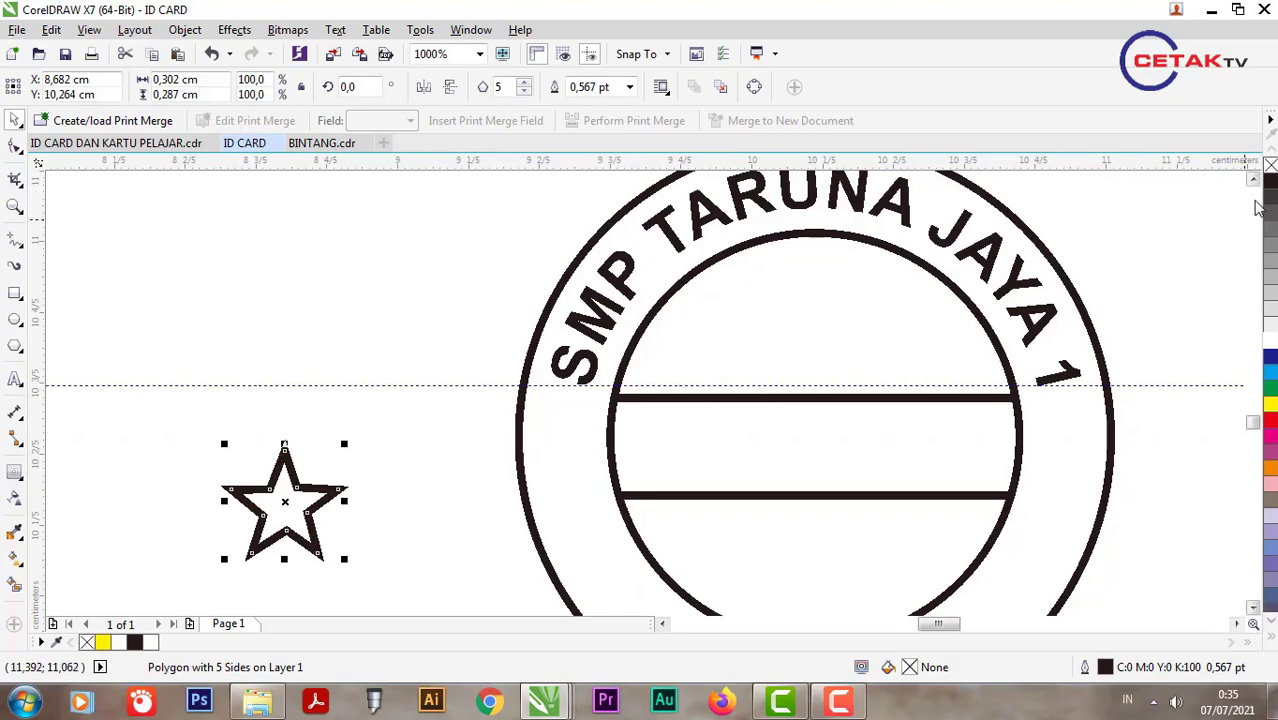
left_click(1270, 182)
Step: Shrink the star, remove its outline, and place it on the ring's left side
scroll(349, 396, "down", 1)
left_click_drag(338, 445, 478, 417)
scroll(478, 417, "up", 1)
left_click_drag(508, 476, 471, 448)
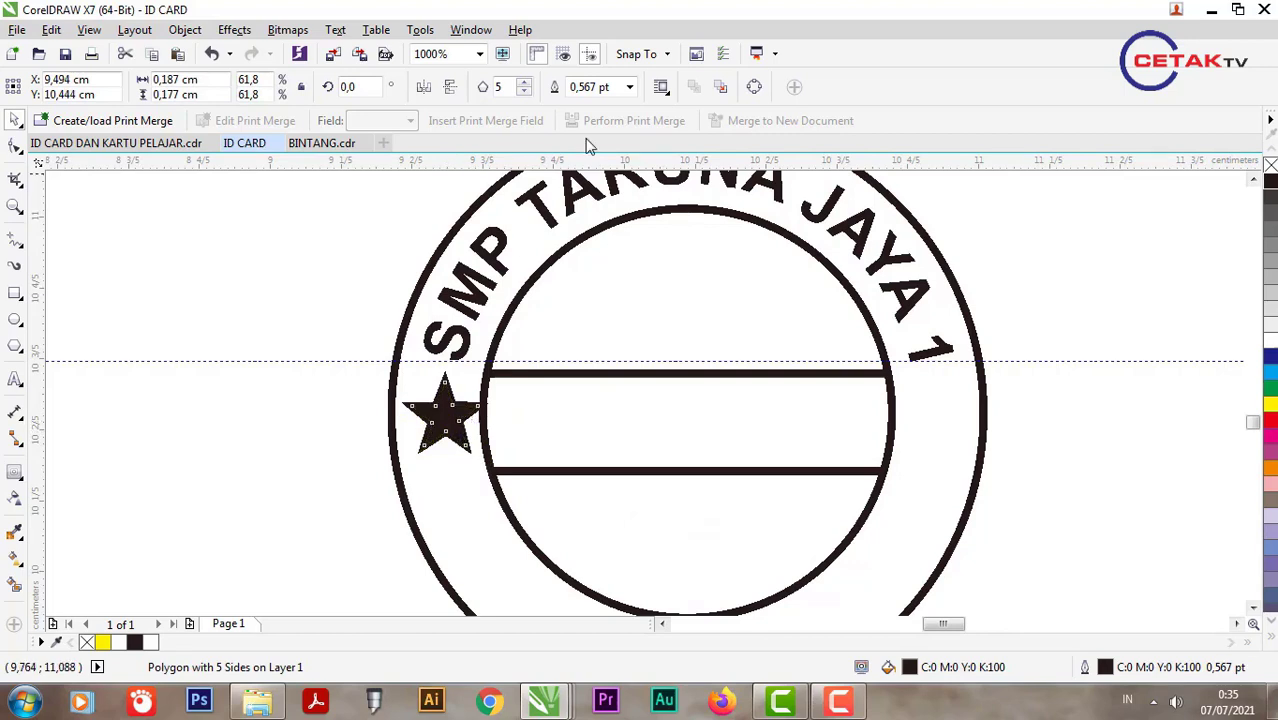
left_click(629, 87)
left_click(600, 104)
scroll(445, 424, "up", 1)
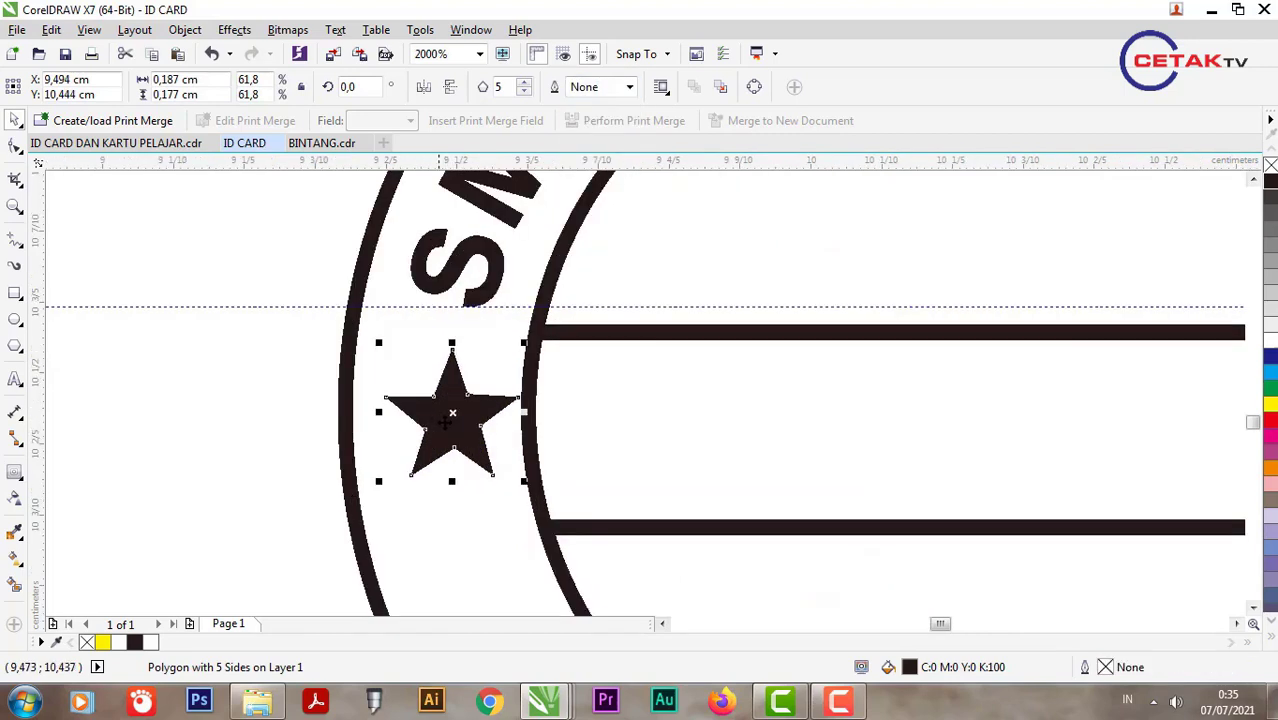
left_click_drag(445, 424, 427, 432)
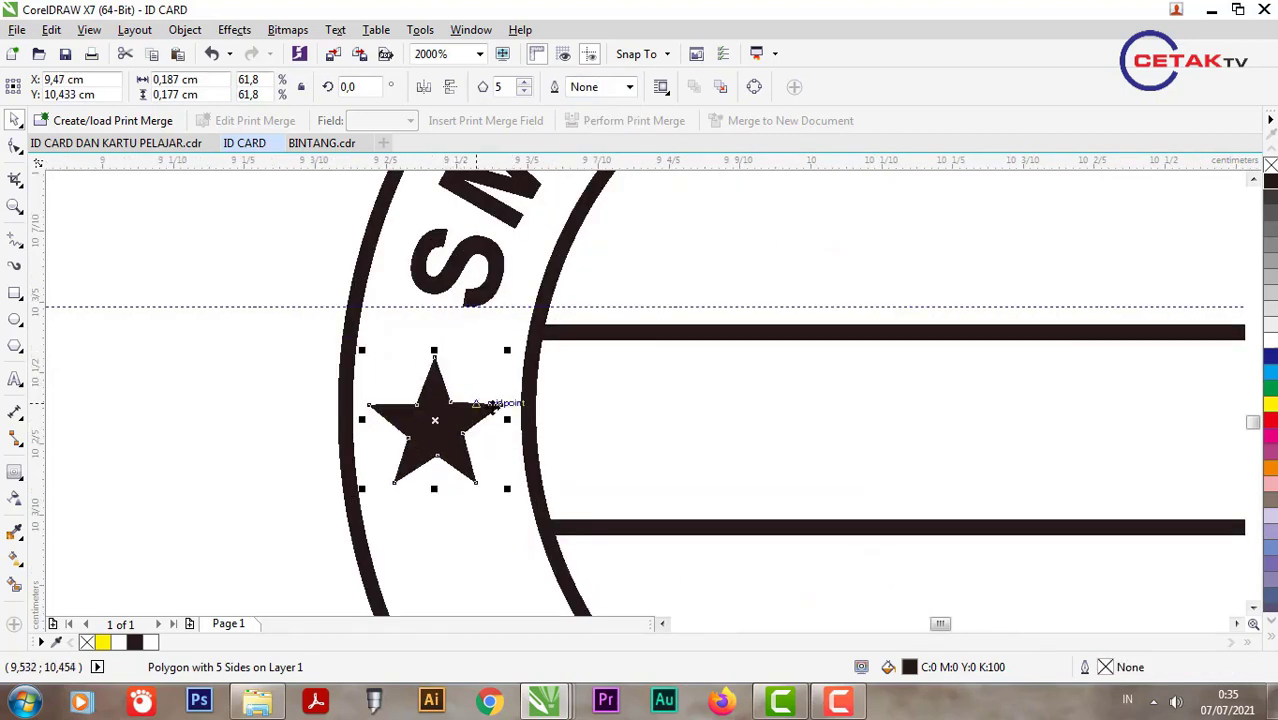
Step: Place a copy of the star on the right side of the ring
left_click(540, 391, "shift")
key("Escape")
scroll(348, 462, "down", 1)
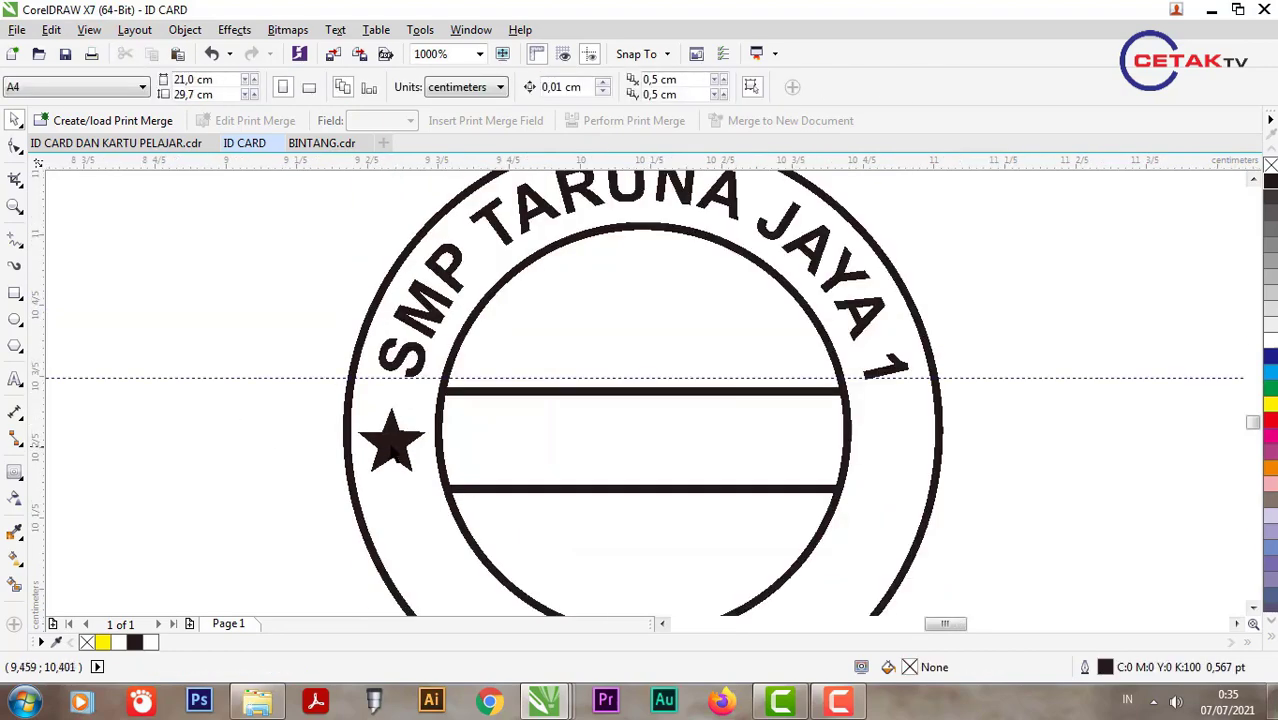
left_click(418, 442)
left_click_drag(392, 442, 892, 440)
right_click(892, 440)
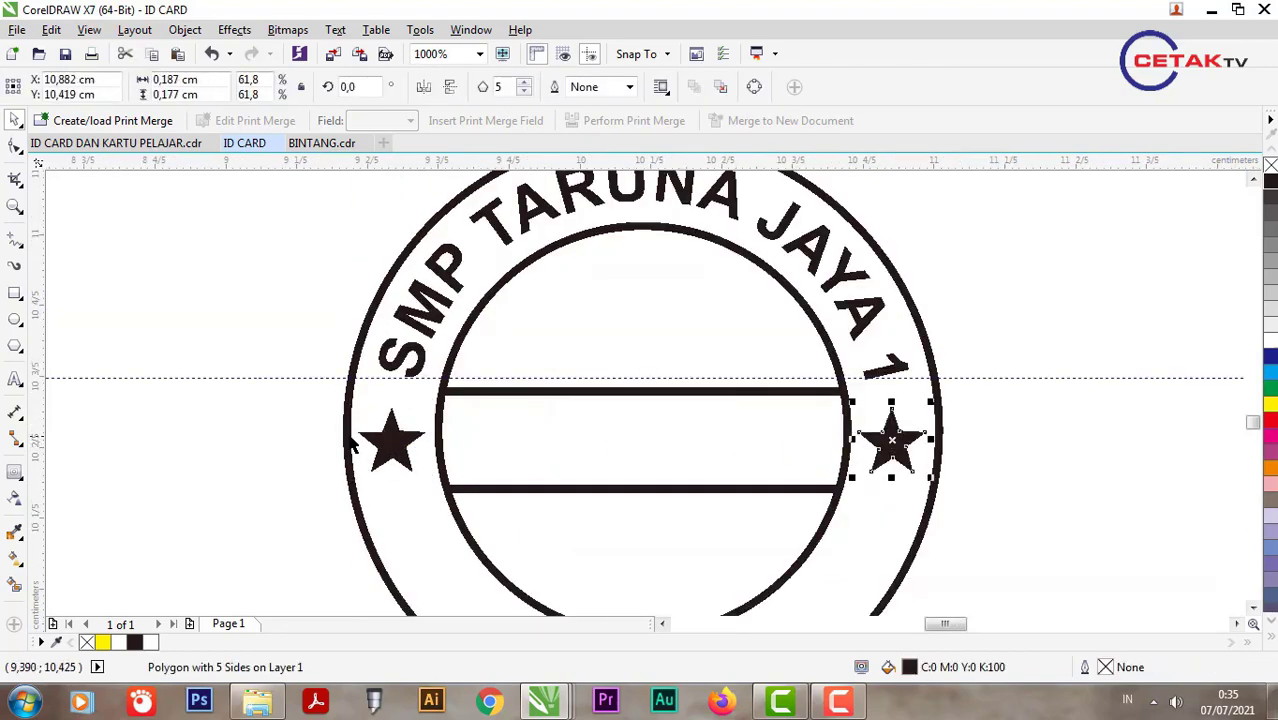
left_click(378, 449, "shift")
key("ctrl+g")
key("ctrl+z")
Step: Copy the curved school-name text and paste it as a straight line beside the stamp
scroll(297, 390, "down", 1)
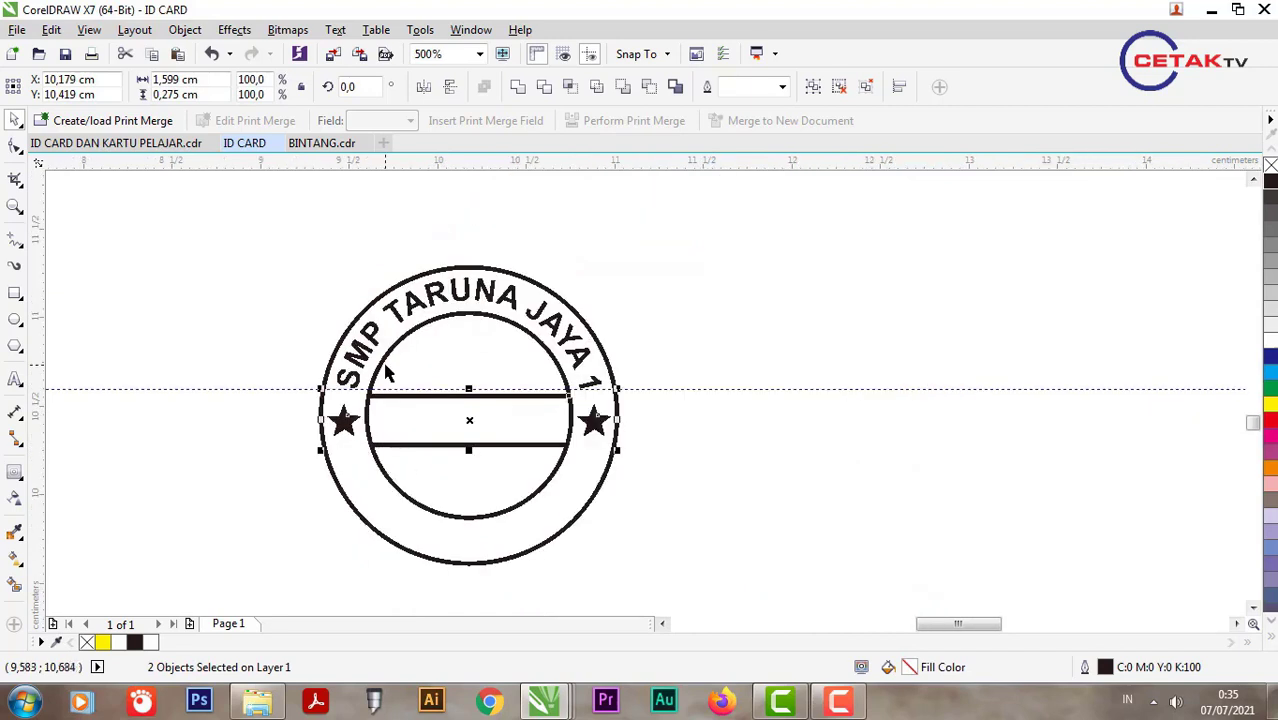
double_click(368, 355)
key("ctrl+a")
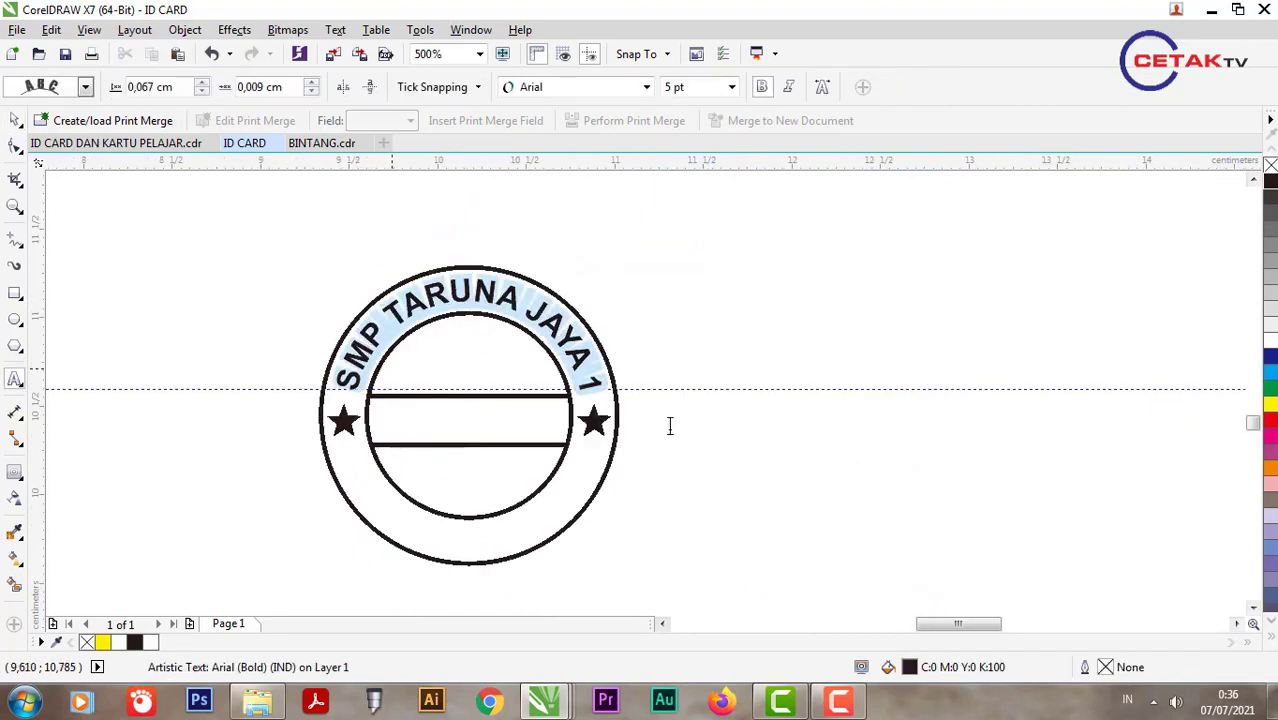
key("ctrl+c")
left_click(670, 426)
key("ctrl+v")
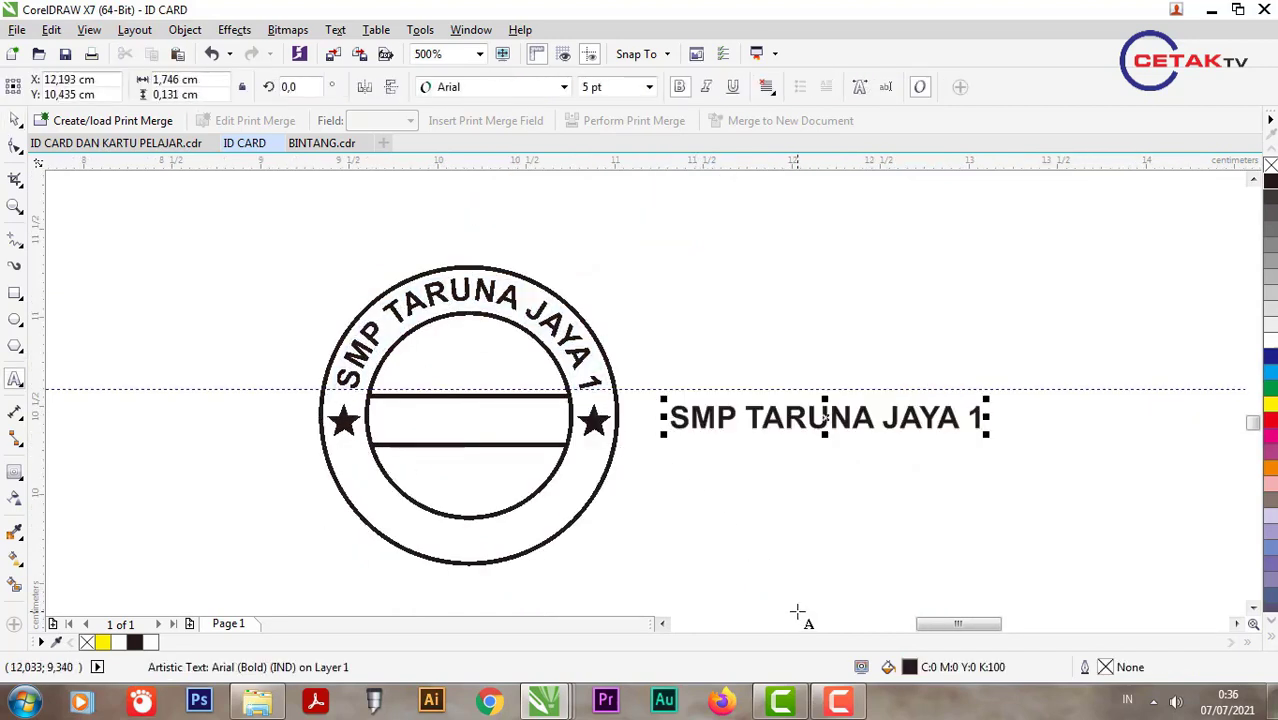
Step: Replace the text with SURABAYA and fit it to the bottom of the outer circle
key("ctrl+a")
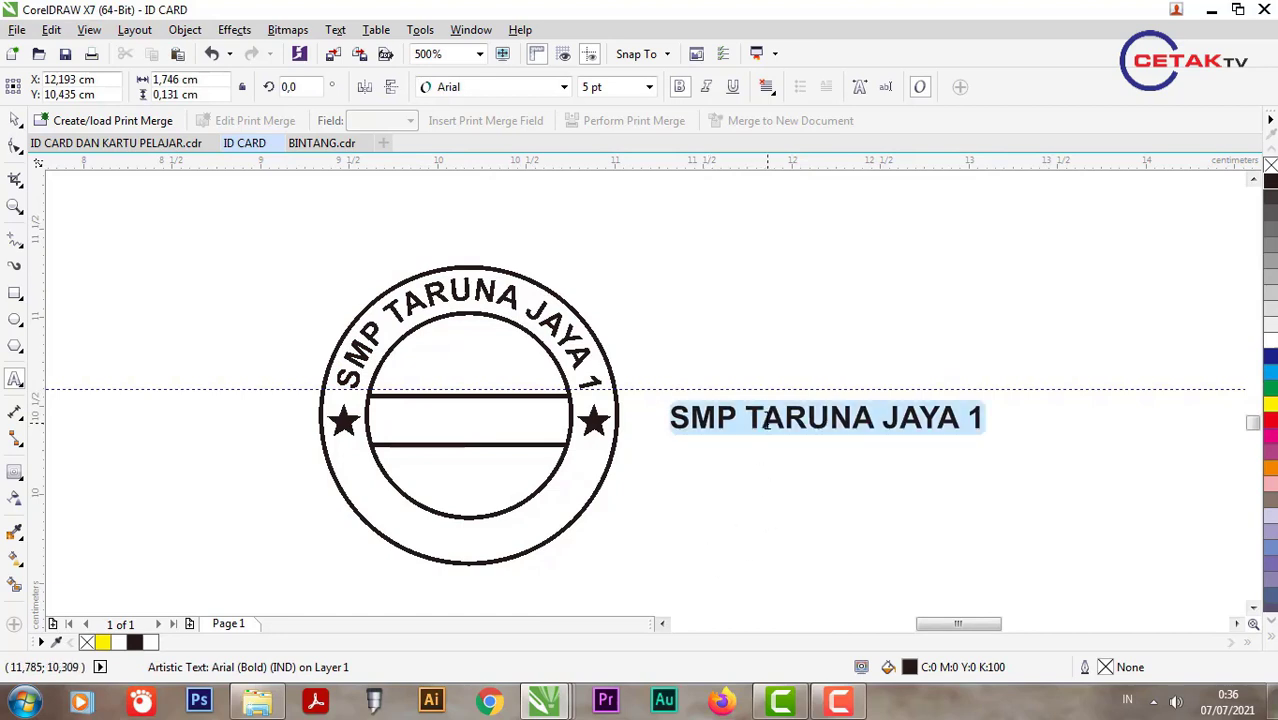
type("SURABAYA")
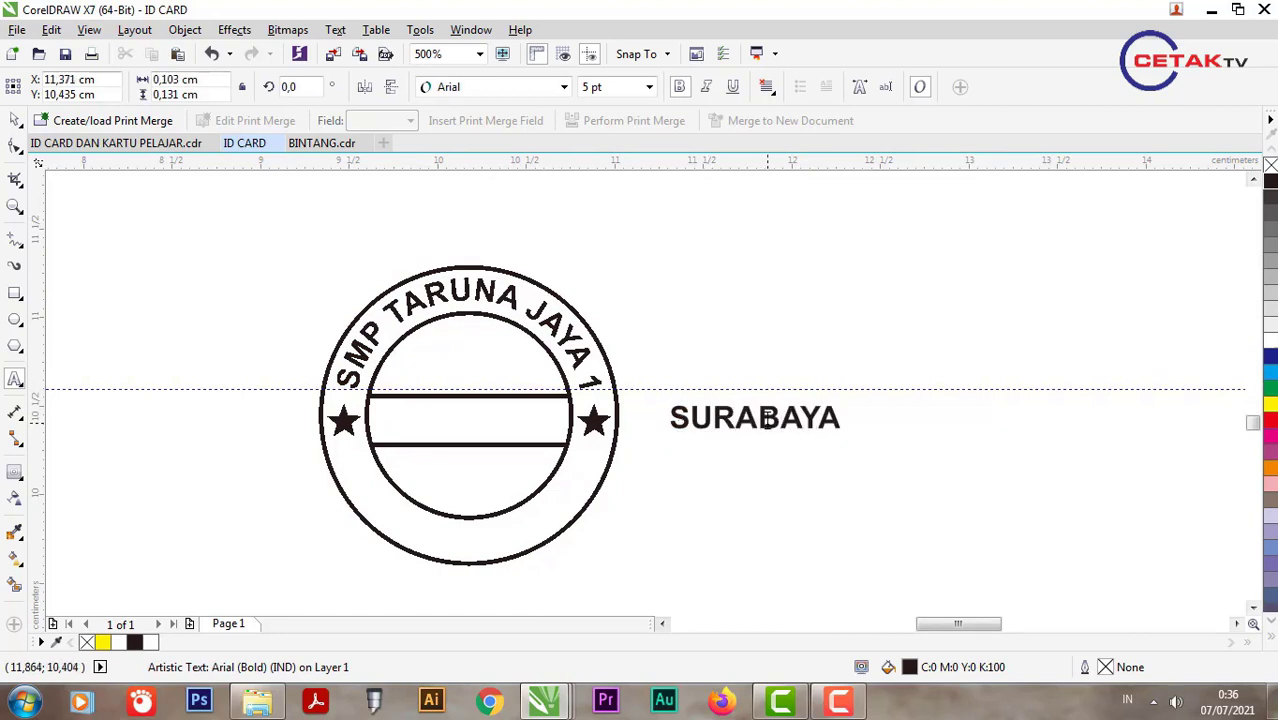
left_click(538, 557, "shift")
left_click(335, 29)
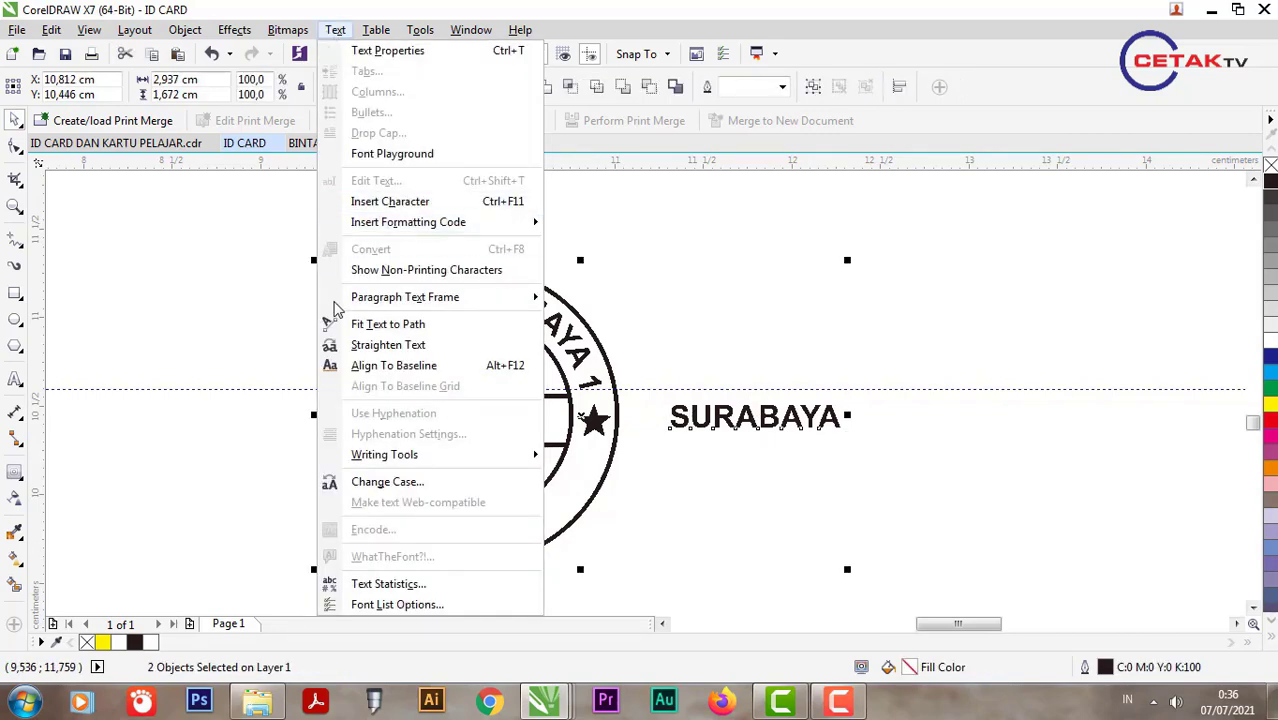
left_click(380, 322)
left_click(384, 318)
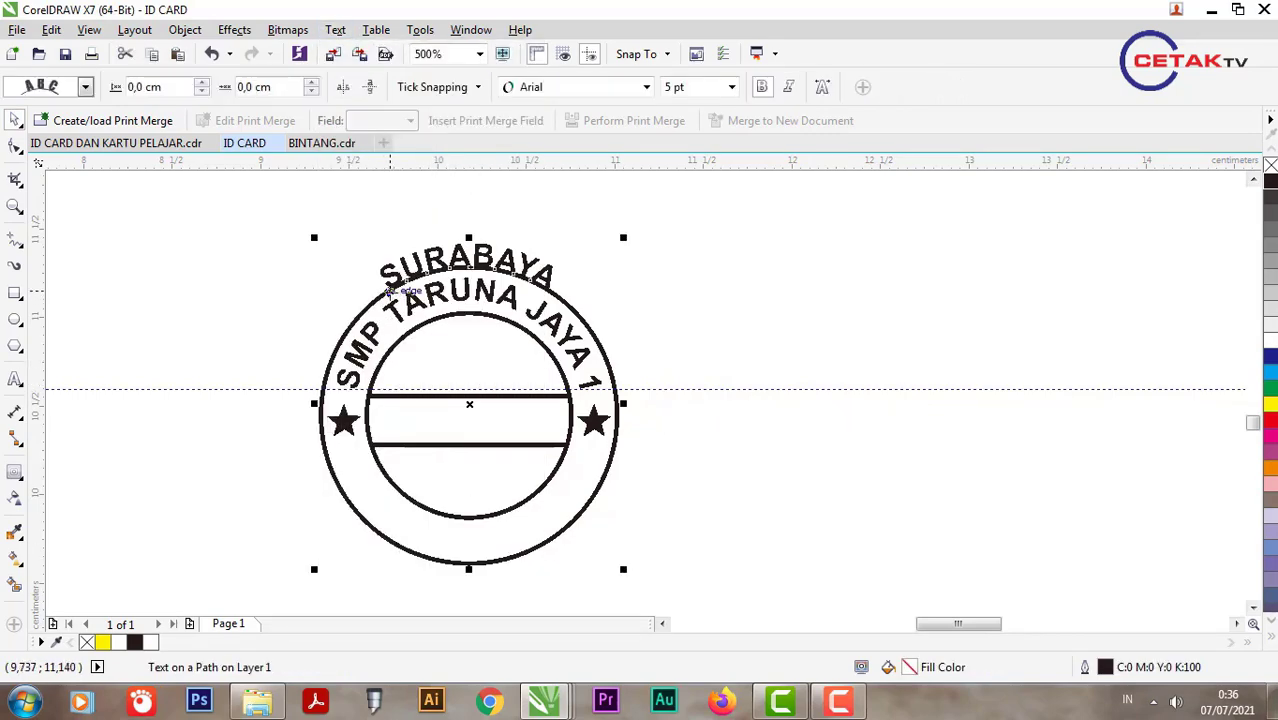
left_click_drag(388, 290, 465, 552)
Step: Mirror SURABAYA vertically and horizontally so it reads upright, adjusting its offset
scroll(465, 552, "up", 2)
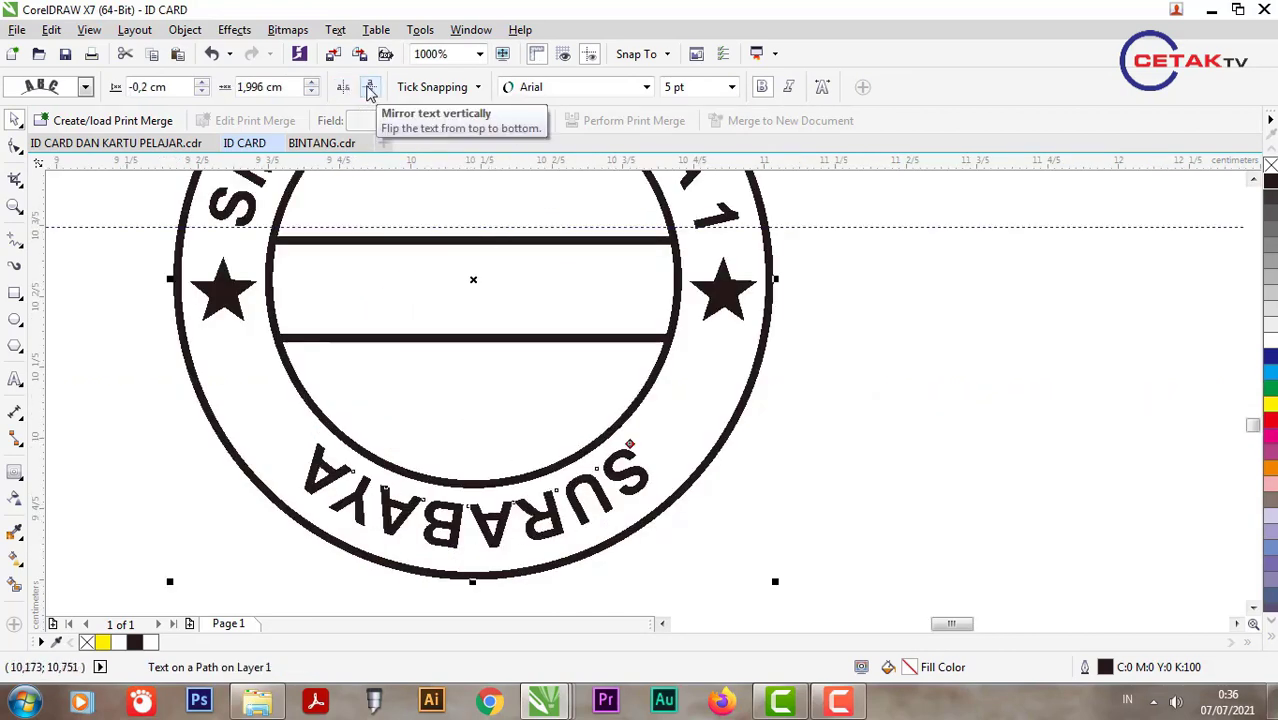
left_click(370, 88)
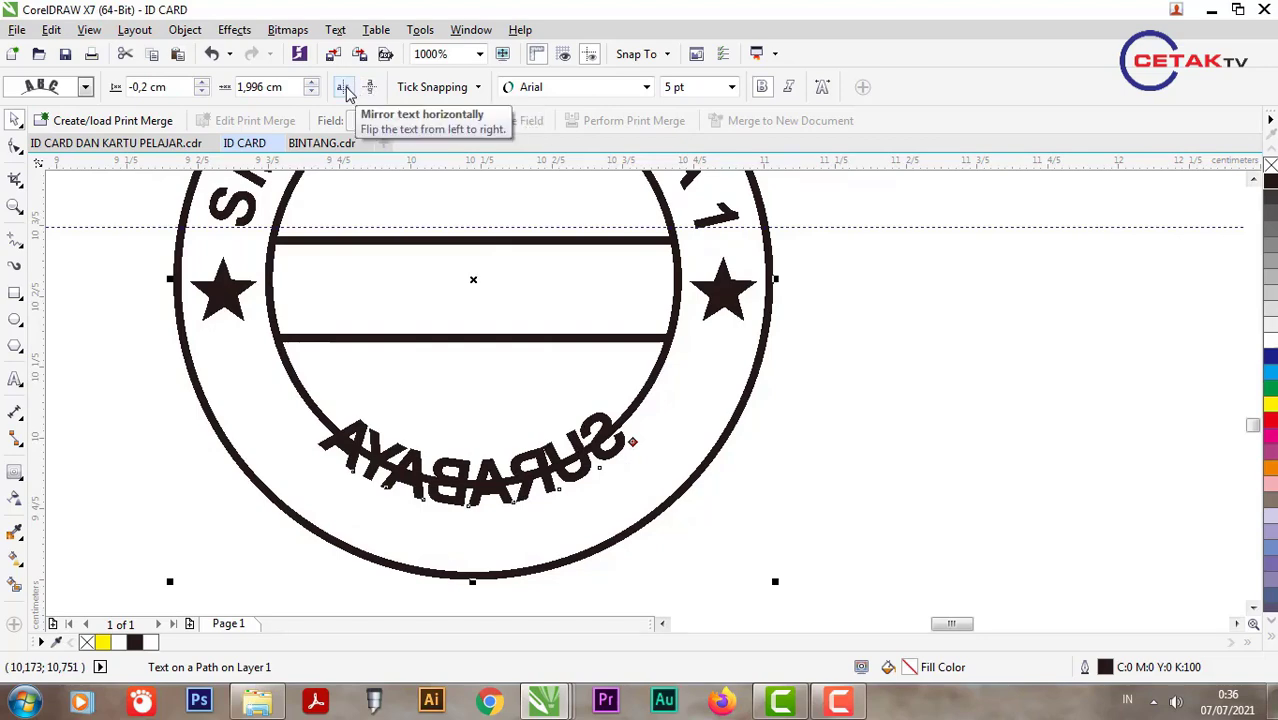
left_click(344, 88)
left_click_drag(318, 444, 322, 505)
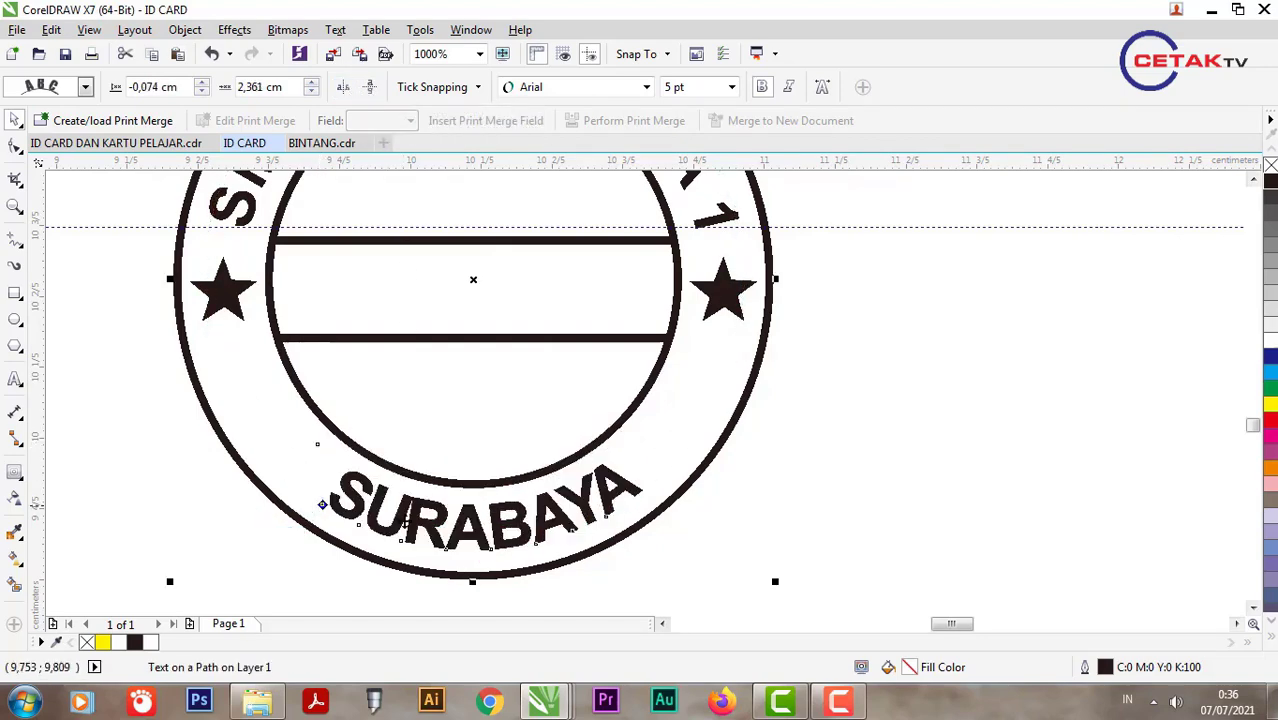
Step: Widen SURABAYA's letter spacing along the arc and fine-tune its offset from the circle
left_click(14, 147)
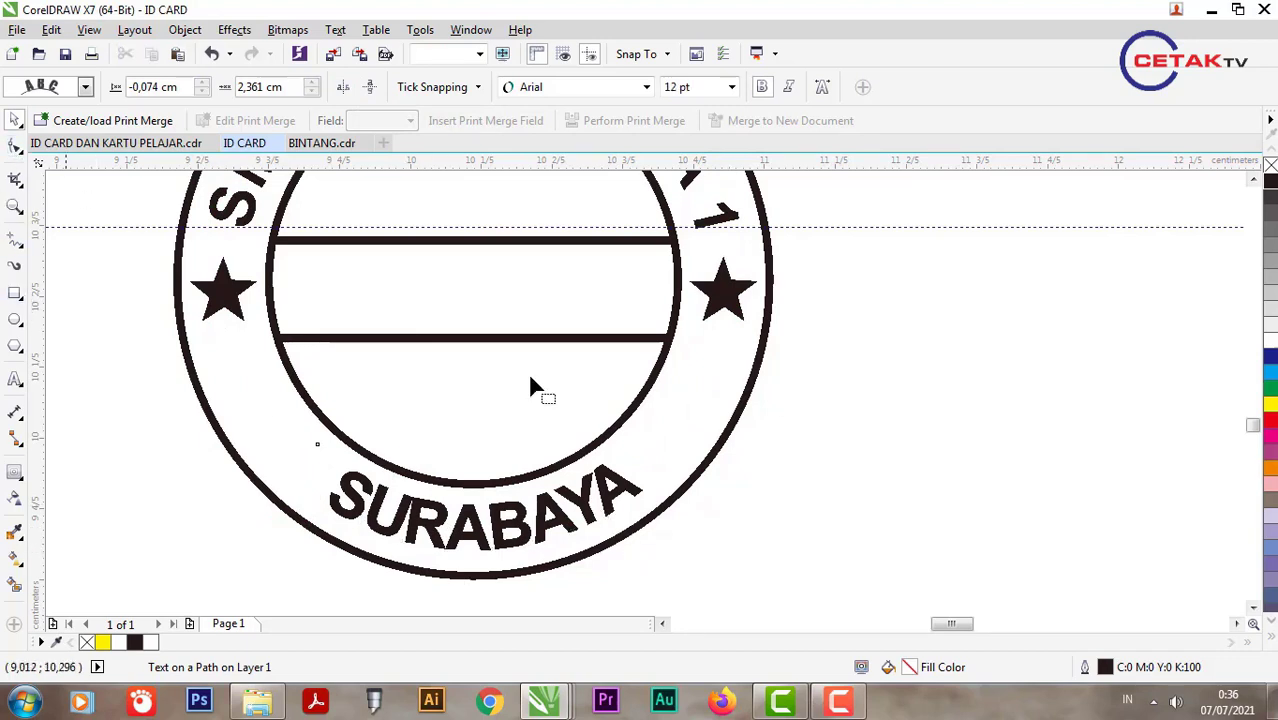
left_click(536, 382)
left_click(632, 493)
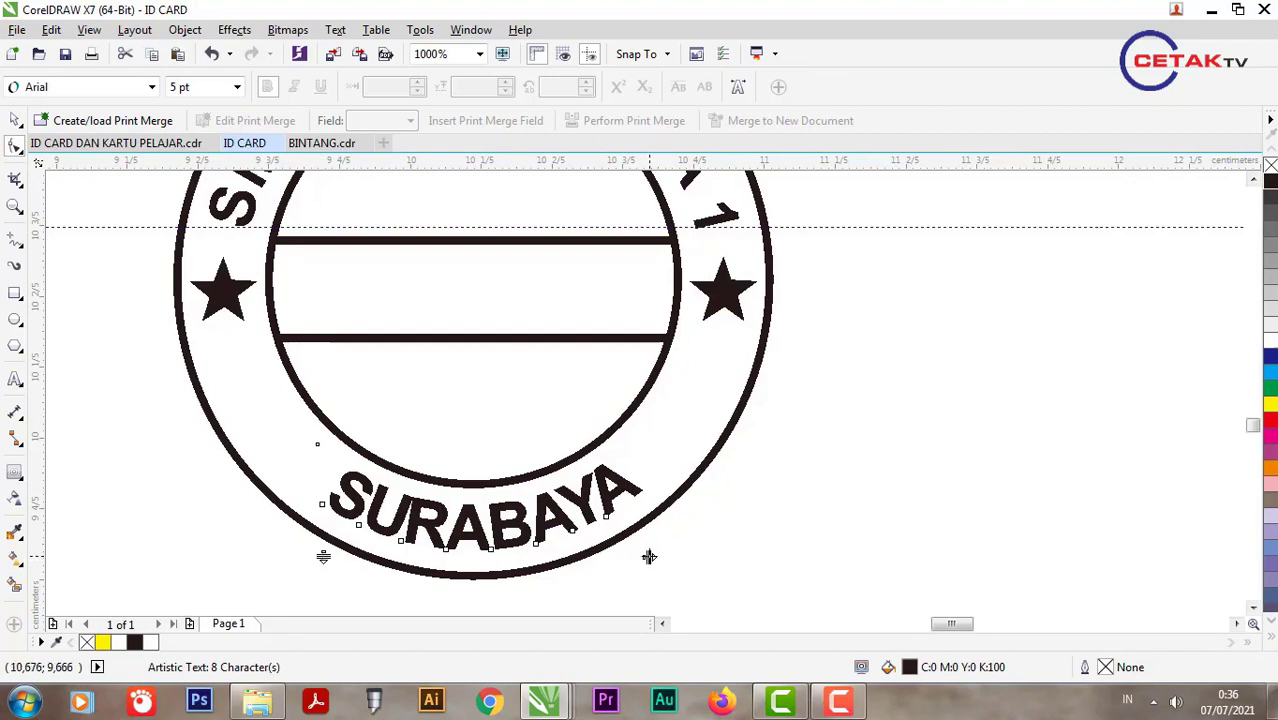
left_click_drag(649, 557, 798, 548)
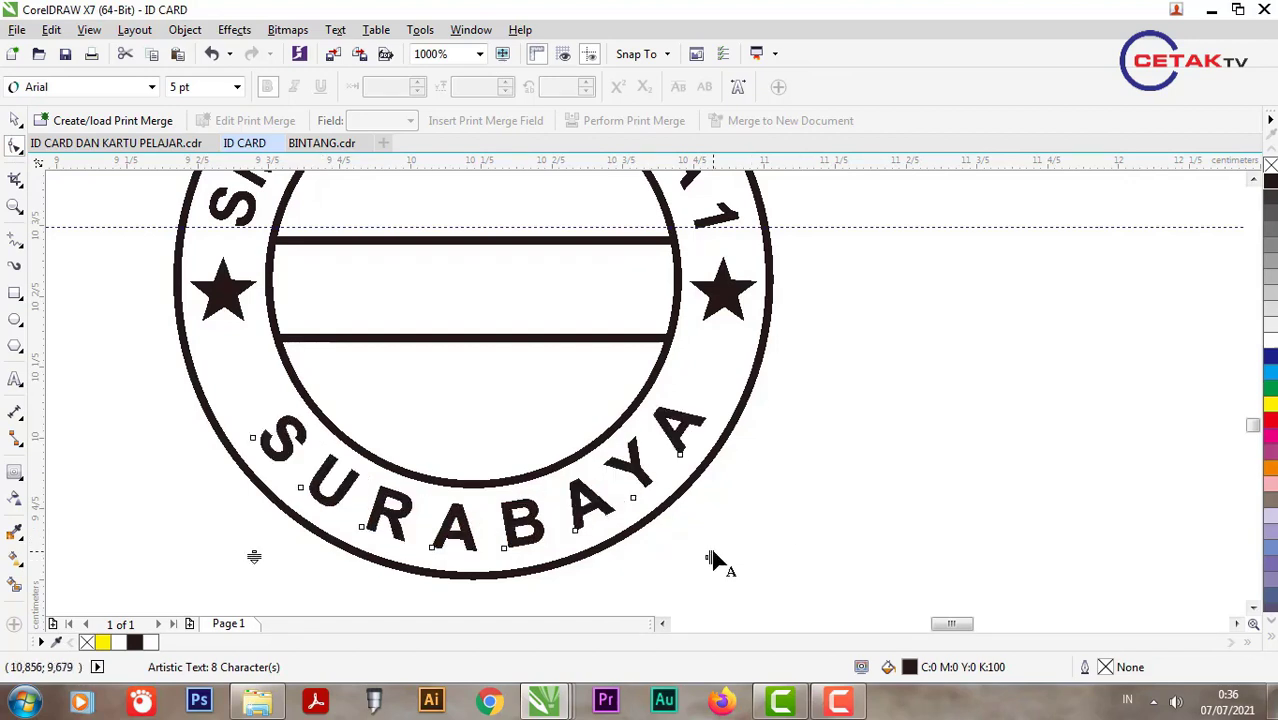
left_click_drag(716, 558, 783, 540)
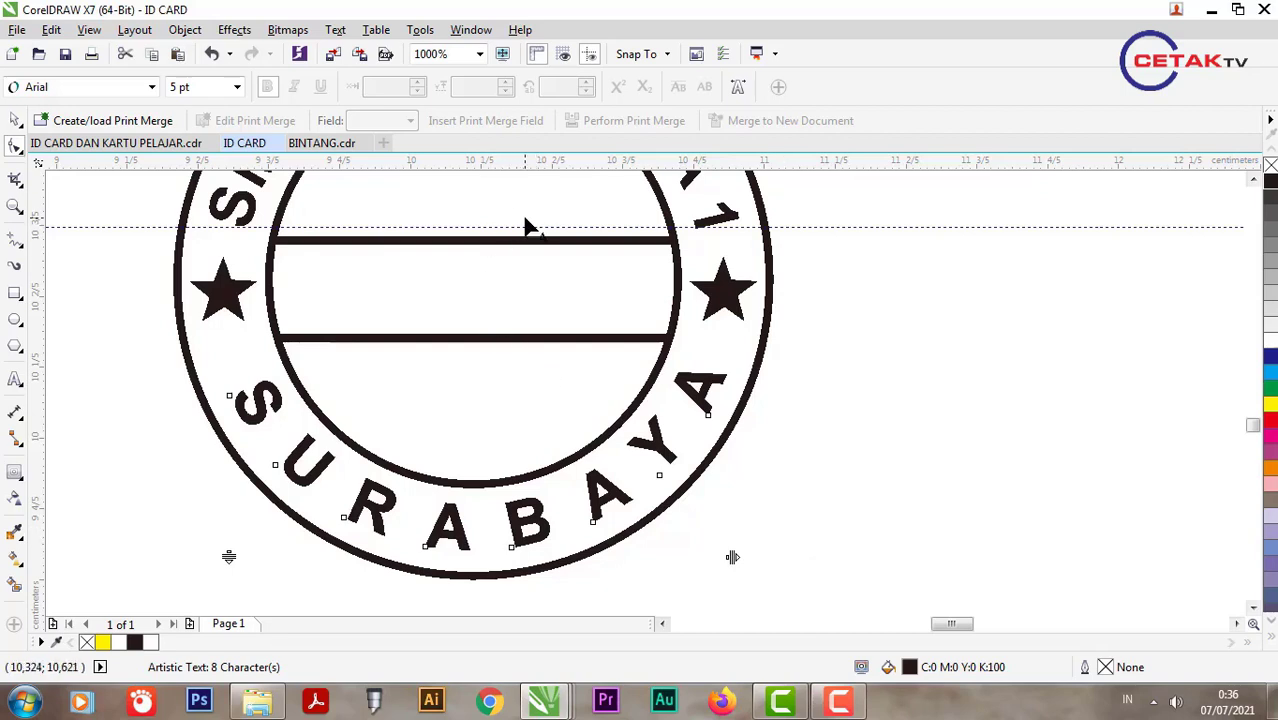
left_click(15, 120)
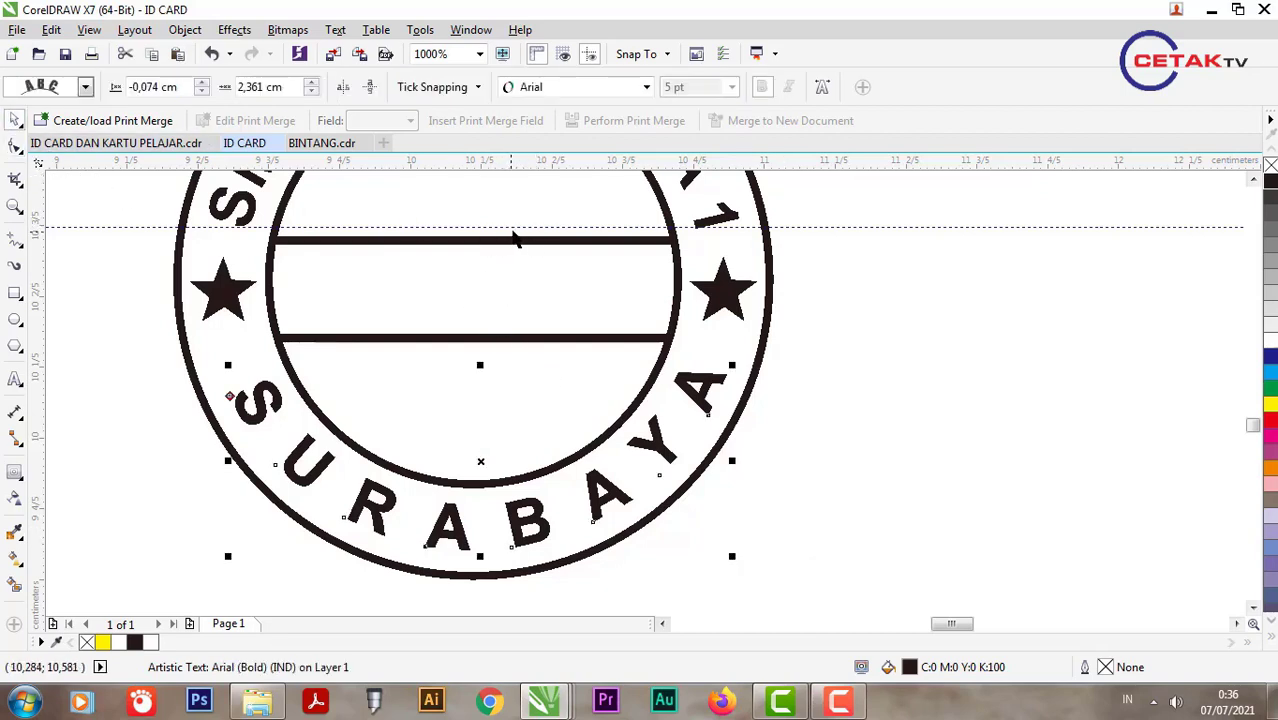
left_click_drag(514, 226, 508, 371)
left_click(278, 405)
scroll(258, 400, "up", 1)
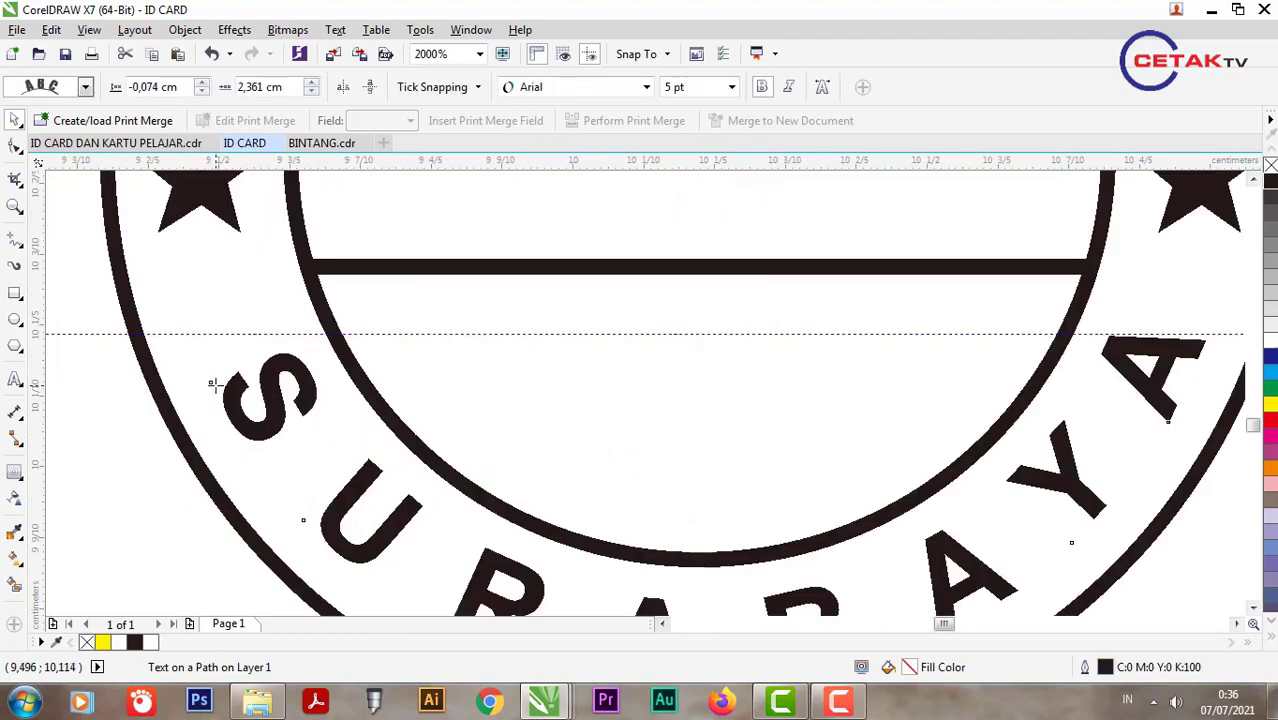
left_click_drag(213, 385, 208, 374)
scroll(210, 375, "down", 2)
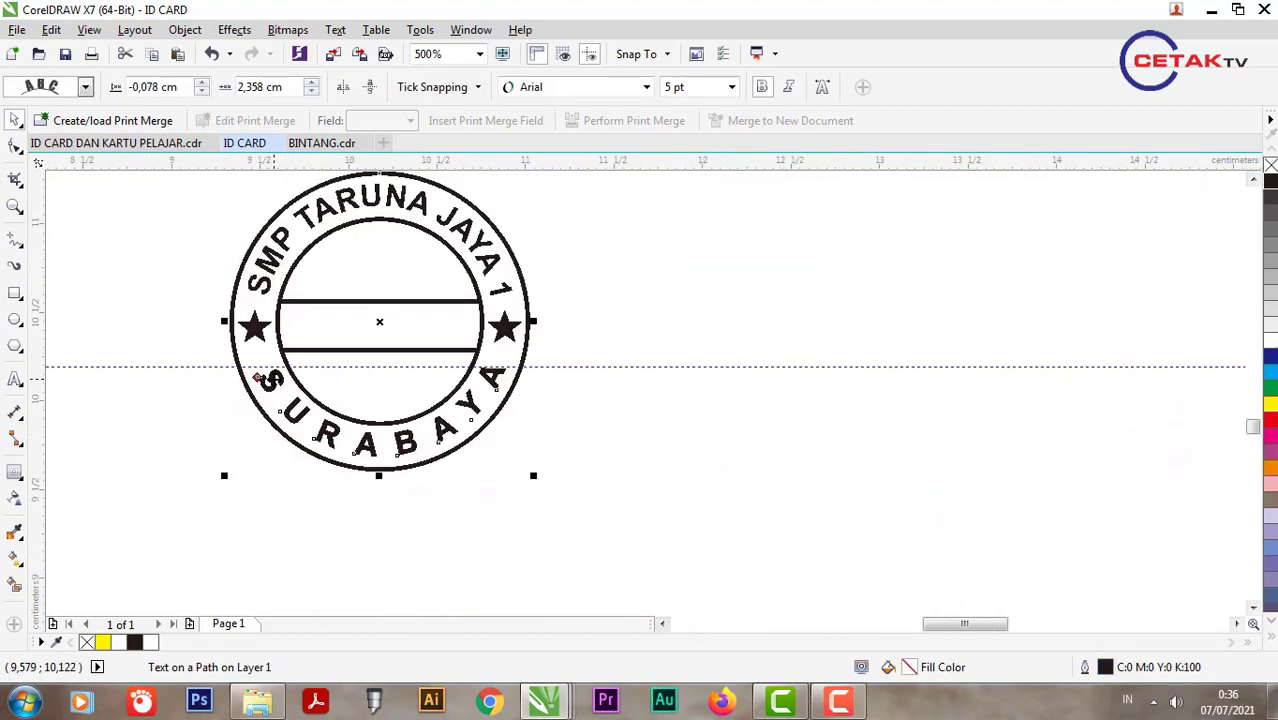
scroll(258, 380, "up", 1)
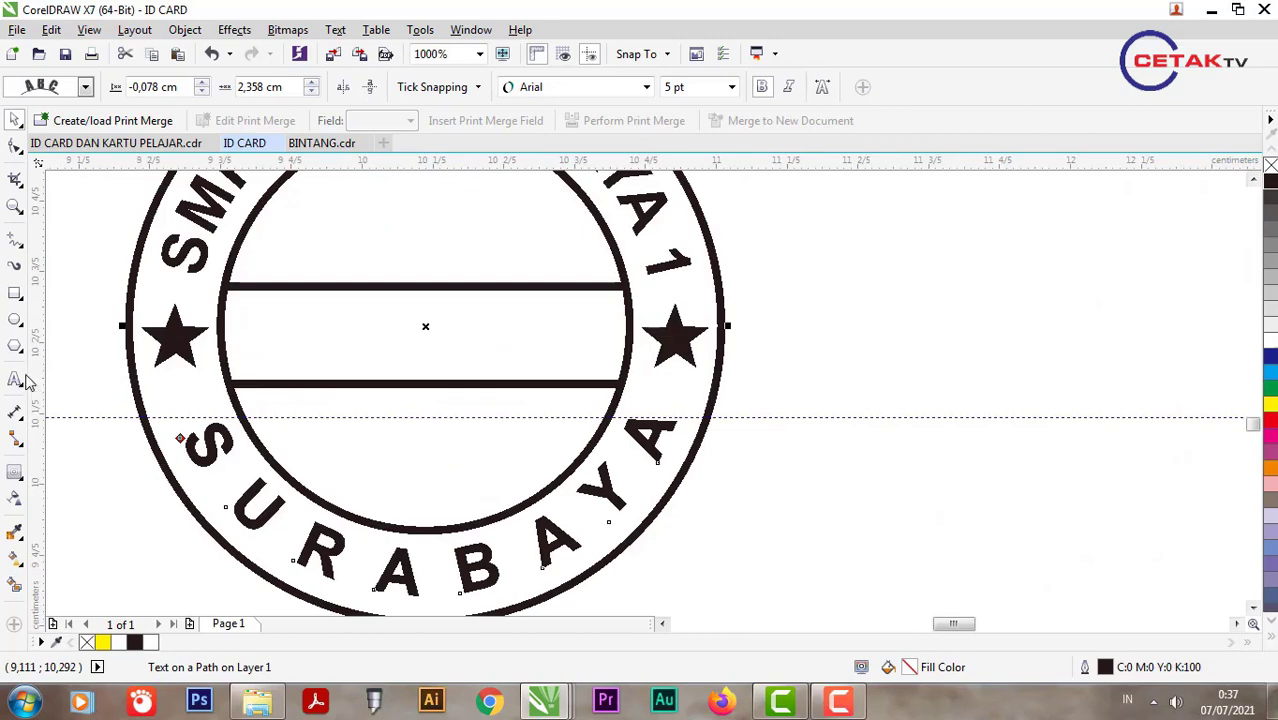
Step: Type the text 'AKREDITASI' on the canvas
left_click(16, 380)
left_click(335, 348)
type("AKR")
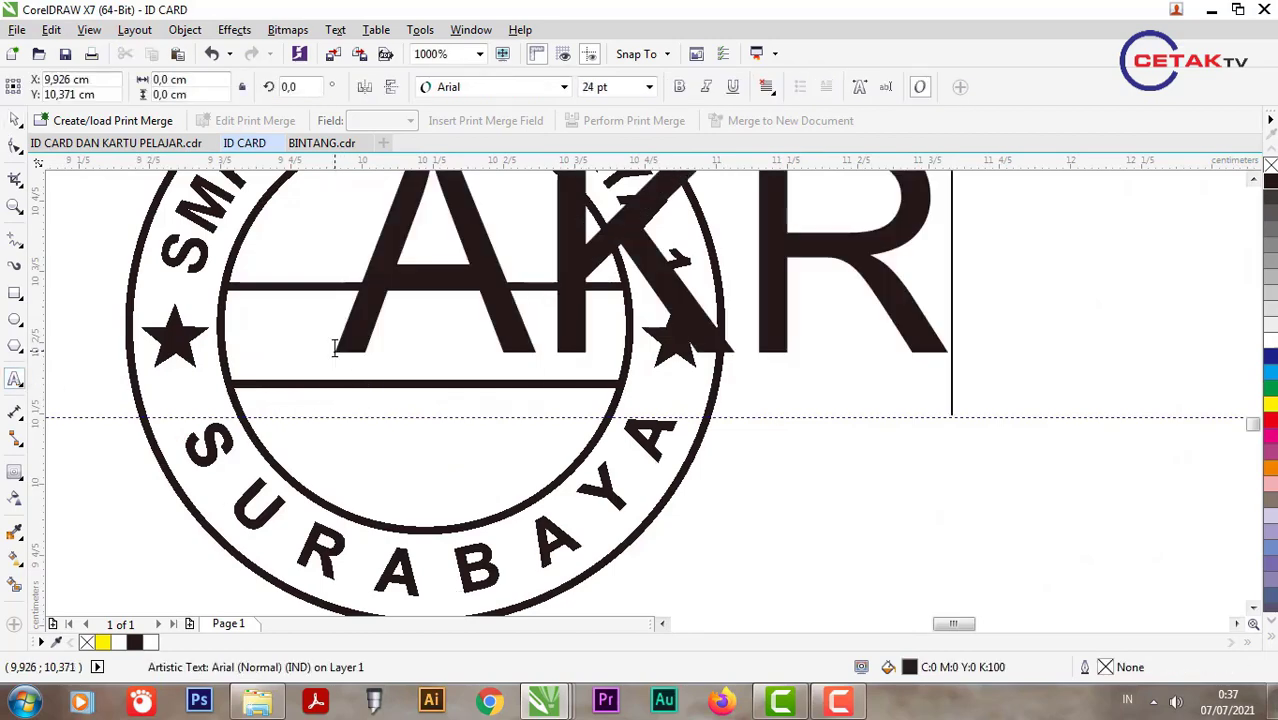
type("ED")
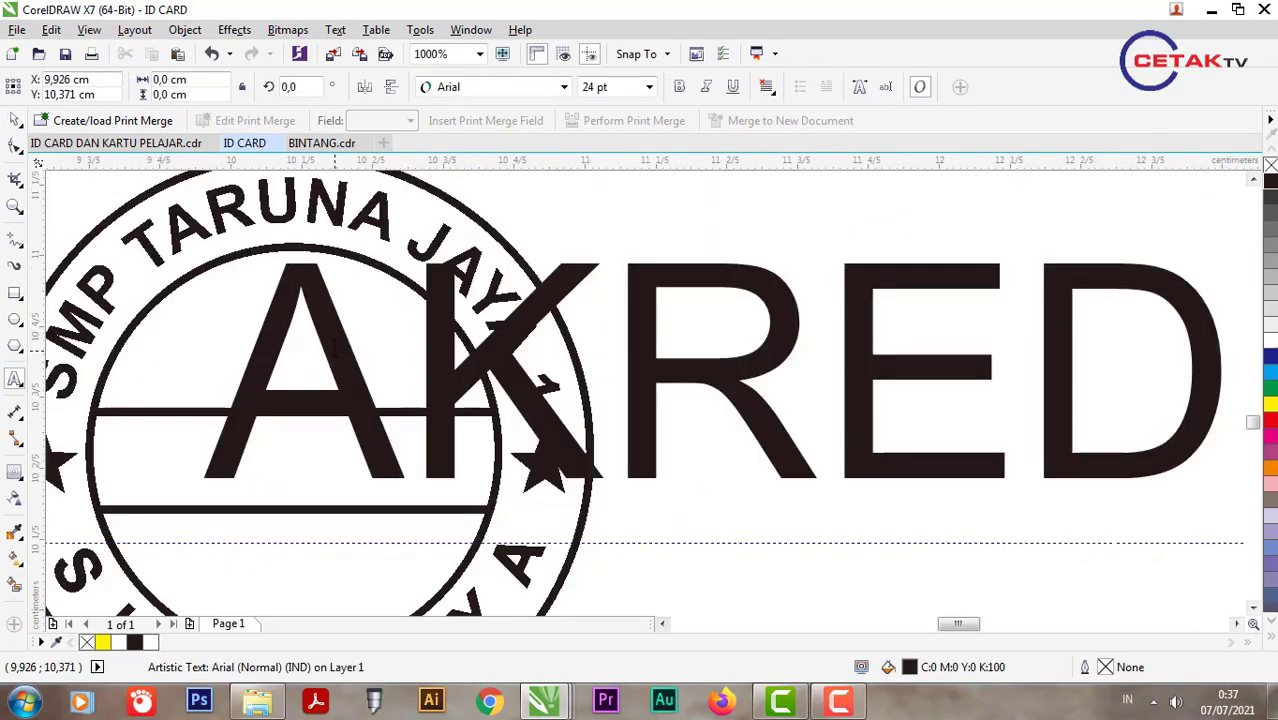
type("ITAS")
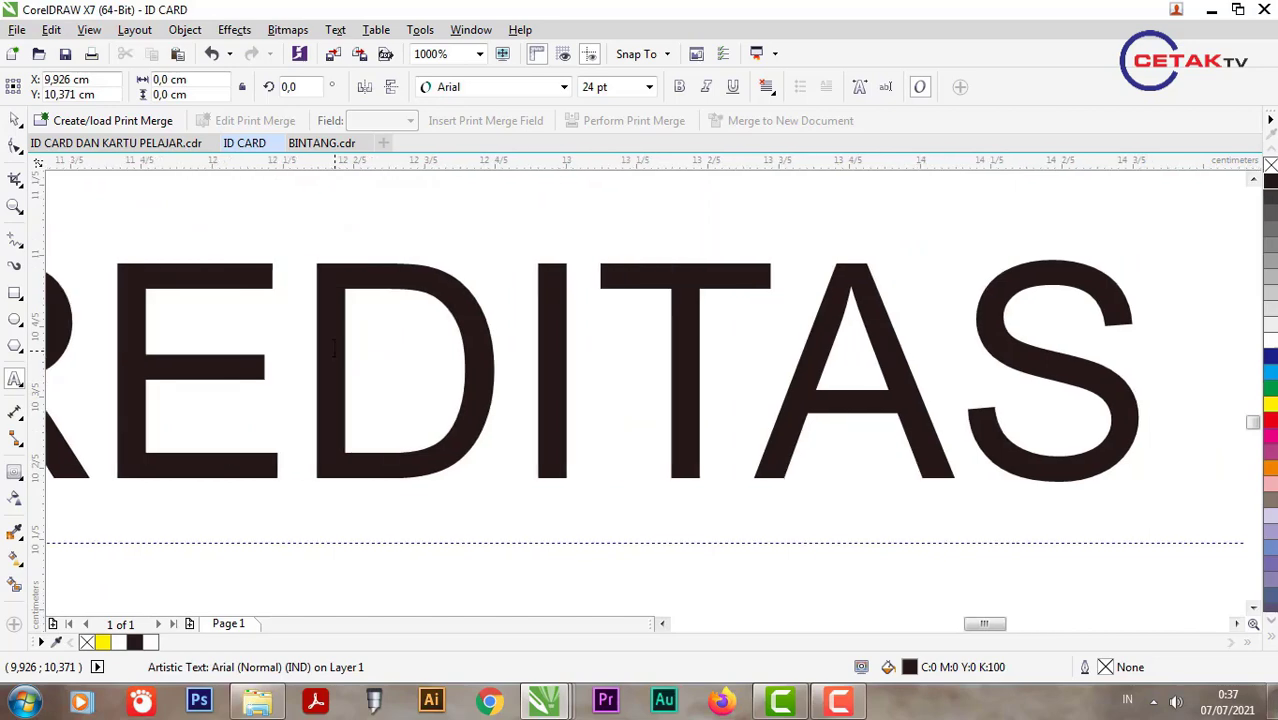
scroll(335, 348, "down", 4)
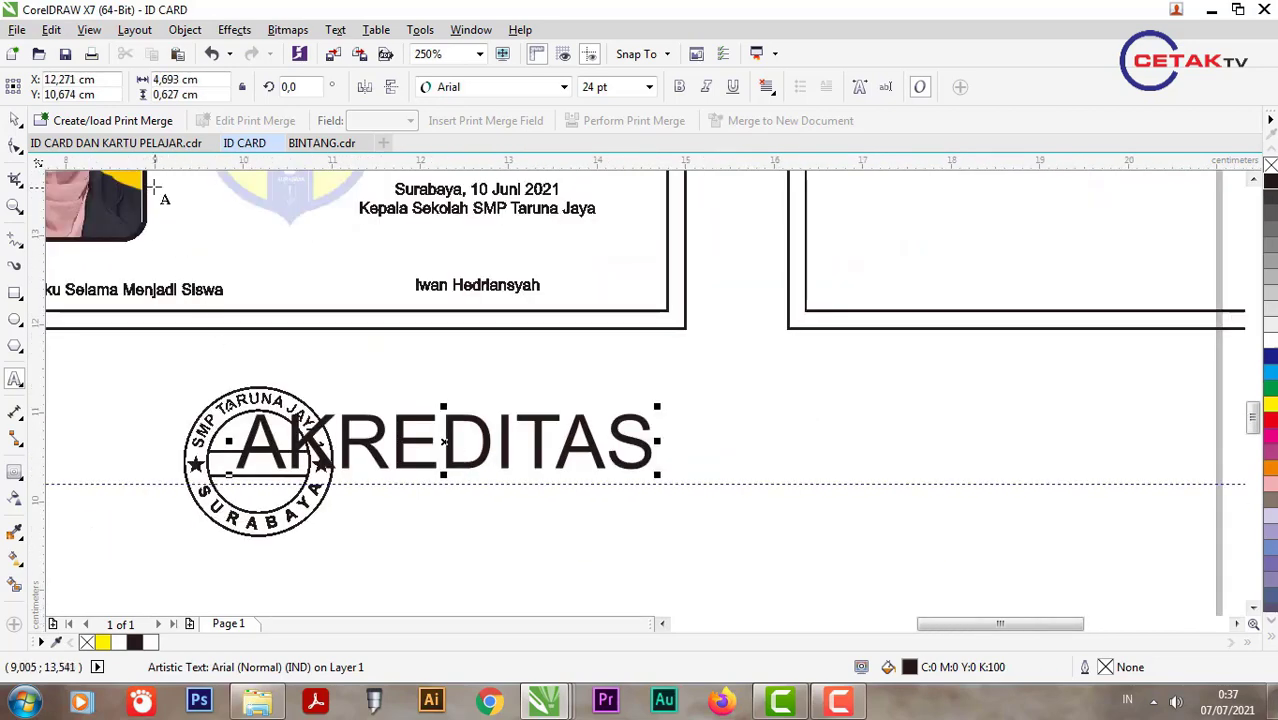
type("I")
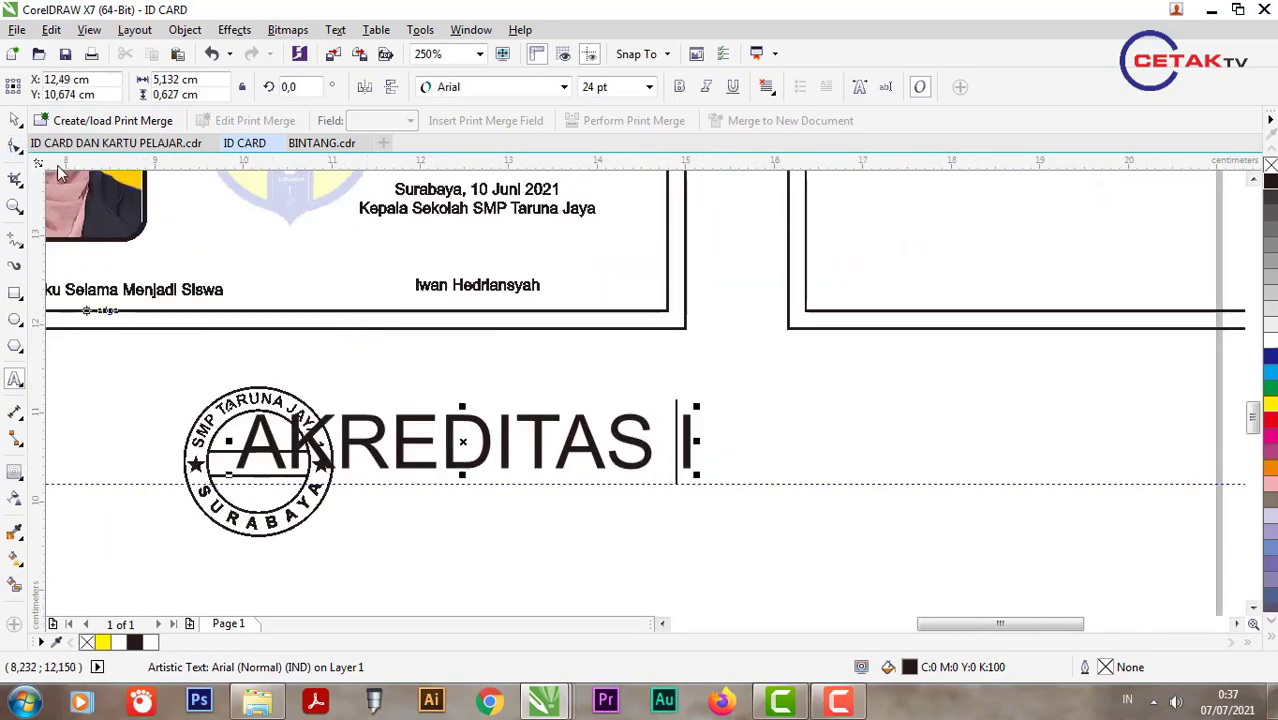
key("BackSpace")
key("ctrl+space")
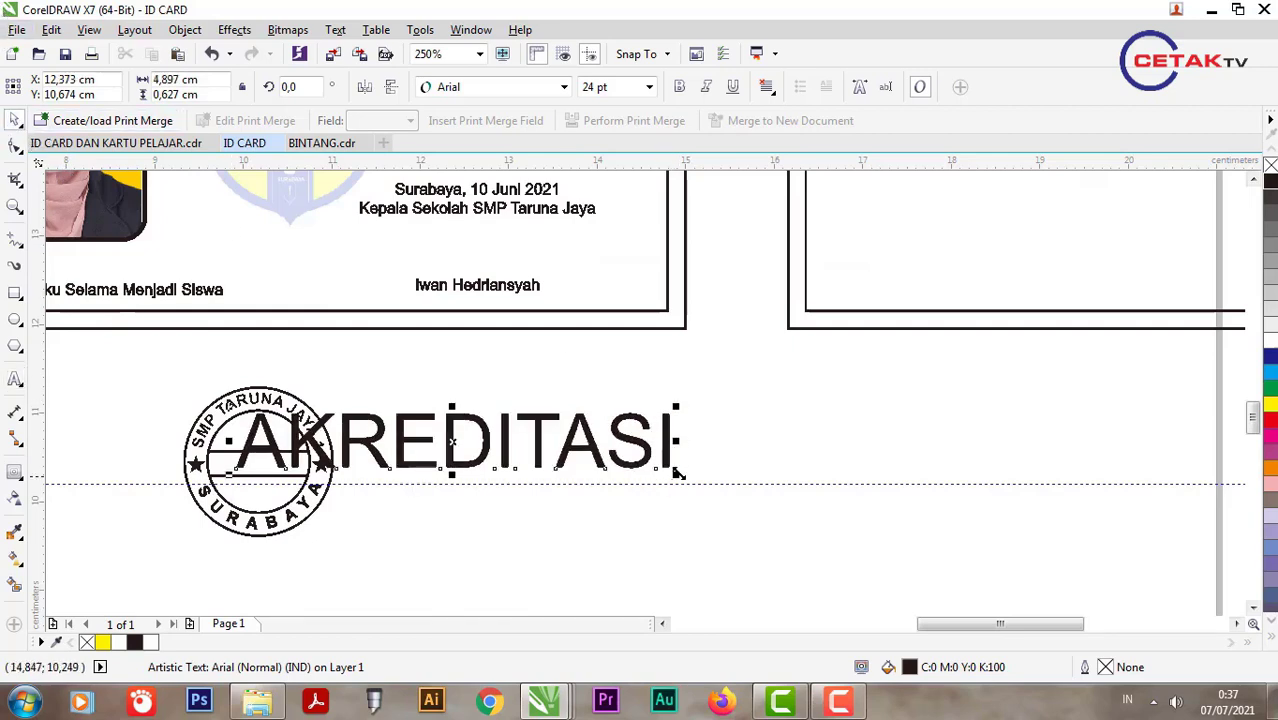
Step: Move AKREDITASI onto the band, shrink it to fit, and make it bold
left_click_drag(675, 471, 333, 462)
scroll(240, 460, "up", 2)
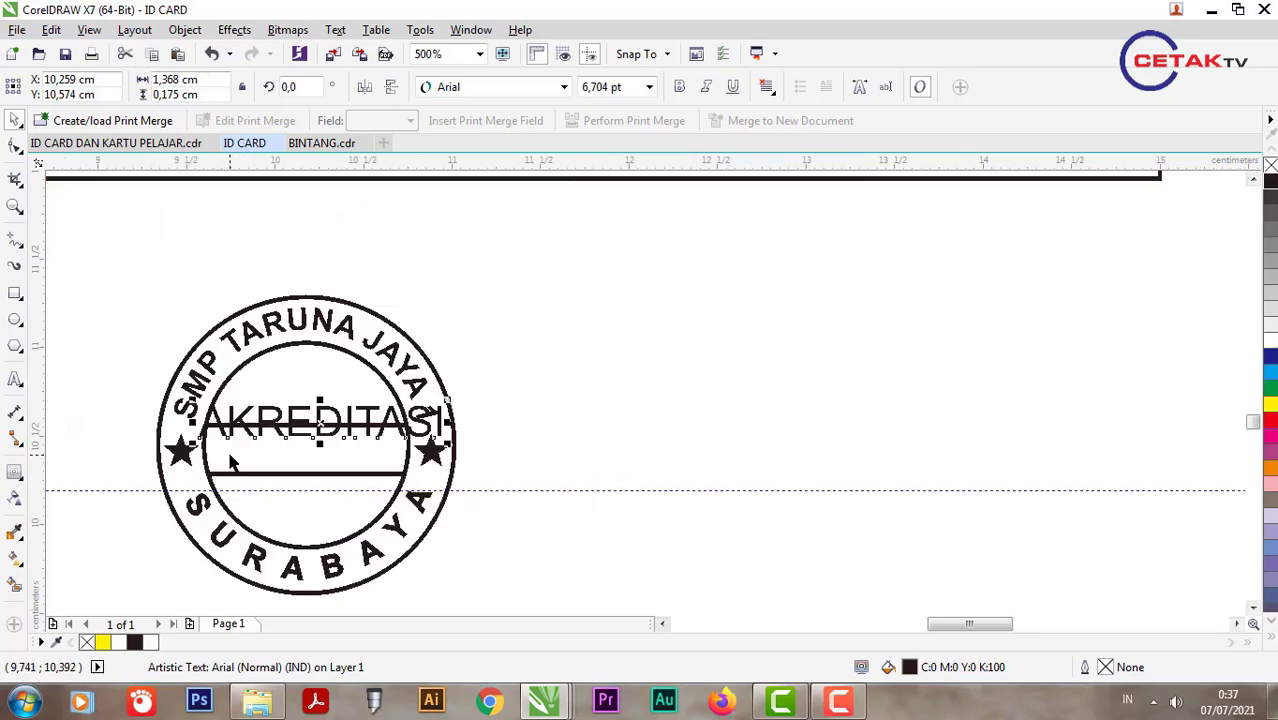
left_click(185, 437, "shift")
left_click(320, 505)
scroll(320, 505, "up", 2)
left_click(308, 445)
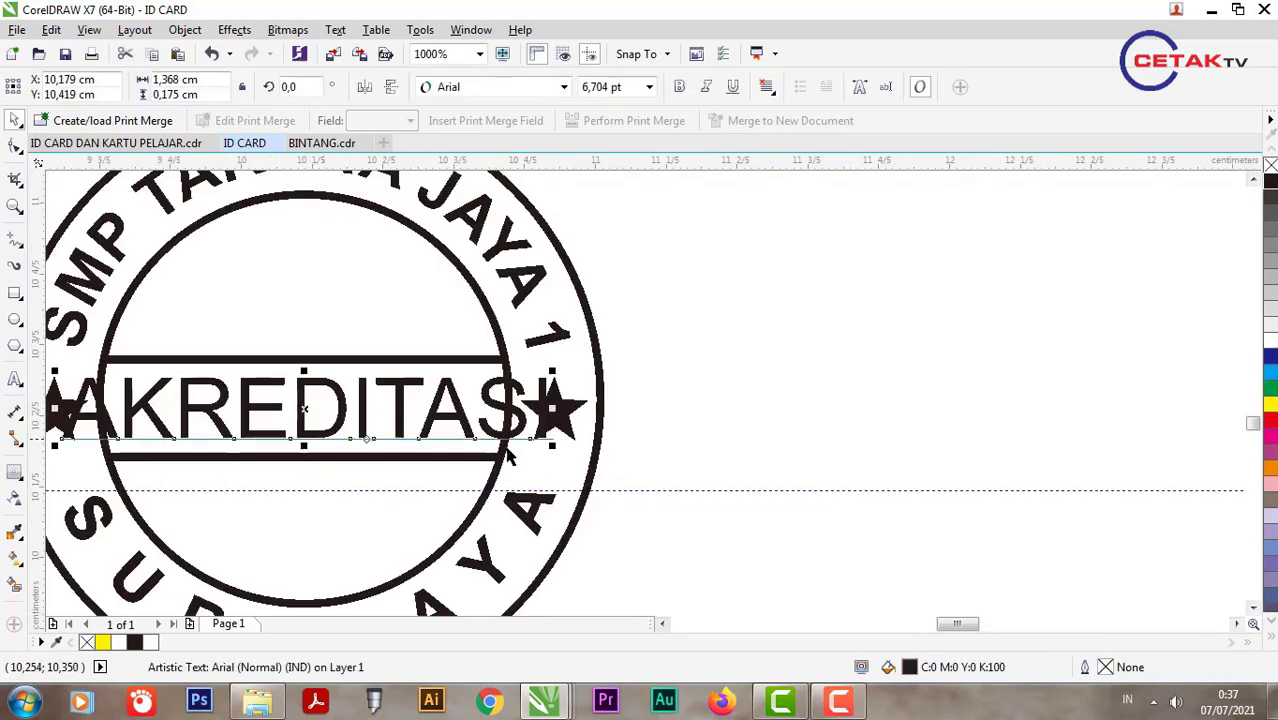
left_click_drag(533, 456, 475, 447)
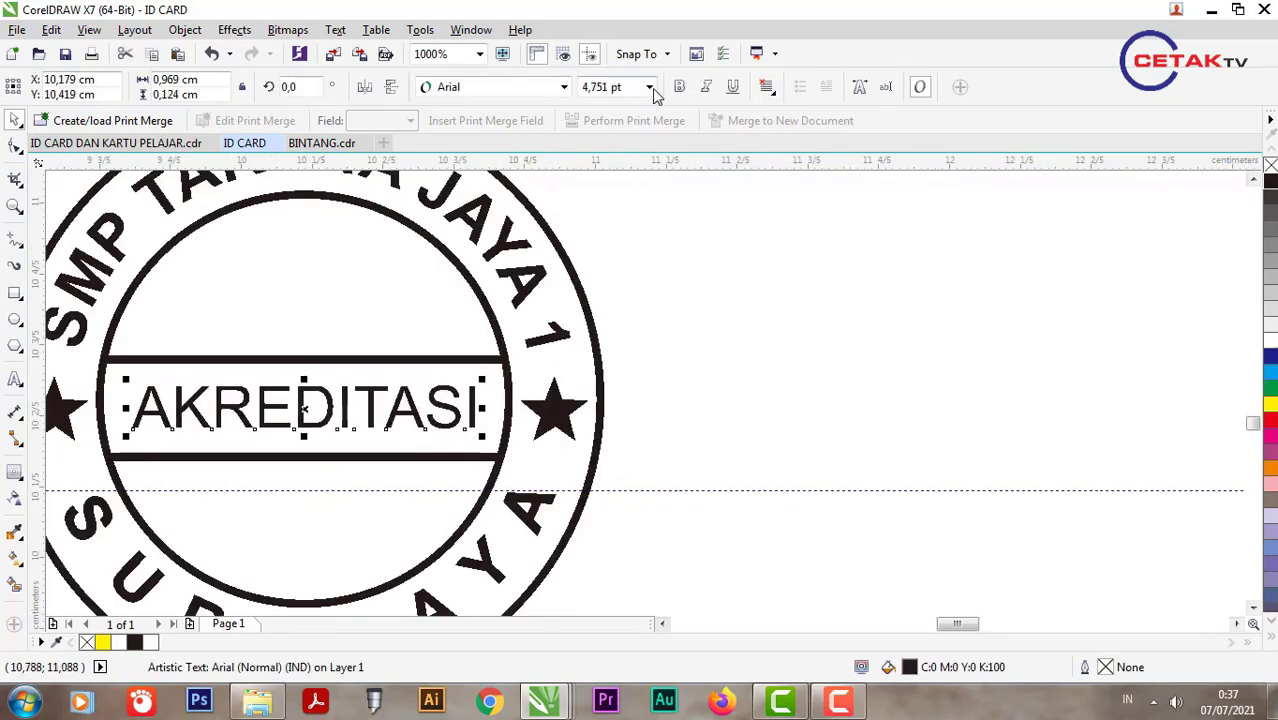
left_click(679, 86)
Step: Centre AKREDITASI horizontally and vertically on the stamp's band
left_click(455, 452, "shift")
key("c")
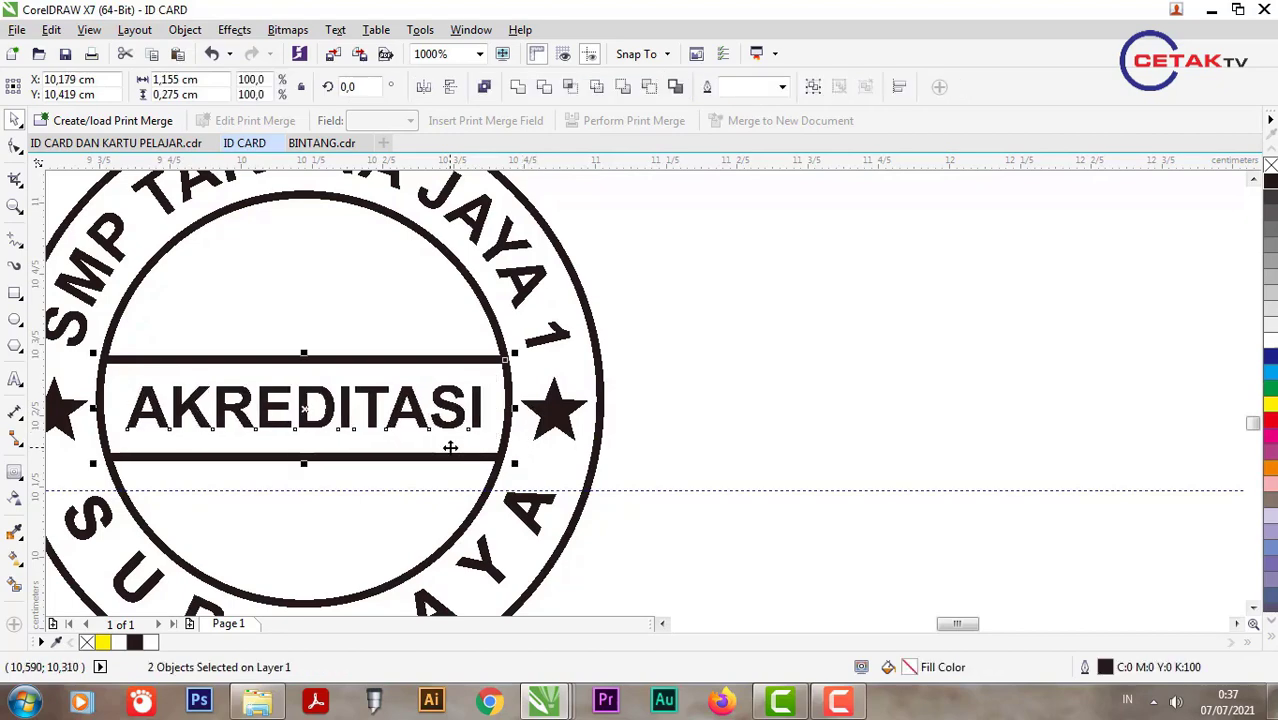
scroll(600, 425, "down", 3)
scroll(495, 420, "up", 2)
key("Escape")
left_click(512, 408)
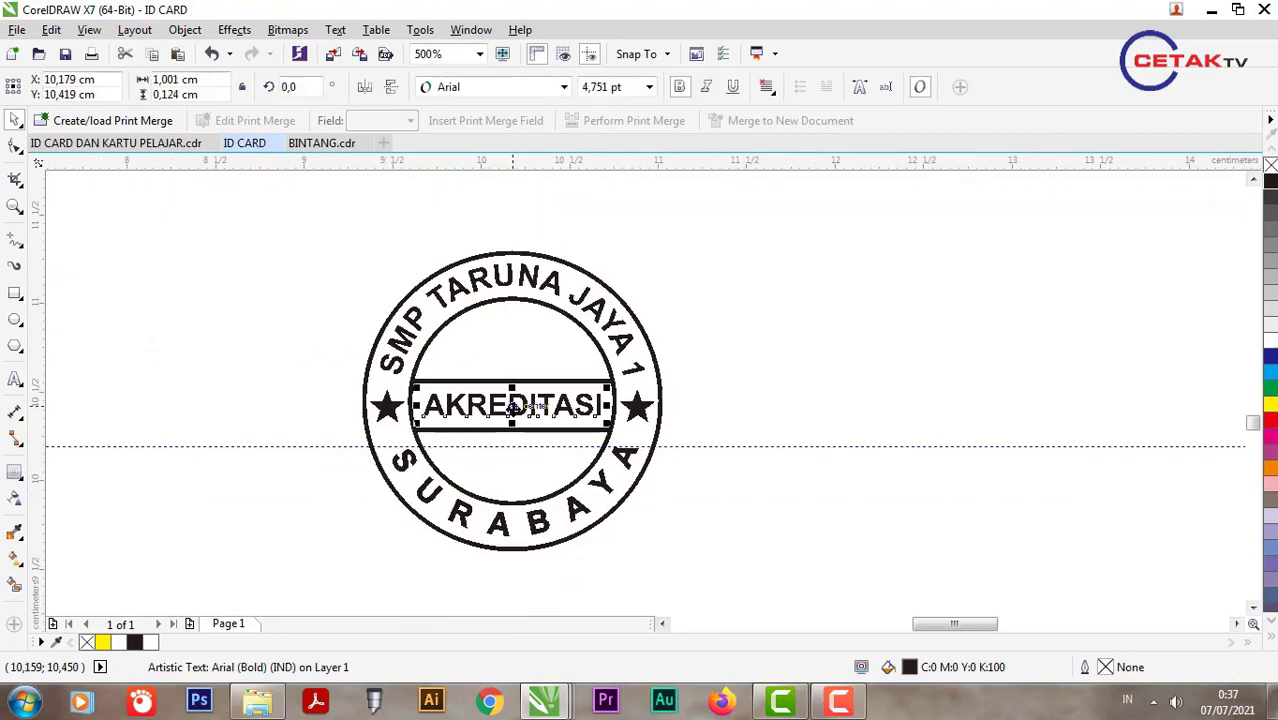
Step: Copy the AKREDITASI text above the band, retype it as a large 'A', and centre it on the circle
left_click_drag(512, 408, 547, 354)
right_click(547, 354)
double_click(495, 352)
type("A")
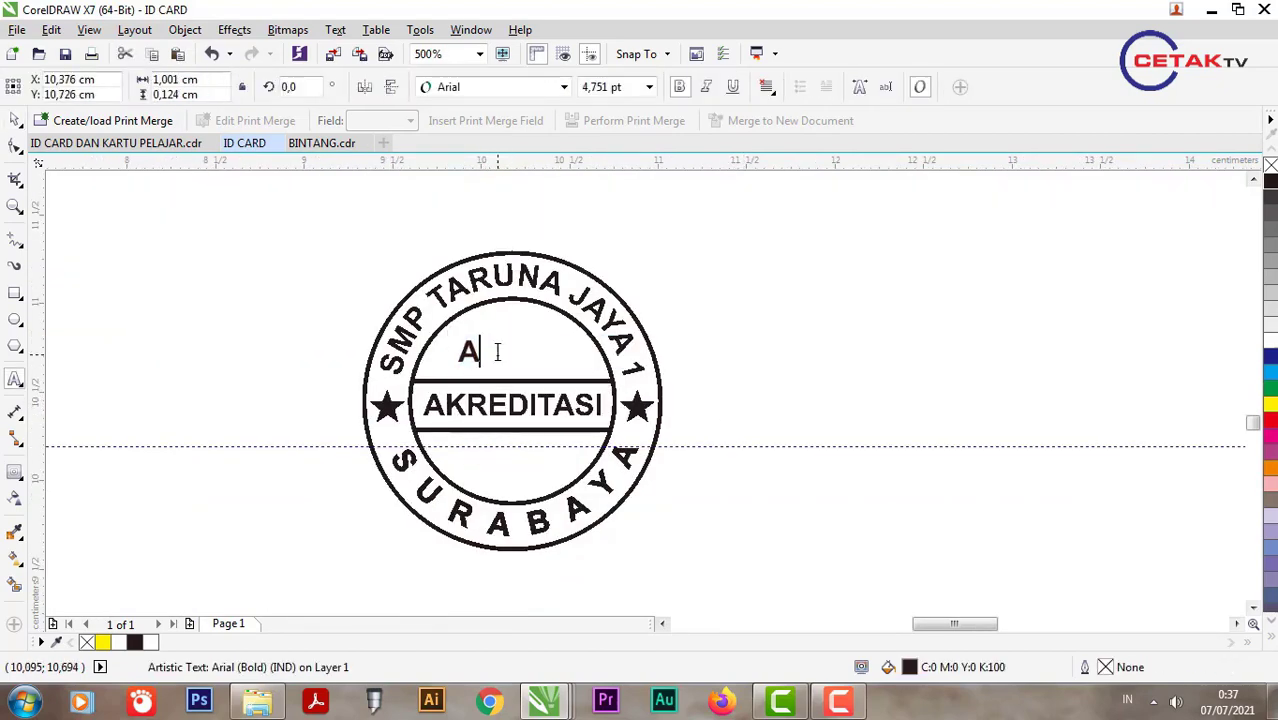
left_click(15, 122)
left_click_drag(488, 333, 510, 312)
left_click(549, 346, "shift")
key("c")
key("Escape")
Step: Copy the A below the band and retype it as 'NISM : 123456789'
scroll(496, 327, "up", 2)
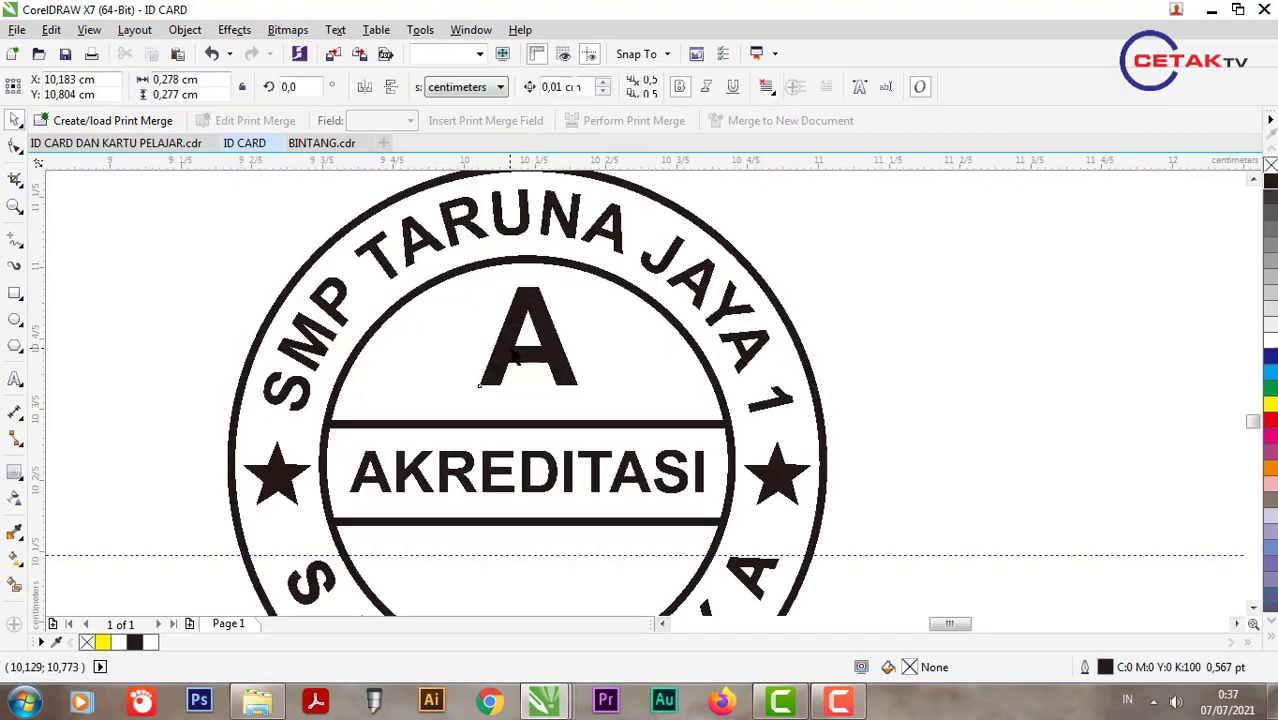
left_click(517, 362)
scroll(519, 360, "down", 1)
left_click_drag(519, 360, 467, 461)
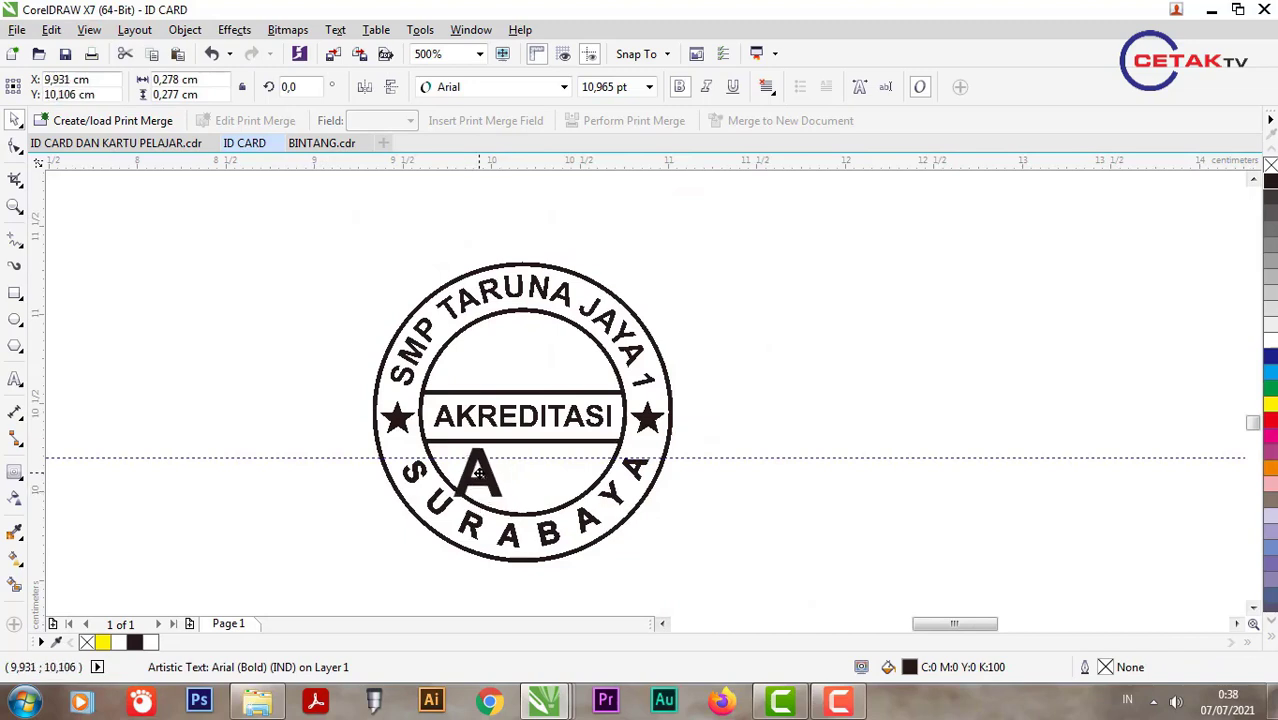
key("Escape")
double_click(477, 463)
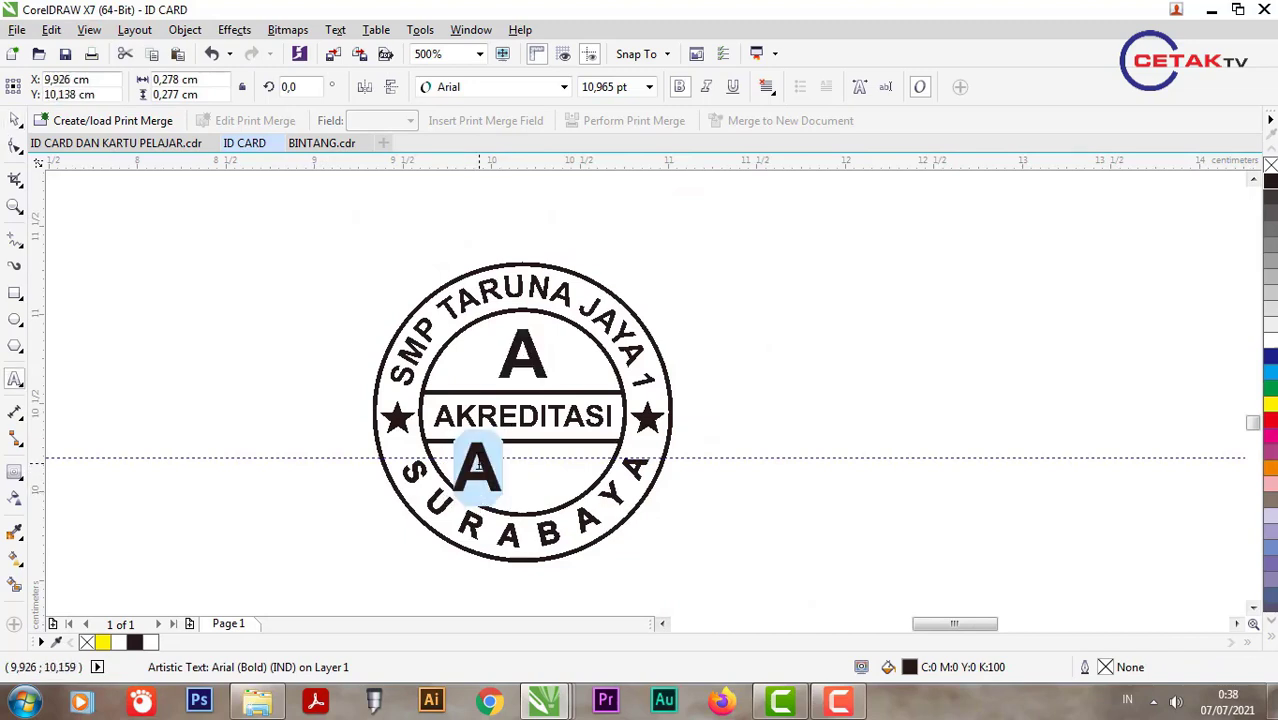
type("NI")
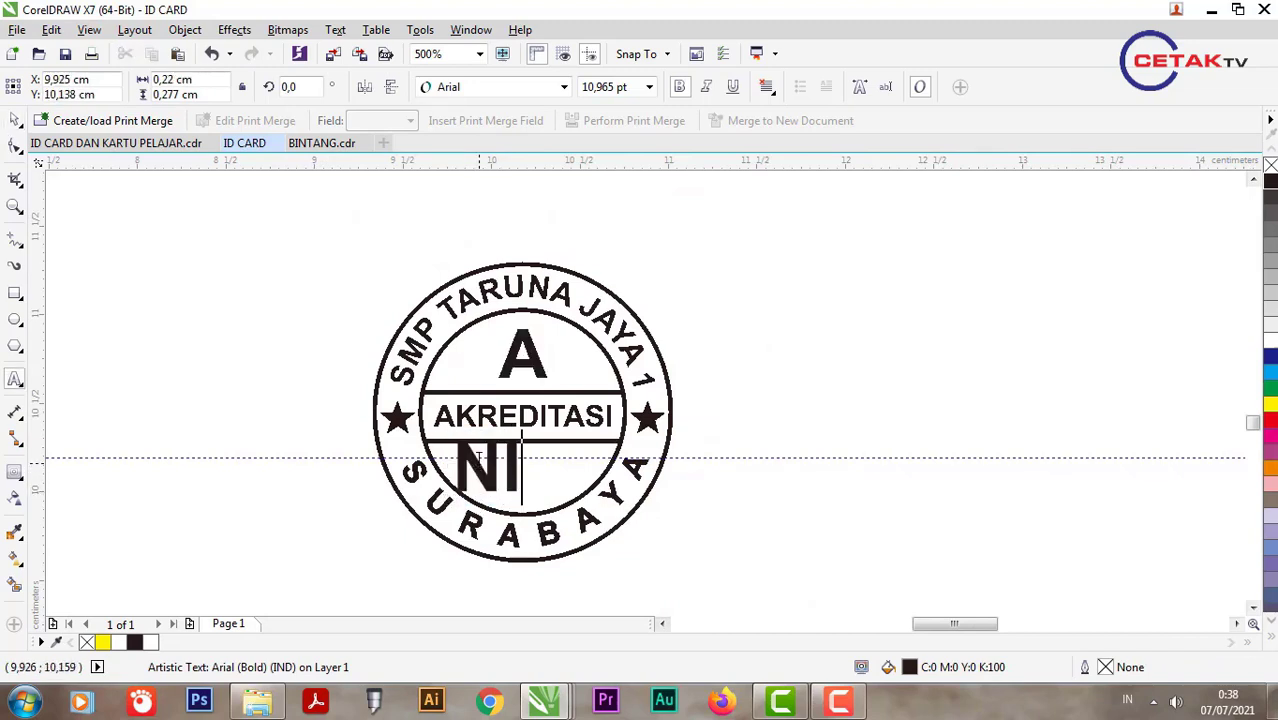
type("SM")
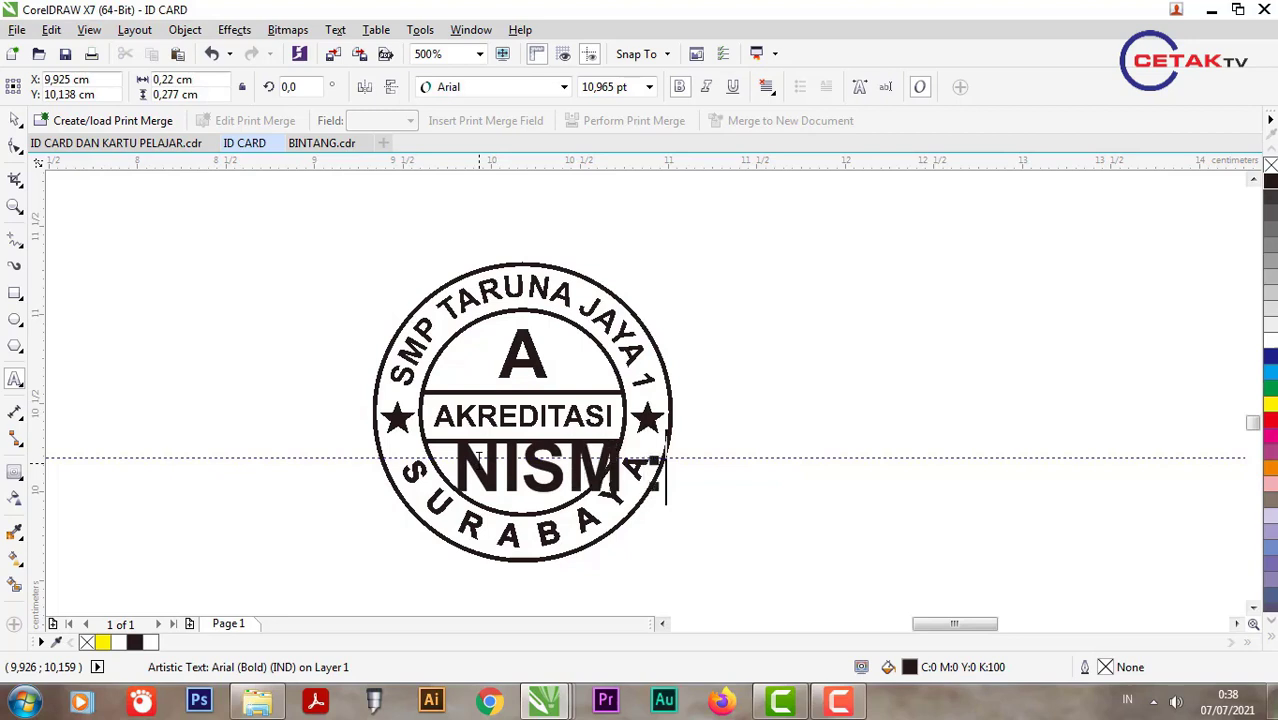
type(" : 123456789")
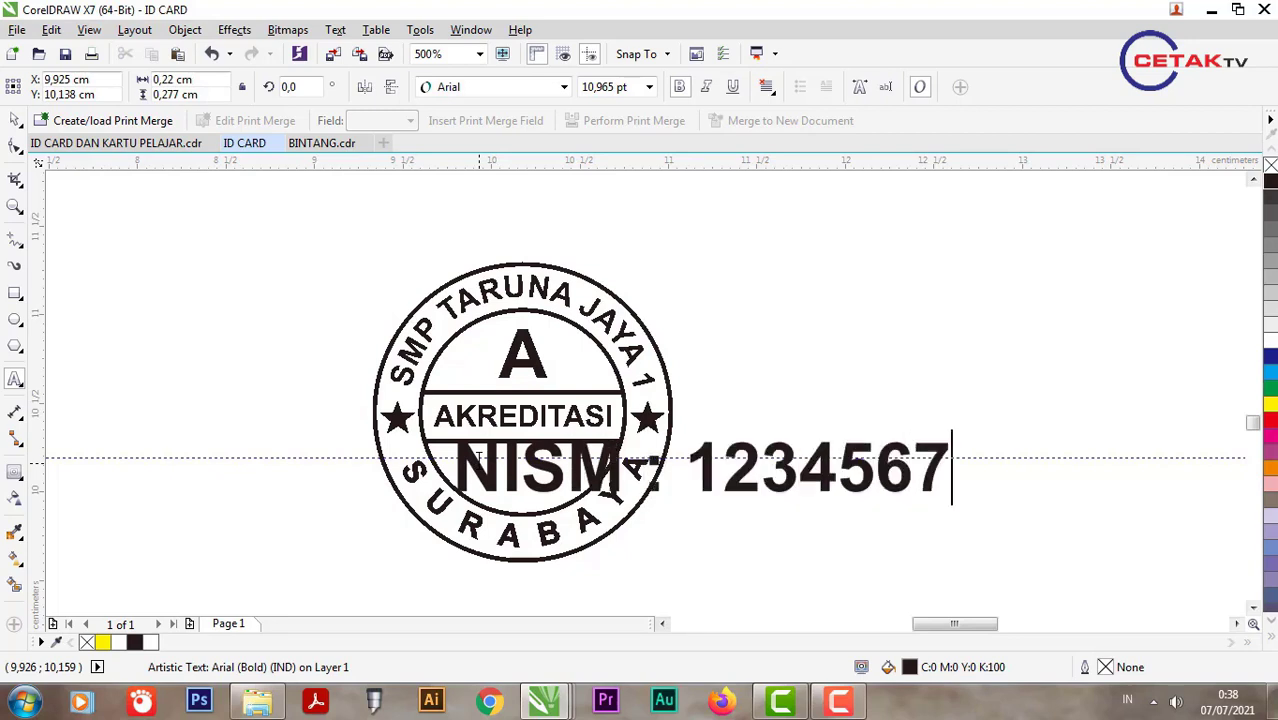
left_click(15, 120)
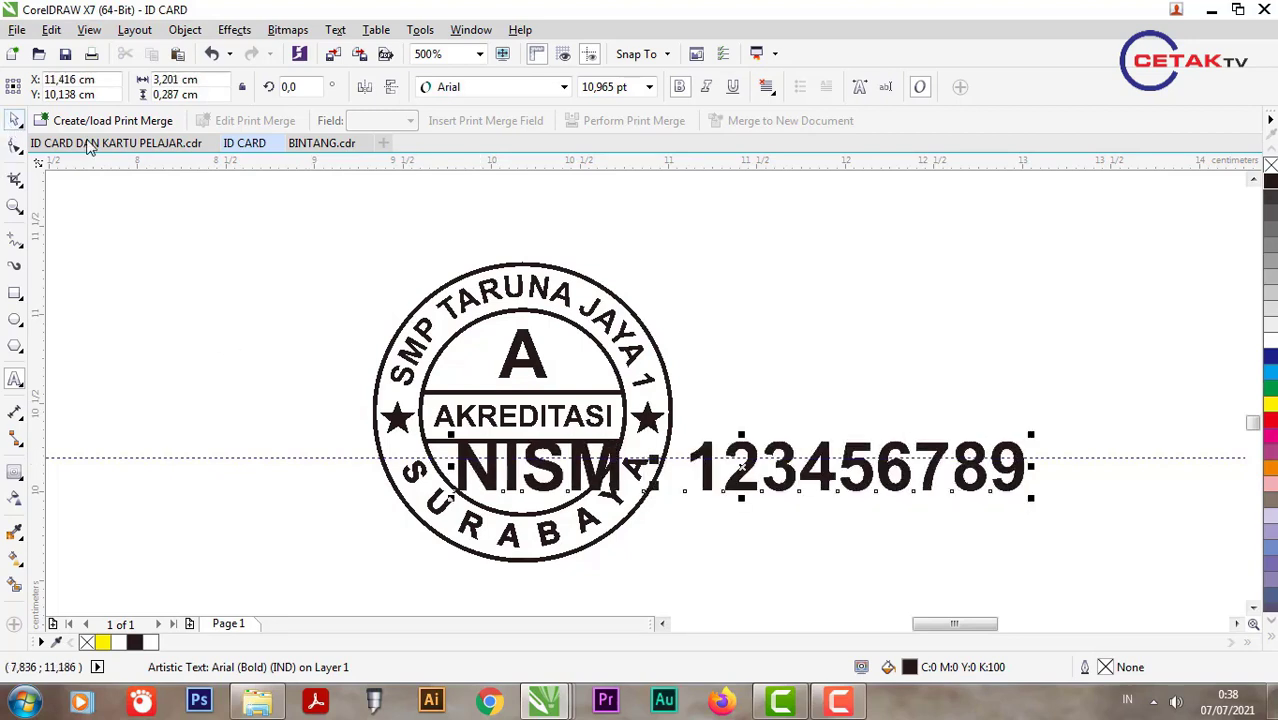
Step: Shrink the NISM line, move it down inside the circle, and centre it
left_click_drag(1041, 513, 606, 456)
scroll(548, 480, "up", 2)
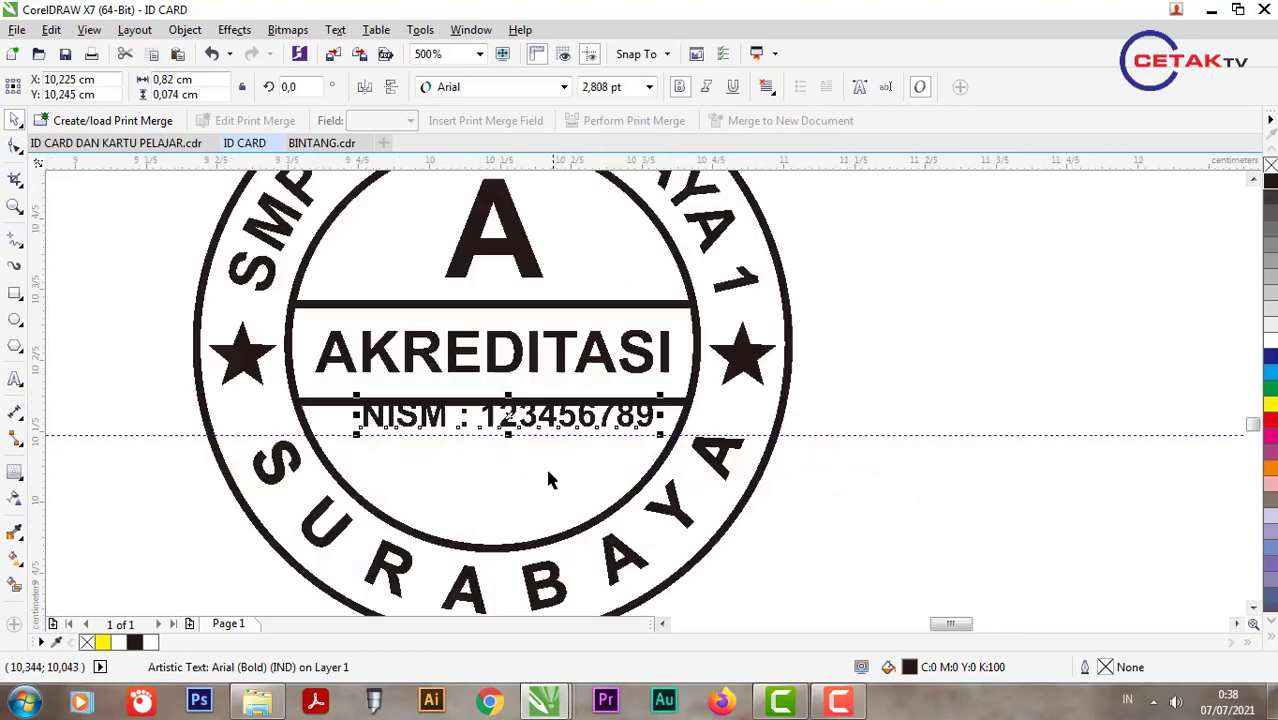
left_click_drag(525, 422, 522, 438)
left_click(522, 456, "shift")
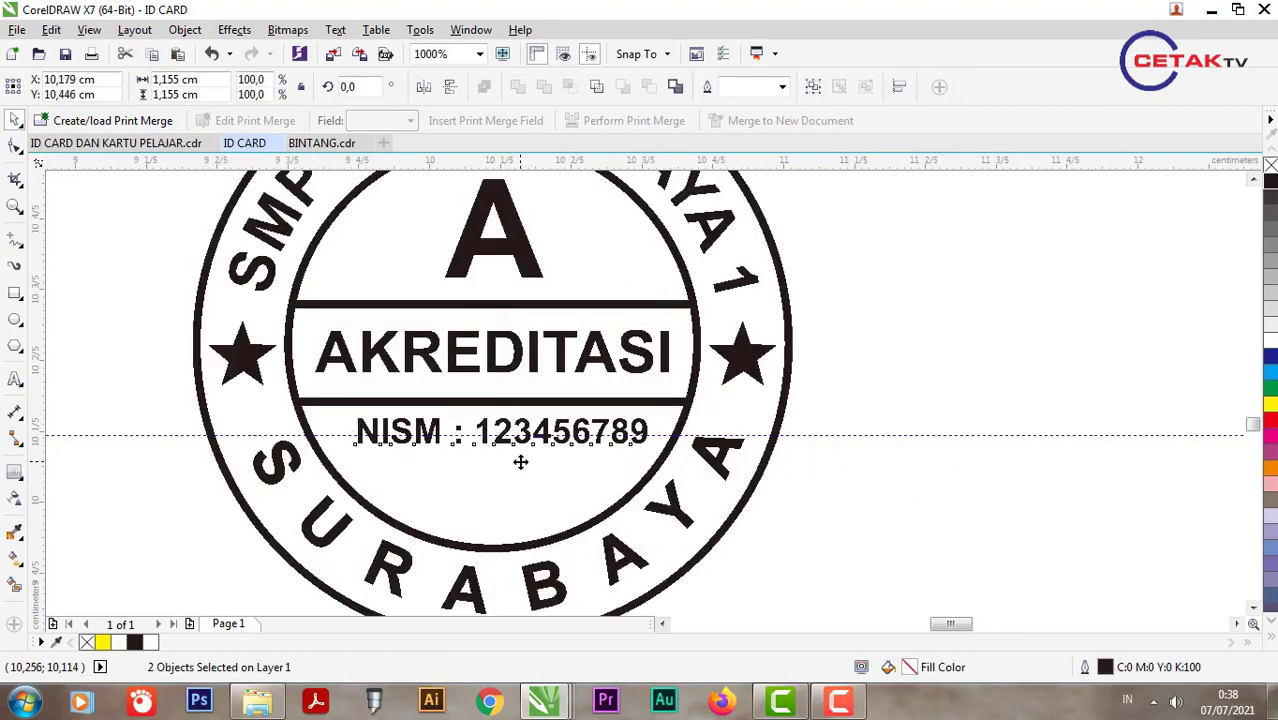
key("c")
Step: Copy the NISM line below itself as 'JAWA TIMUR' and centre it under NISM
left_click(574, 446)
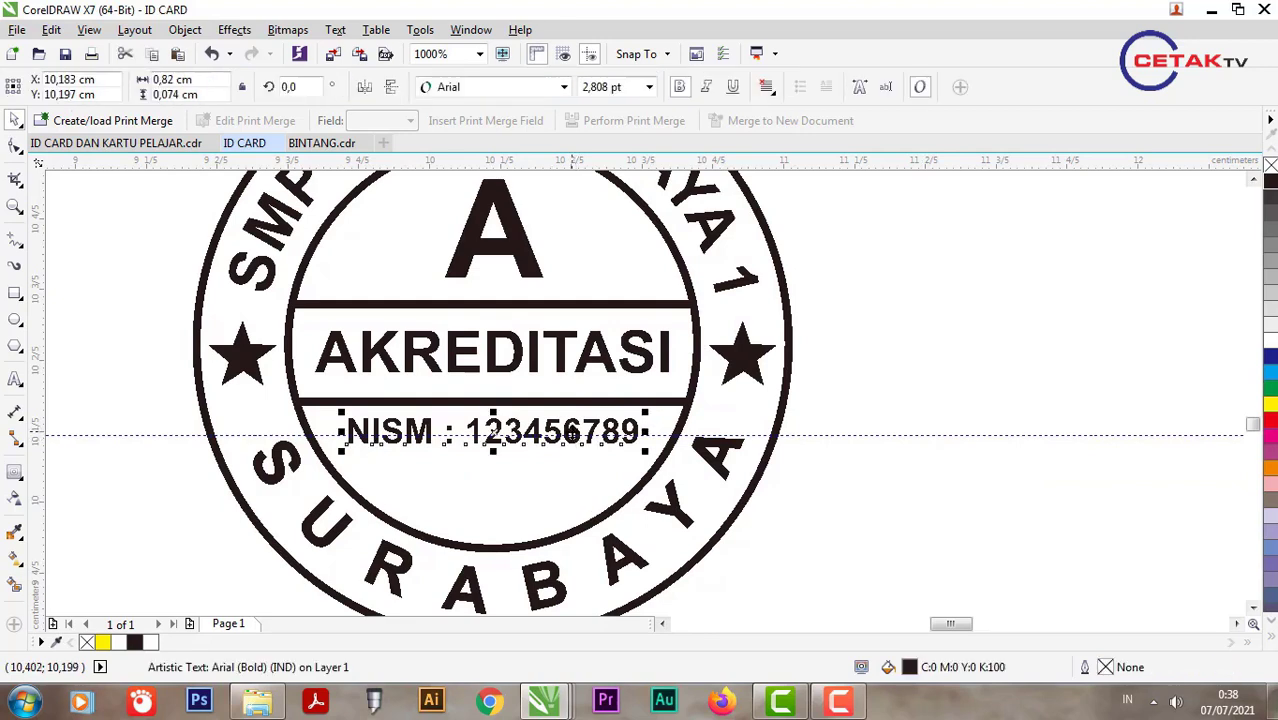
left_click_drag(574, 446, 567, 476)
right_click(567, 476)
triple_click(567, 476)
type("JAWA TIMUR")
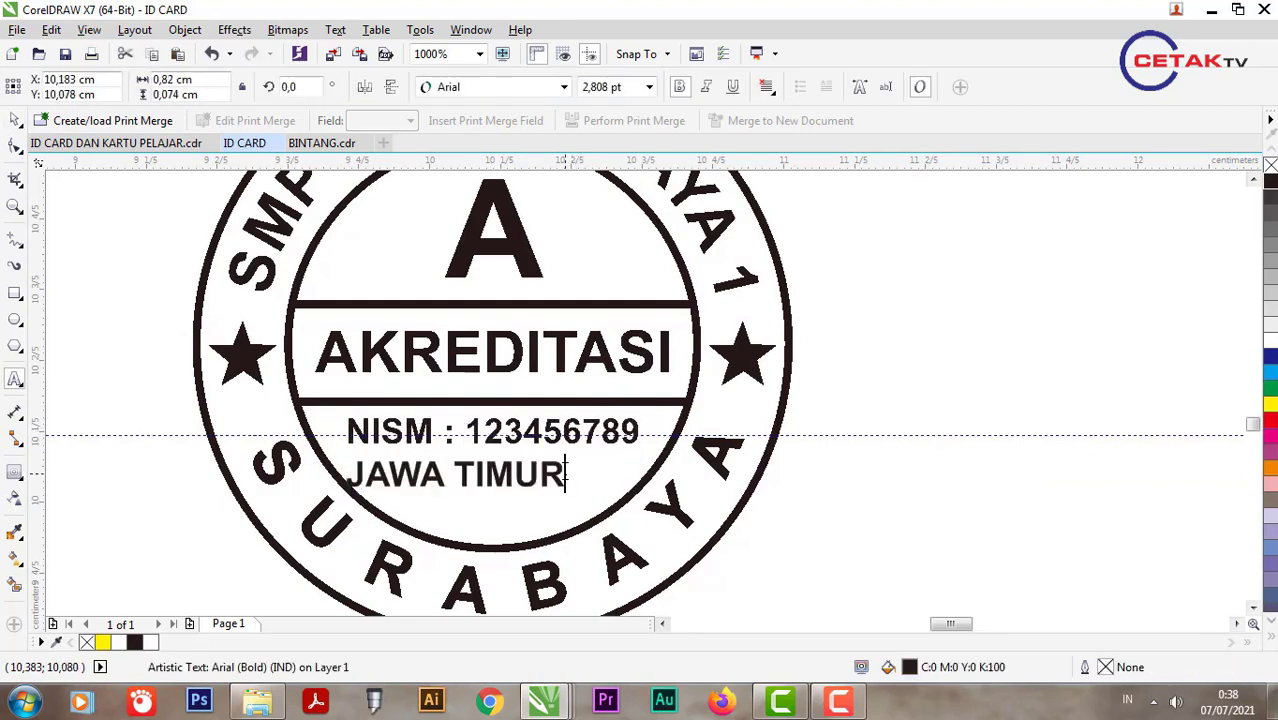
key("ctrl+space")
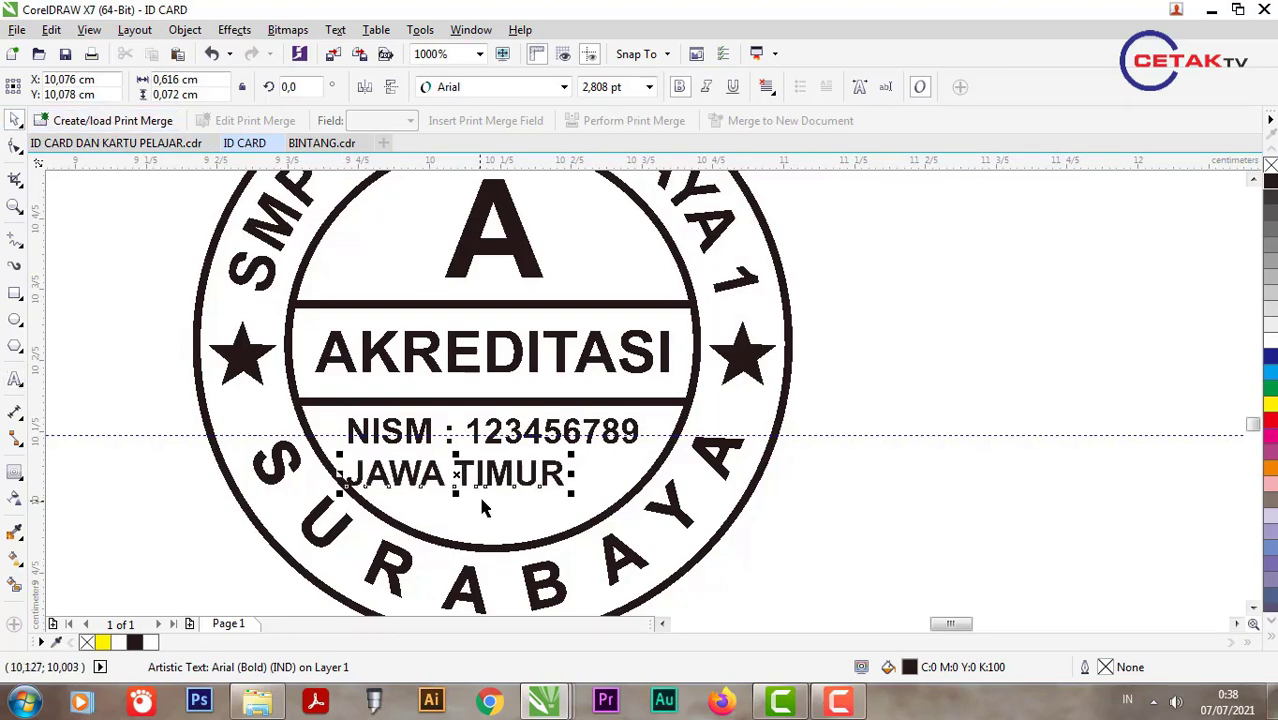
left_click_drag(489, 484, 542, 468)
left_click(537, 440, "shift")
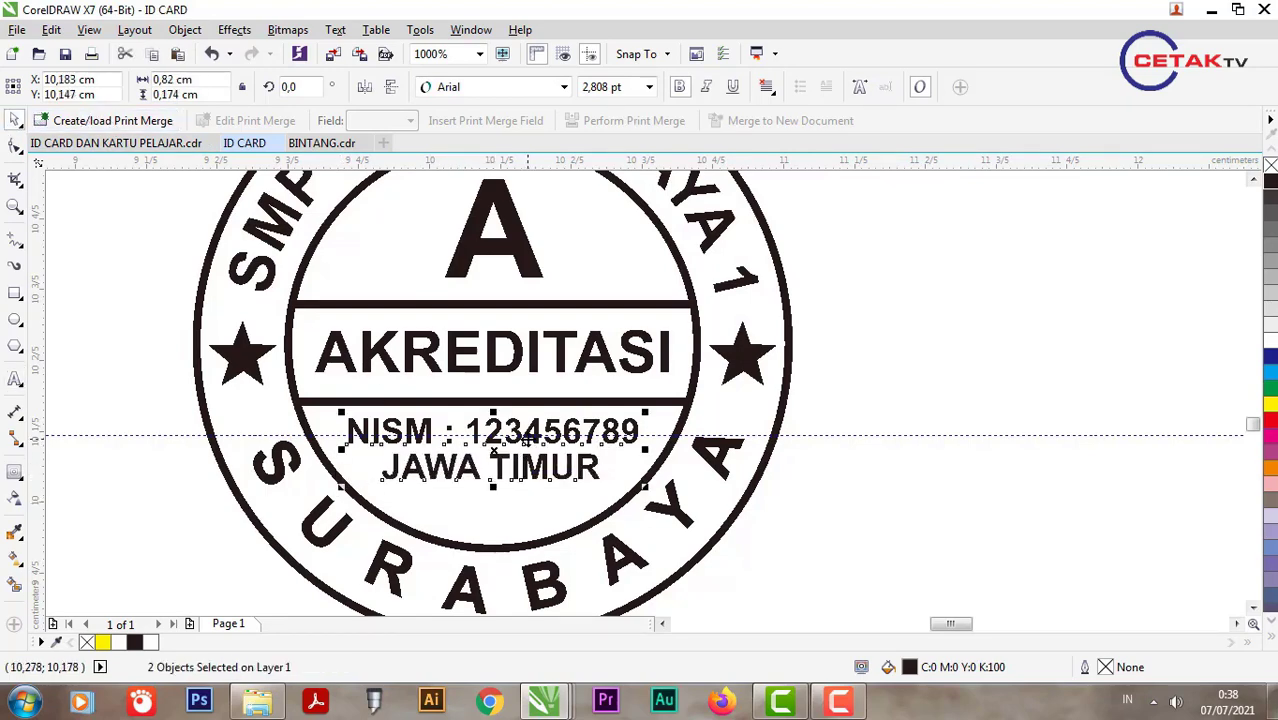
scroll(540, 447, "down", 2)
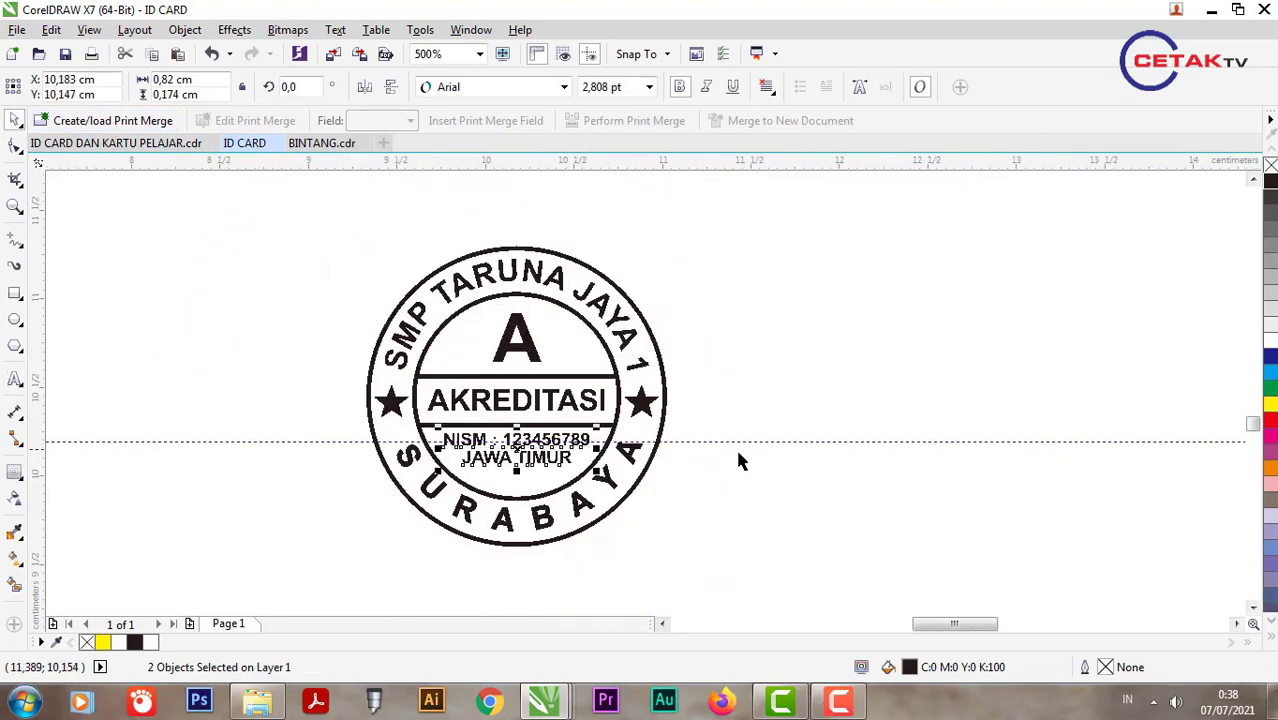
Step: Colour both text lines dark blue and apply that blue to the inner circle's outline
left_click(1271, 360)
scroll(489, 492, "up", 2)
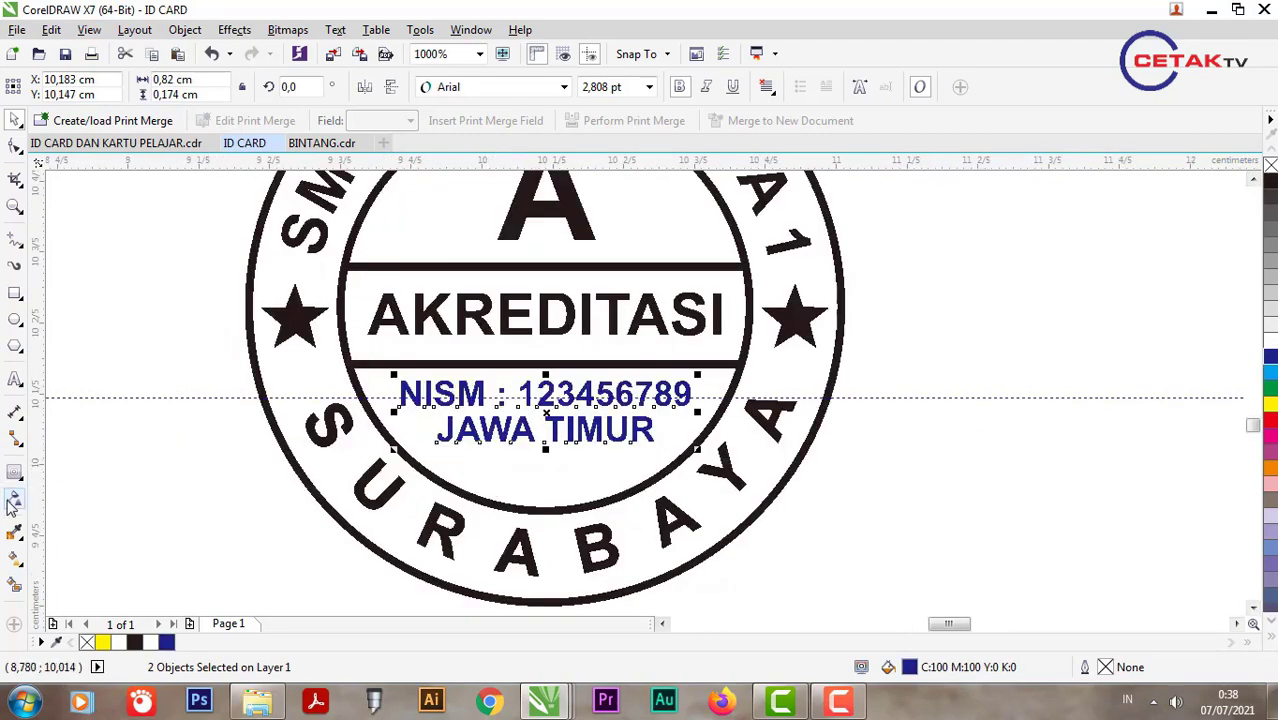
left_click(17, 531)
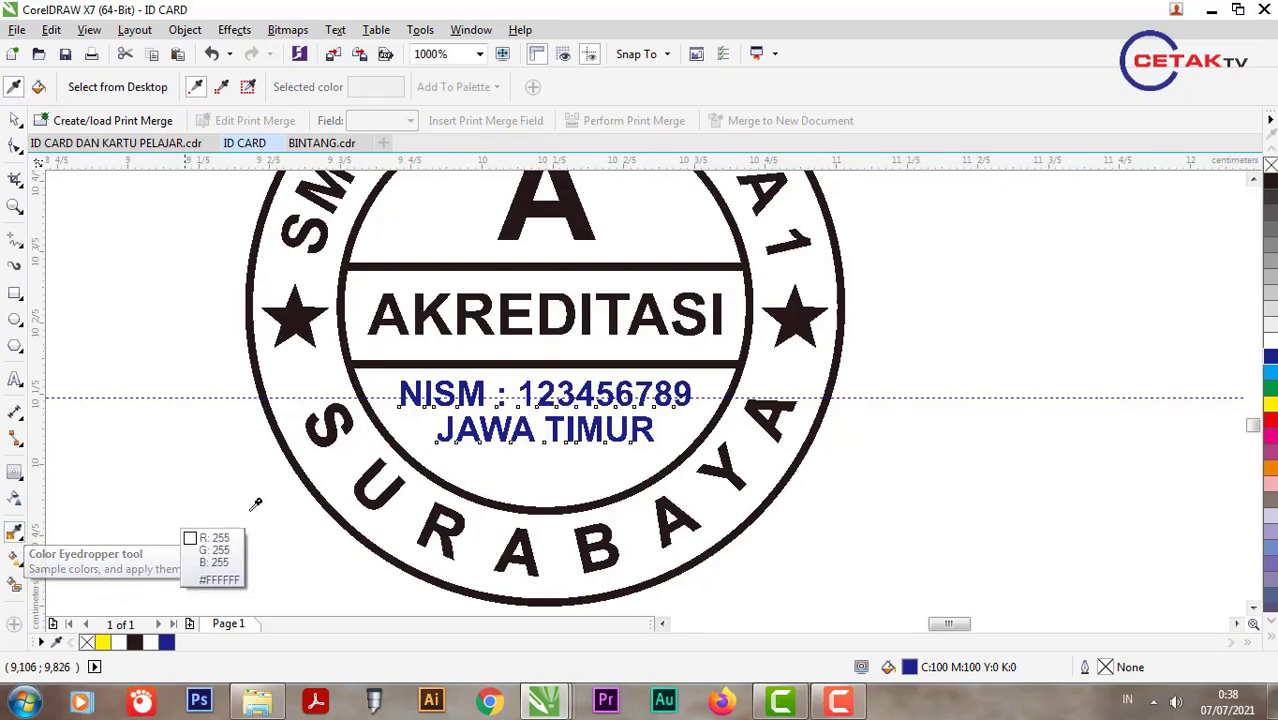
scroll(435, 432, "up", 1)
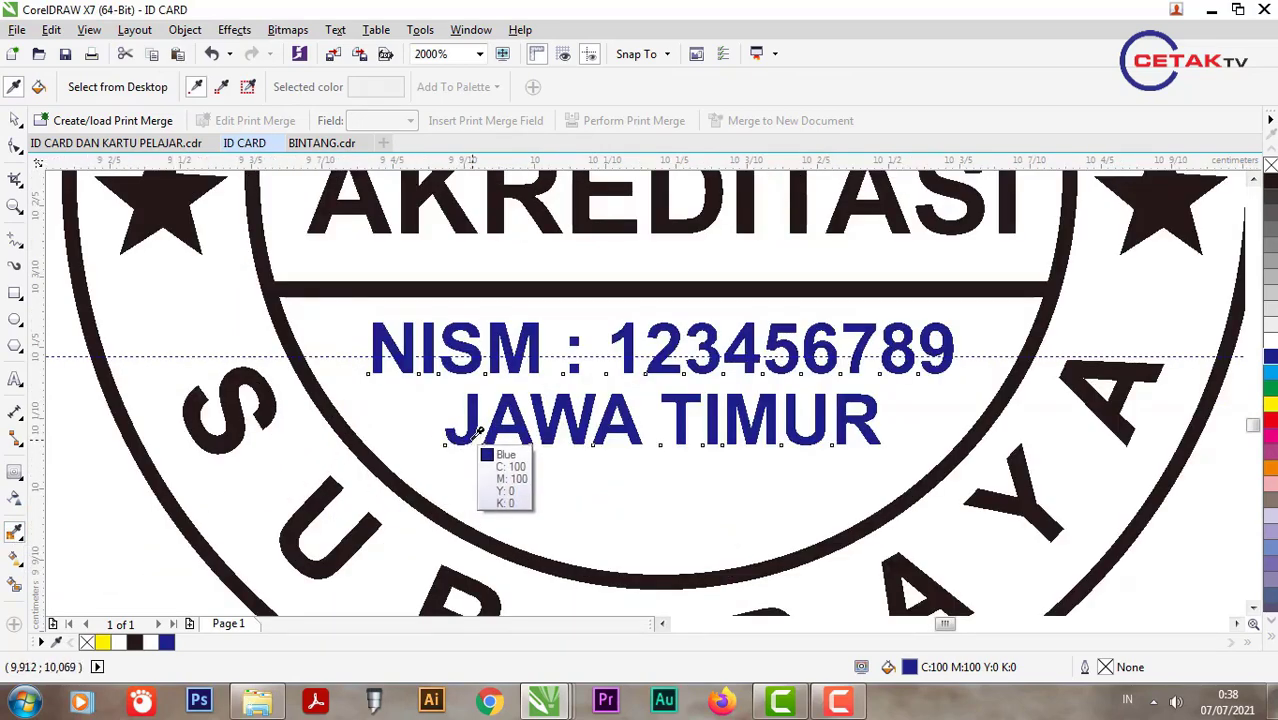
left_click(470, 437)
left_click(309, 497)
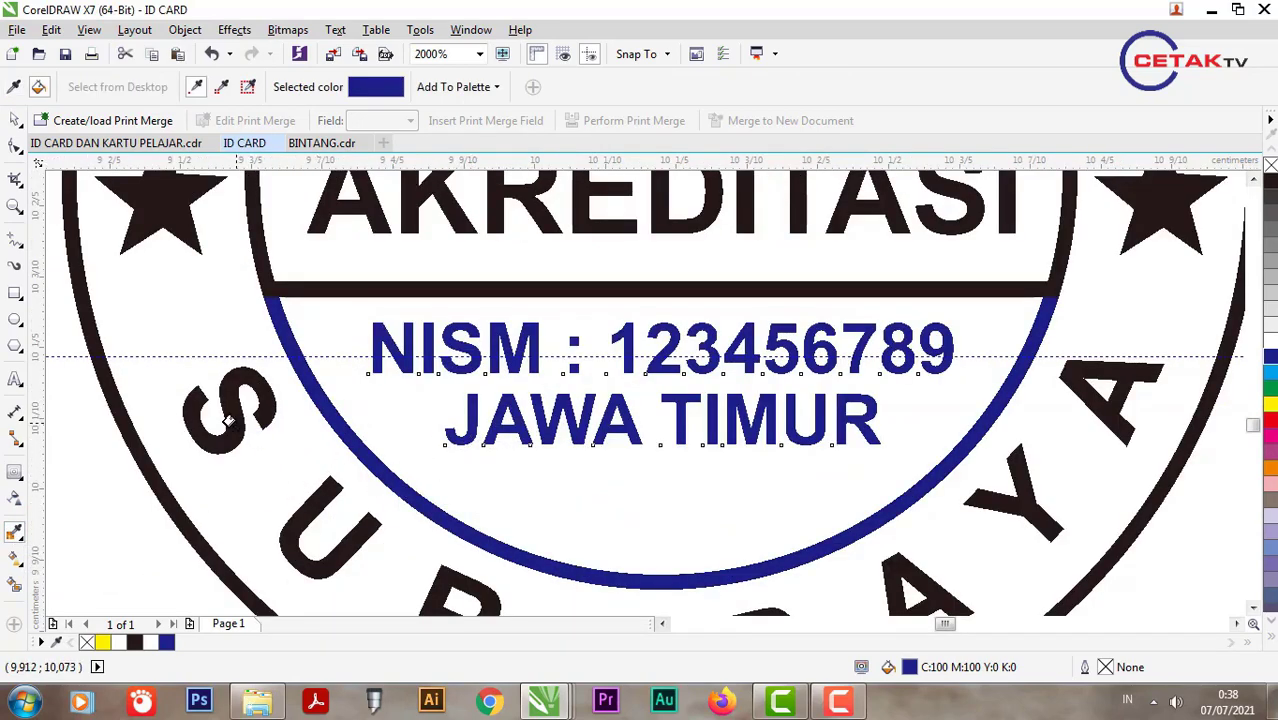
Step: Turn the outer circle, AKREDITASI text, both stars, box outline and letter A blue
left_click(155, 493)
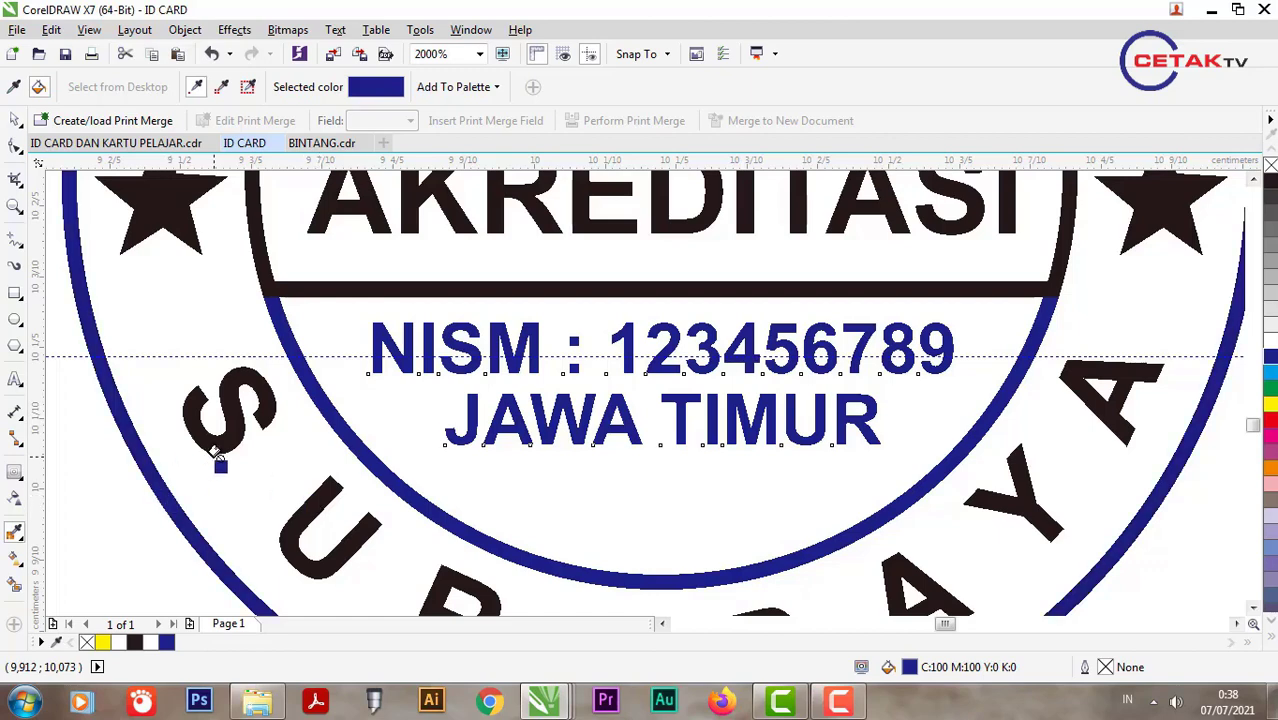
scroll(260, 424, "down", 1)
left_click(310, 322)
left_click(214, 316)
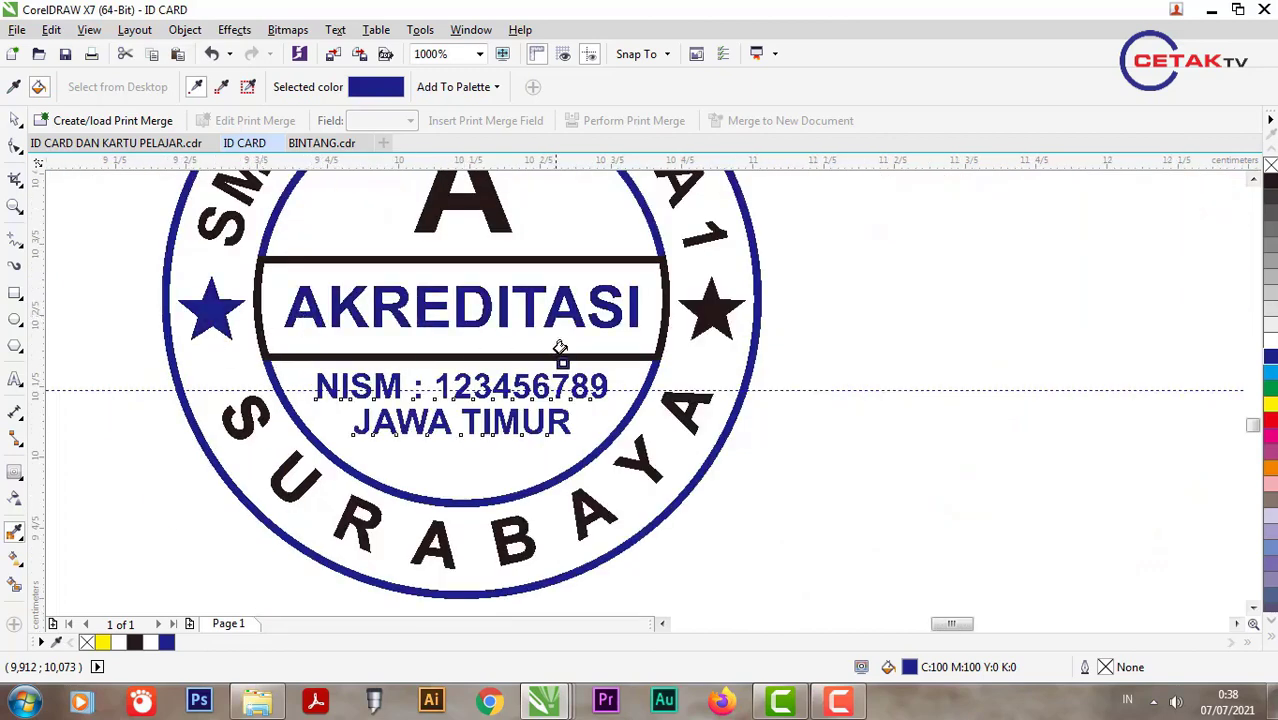
left_click(706, 312)
left_click(650, 357)
scroll(579, 285, "down", 1)
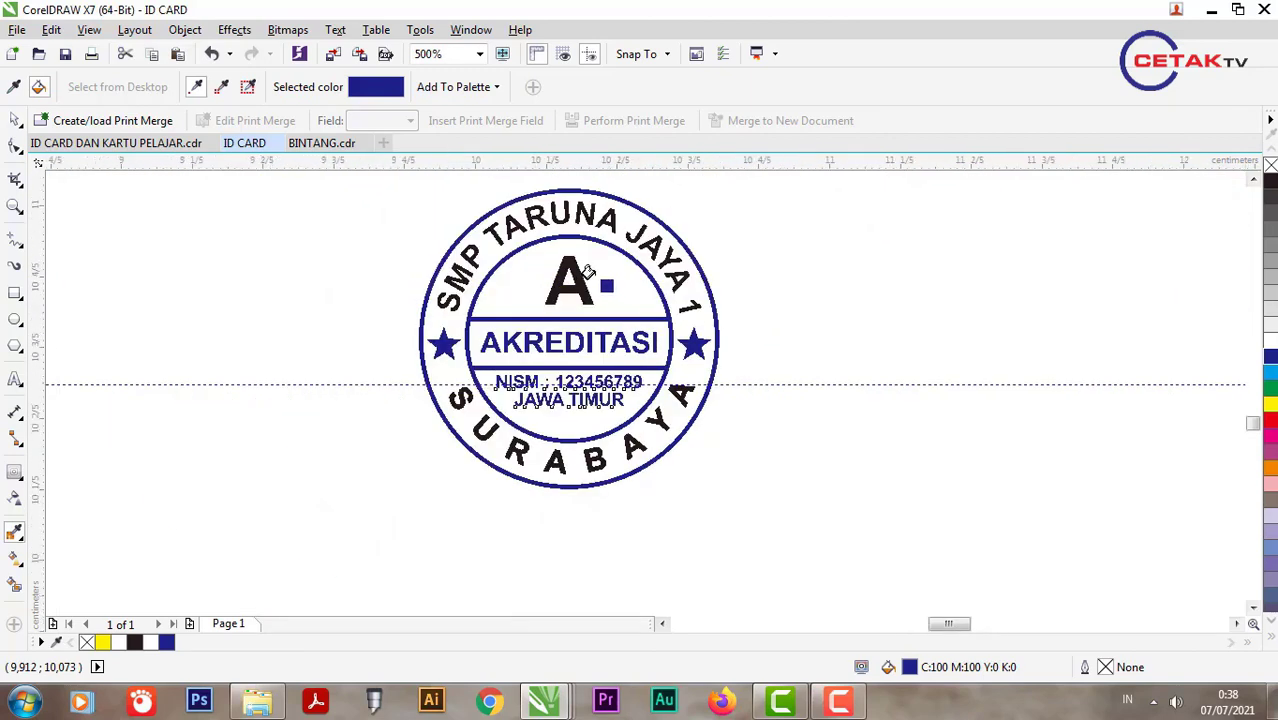
scroll(552, 320, "up", 2)
left_click(552, 320)
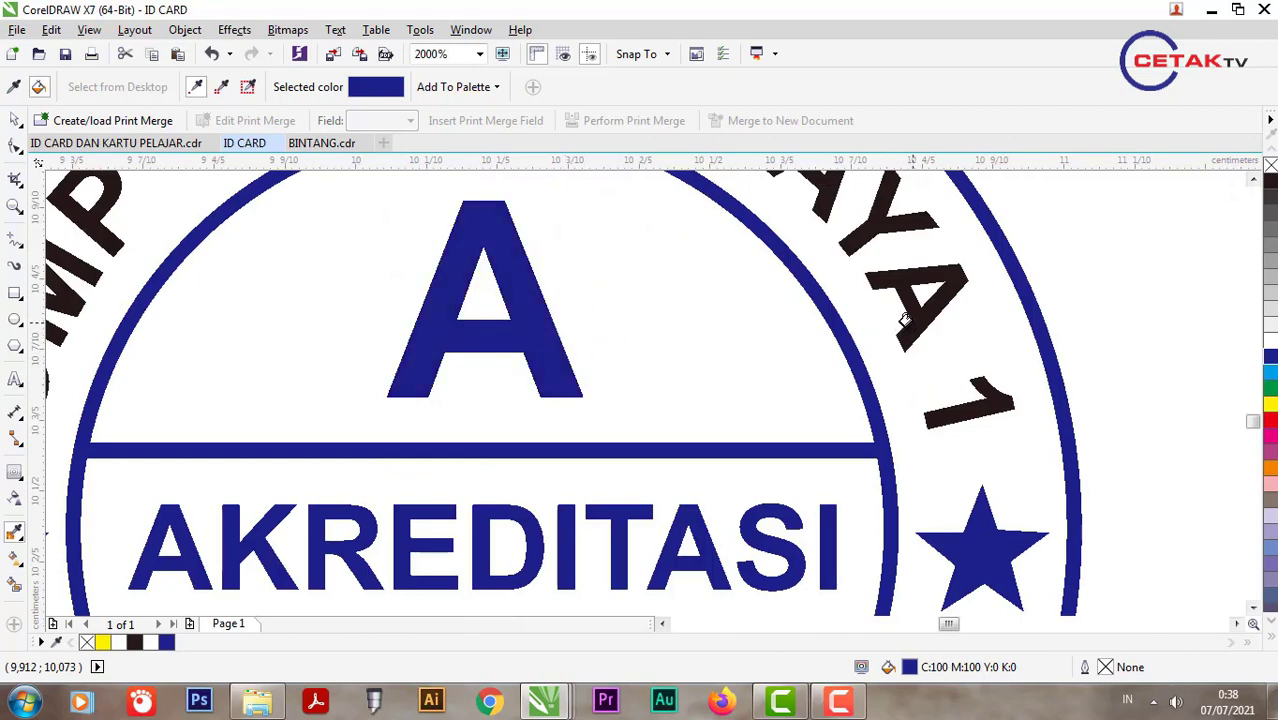
Step: Check the curved SMP TARUNA JAYA 1 text and whole stamp, resampling the letter A's blue
left_click(15, 119)
scroll(615, 360, "down", 1)
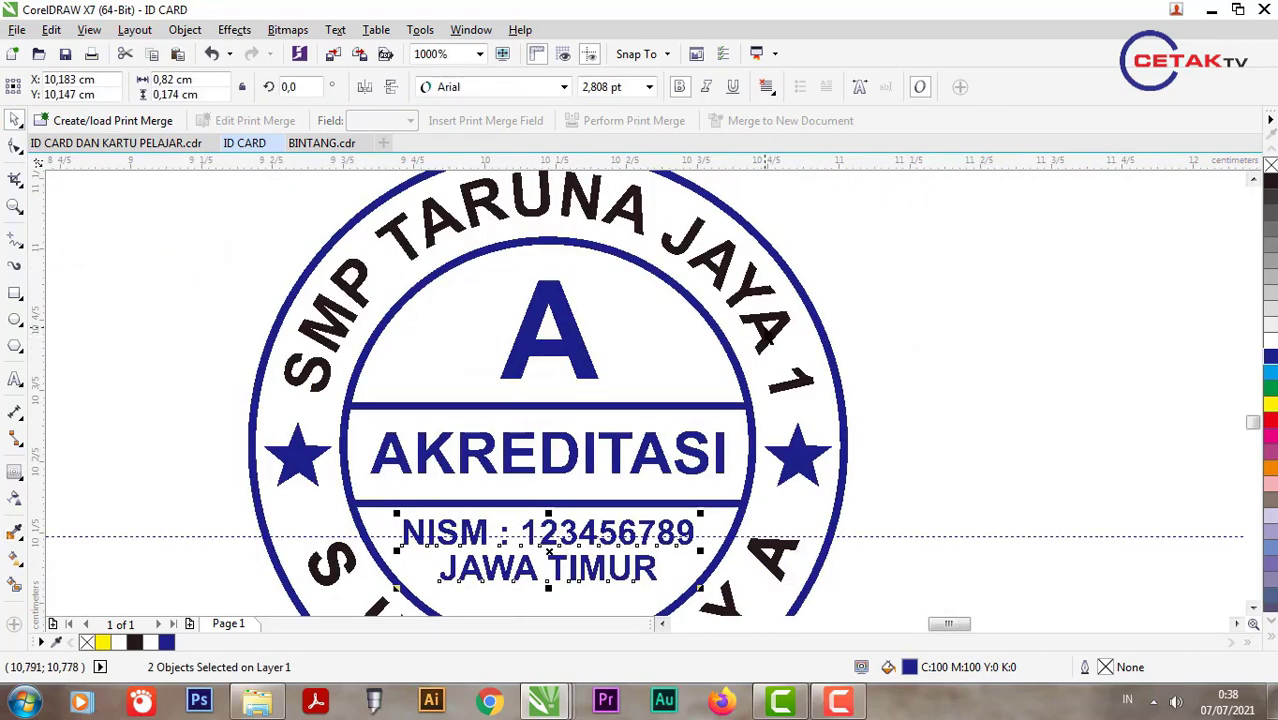
left_click(766, 338)
left_click(878, 358)
scroll(676, 337, "down", 2)
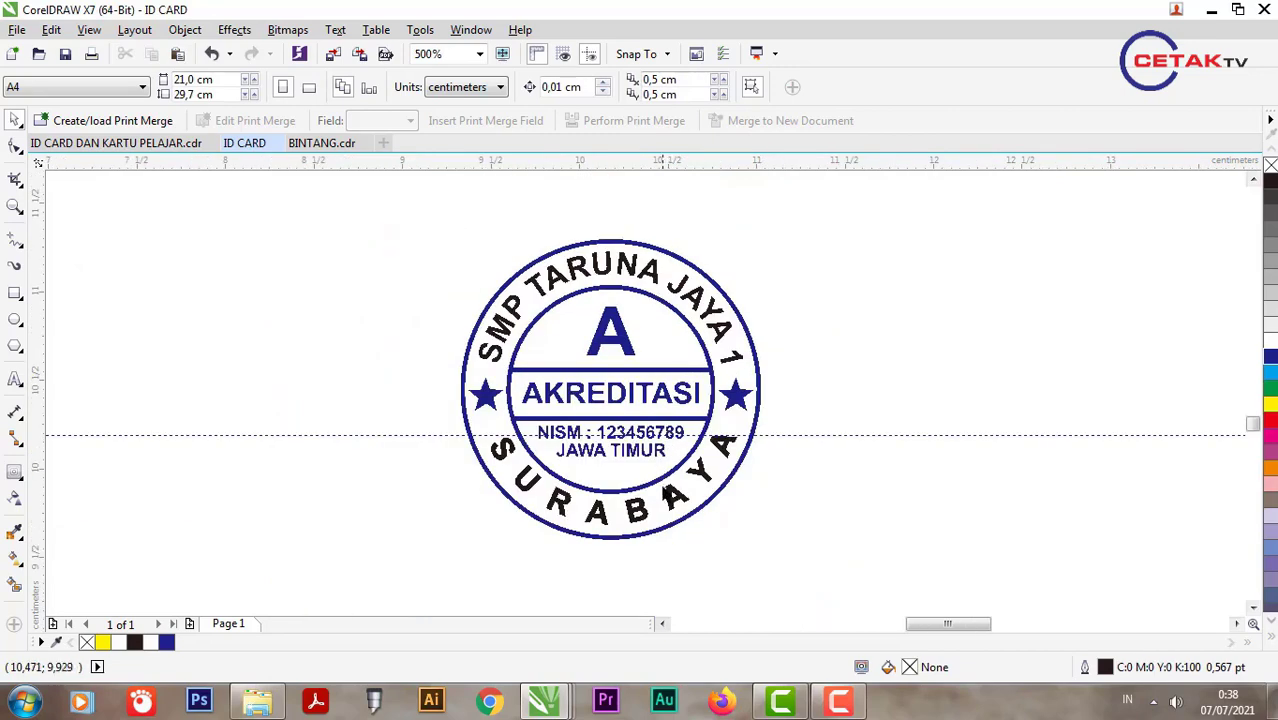
left_click(690, 490)
left_click(879, 465)
left_click(14, 531)
scroll(568, 365, "up", 1)
left_click(663, 303)
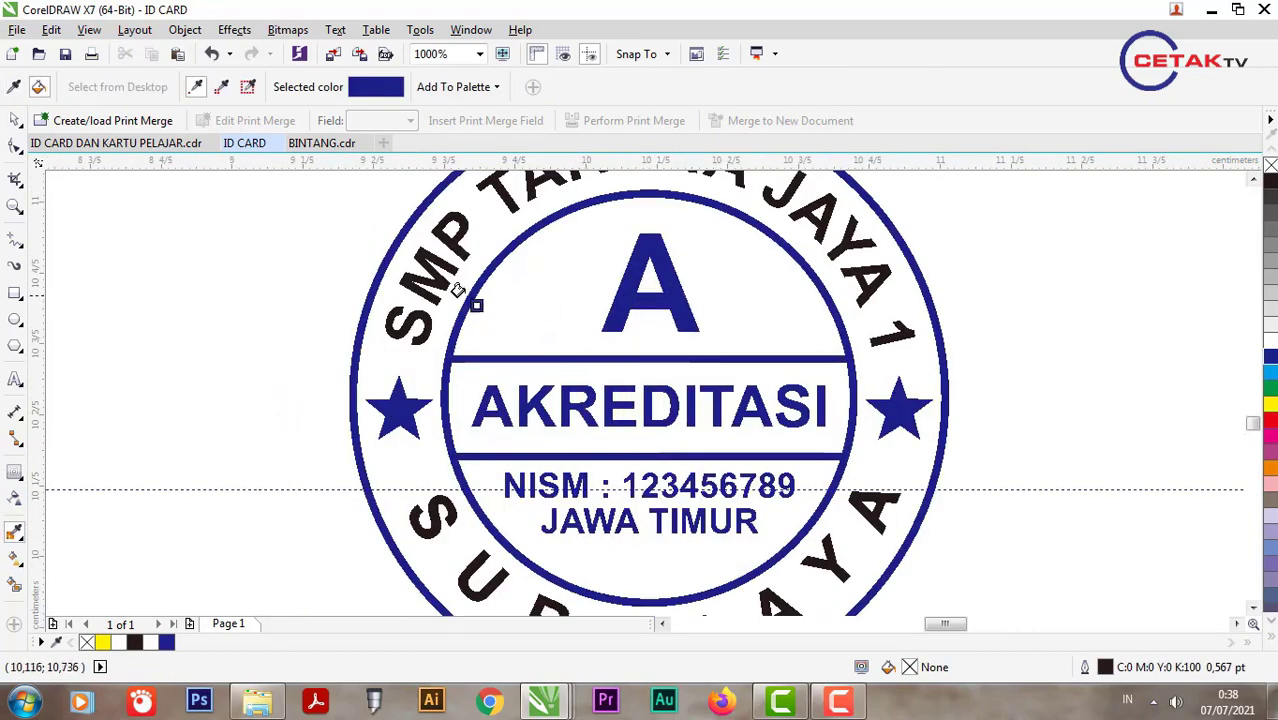
scroll(483, 287, "down", 1)
scroll(515, 450, "up", 2)
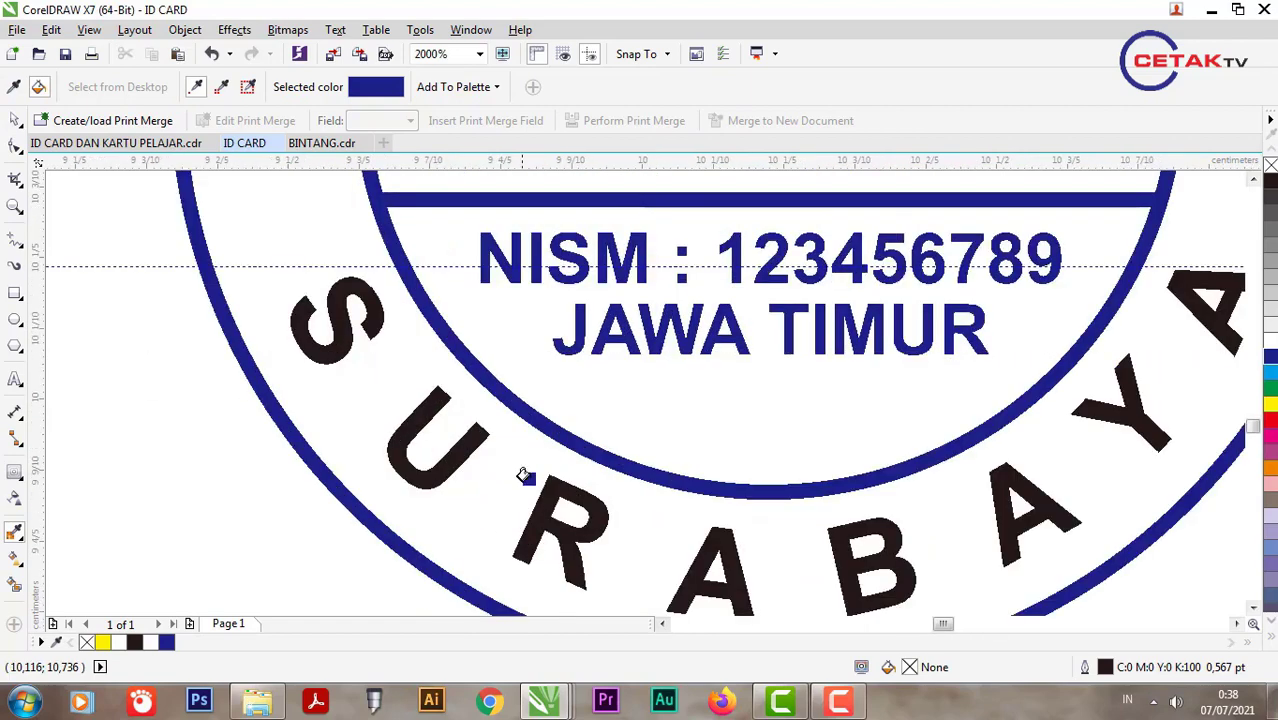
scroll(510, 550, "down", 2)
key("space")
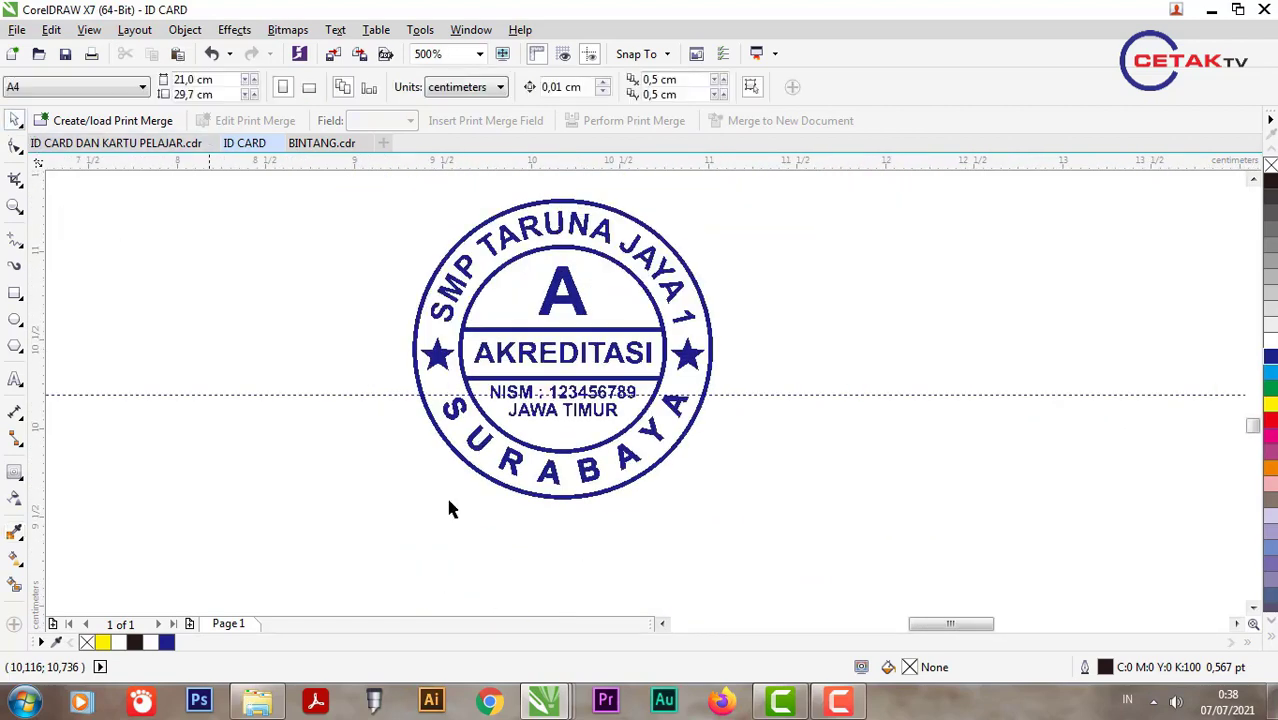
Step: Group all ten stamp parts into one object
scroll(448, 508, "down", 1)
left_click_drag(390, 372, 680, 574)
scroll(680, 574, "down", 1)
key("ctrl+g")
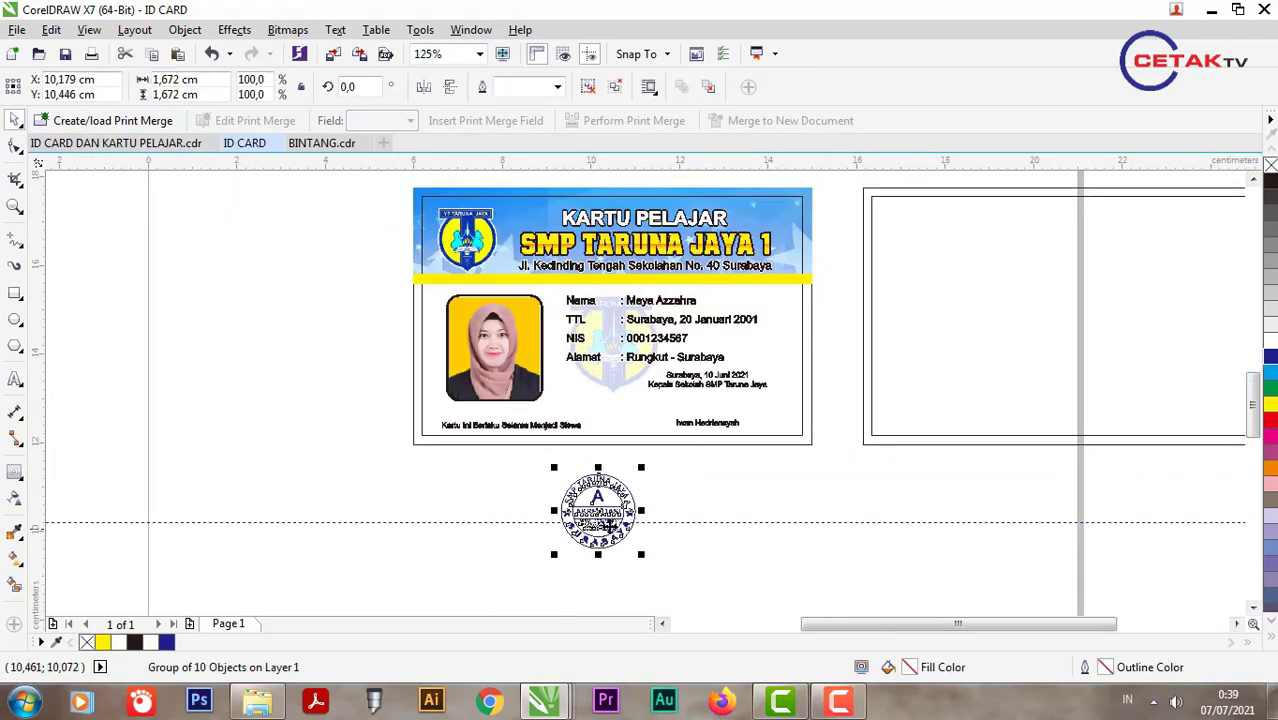
Step: Trial-place and shrink the stamp over the signature area, then undo both changes
mouse_move(692, 416)
left_mouse_down()
mouse_move(660, 405)
mouse_move(650, 522)
mouse_move(620, 522)
mouse_move(703, 411)
left_mouse_up()
scroll(718, 439, "up", 1)
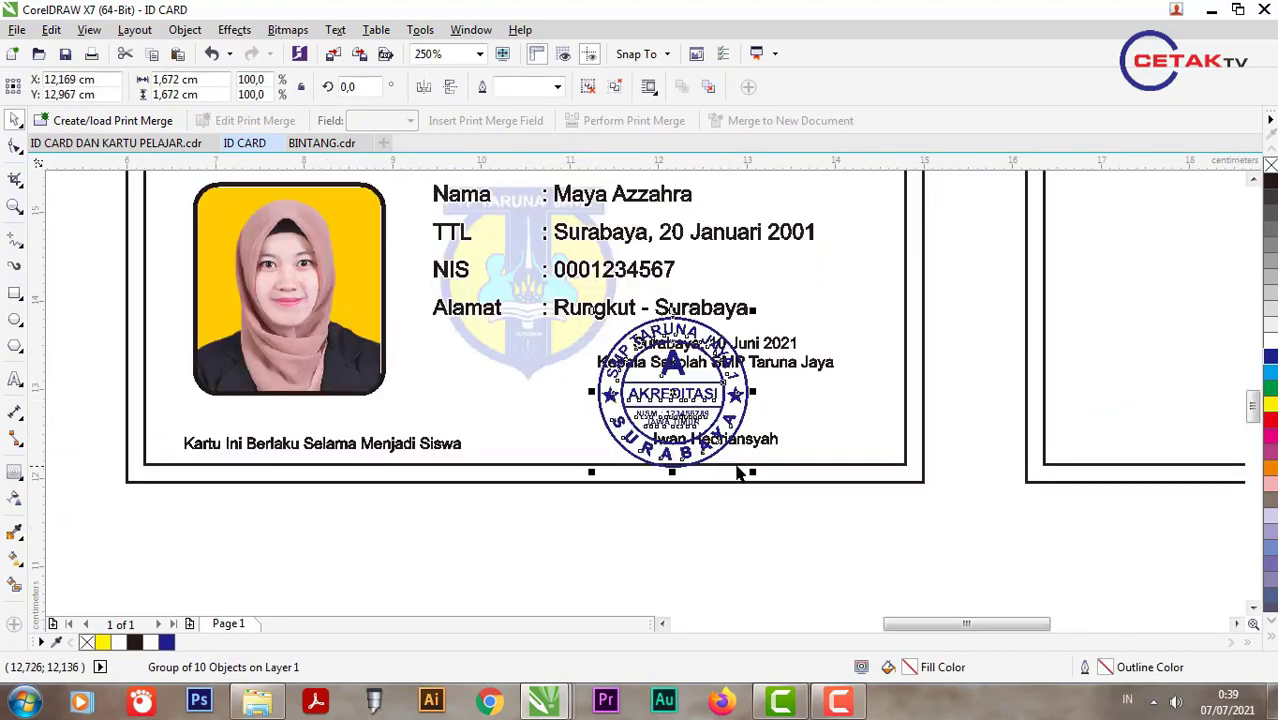
left_click_drag(754, 471, 712, 425)
scroll(680, 370, "up", 2)
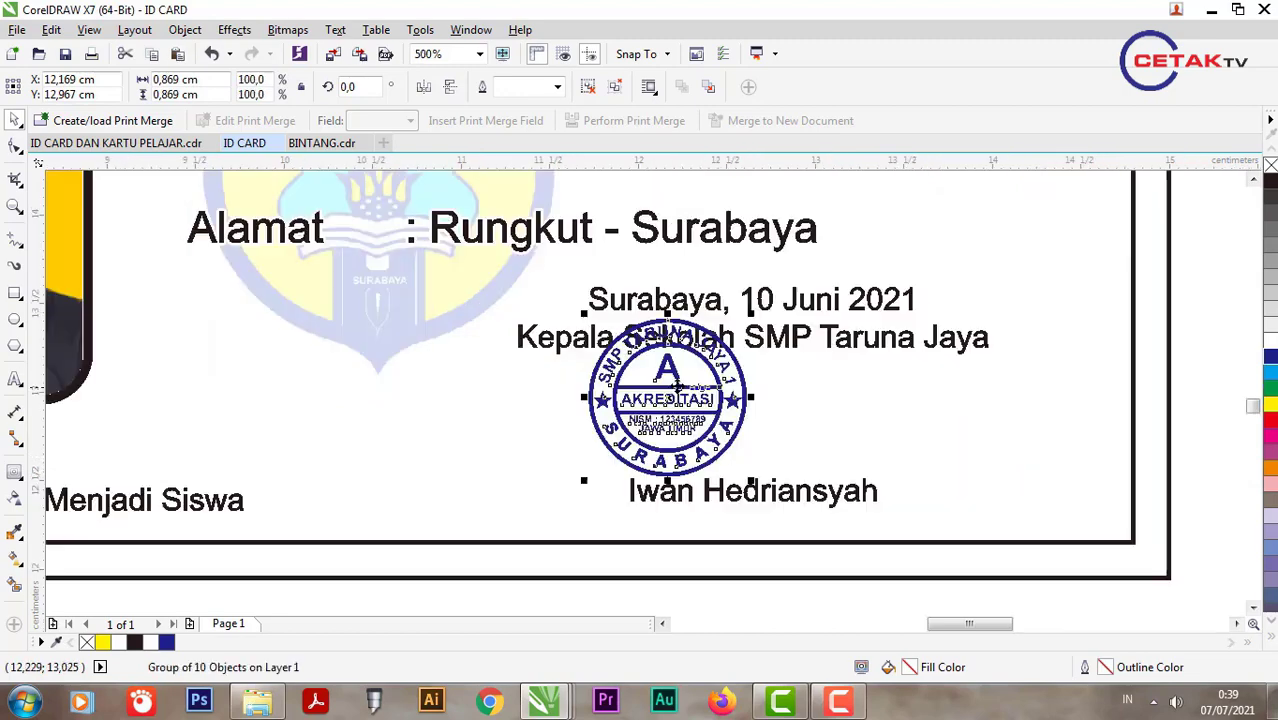
key("ctrl+z")
scroll(679, 406, "down", 3)
key("ctrl+z")
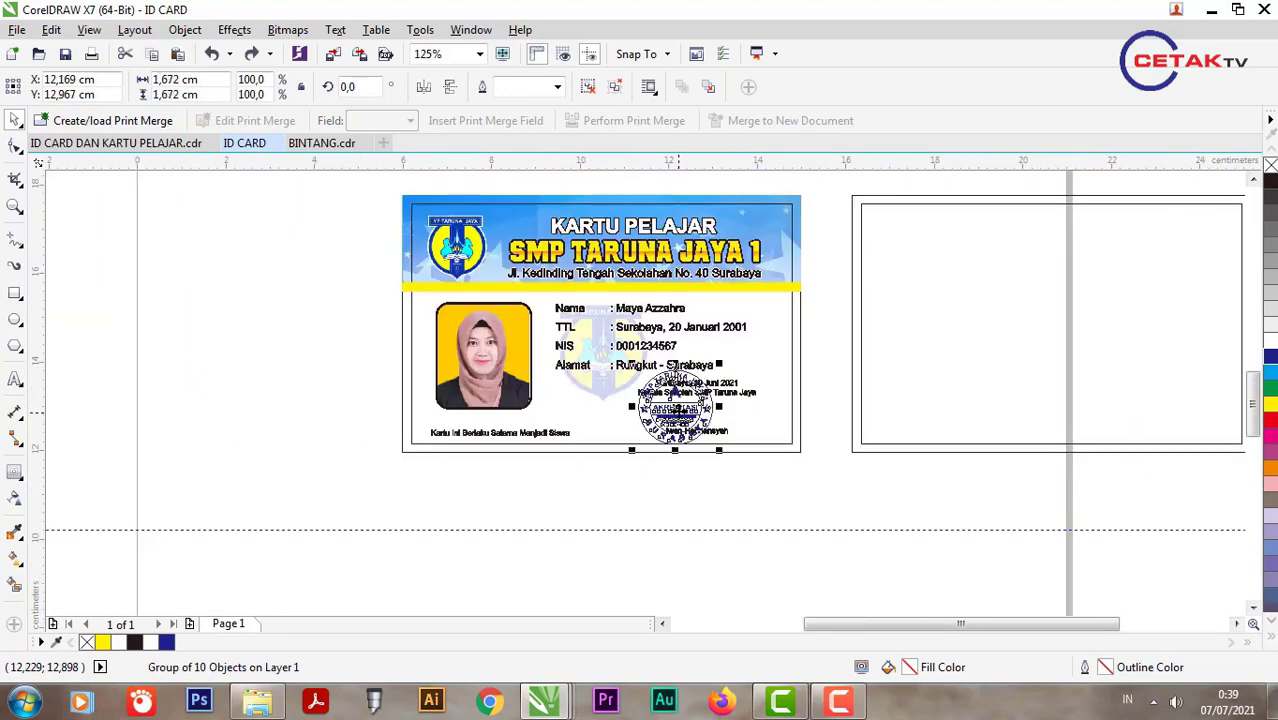
key("ctrl+z")
scroll(605, 565, "up", 2)
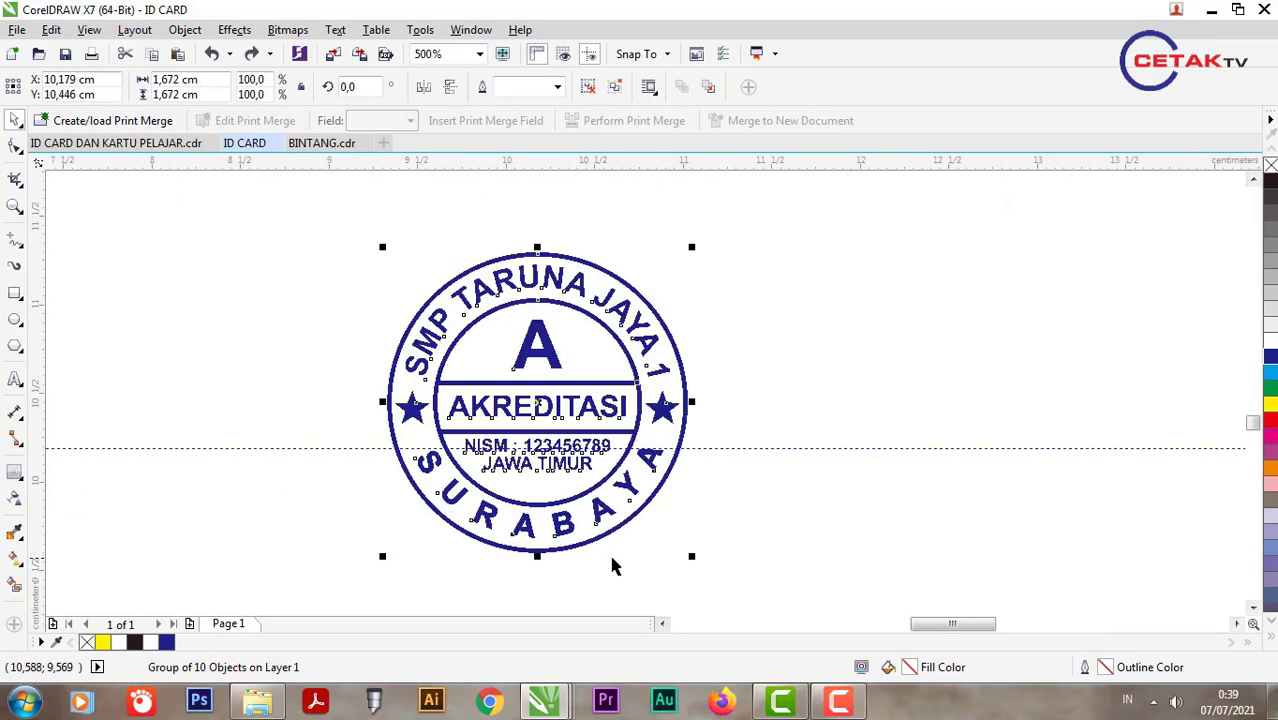
left_click(622, 536)
left_click(608, 519, "ctrl")
Step: Set the inner and outer circles' outlines to scale with the object
scroll(608, 522, "up", 1)
left_click(583, 492, "ctrl")
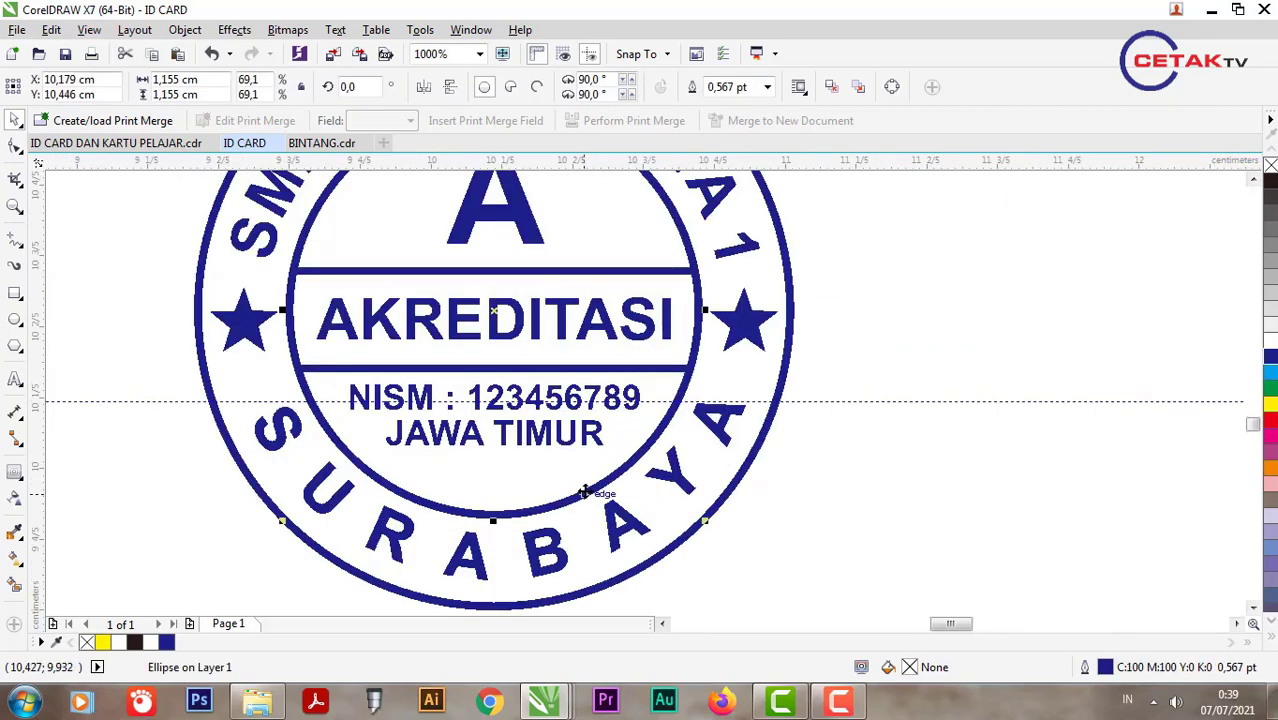
left_click(686, 545, "shift")
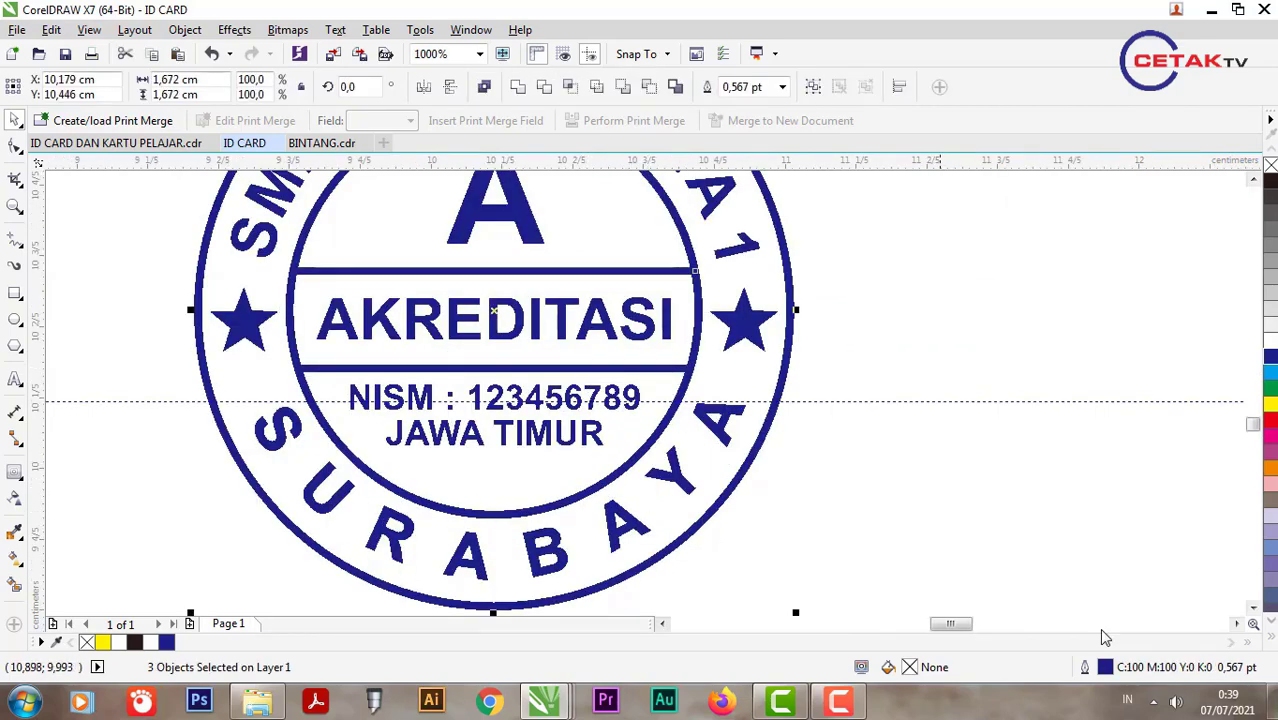
double_click(1145, 670)
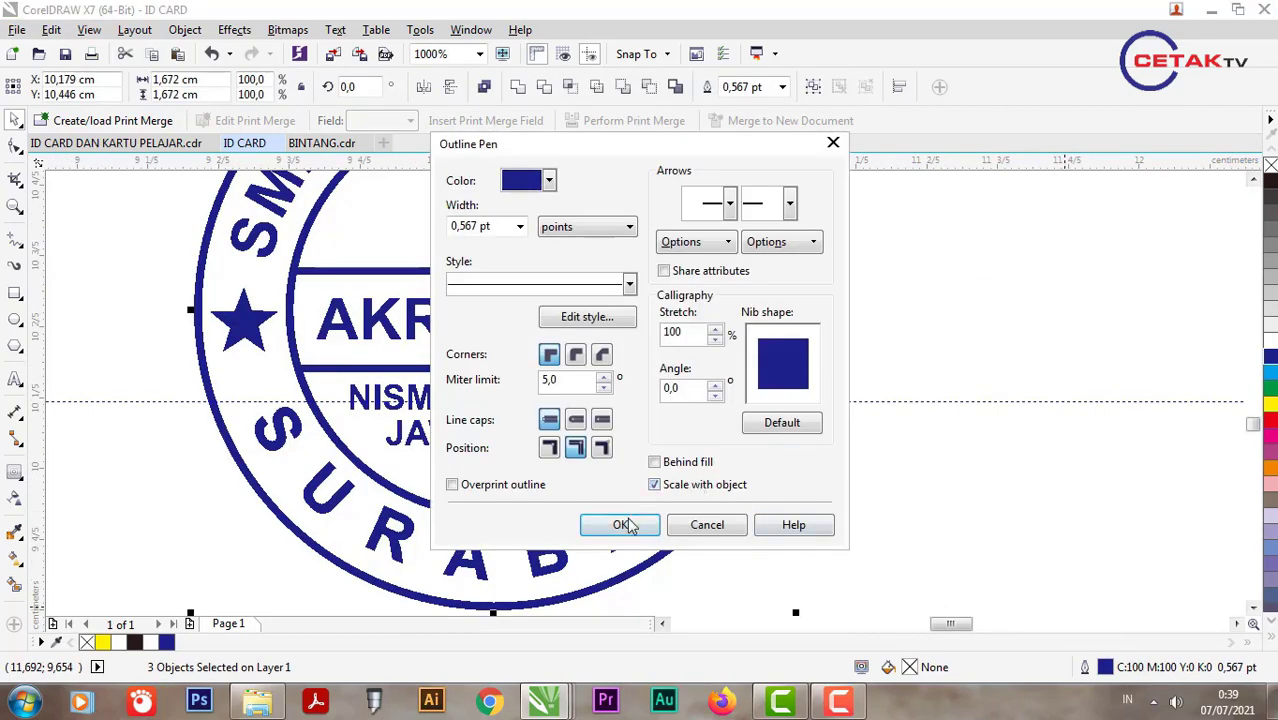
left_click(625, 525)
Step: Regroup the ten stamp parts and shrink the stamp onto the signature area
scroll(700, 420, "down", 3)
left_click_drag(722, 375, 494, 593)
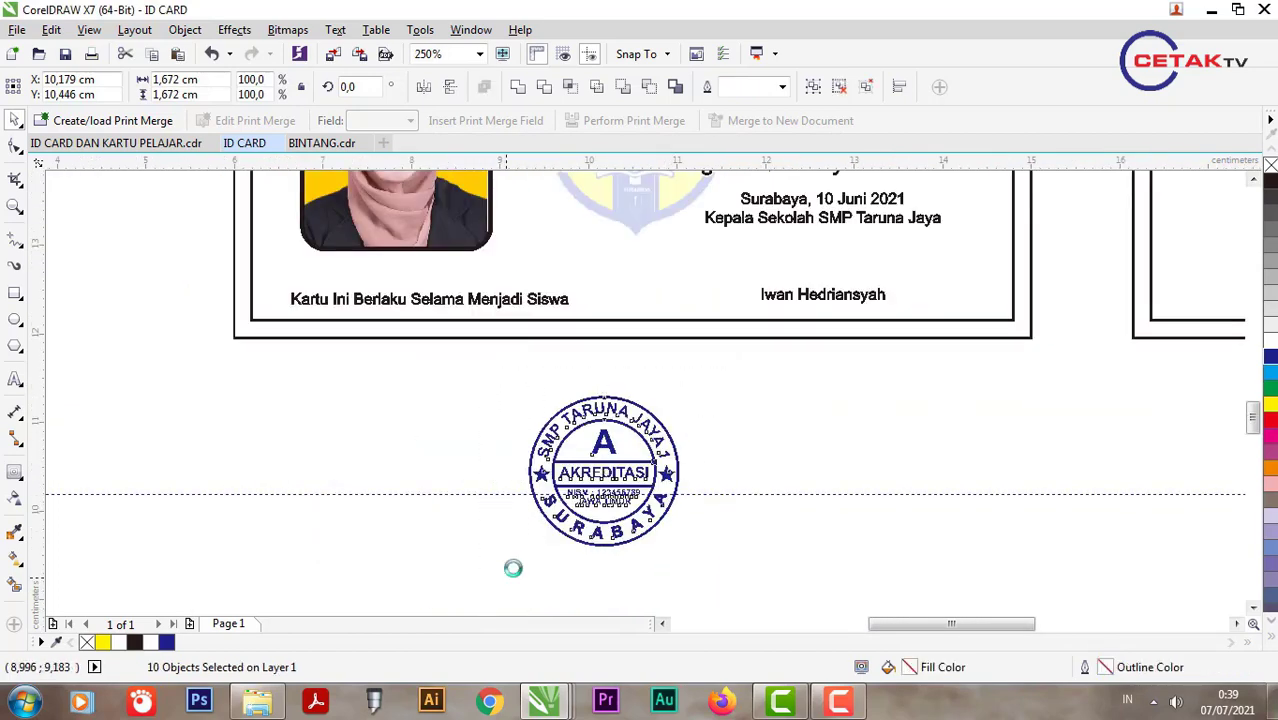
key("ctrl+g")
mouse_move(519, 551)
left_mouse_down()
mouse_move(625, 455)
mouse_move(782, 245)
mouse_move(834, 295)
left_mouse_up()
Step: Import the signature PNG from the card images folder into the drawing
scroll(796, 242, "up", 2)
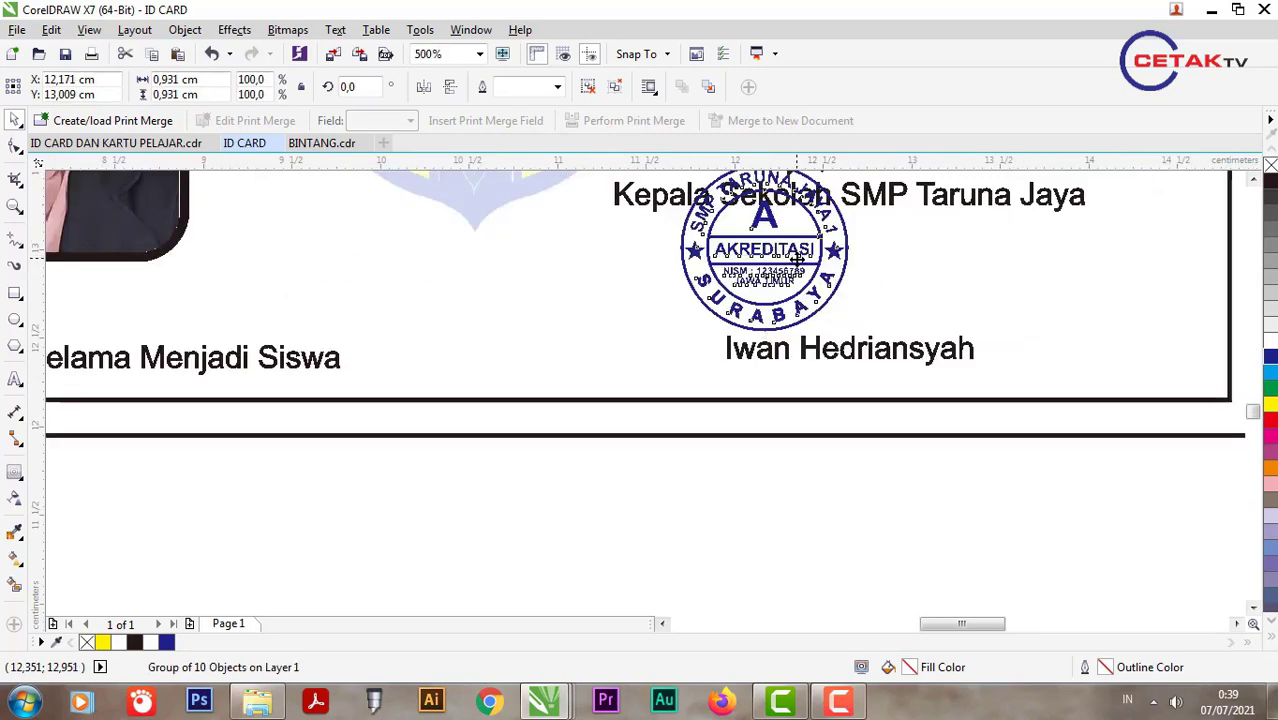
left_click(258, 702)
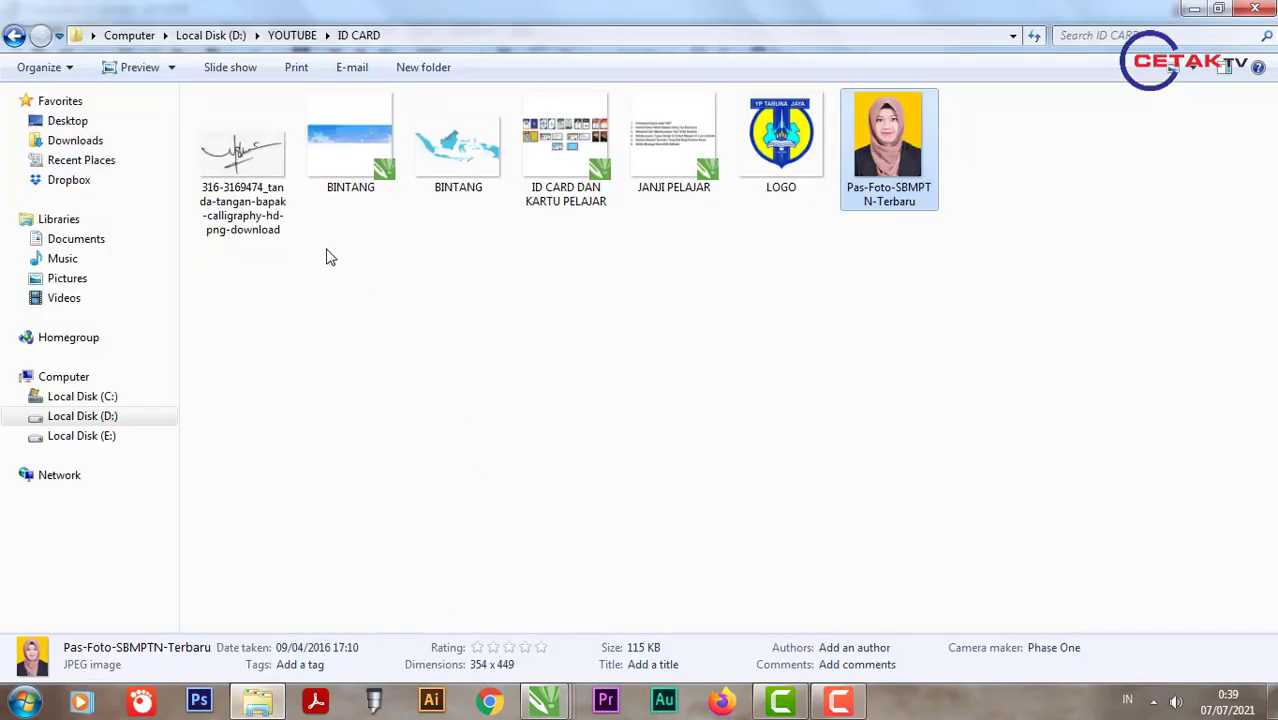
mouse_move(225, 198)
left_mouse_down()
mouse_move(553, 710)
mouse_move(628, 465)
mouse_move(370, 400)
left_mouse_up()
scroll(628, 467, "down", 4)
scroll(370, 402, "up", 2)
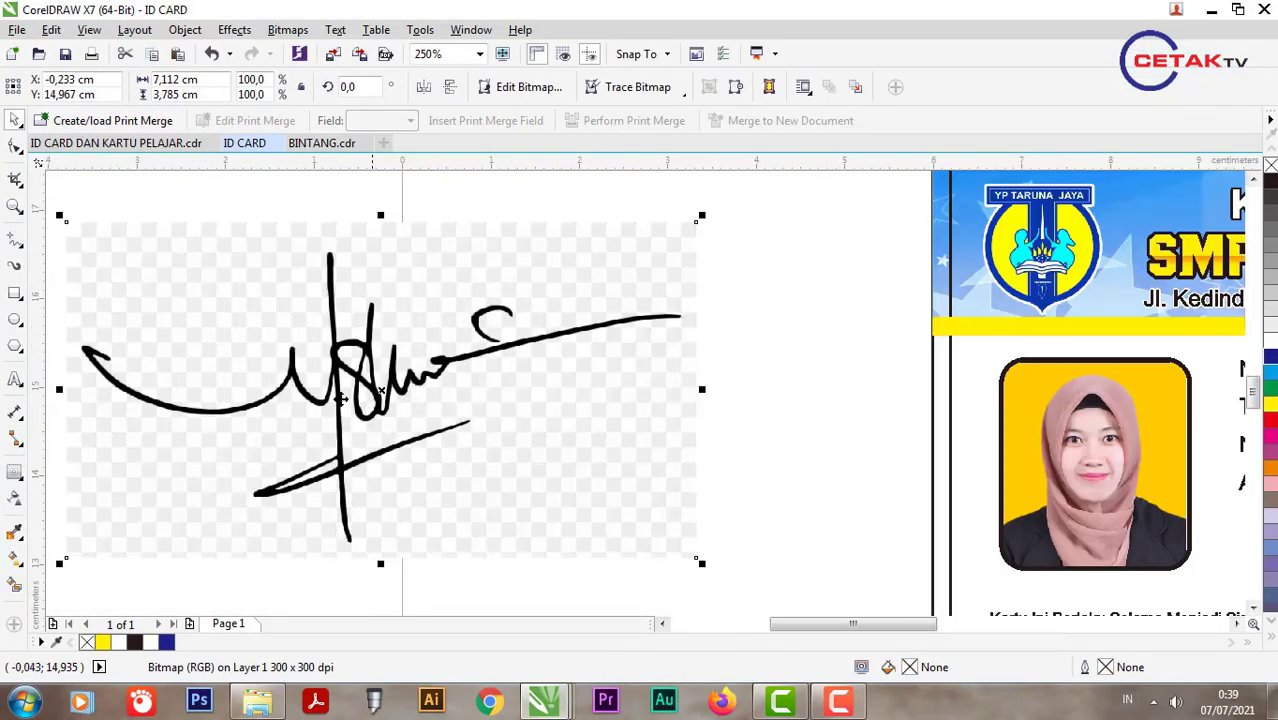
Step: Trace the signature bitmap as Line Art and move the traced result below the original
left_click(287, 29)
mouse_move(341, 372)
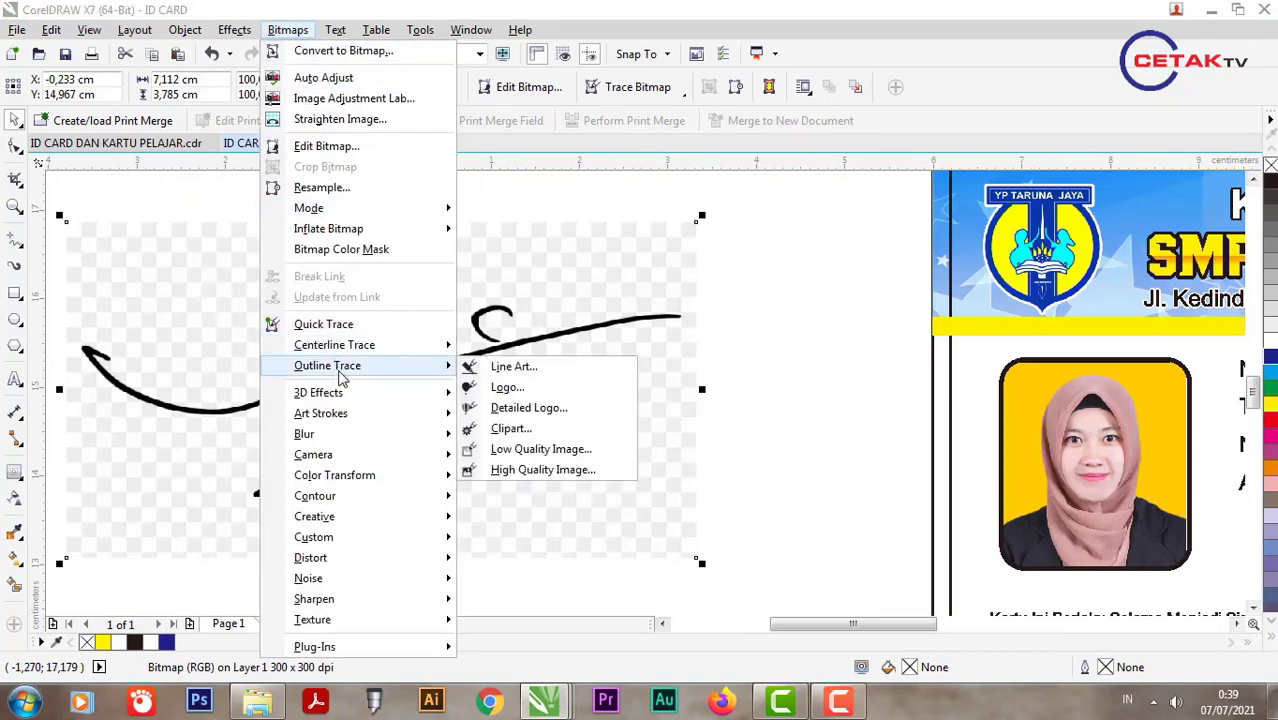
left_click(505, 368)
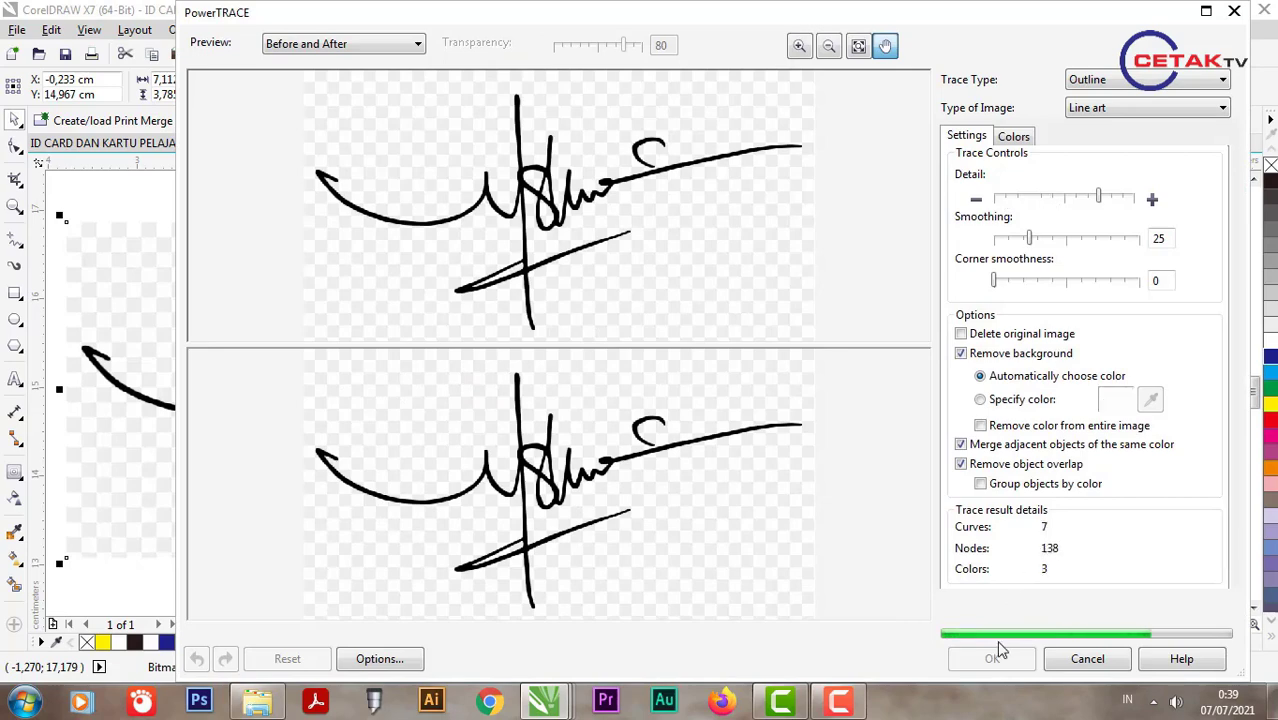
left_click(990, 658)
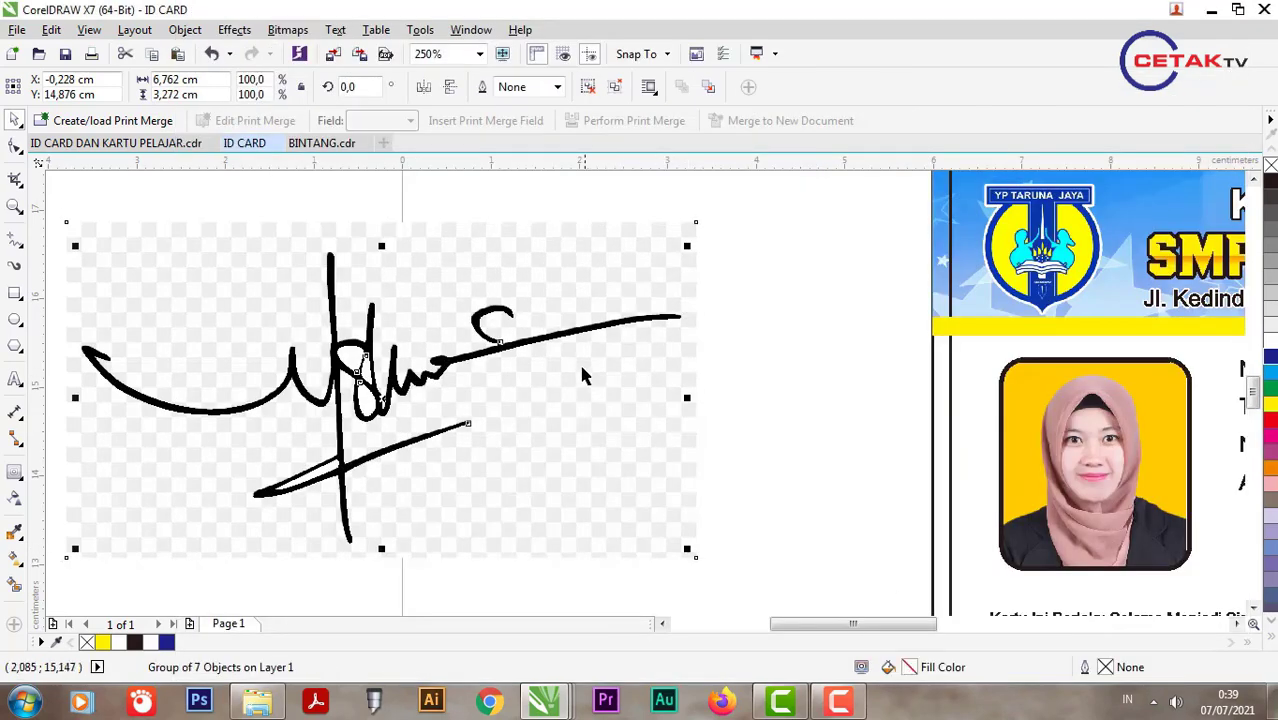
scroll(575, 365, "down", 2)
mouse_move(556, 372)
left_mouse_down()
mouse_move(551, 354)
mouse_move(632, 546)
left_mouse_up()
key("Tab")
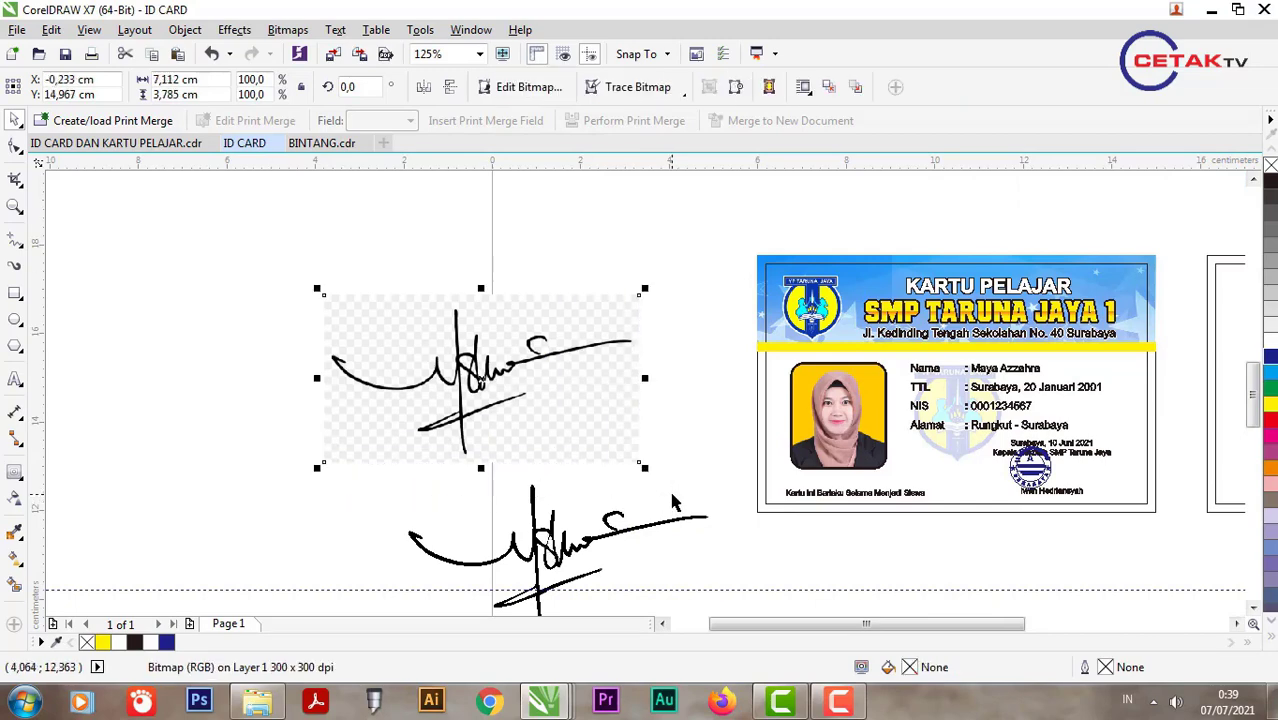
Step: Delete the original signature image and ungroup the traced signature
key("Delete")
scroll(491, 420, "down", 2)
scroll(546, 483, "up", 4)
scroll(546, 483, "up", 4)
left_click(465, 360)
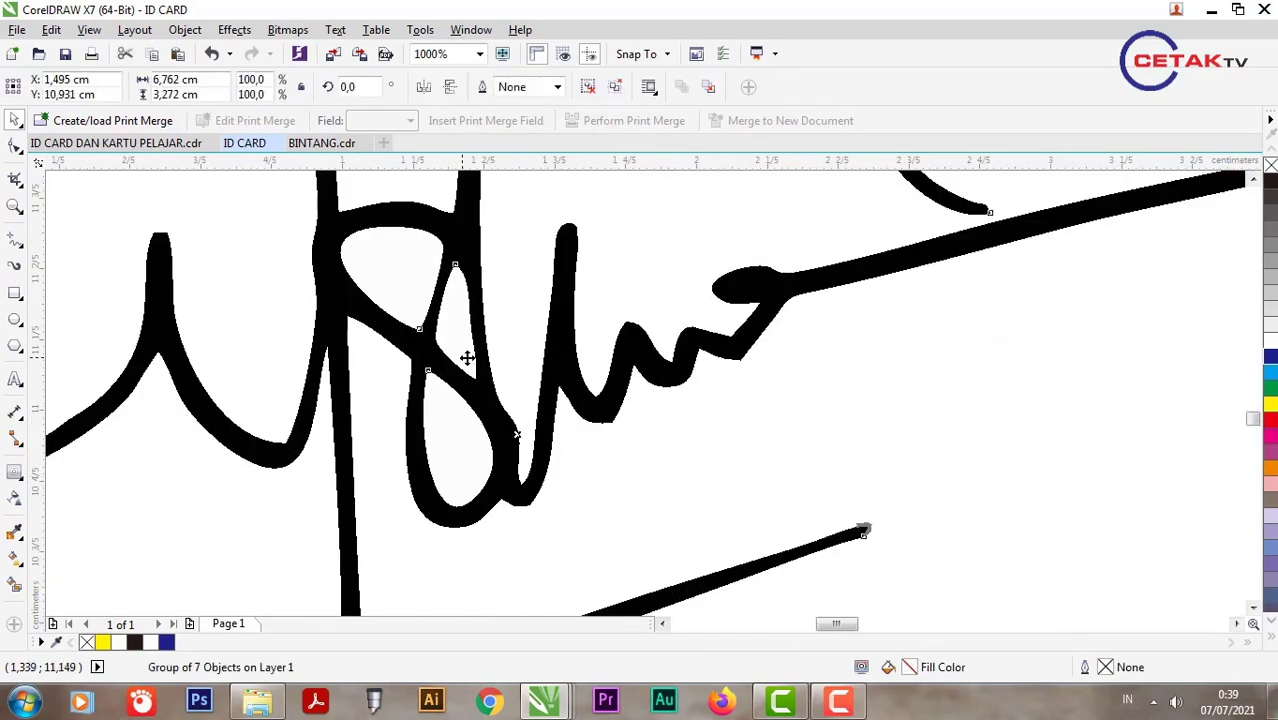
scroll(470, 362, "down", 1)
key("ctrl+u")
key("Escape")
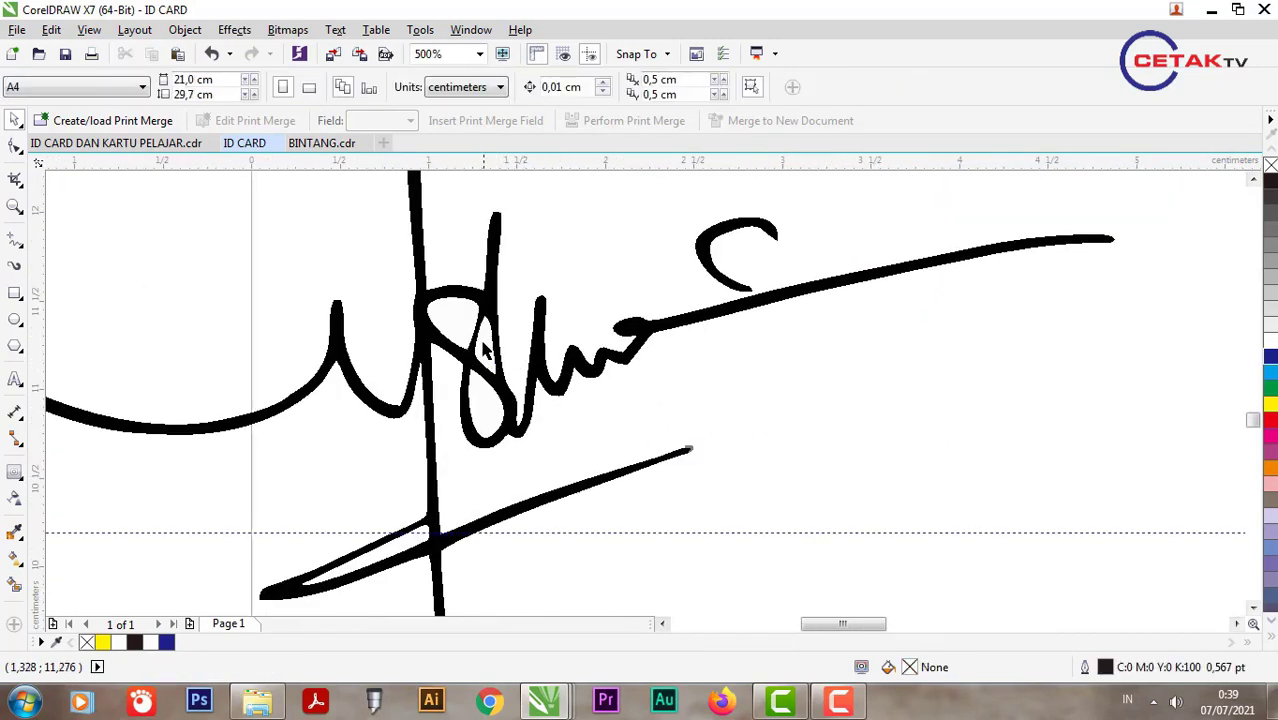
Step: Inspect the signature pieces and delete the stray horizontal guideline
left_click(472, 340)
key("Escape")
left_click(455, 333)
left_click(476, 374)
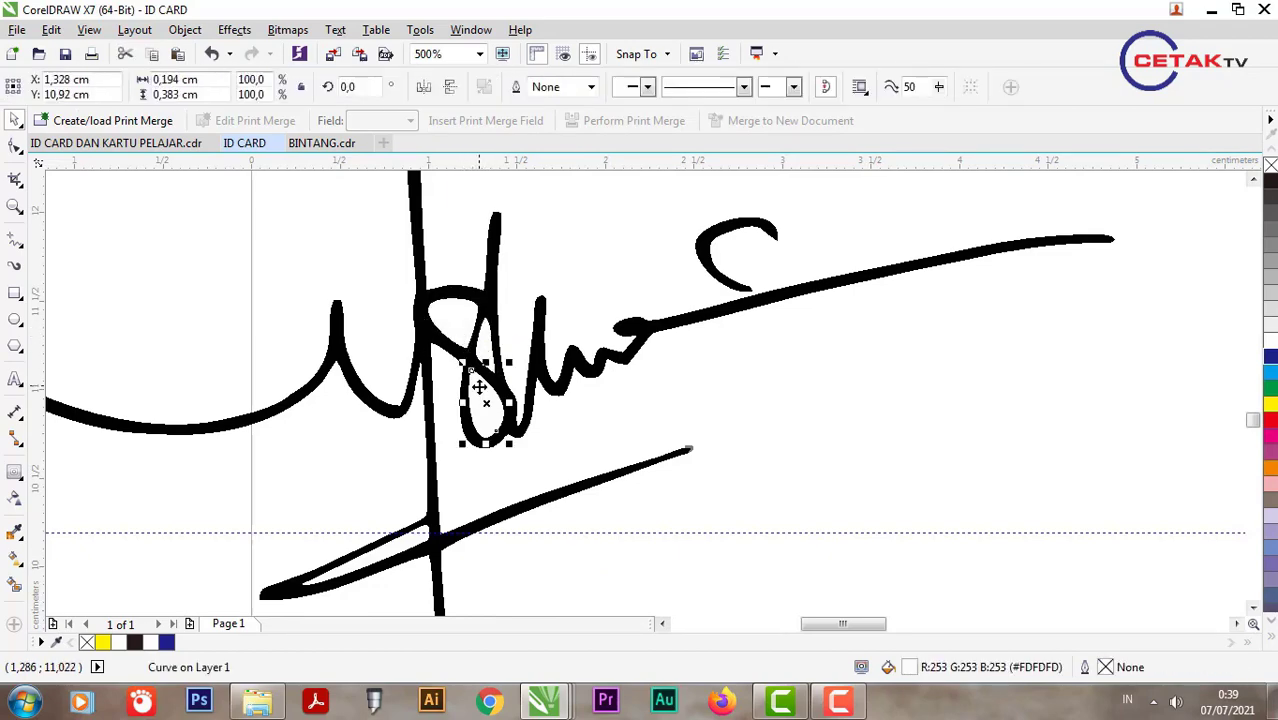
key("Escape")
scroll(546, 336, "down", 1)
scroll(530, 369, "up", 1)
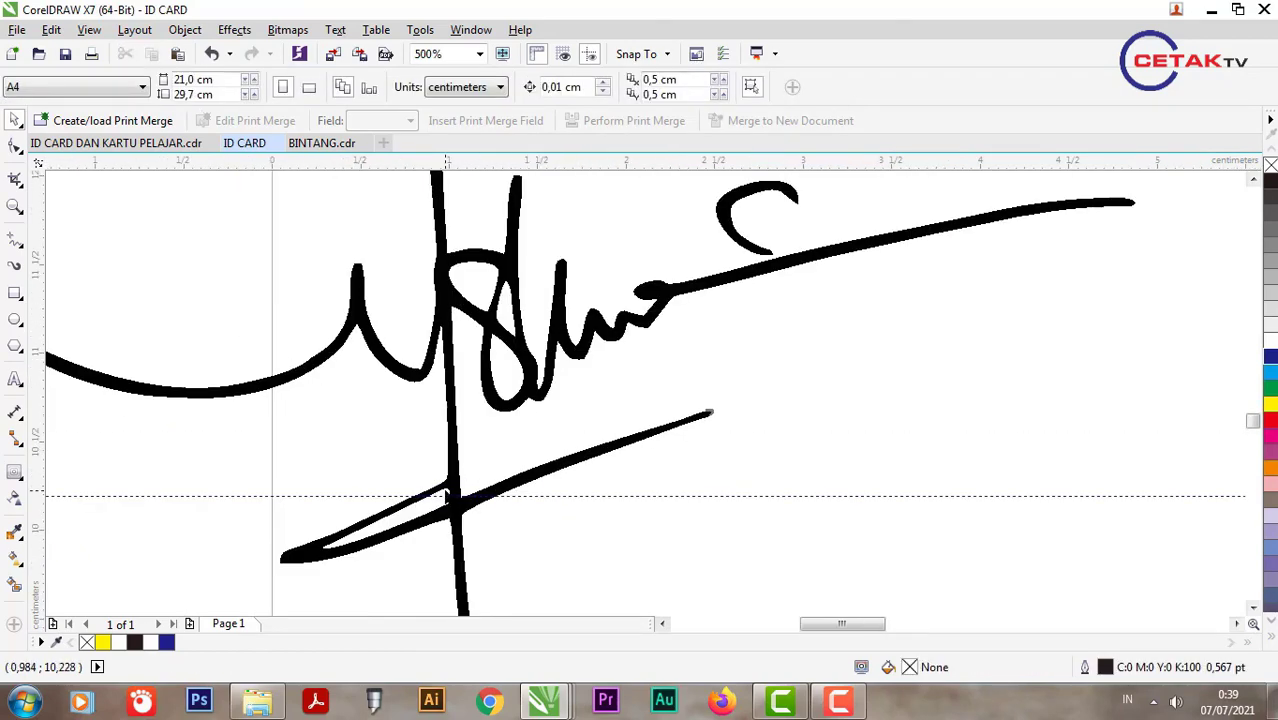
left_click_drag(444, 495, 444, 495)
key("Delete")
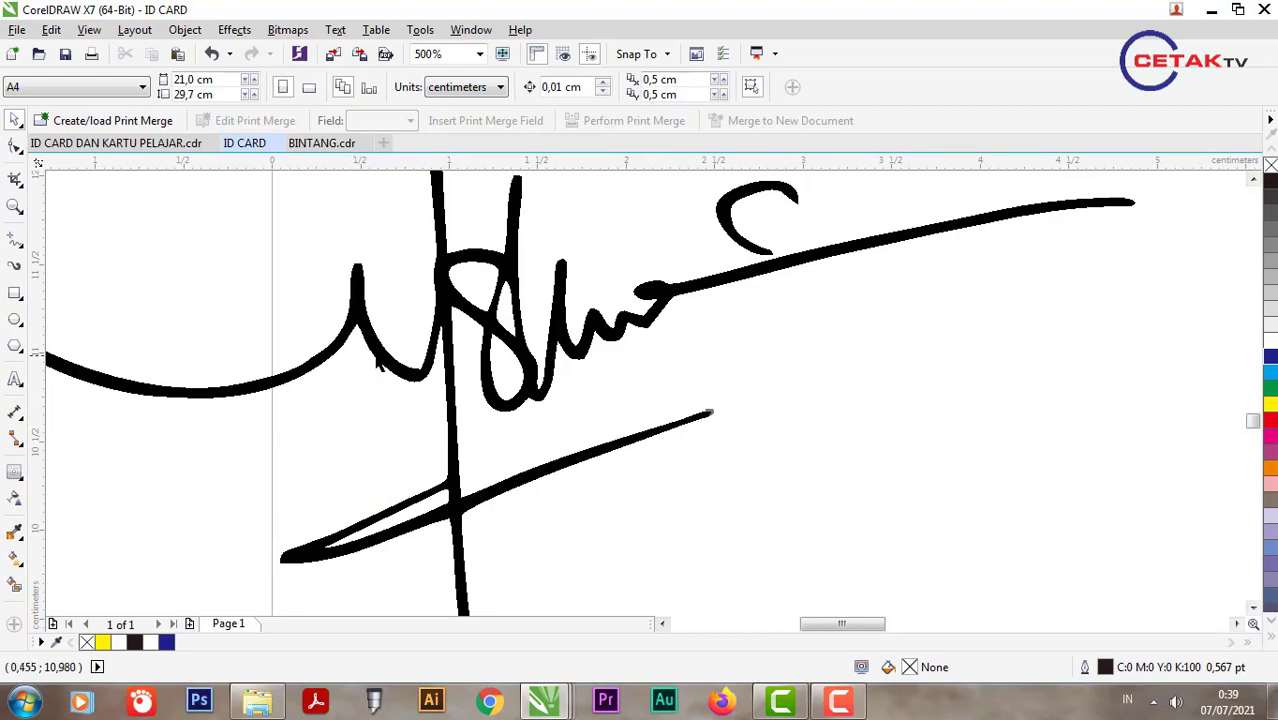
Step: Group the three signature strokes and move the group onto the ID card
scroll(625, 397, "down", 2)
left_click_drag(385, 262, 791, 513)
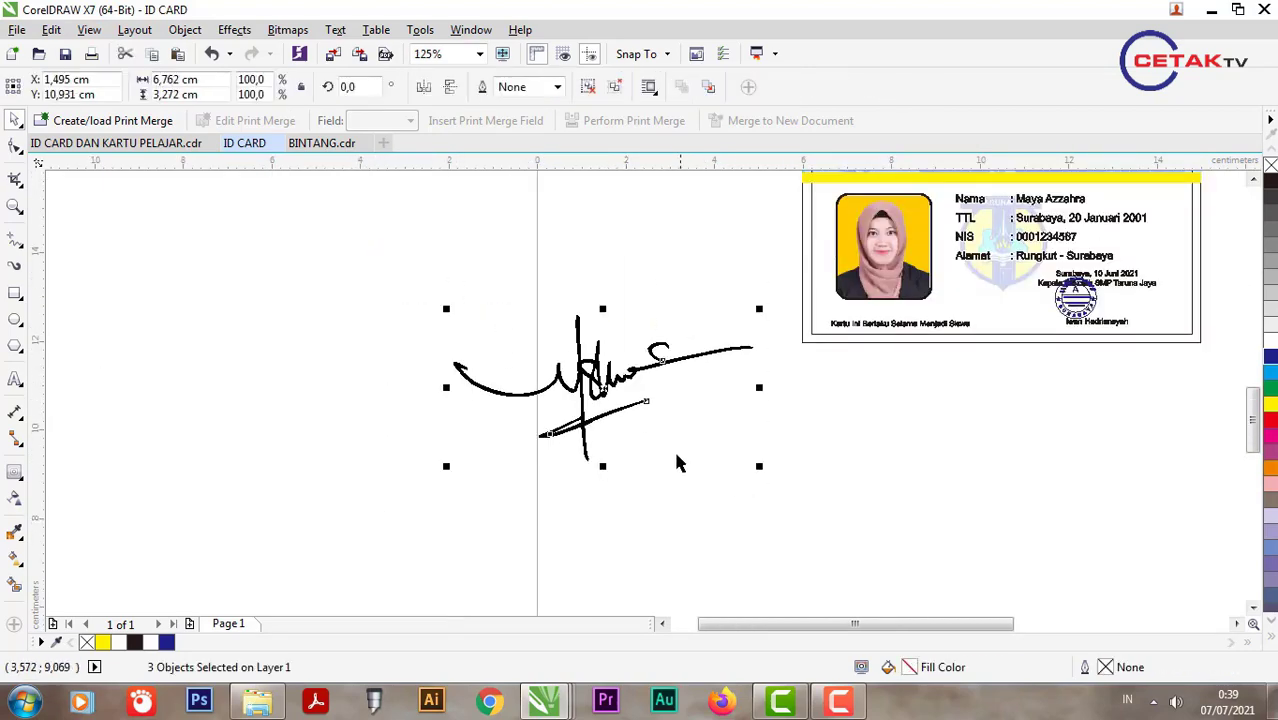
key("ctrl+g")
scroll(676, 462, "down", 1)
mouse_move(714, 405)
left_mouse_down()
mouse_move(933, 365)
mouse_move(1000, 333)
mouse_move(950, 332)
mouse_move(810, 377)
left_mouse_up()
Step: Resize the signature and position it over the stamp above the principal's name
scroll(1000, 333, "up", 1)
scroll(880, 360, "up", 1)
scroll(830, 378, "up", 1)
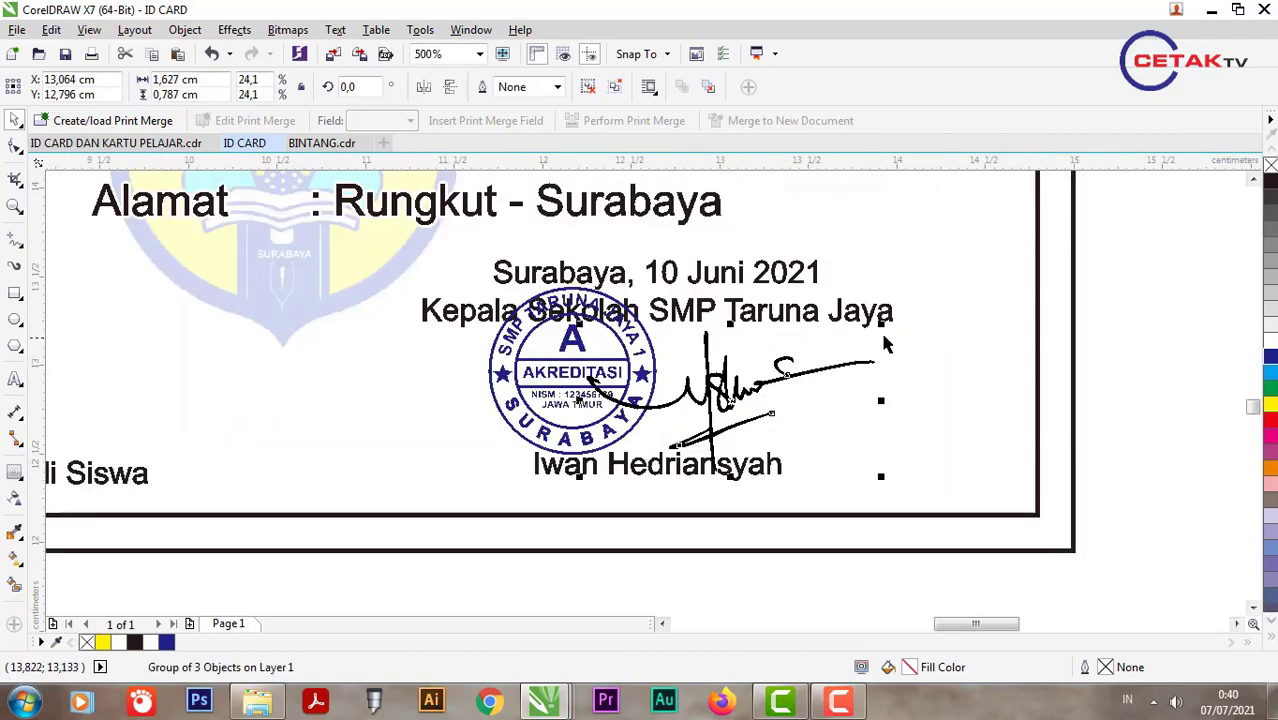
mouse_move(881, 322)
left_mouse_down()
mouse_move(964, 264)
mouse_move(964, 283)
left_mouse_up()
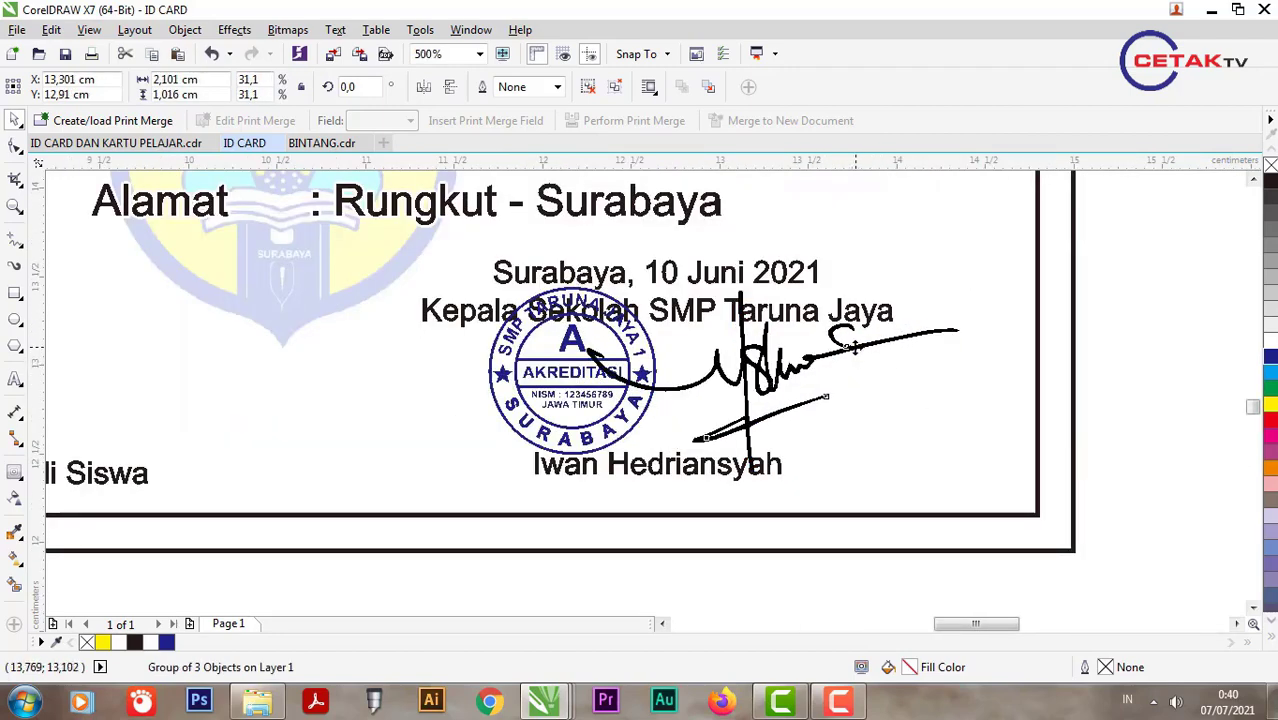
left_click_drag(853, 345, 817, 352)
left_click_drag(934, 290, 945, 283)
Step: Shift the signature, stamp and signing text block slightly right and down
scroll(790, 382, "down", 1)
scroll(790, 382, "down", 2)
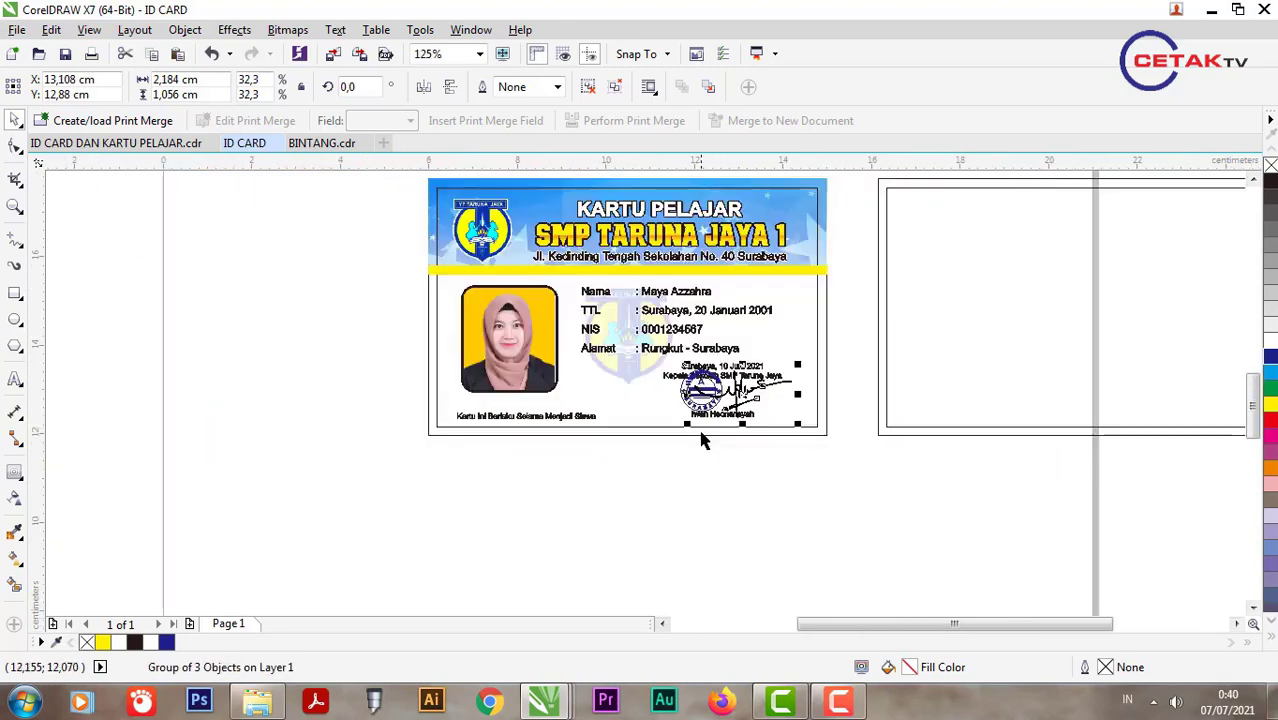
scroll(735, 410, "up", 2)
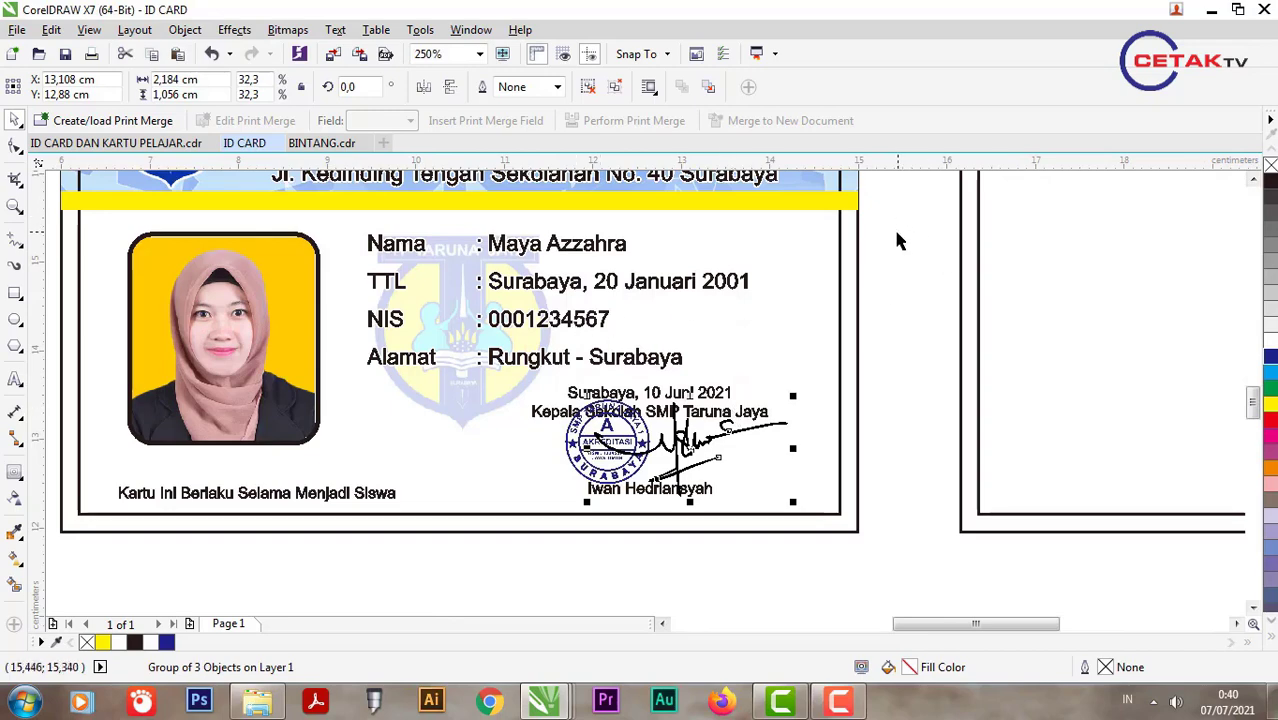
left_click_drag(880, 362, 516, 508)
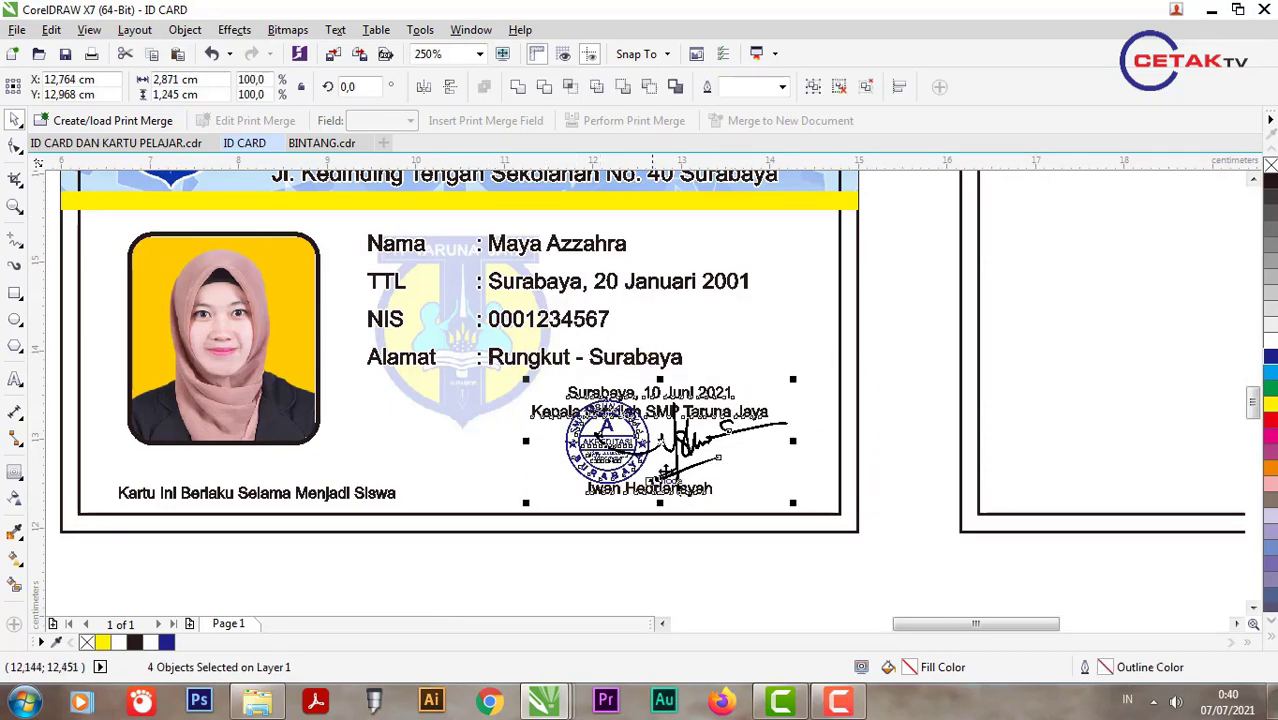
scroll(677, 426, "up", 1)
mouse_move(678, 397)
left_mouse_down()
mouse_move(678, 411)
mouse_move(752, 398)
left_mouse_up()
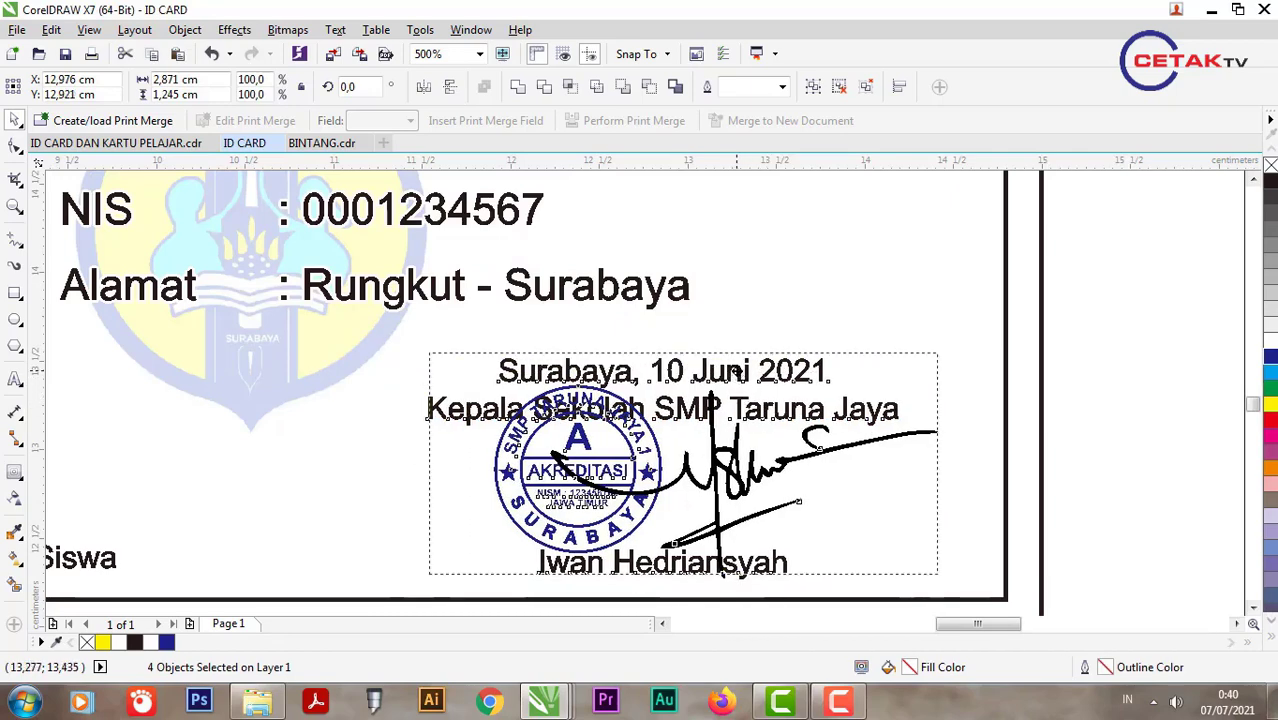
scroll(888, 217, "down", 2)
left_click(755, 537)
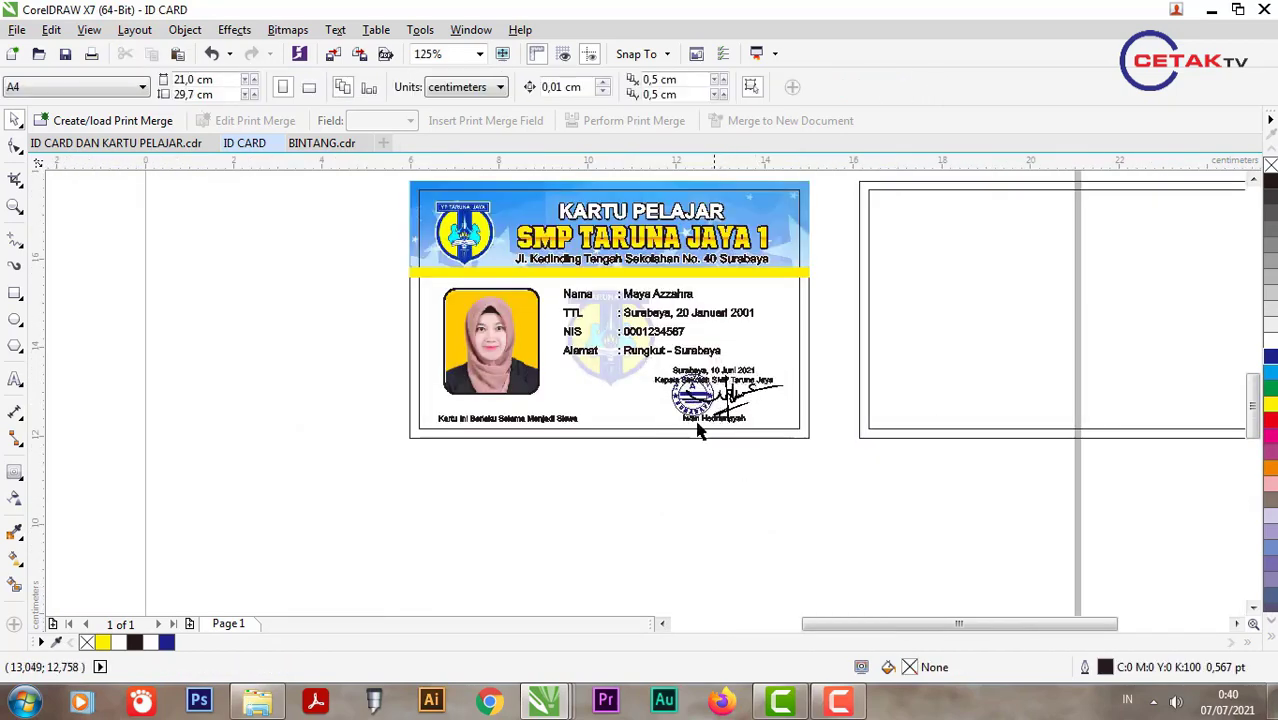
scroll(864, 352, "down", 1)
scroll(864, 352, "up", 1)
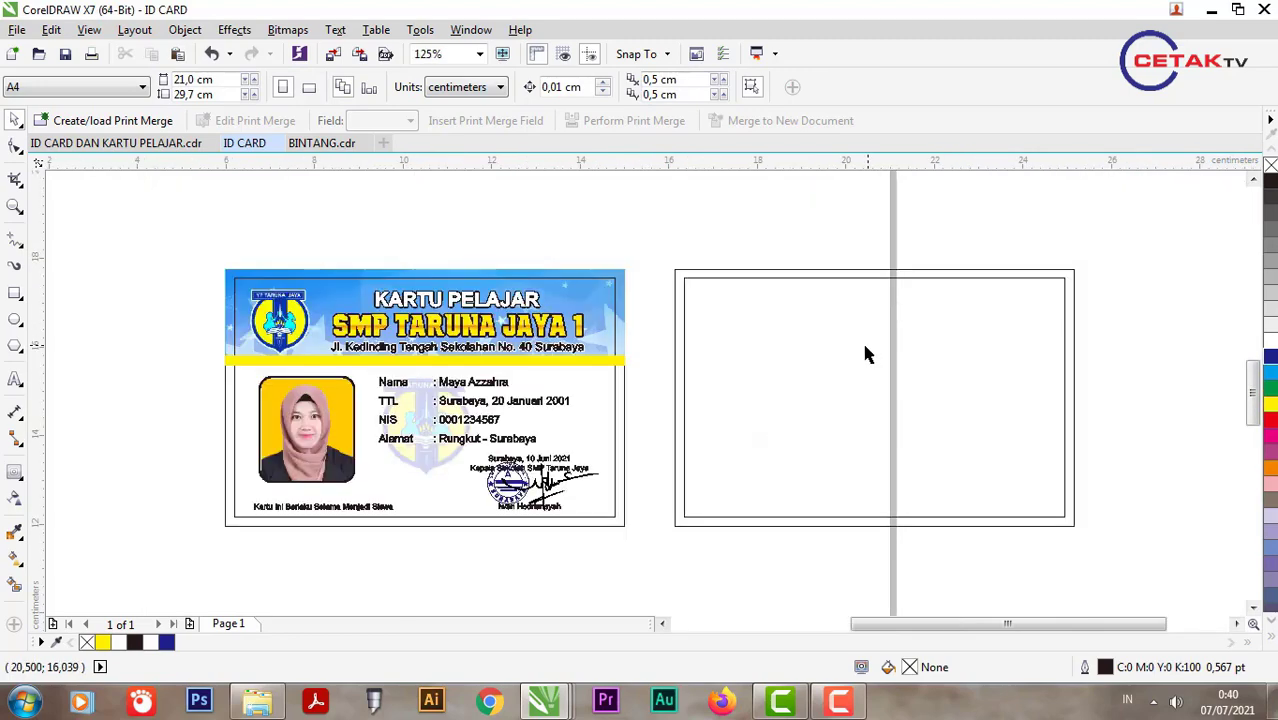
Step: Draw a long rectangle on the back card and convert it to curves with a slanted right end
left_click(15, 292)
scroll(726, 310, "up", 1)
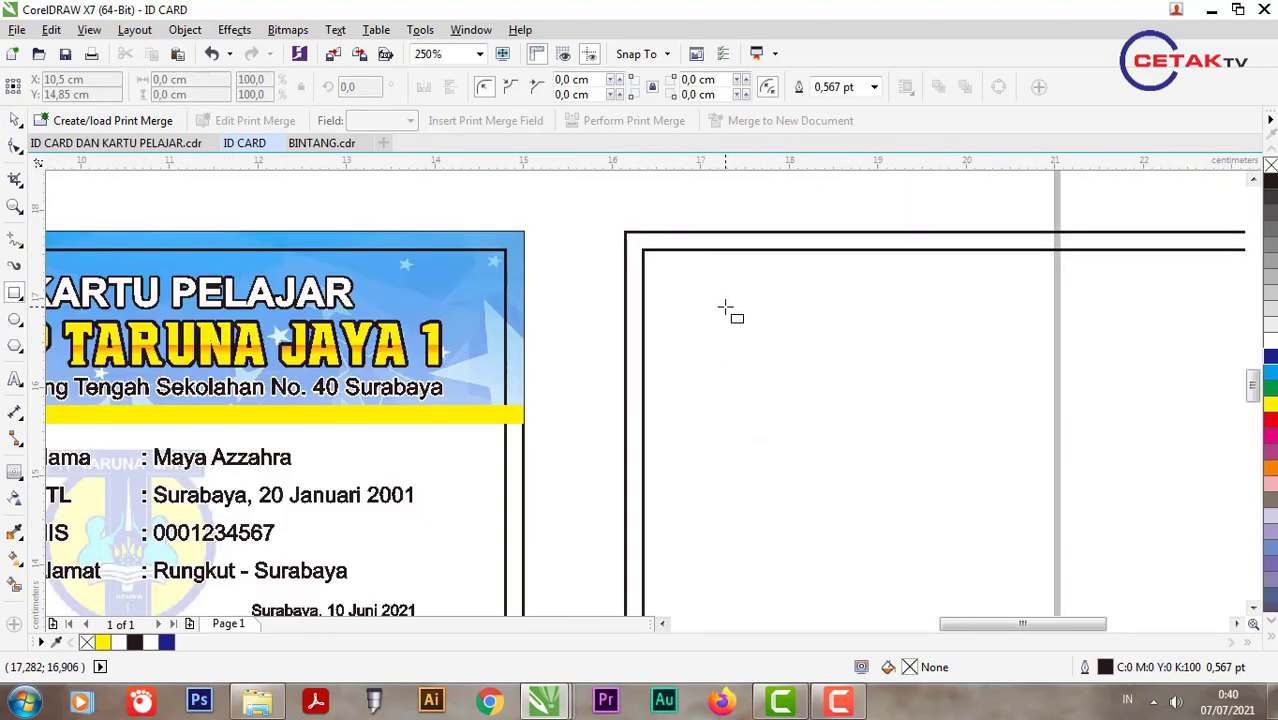
left_click_drag(626, 332, 930, 392)
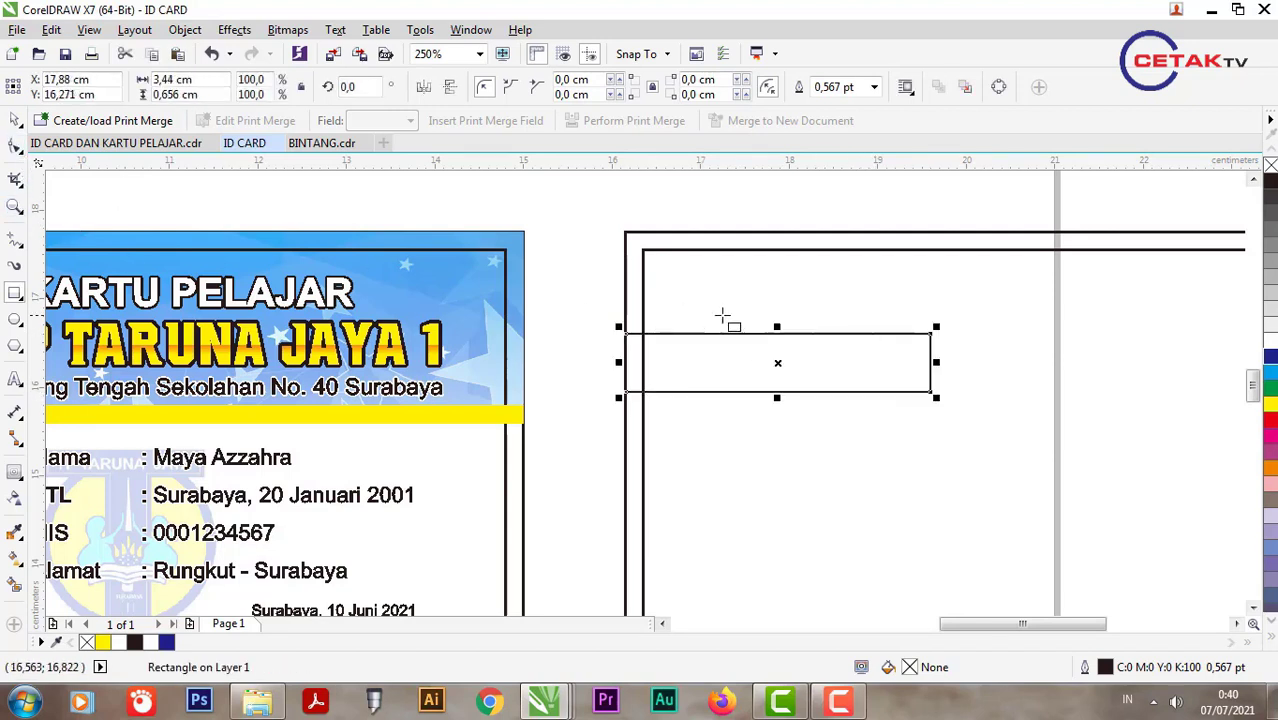
left_click(15, 150)
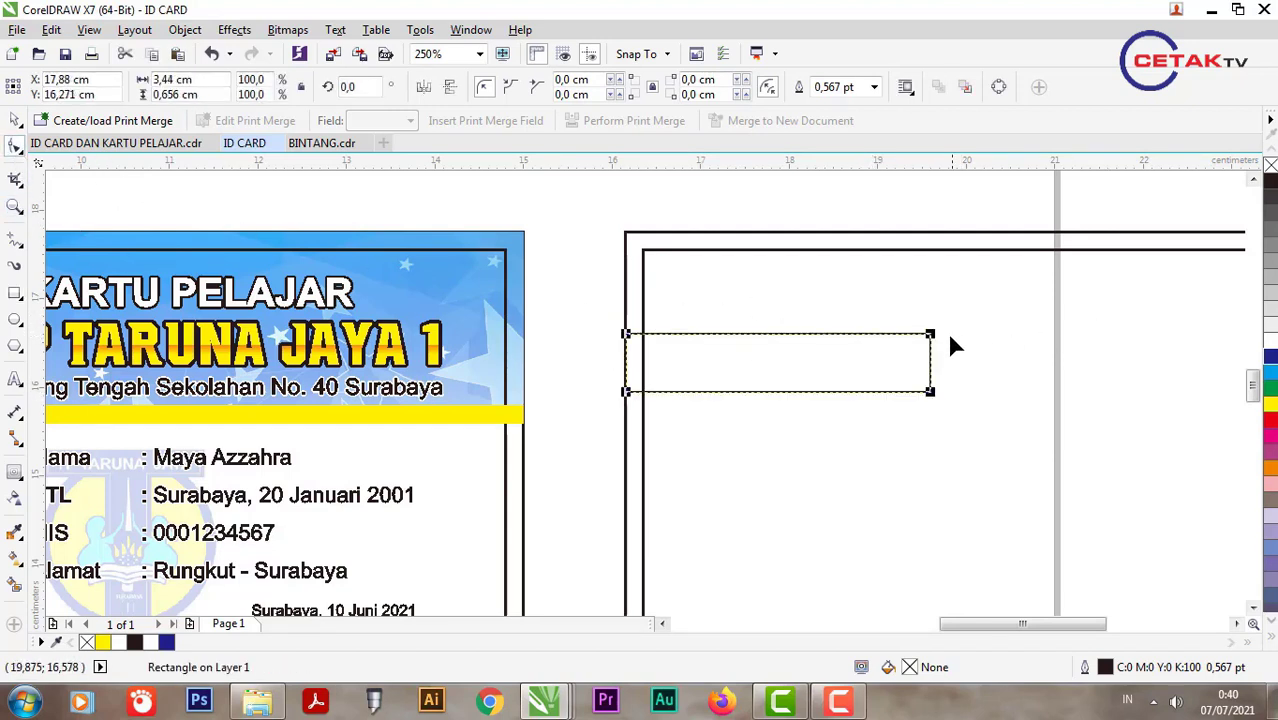
key("ctrl+q")
left_click_drag(930, 334, 894, 334)
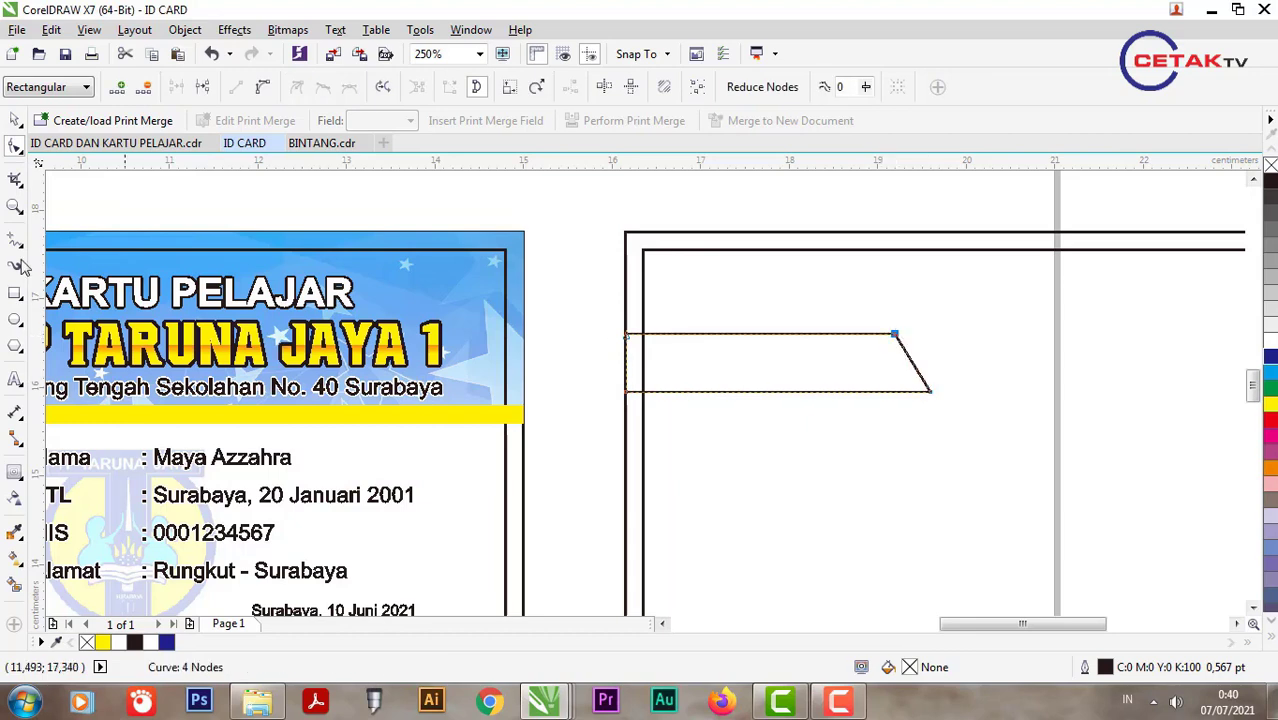
left_click_drag(934, 397, 981, 404)
key("space")
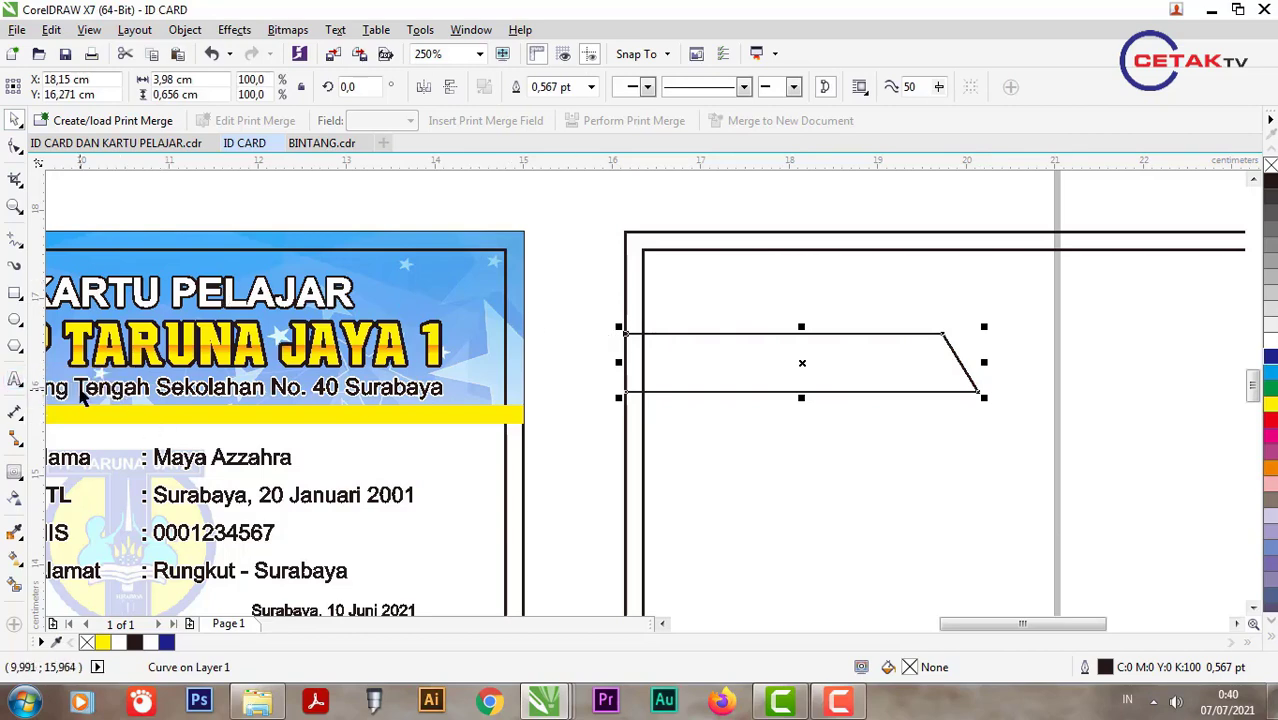
Step: Copy the front's address text into the banner and retype it as 'JANJI PELAJAR'
key("F8")
left_click(462, 384)
key("ctrl+c")
left_click(643, 372)
key("ctrl+v")
left_click(828, 370)
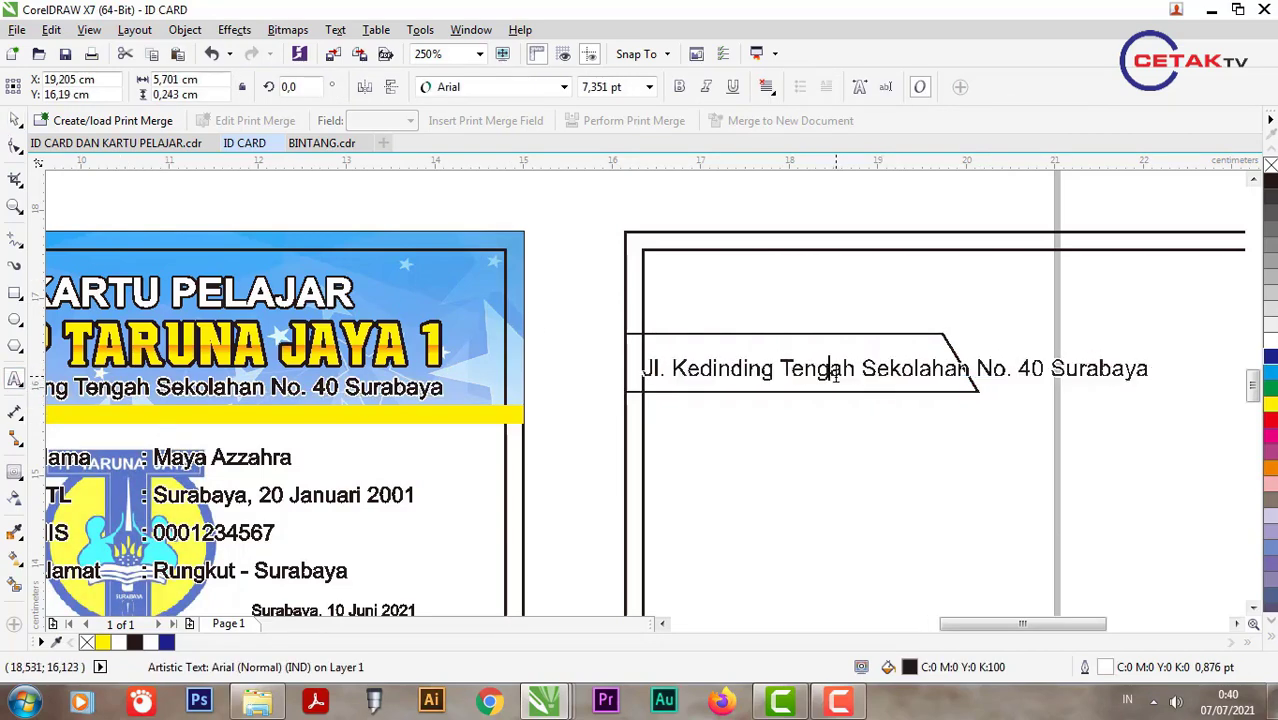
key("ctrl+a")
key("Delete")
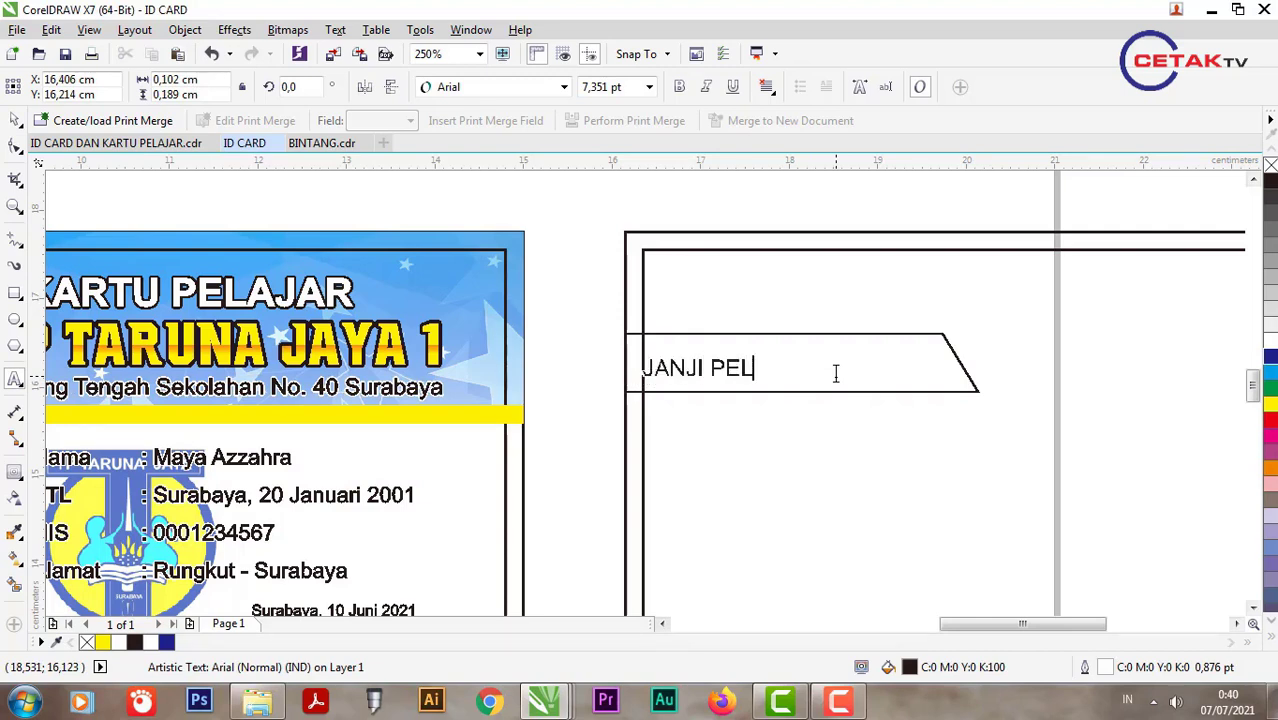
key("Escape")
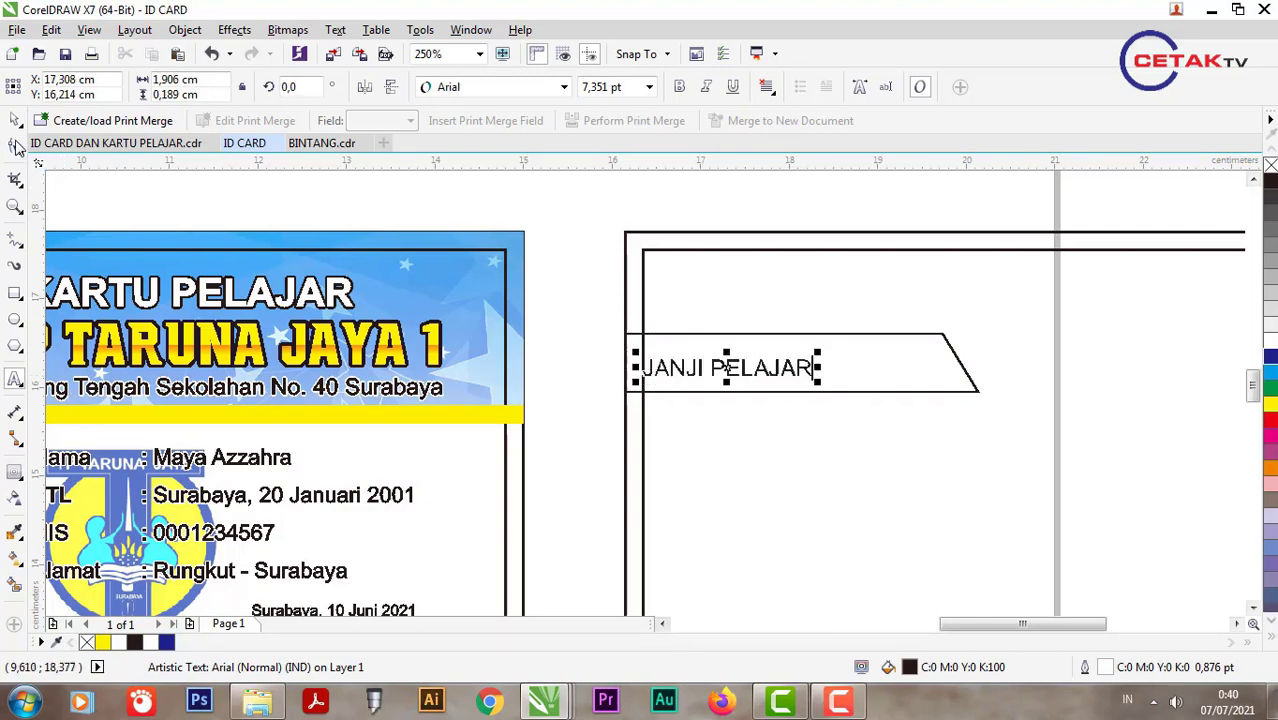
left_click(872, 371)
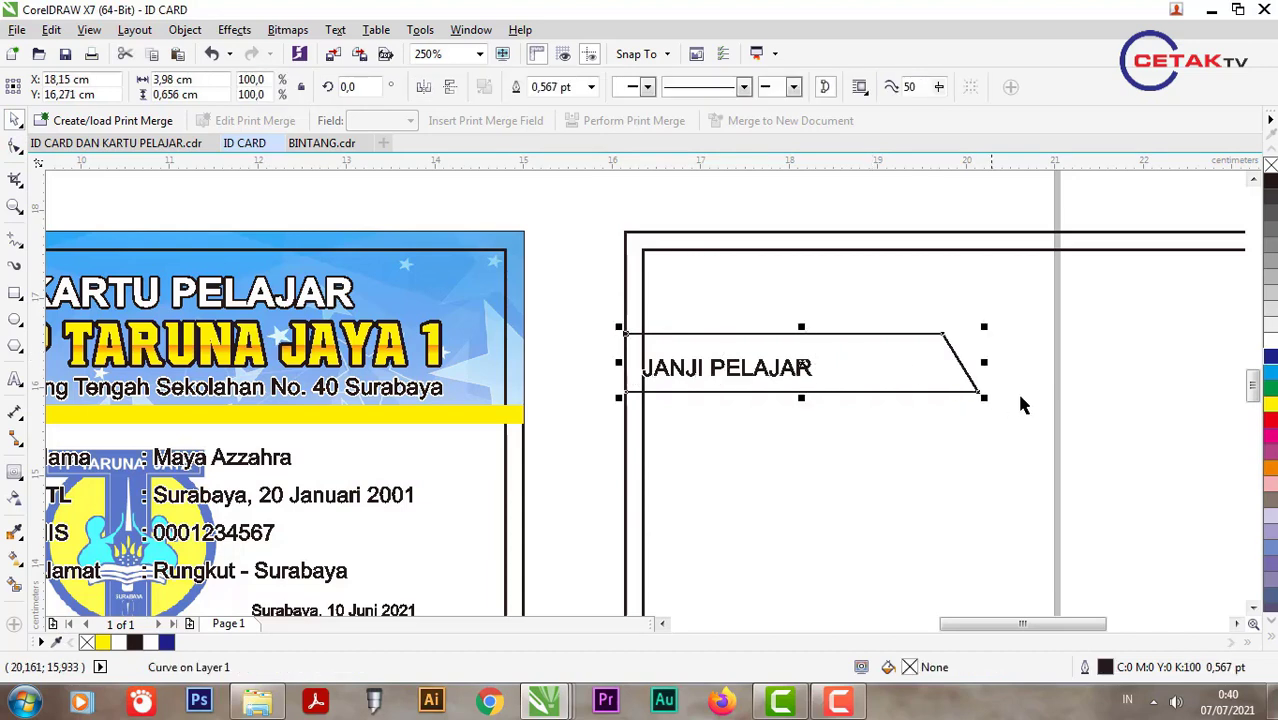
Step: Fill the banner cyan, then adjust it to a deeper blue
left_click(1267, 371)
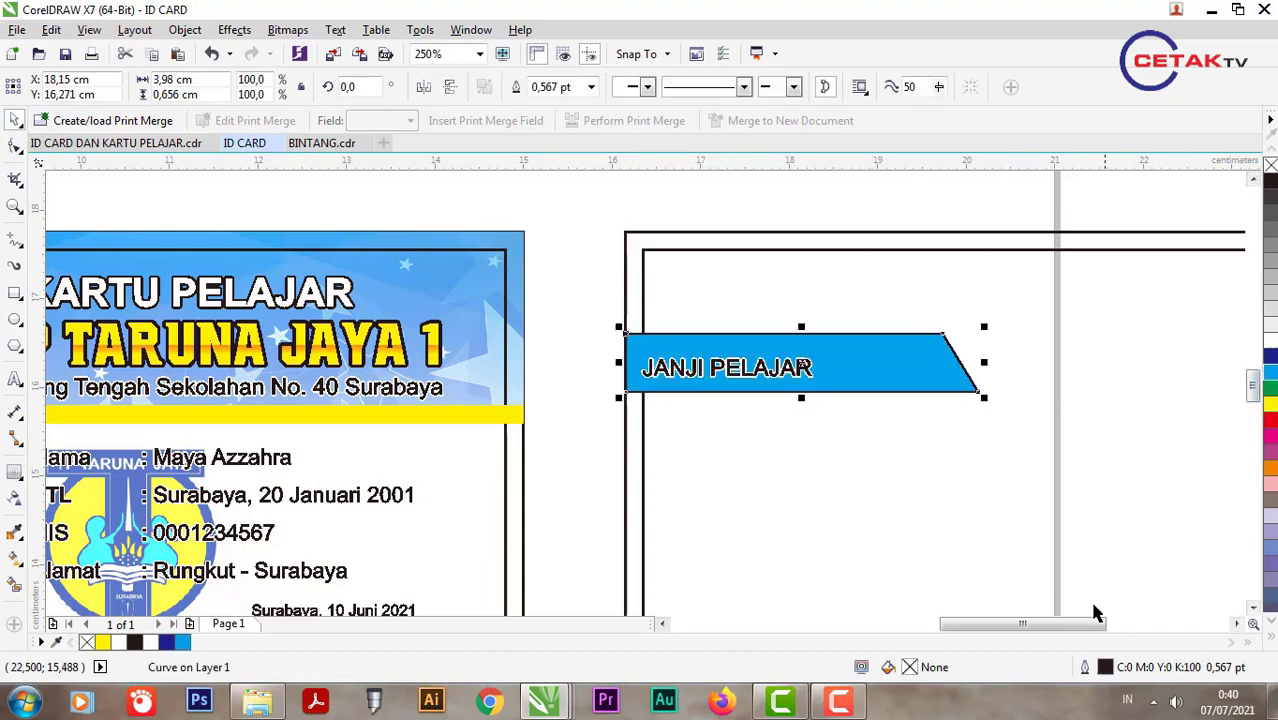
double_click(985, 674)
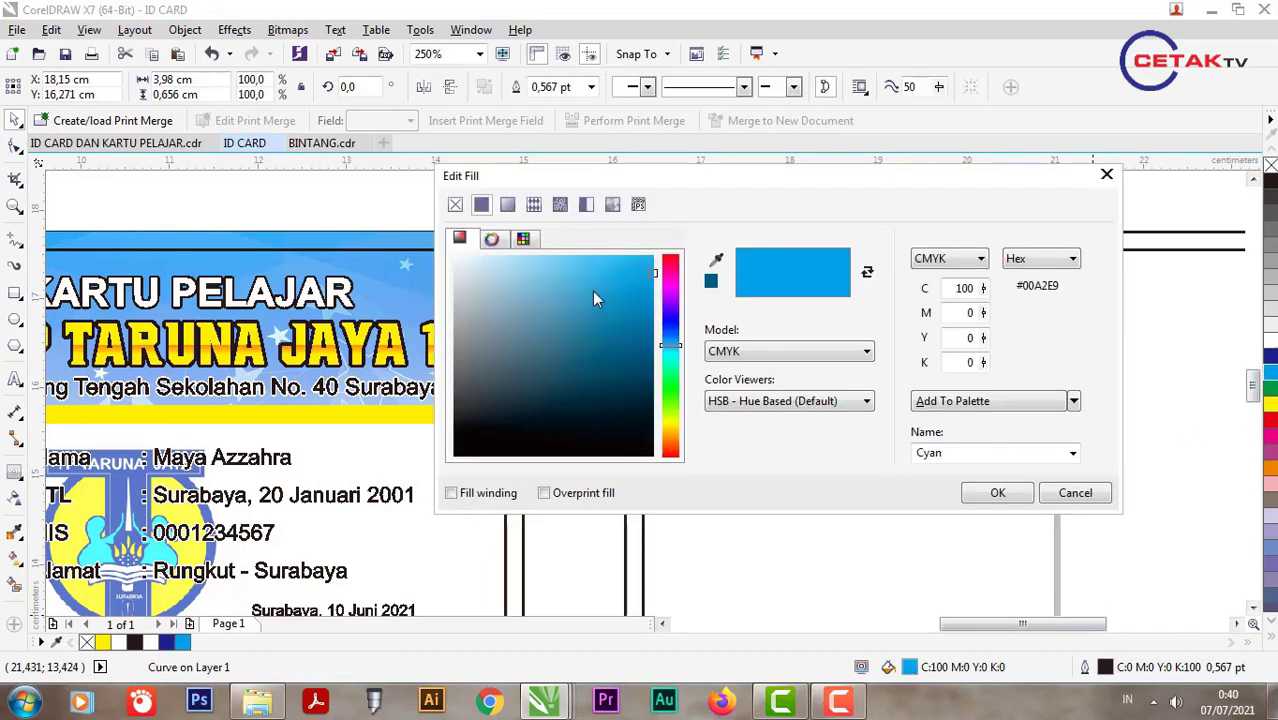
left_click_drag(652, 280, 650, 334)
left_click(997, 492)
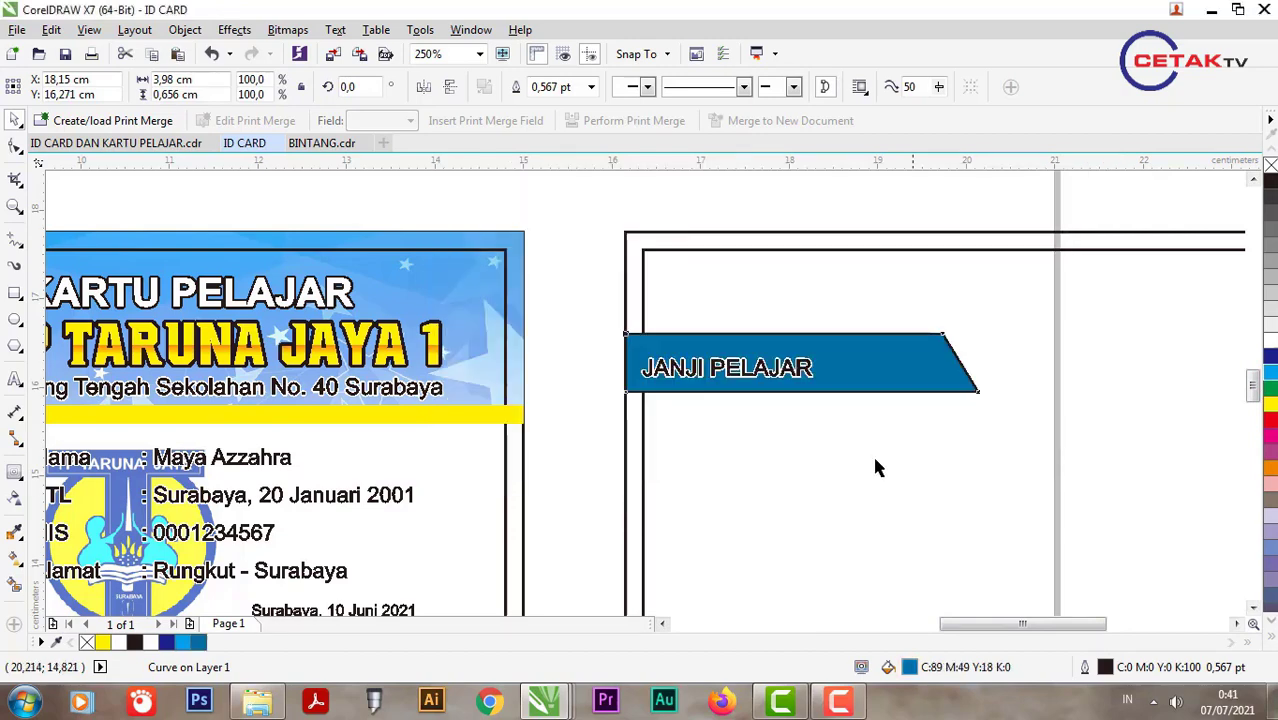
double_click(962, 672)
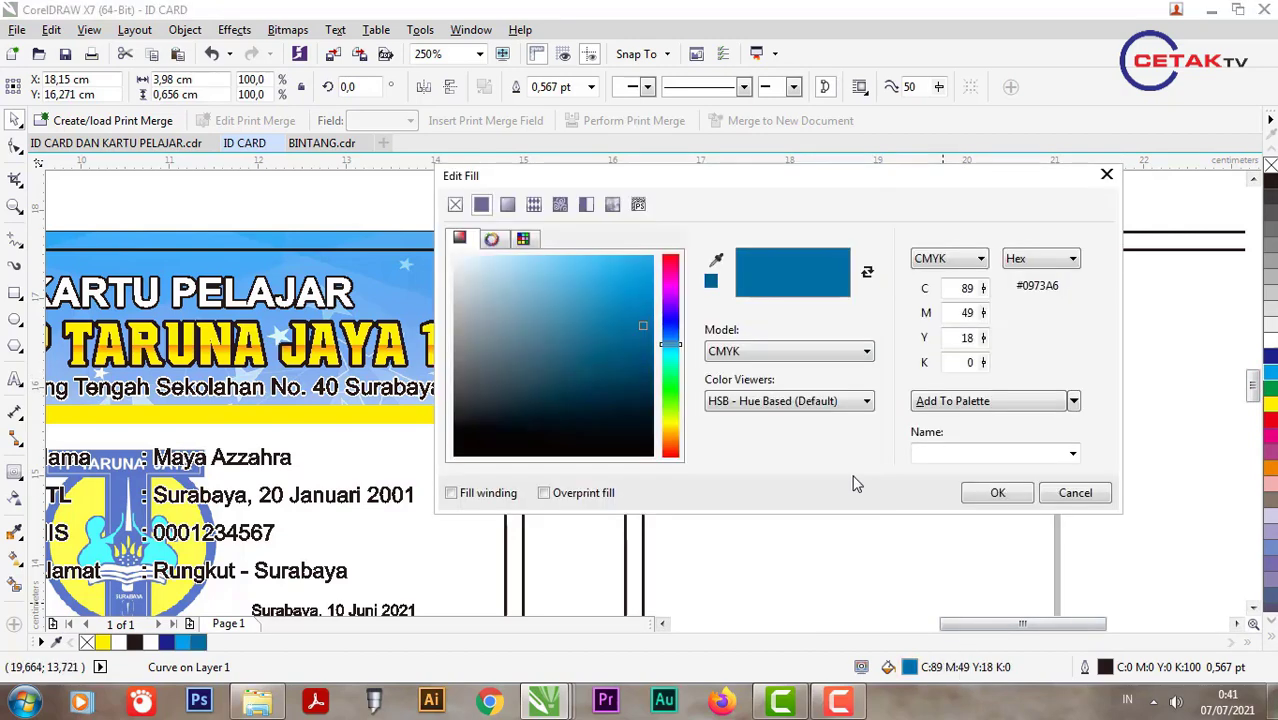
left_click_drag(643, 334, 657, 314)
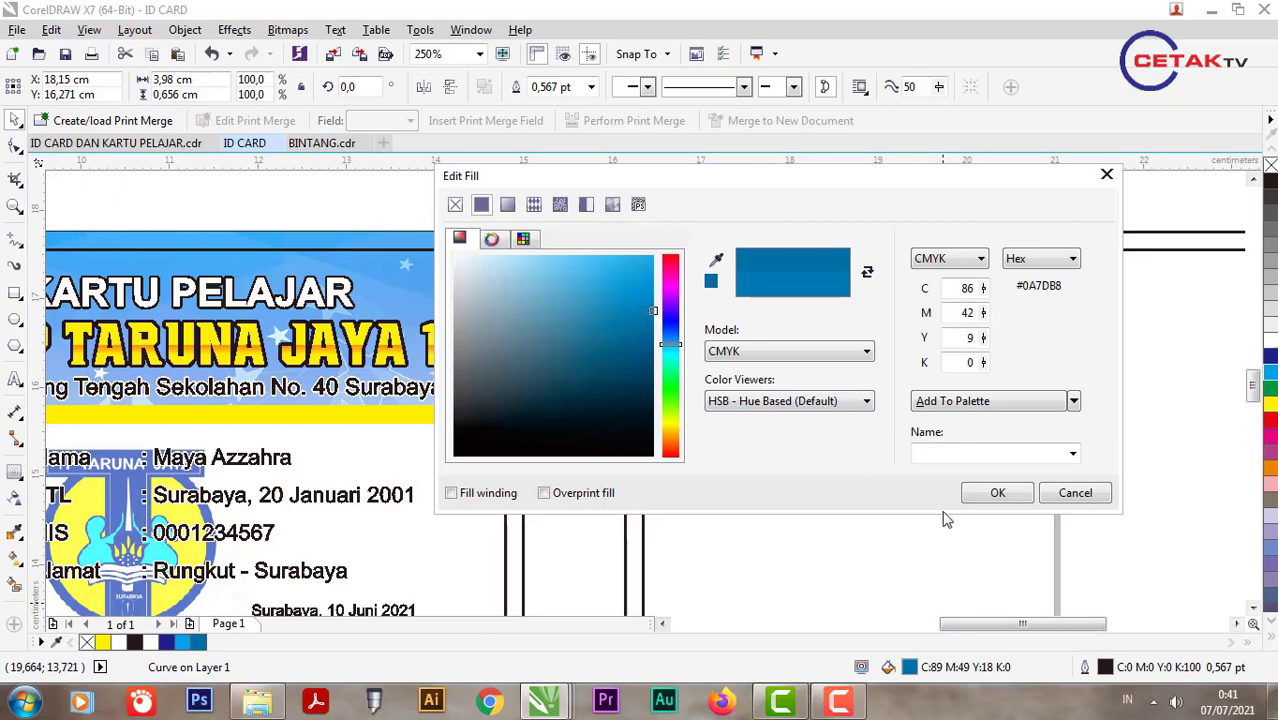
left_click(972, 498)
left_click(570, 258)
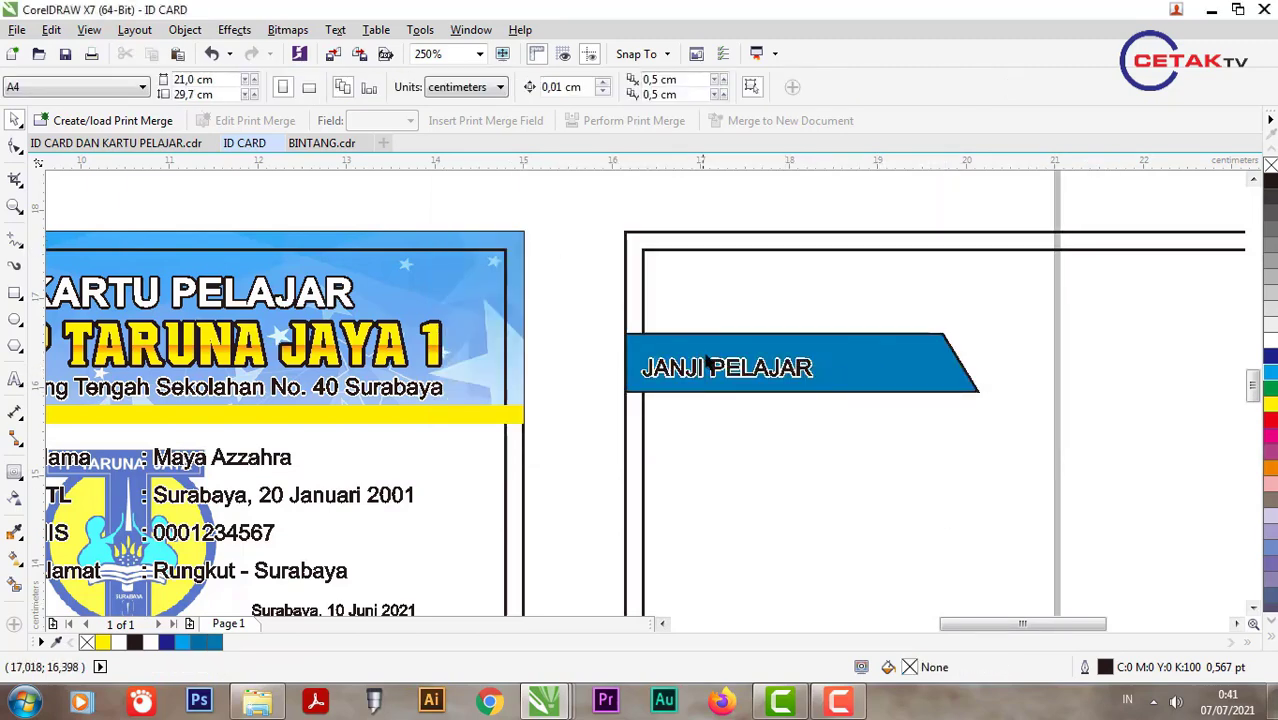
Step: Reposition the JANJI PELAJAR text within the banner and enlarge it
left_click(816, 366)
left_click_drag(816, 366, 847, 360)
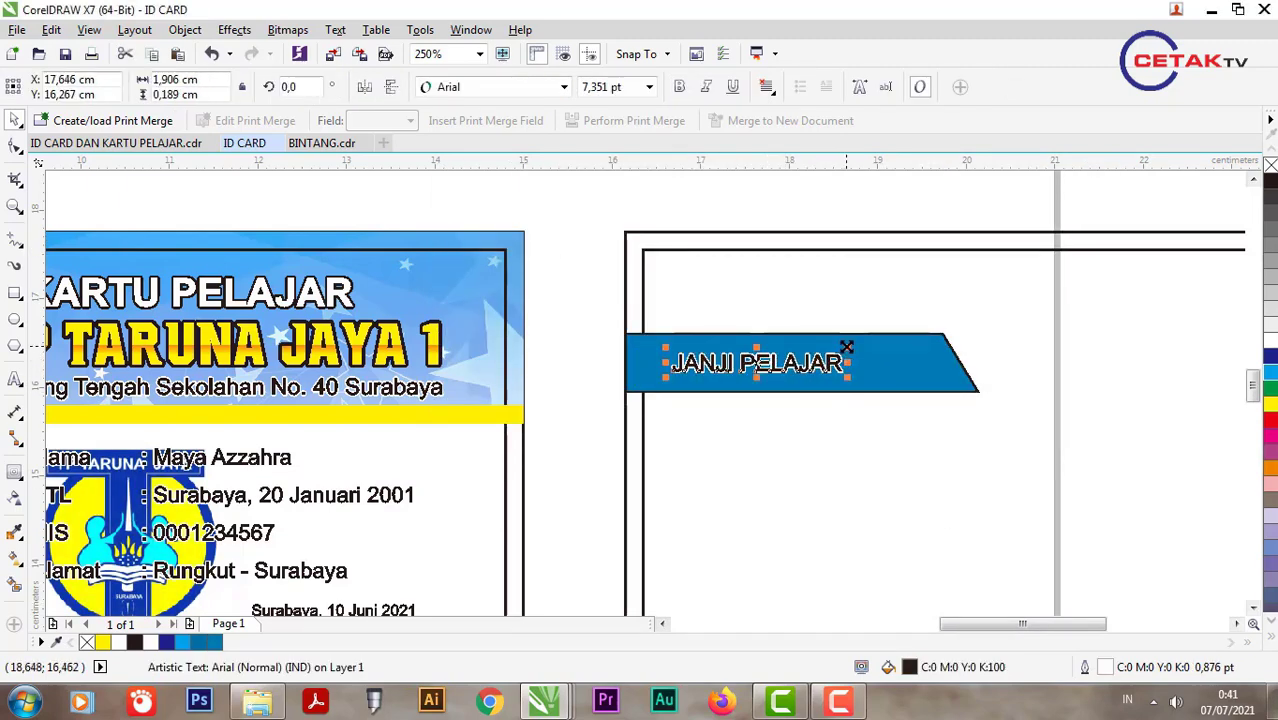
key("F10")
left_click(910, 345)
left_click(826, 368)
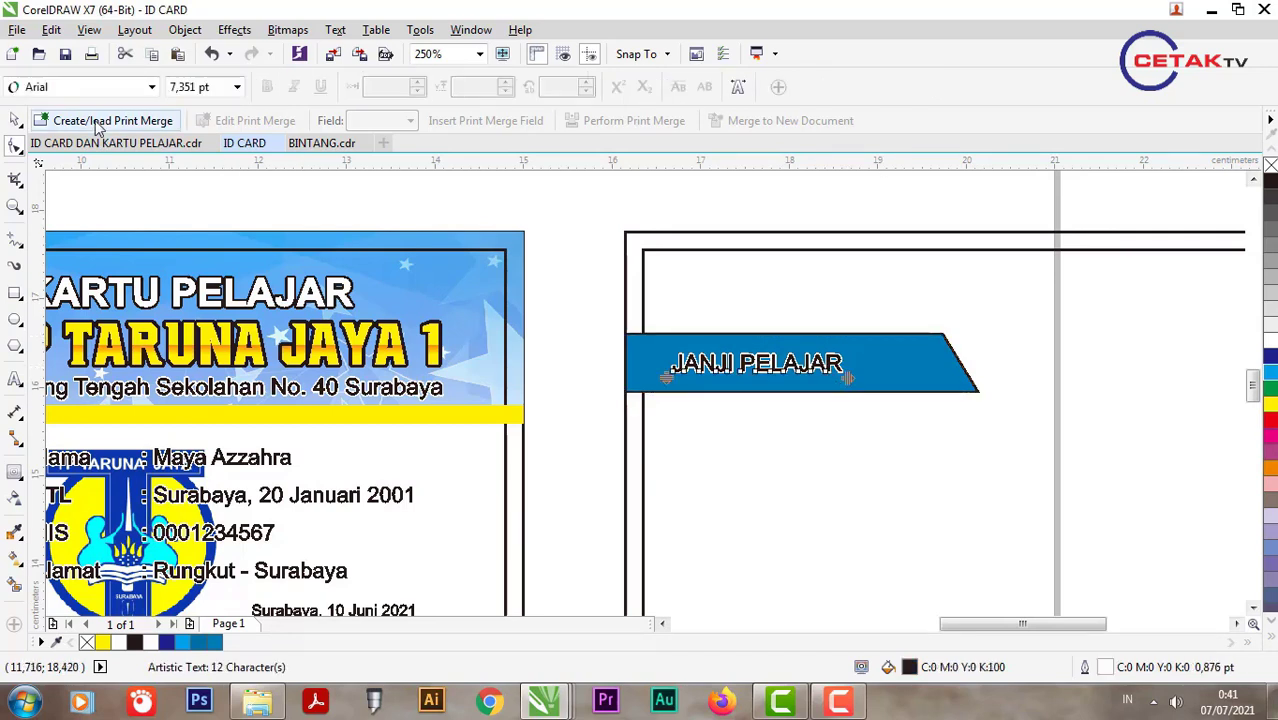
key("space")
left_click_drag(848, 372, 933, 391)
left_click(939, 380, "shift")
left_click(812, 397)
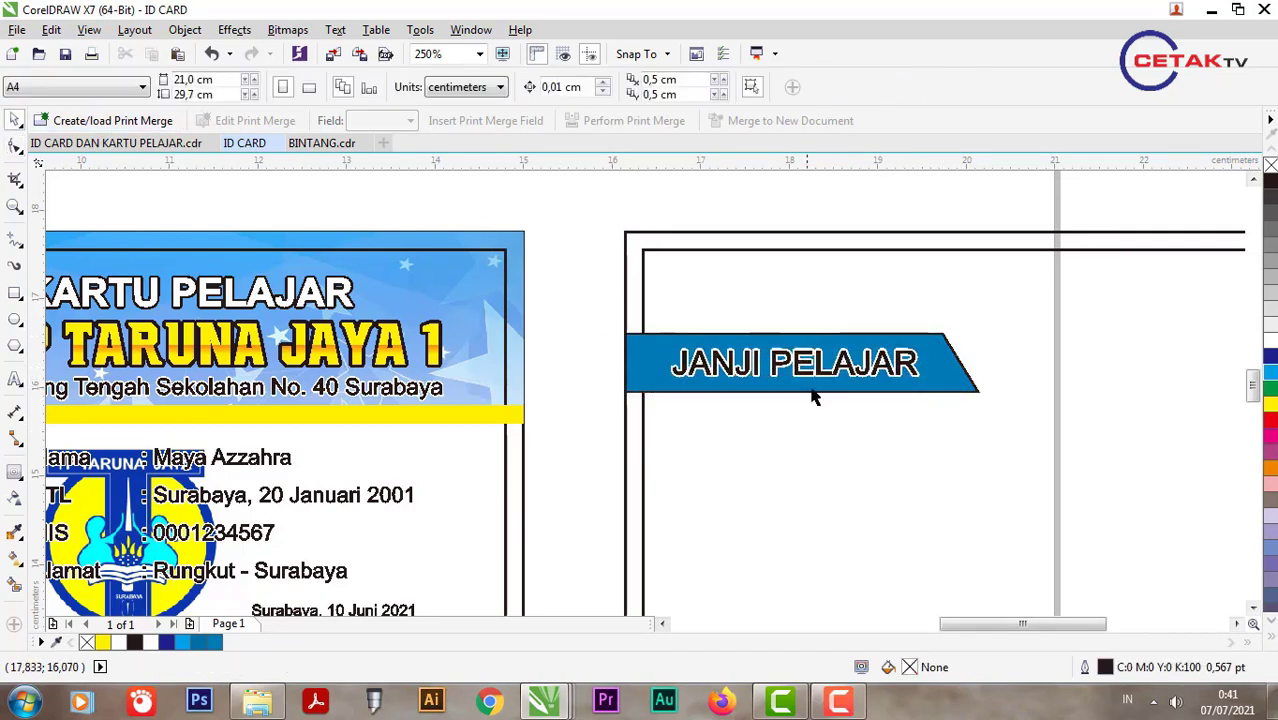
Step: Make the JANJI PELAJAR text yellow, bold, with outline width None
left_click(903, 372)
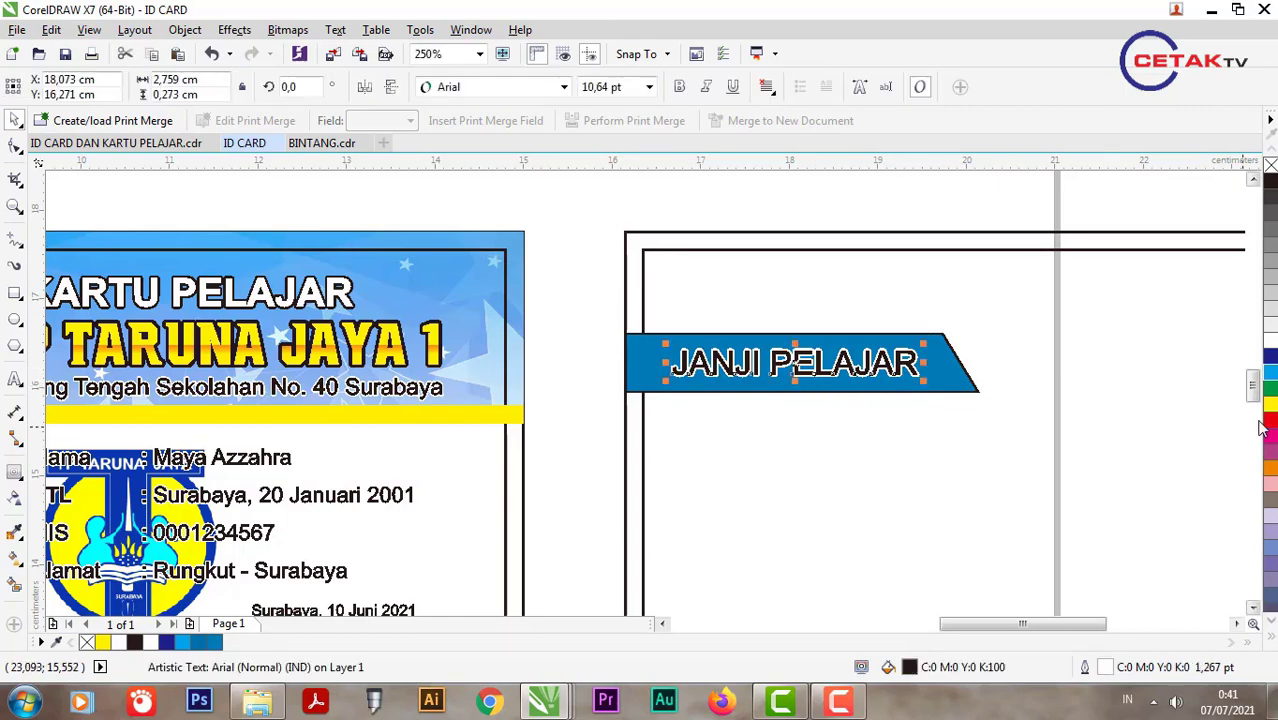
left_click(1270, 407)
key("F12")
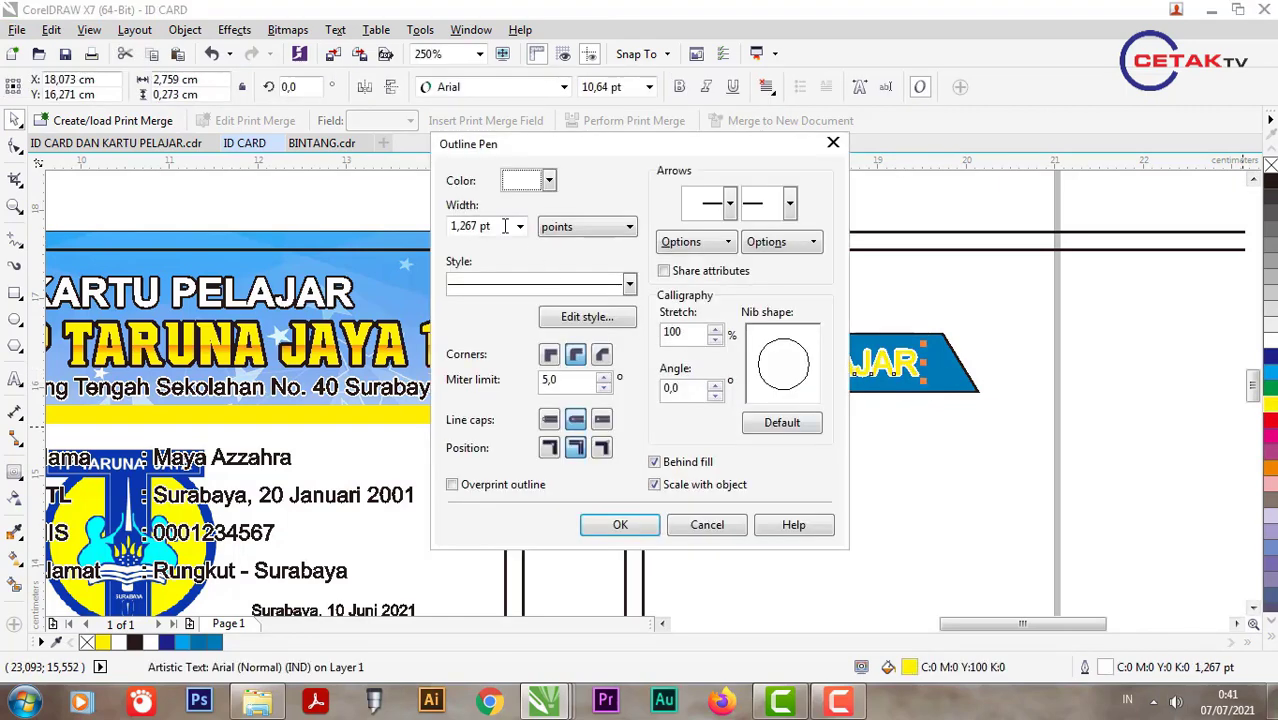
left_click(519, 226)
left_click(482, 246)
left_click(620, 524)
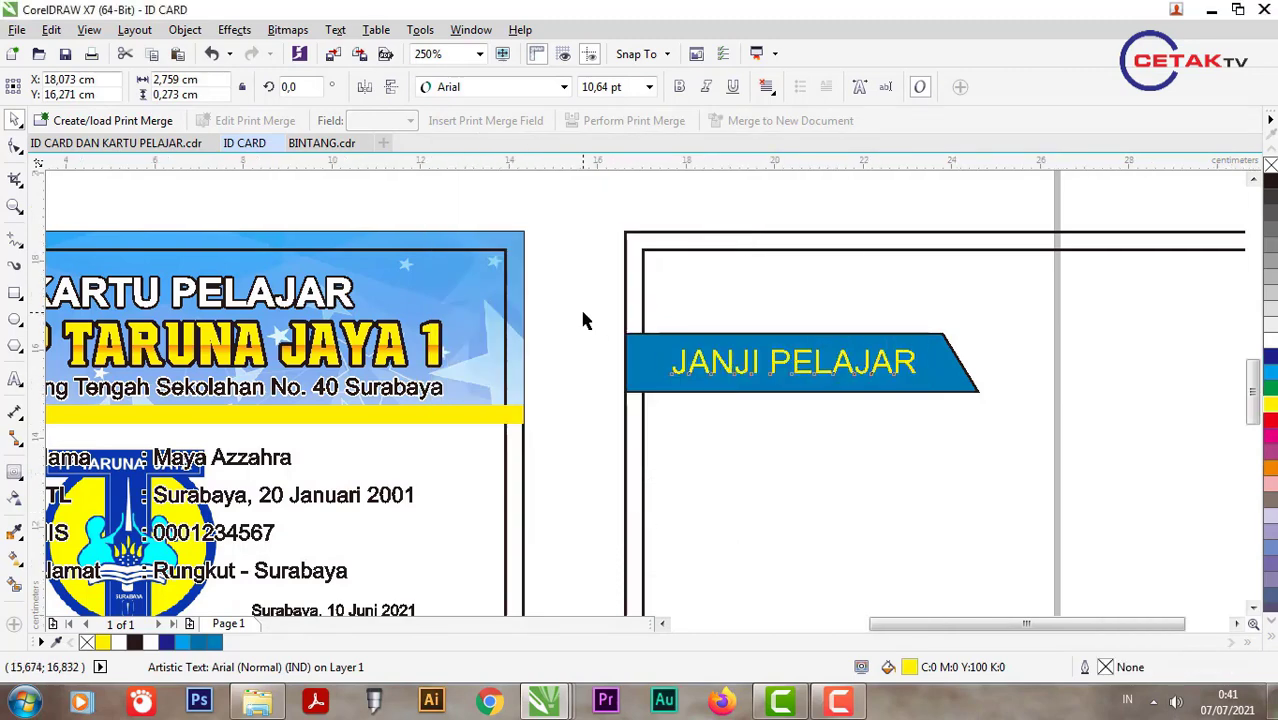
scroll(585, 320, "down", 2)
scroll(730, 368, "up", 2)
left_click(680, 88)
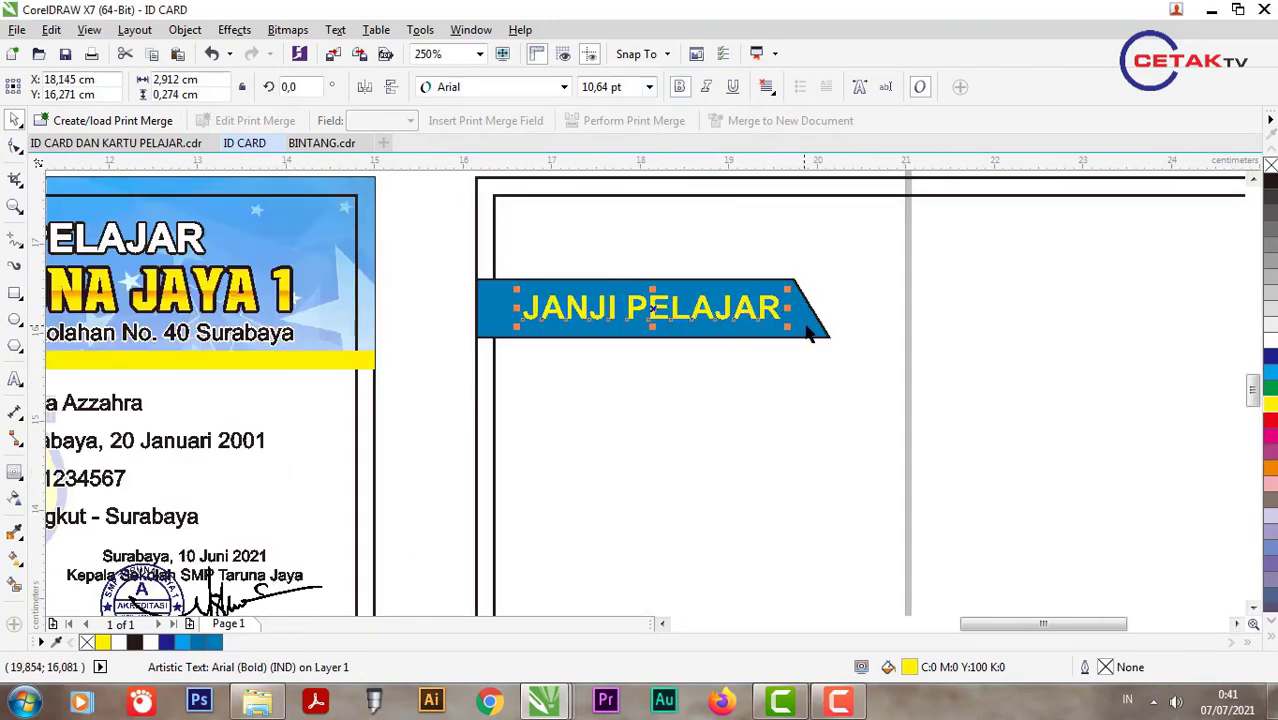
Step: Set the blue banner shape's outline width to None
left_click(806, 322)
left_click(591, 87)
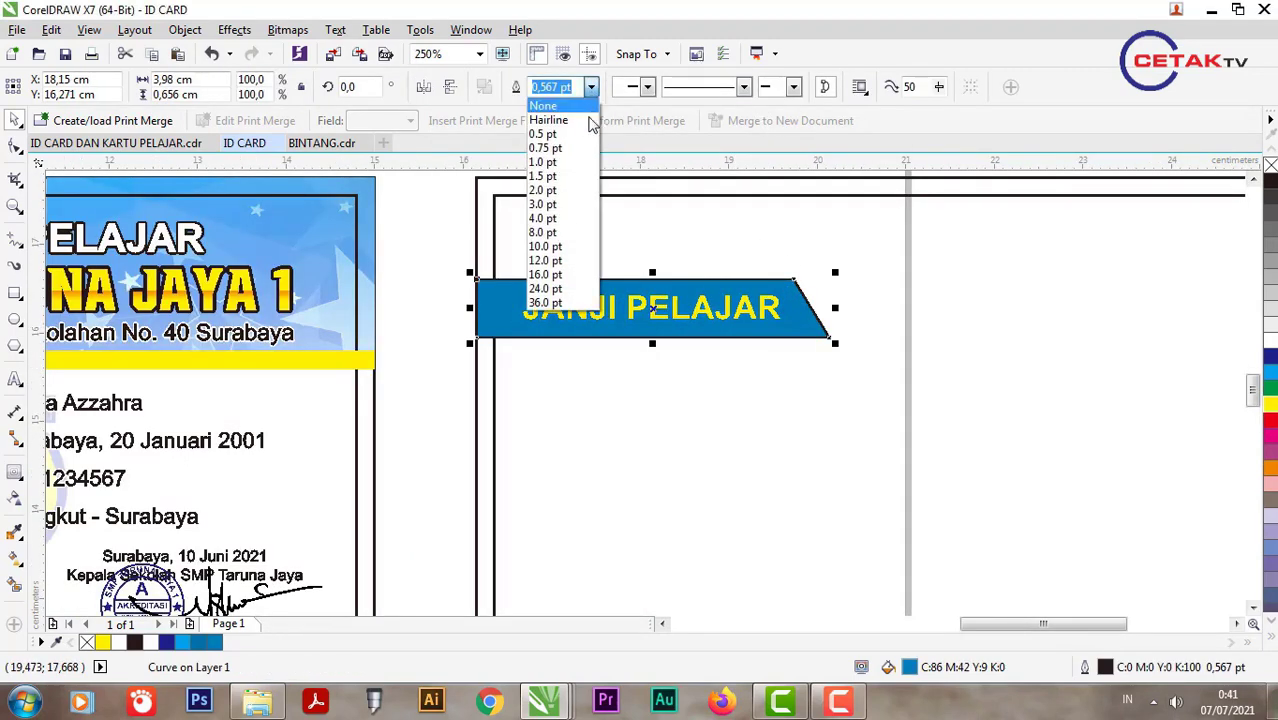
left_click(560, 100)
scroll(572, 336, "down", 2)
scroll(572, 336, "up", 1)
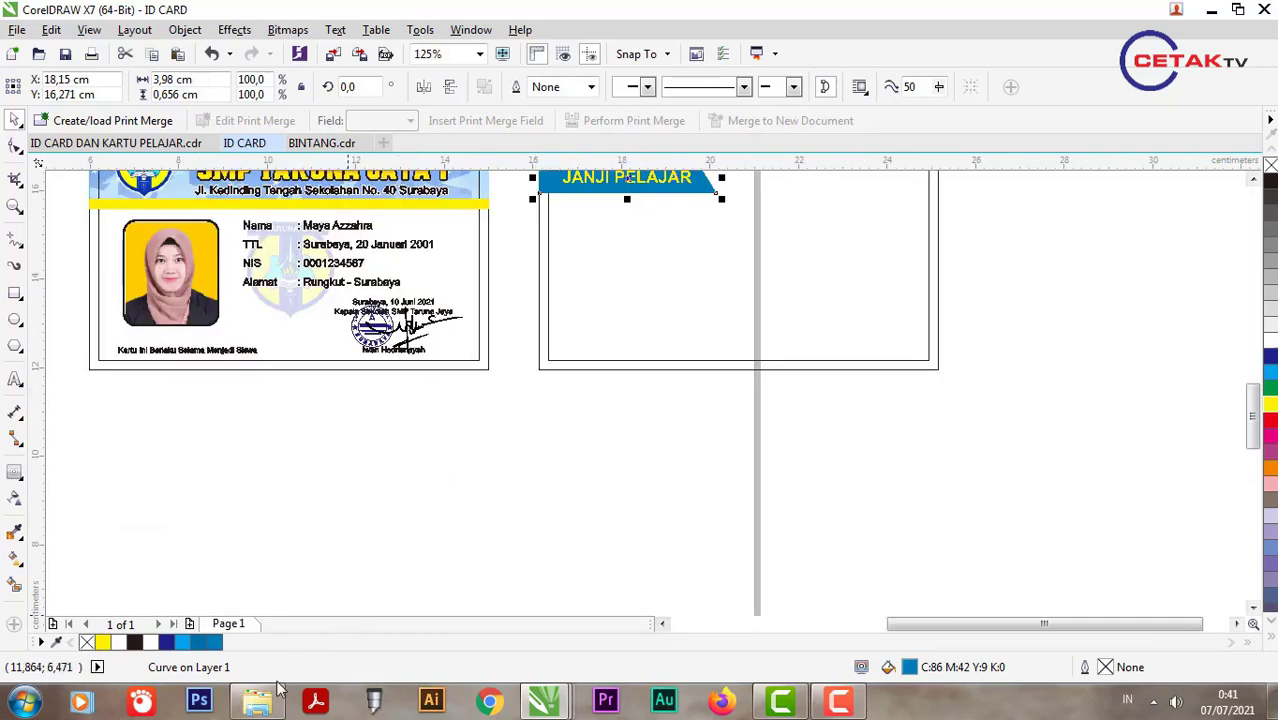
Step: Drag the Indonesia map image BINTANG.png onto the back card and centre it
left_click(279, 690)
left_click_drag(465, 190, 704, 392)
scroll(656, 496, "down", 1)
scroll(704, 392, "up", 1)
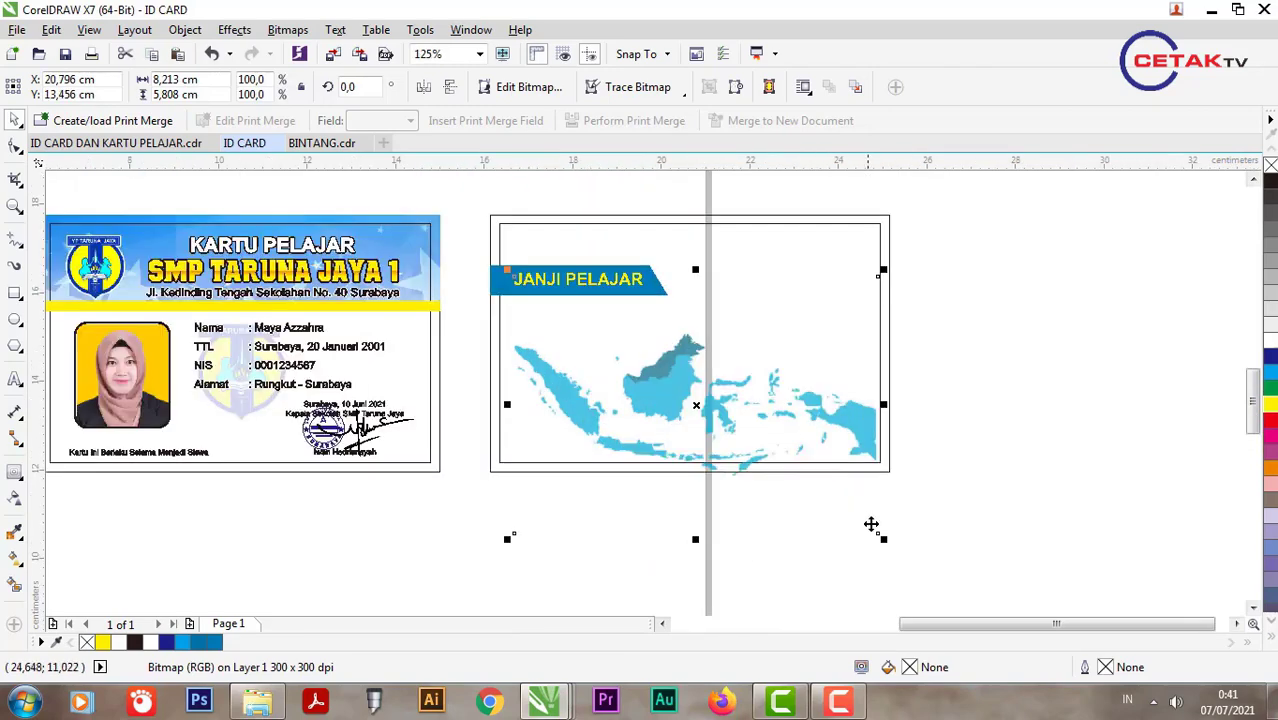
left_click(814, 337)
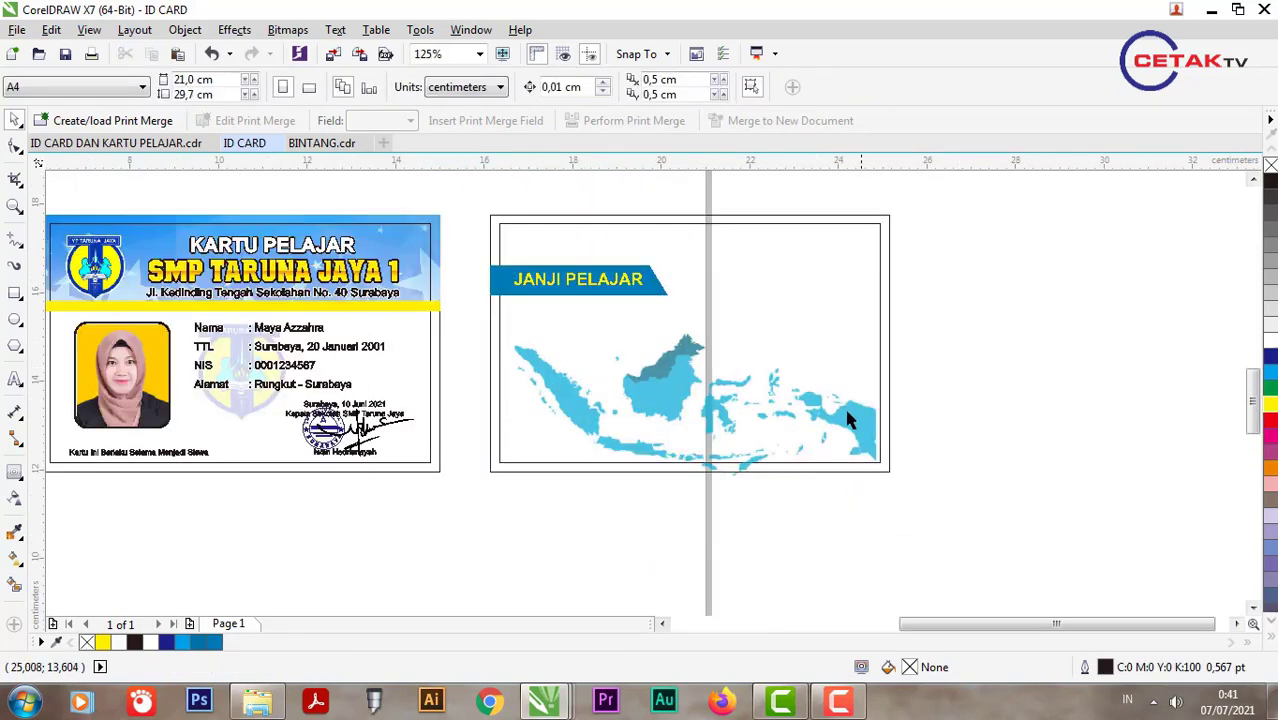
left_click(851, 420)
left_click(823, 292, "shift")
key("c")
key("e")
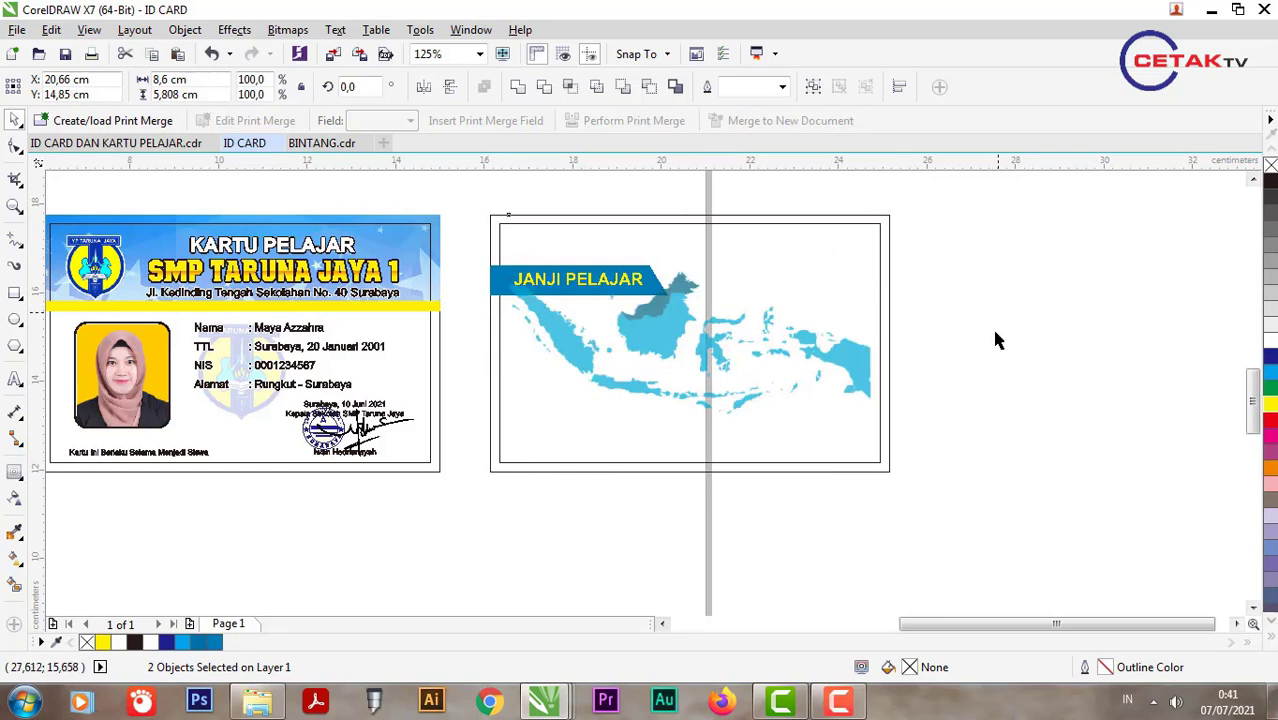
left_click(991, 326)
Step: Give the Indonesia map a uniform transparency of 30
left_click_drag(474, 250, 700, 362)
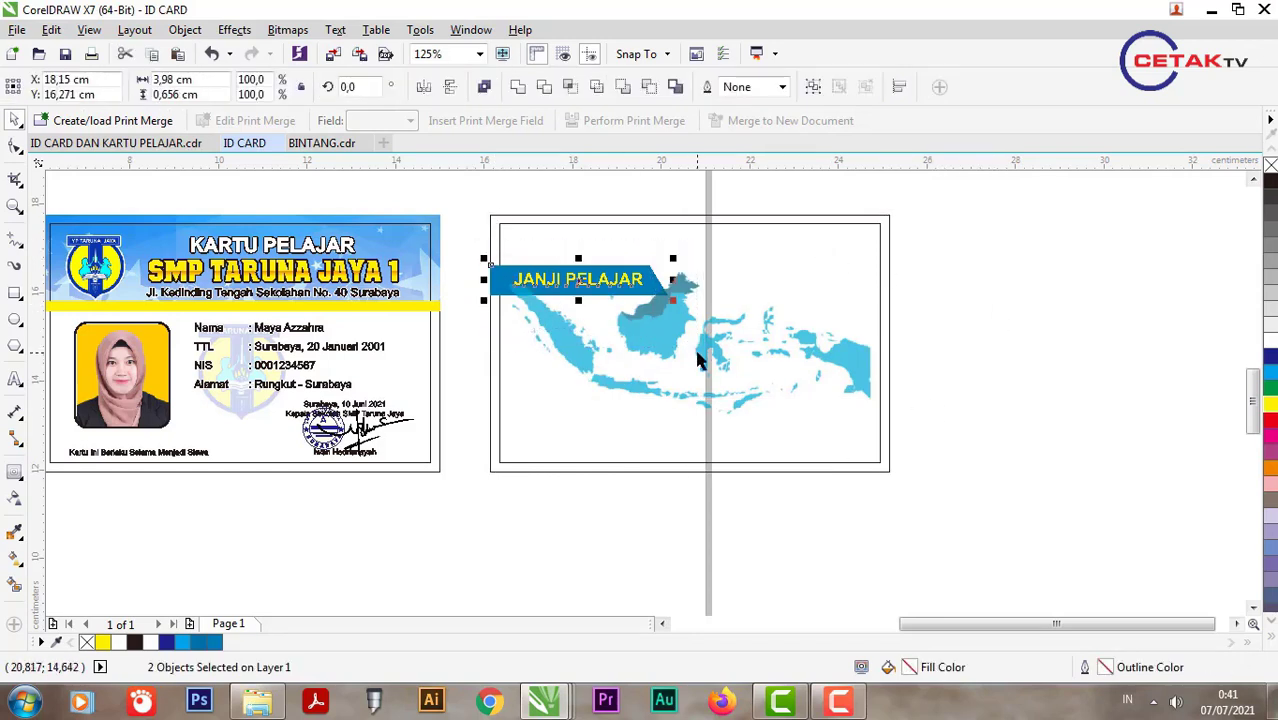
left_click(770, 358)
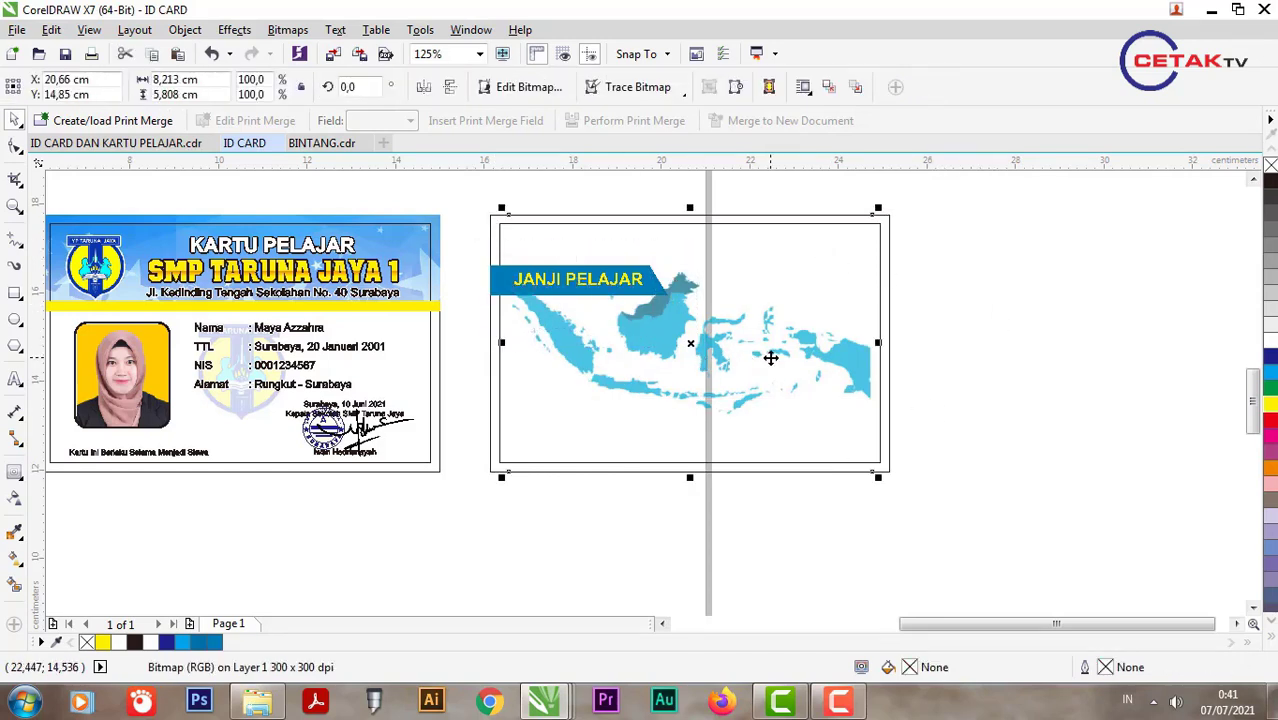
left_click(977, 510)
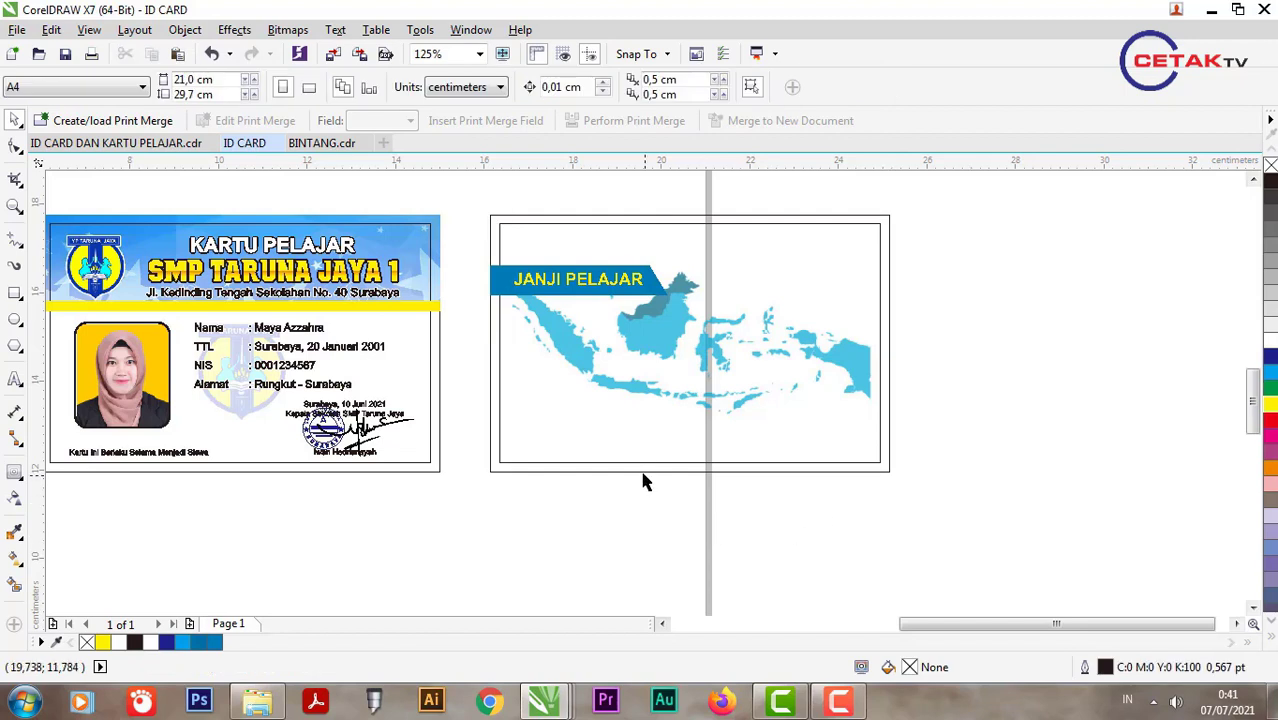
left_click(568, 449)
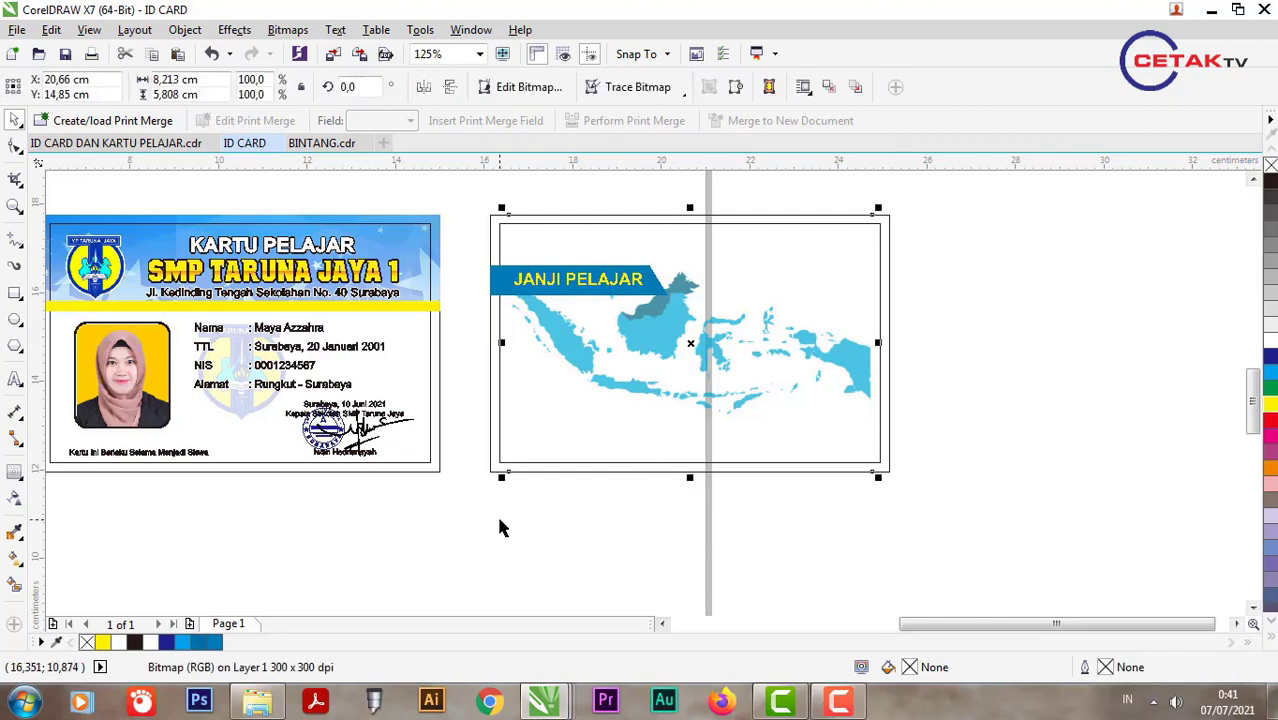
left_click(12, 498)
left_click_drag(458, 348, 1004, 376)
left_click(39, 87)
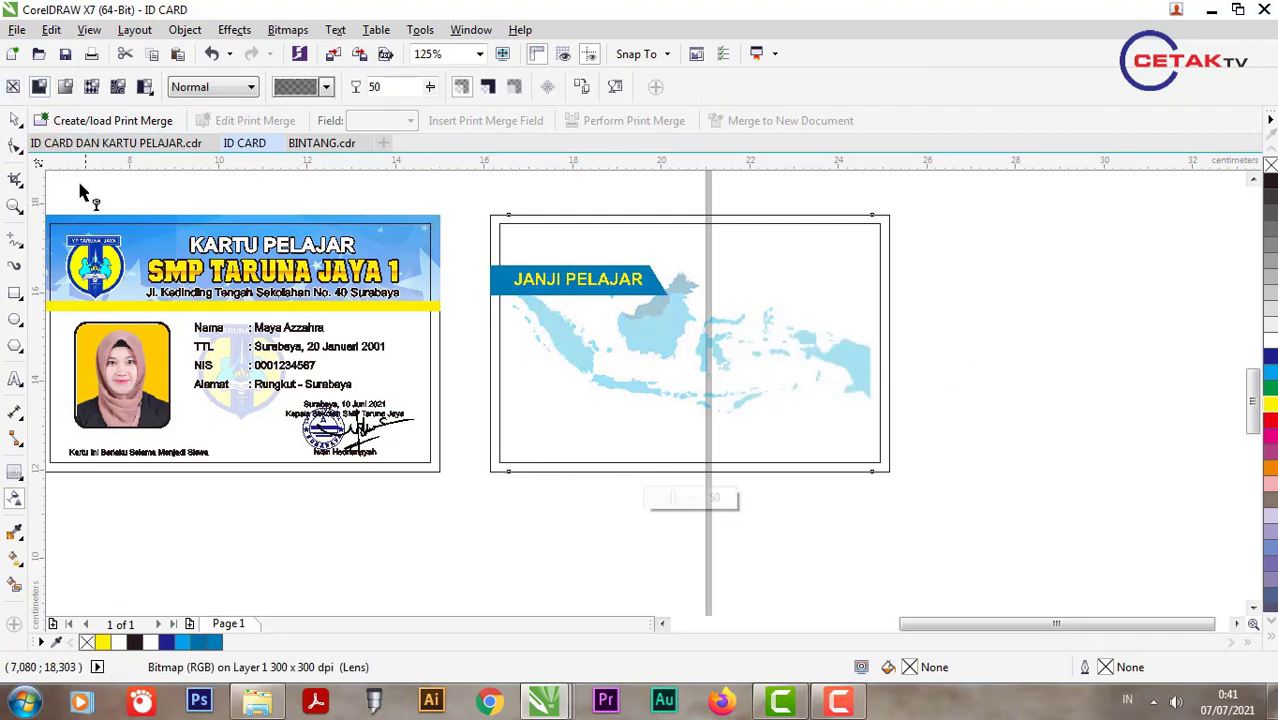
type("40")
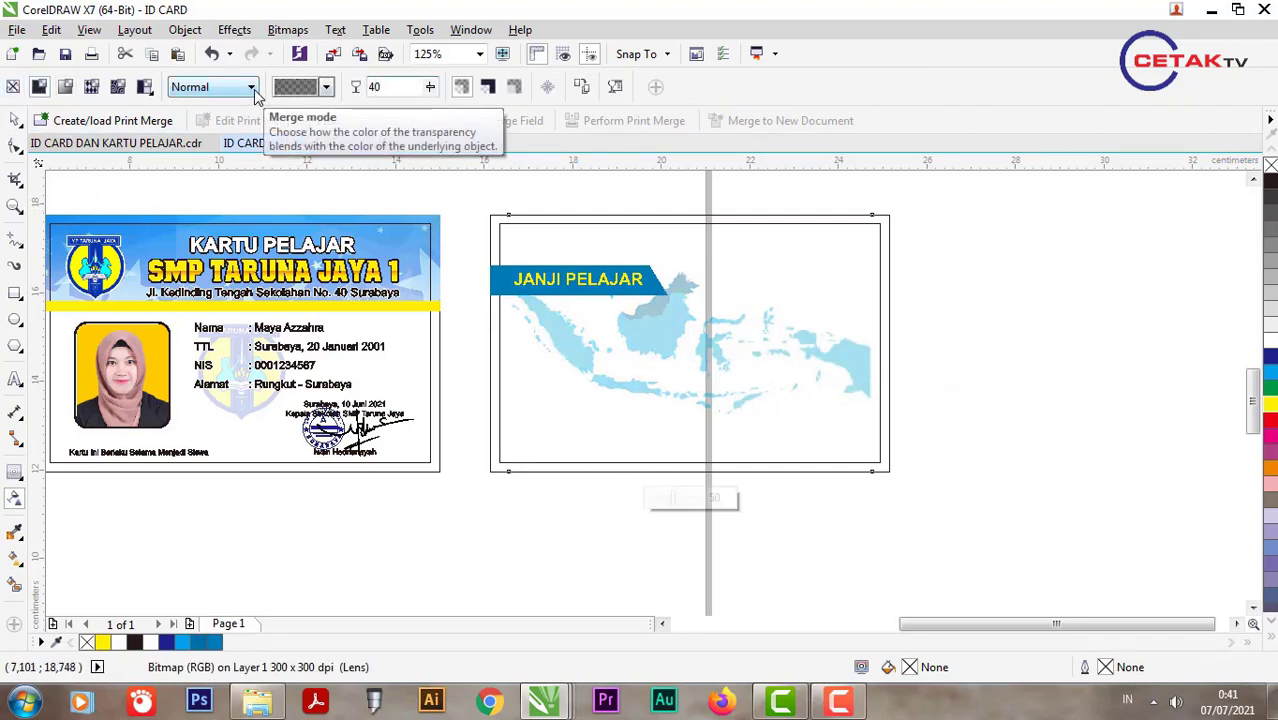
key("Return")
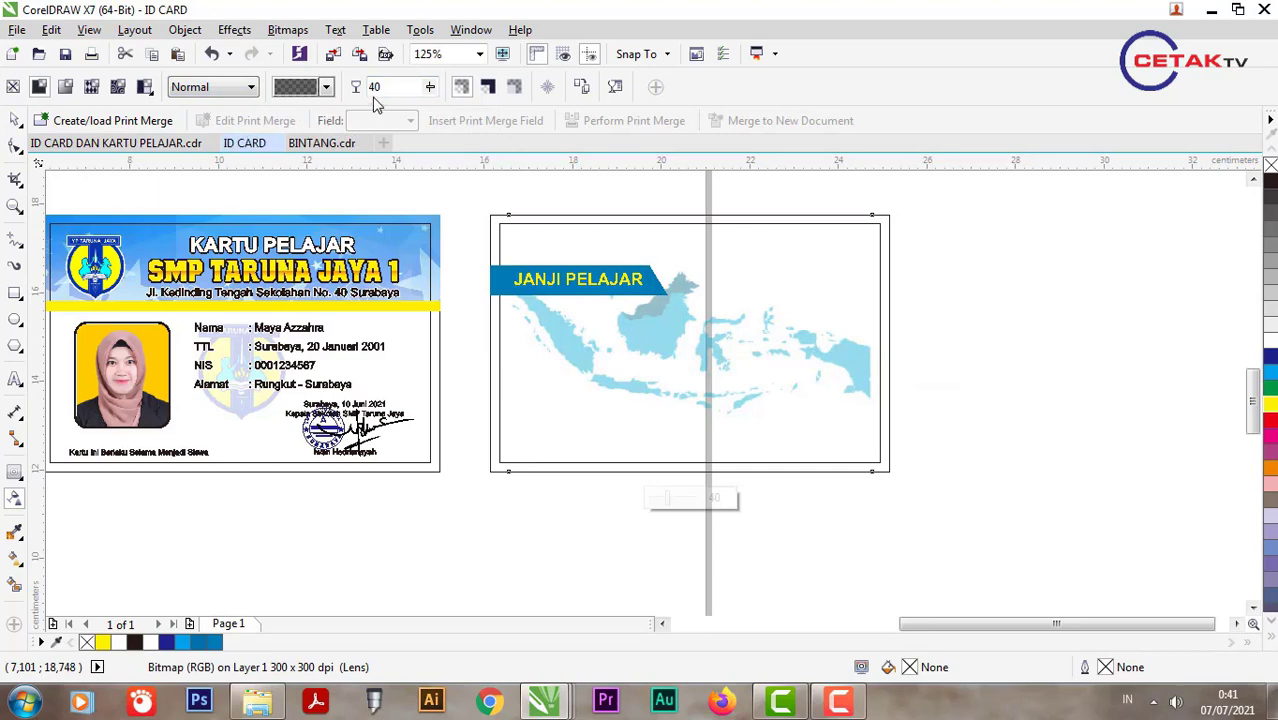
key("Return")
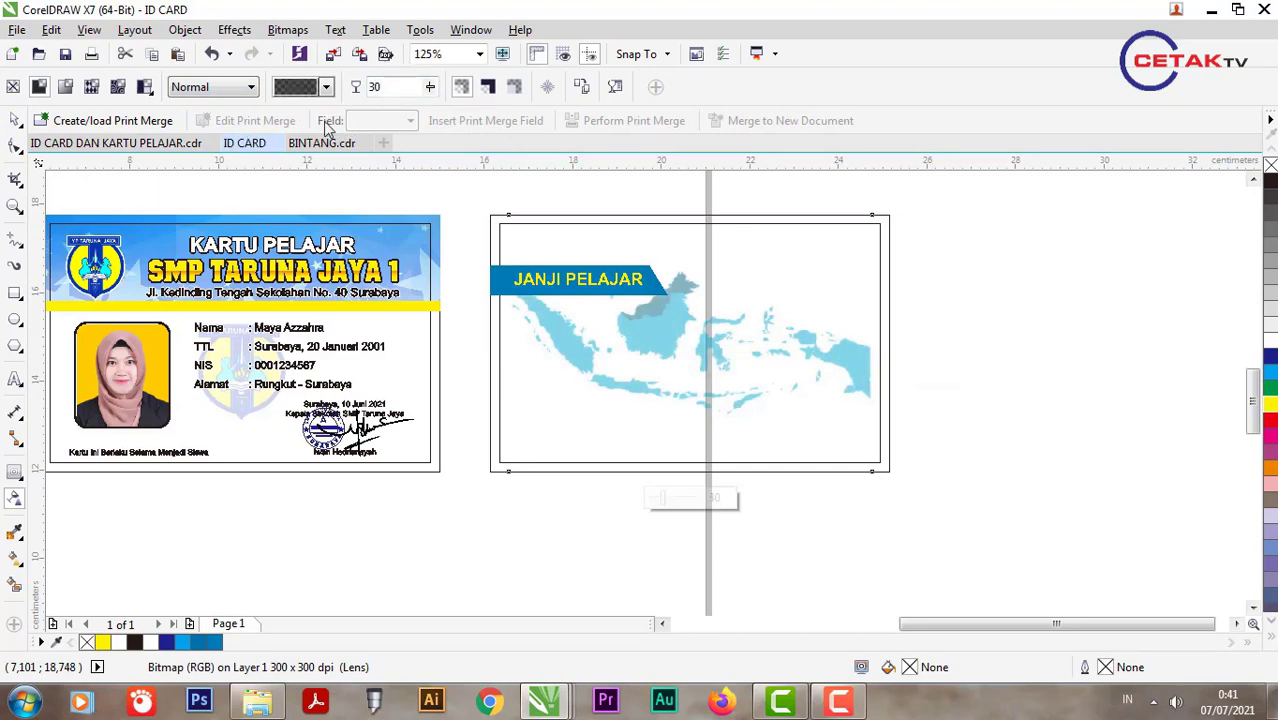
Step: Open JANJI PELAJAR.cdr from the ID card asset folder
left_click(15, 122)
left_click(257, 702)
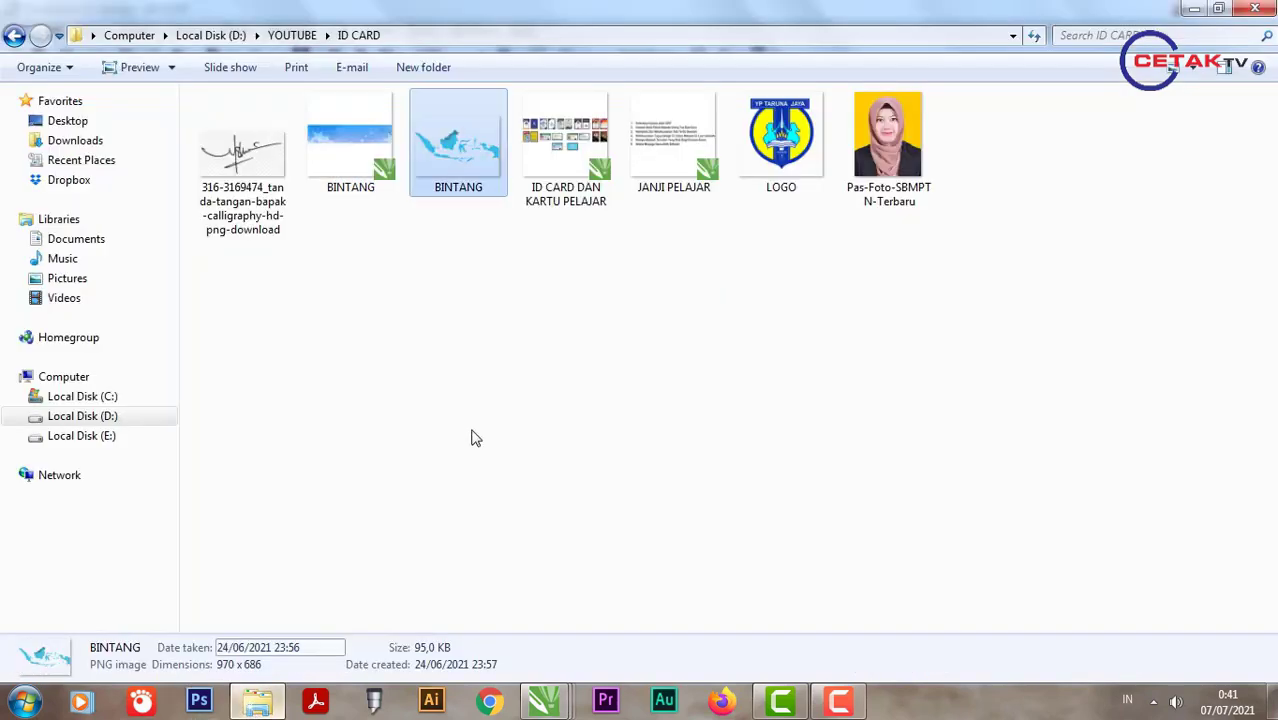
double_click(673, 140)
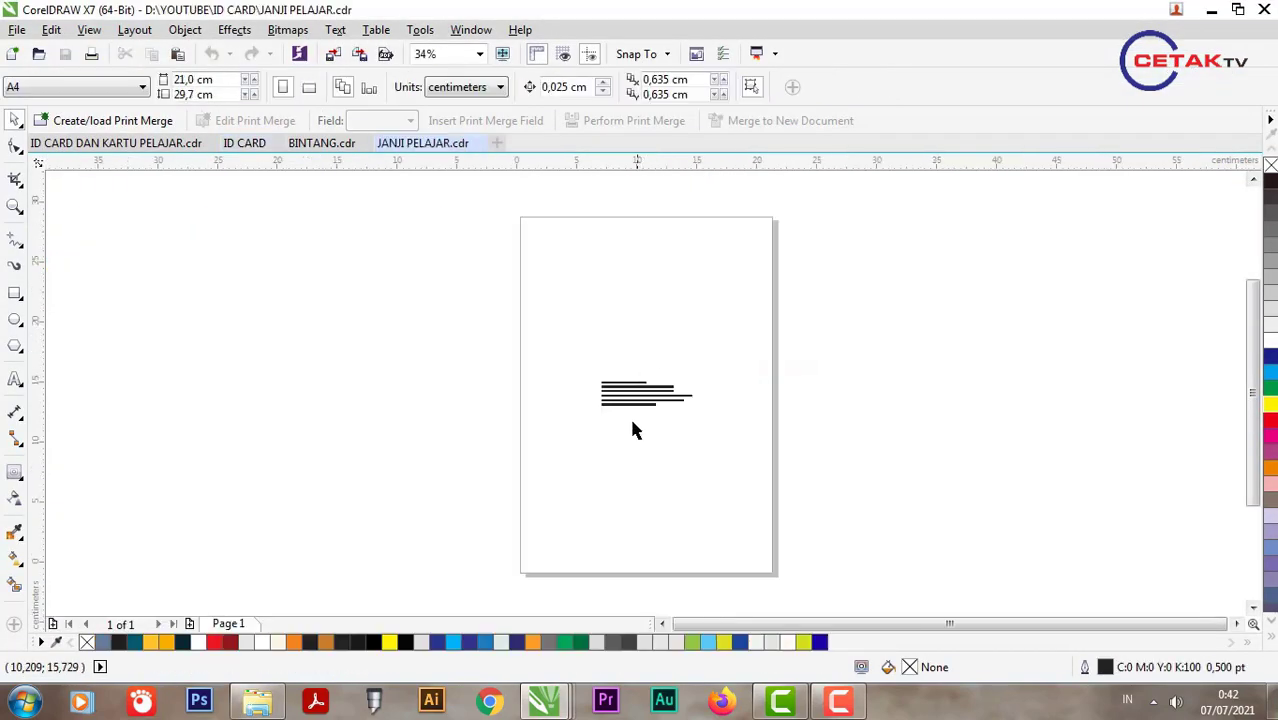
Step: Copy the six-point pledge list from JANJI PELAJAR.cdr into the ID CARD document
scroll(620, 380, "up", 3)
scroll(572, 305, "up", 2)
left_click_drag(380, 206, 1230, 514)
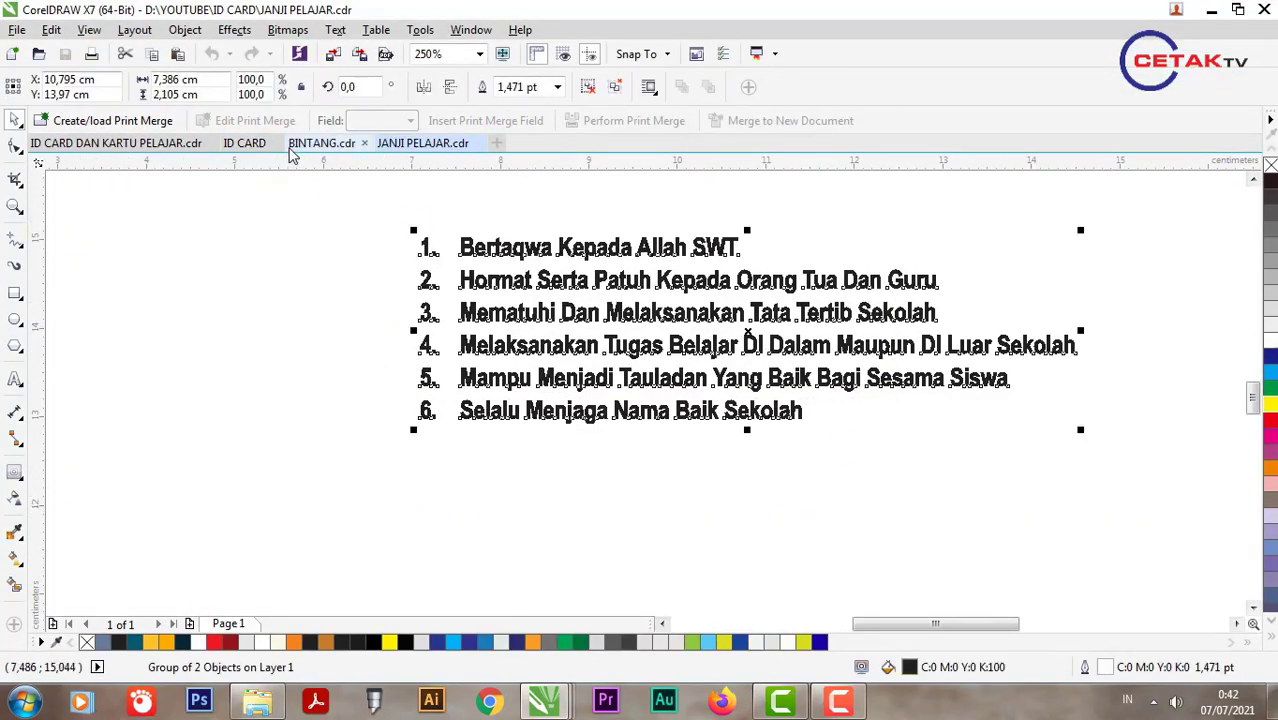
left_click(250, 145)
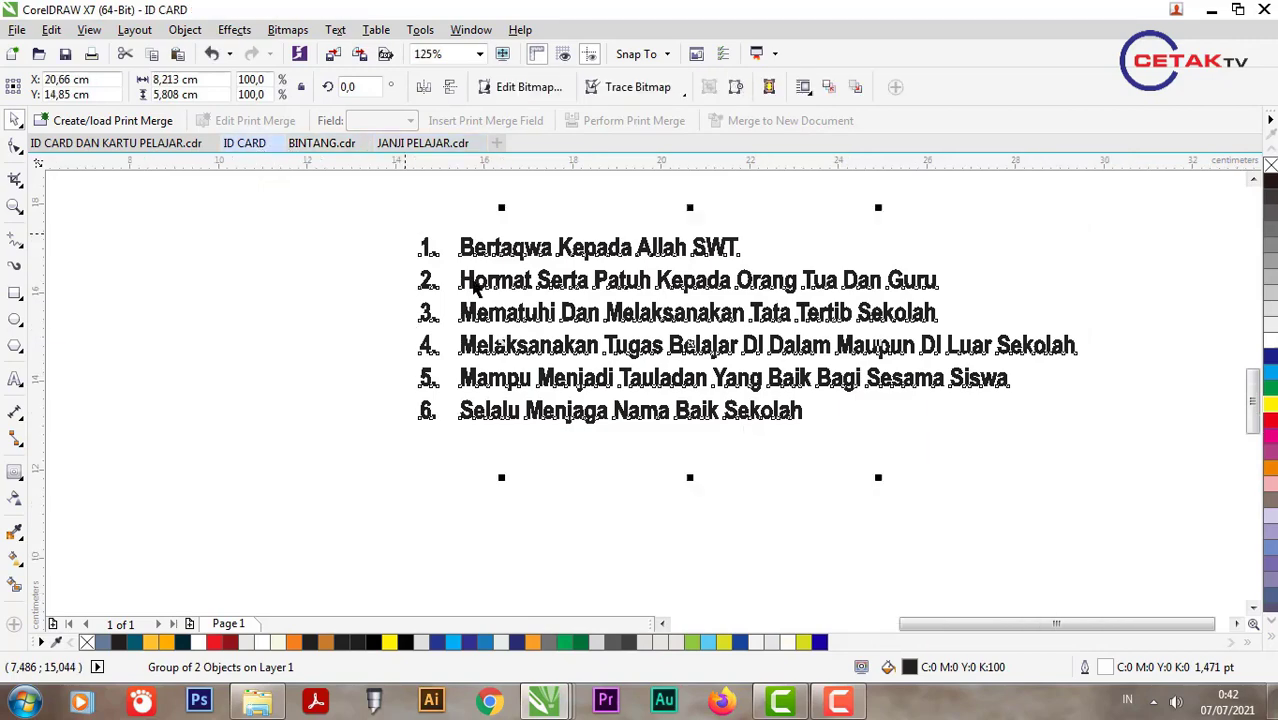
key("ctrl+v")
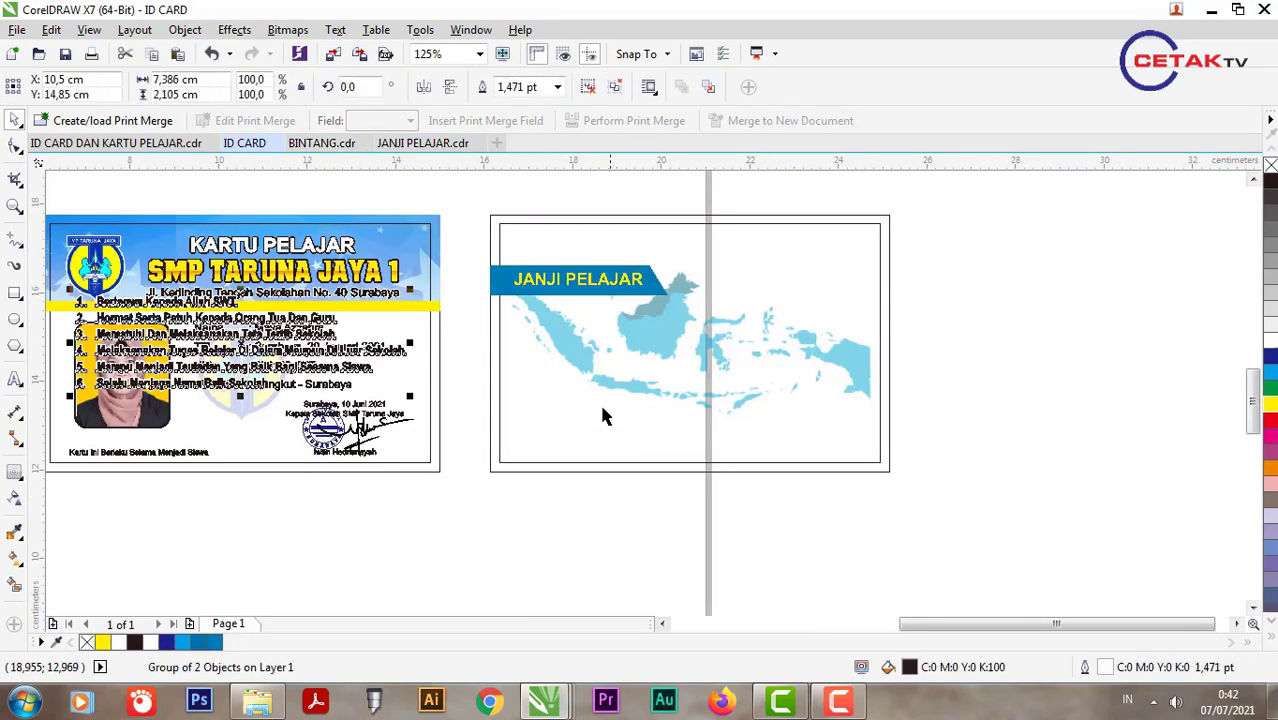
Step: Centre the pledge list on the back card and nudge it slightly down over the map
left_click(599, 400, "shift")
key("c")
key("e")
left_click(636, 363, "shift")
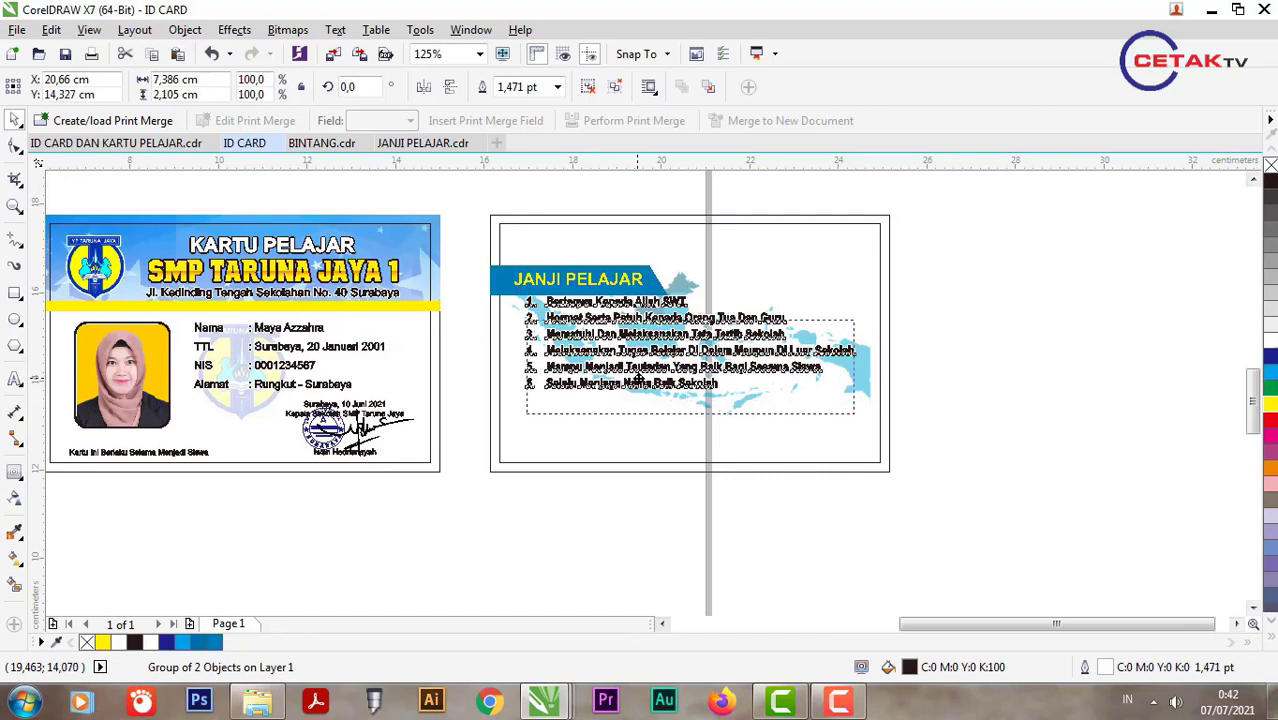
left_click_drag(636, 352, 654, 370)
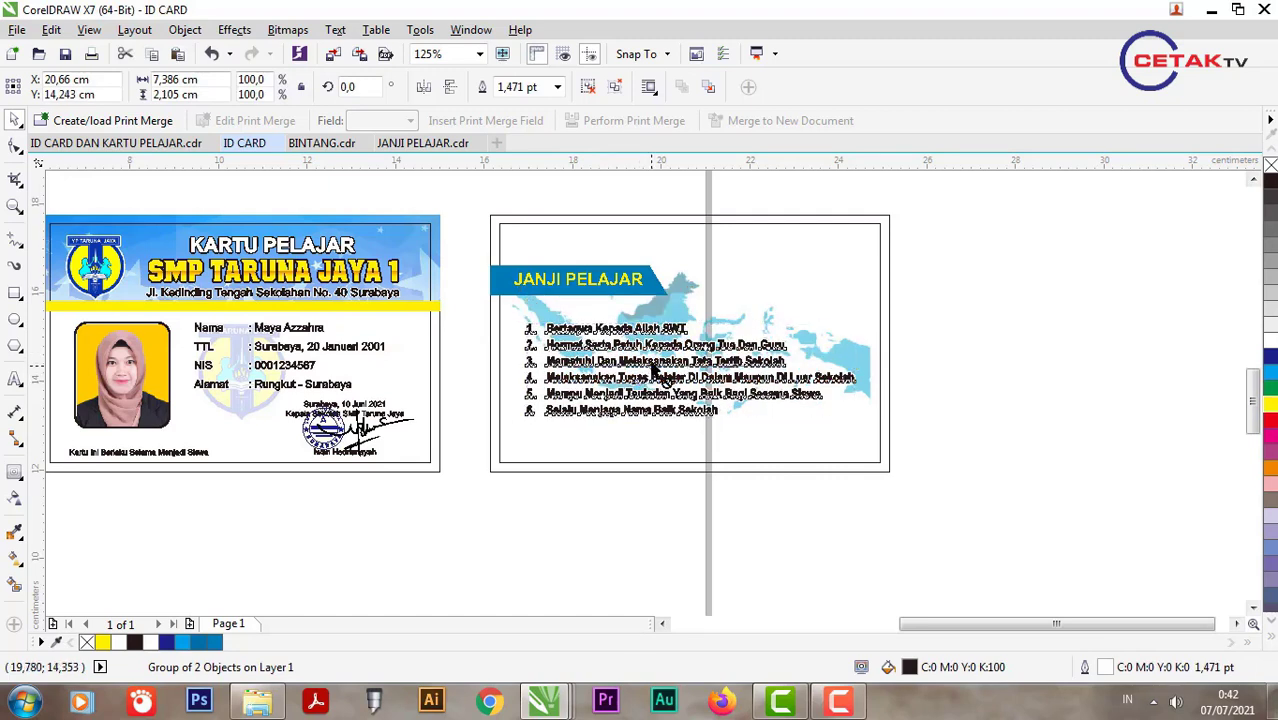
left_click(15, 294)
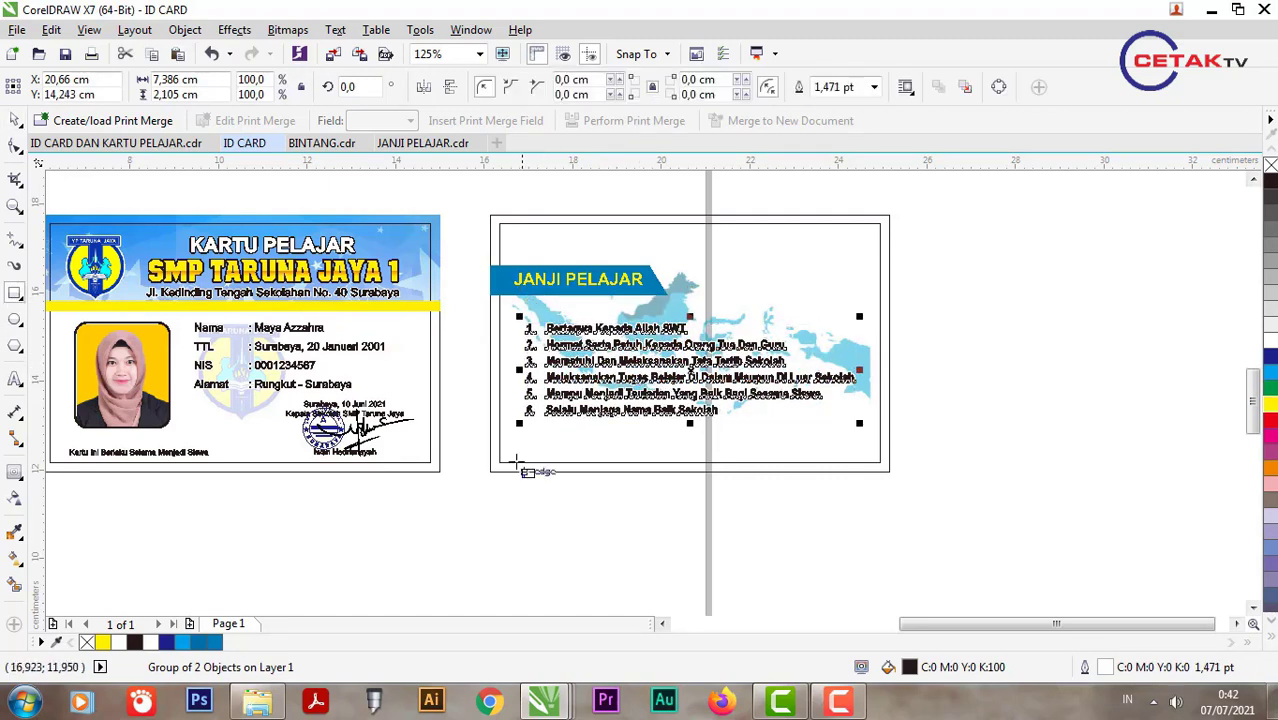